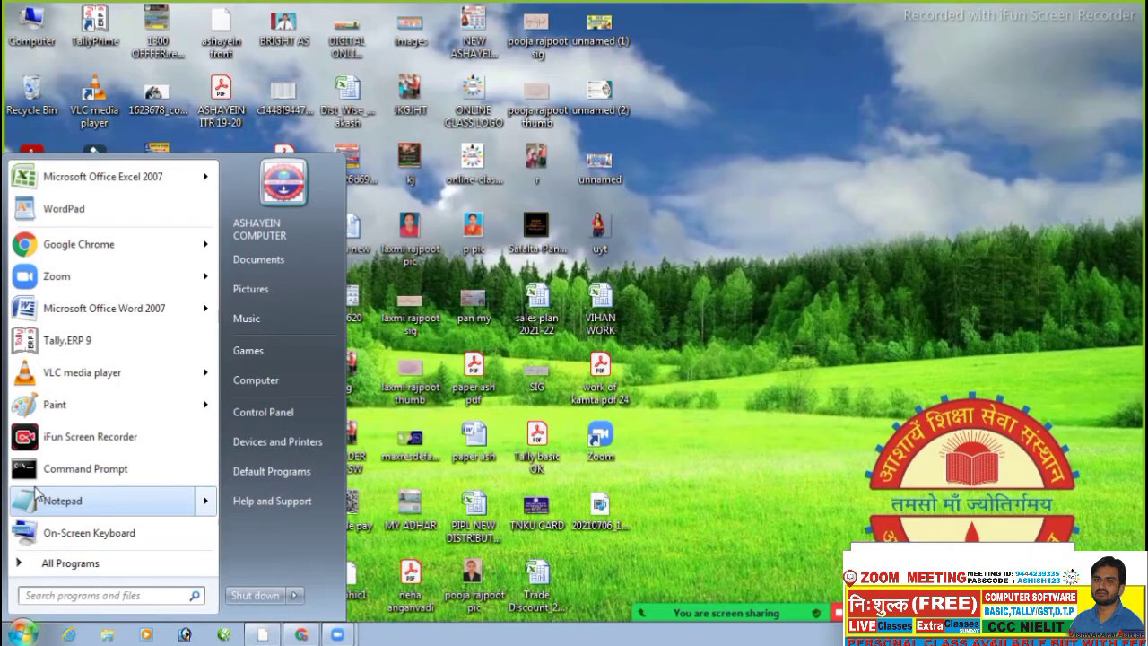
- Launch Microsoft Office Excel 2007 from the Windows 7 Start menu
{"action": "left_click", "coordinate": [122, 179]}
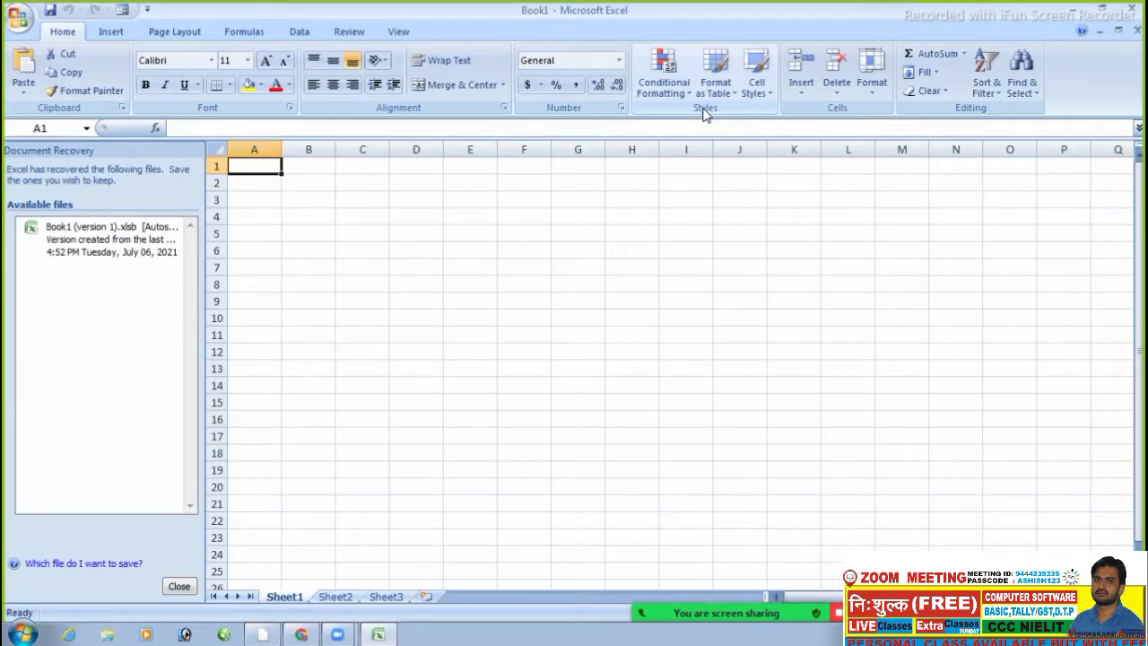
- Close the Document Recovery pane, remove the recovered files, and select cells on the empty sheet
{"action": "left_click", "coordinate": [177, 587]}
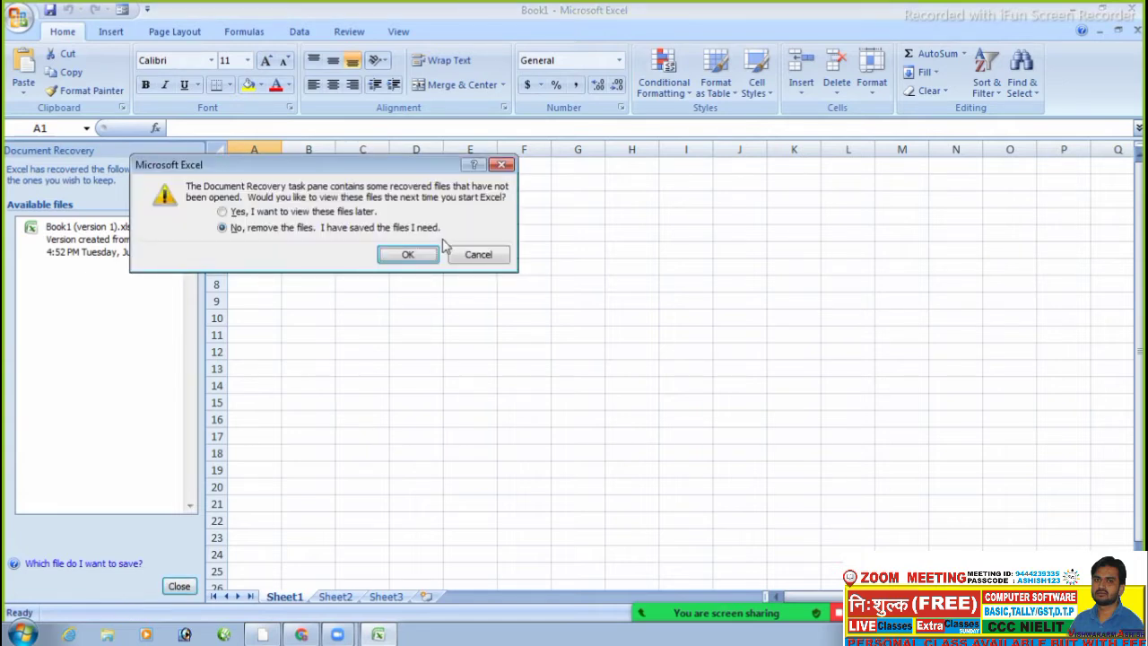
{"action": "left_click", "coordinate": [420, 254]}
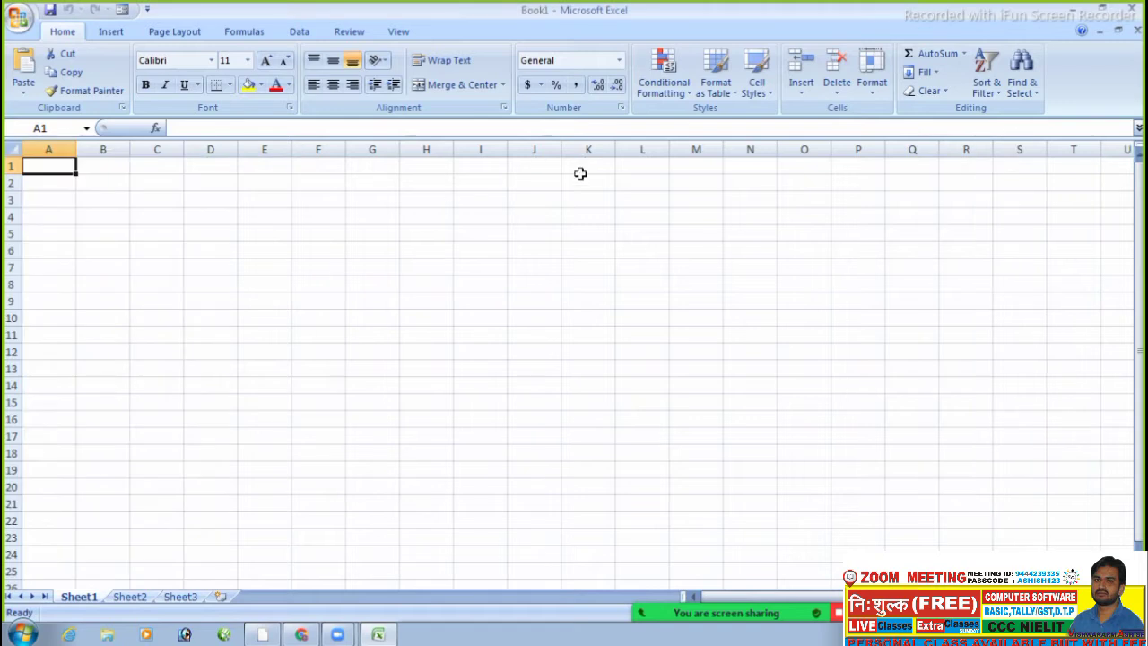
{"action": "left_click", "coordinate": [585, 186]}
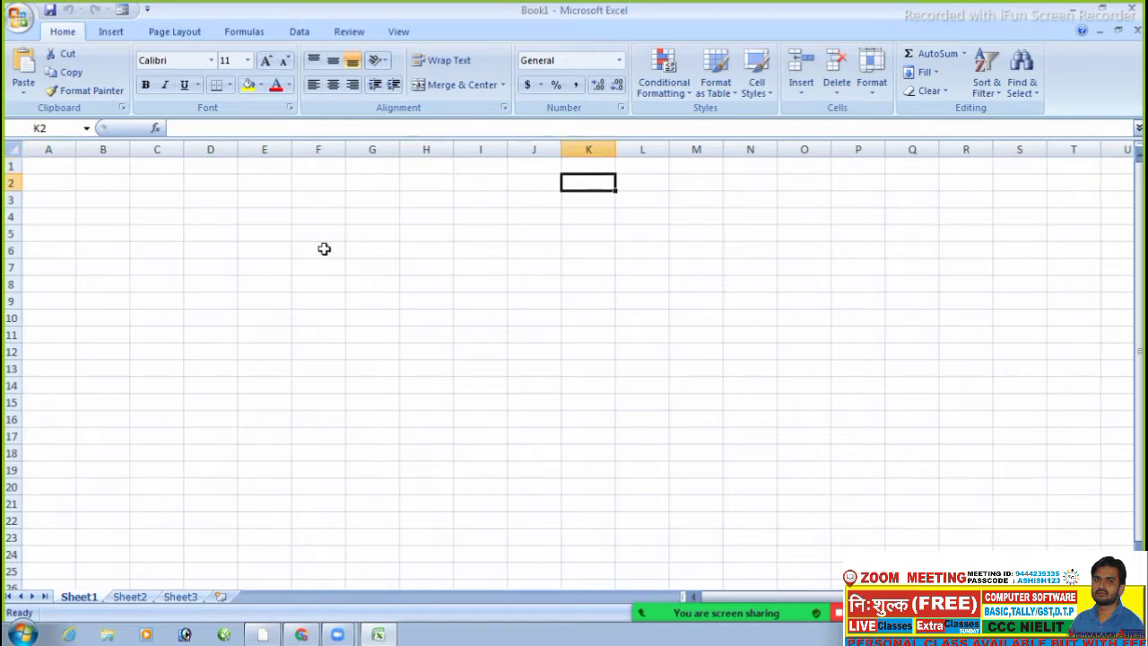
{"action": "left_click", "coordinate": [298, 249]}
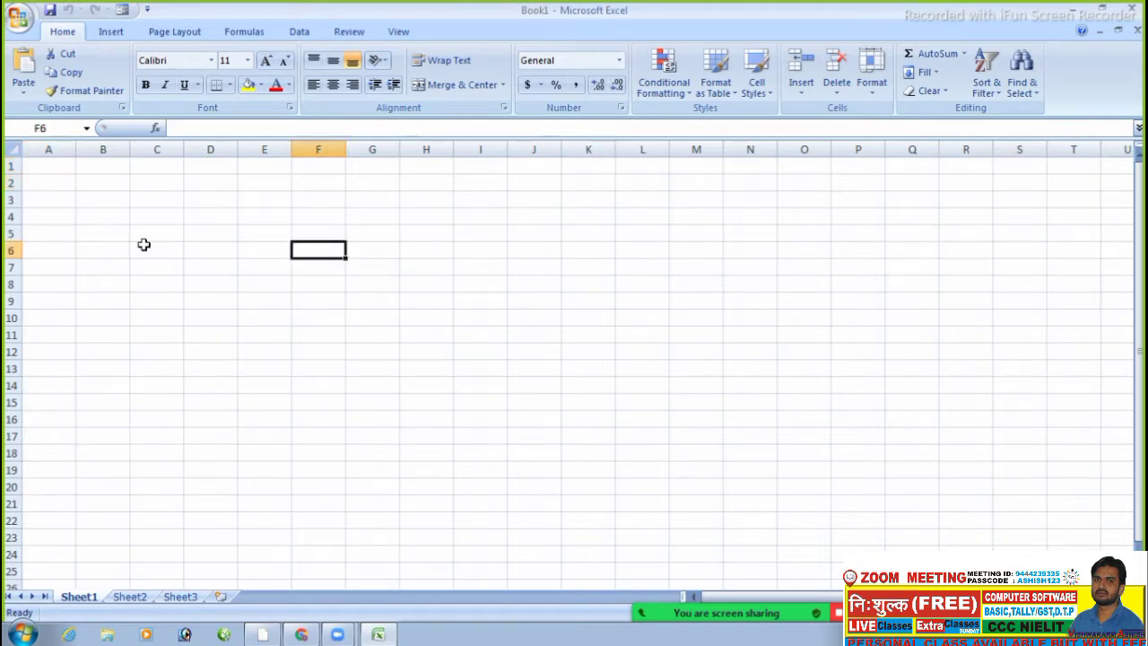
{"action": "left_click", "coordinate": [108, 246]}
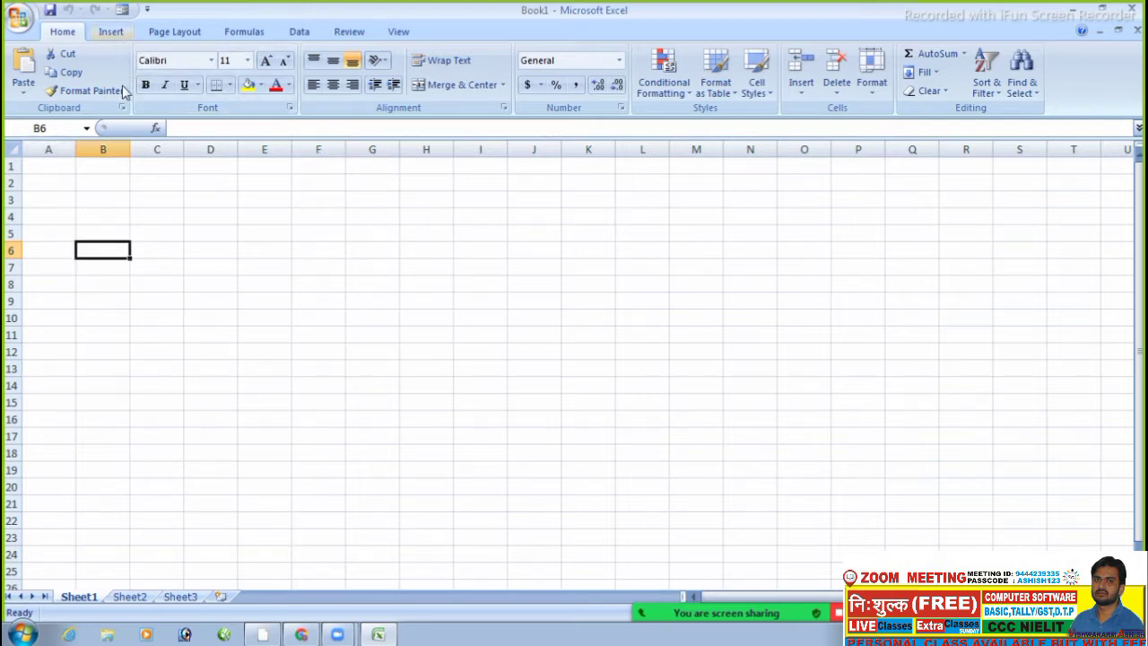
{"action": "left_click", "coordinate": [194, 201]}
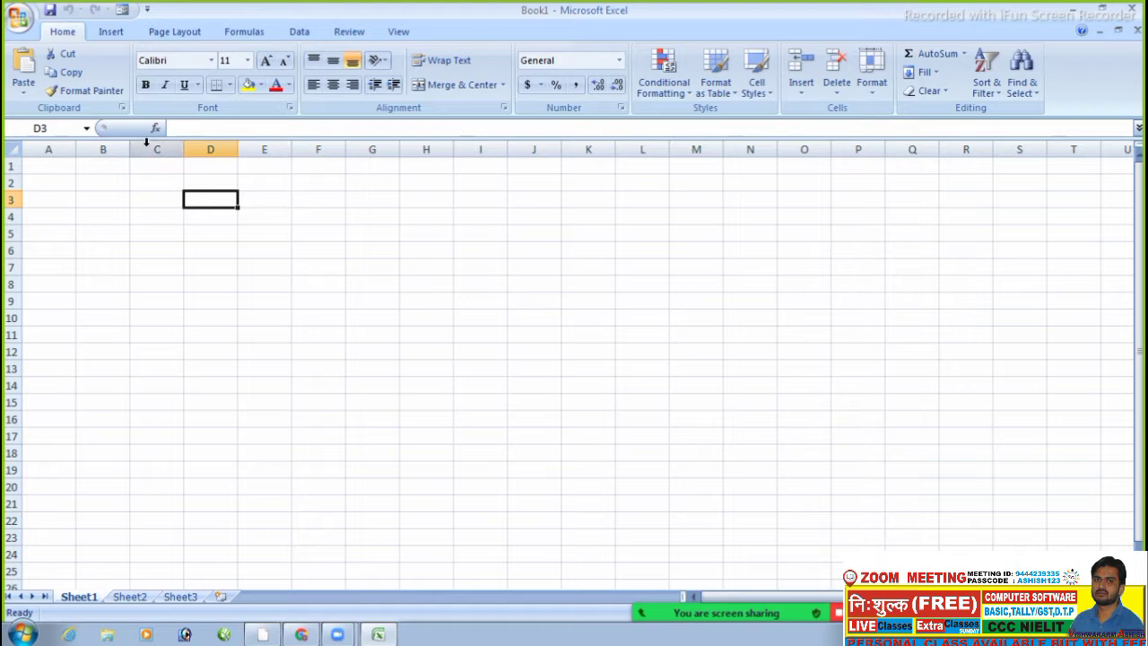
{"action": "left_click", "coordinate": [18, 20]}
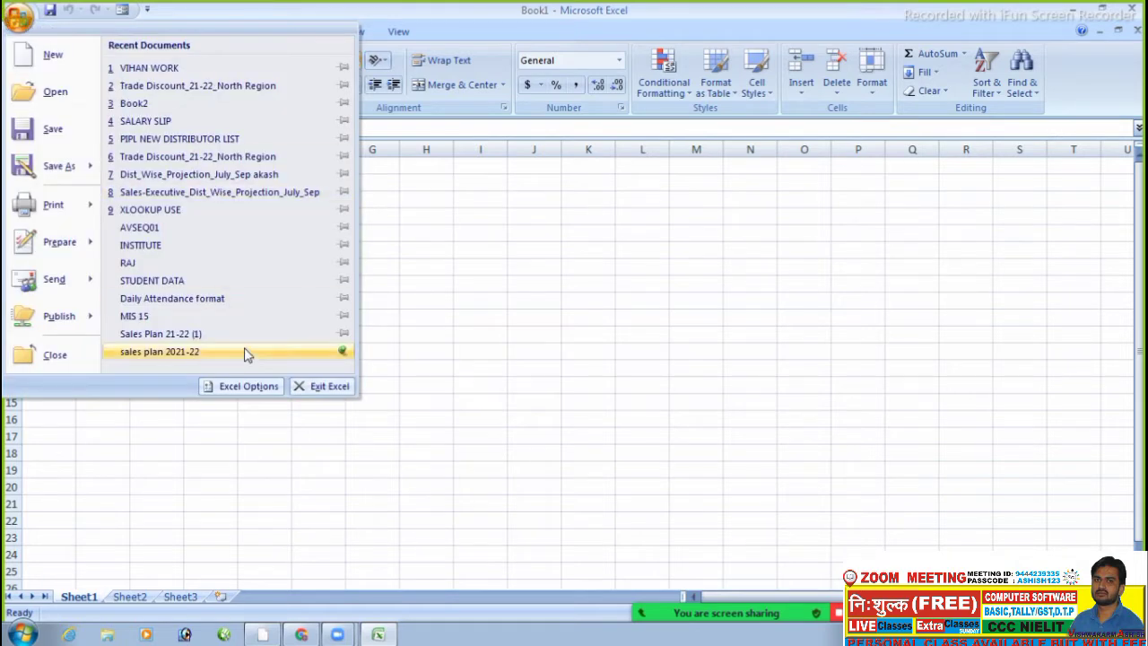
{"action": "left_click", "coordinate": [249, 386]}
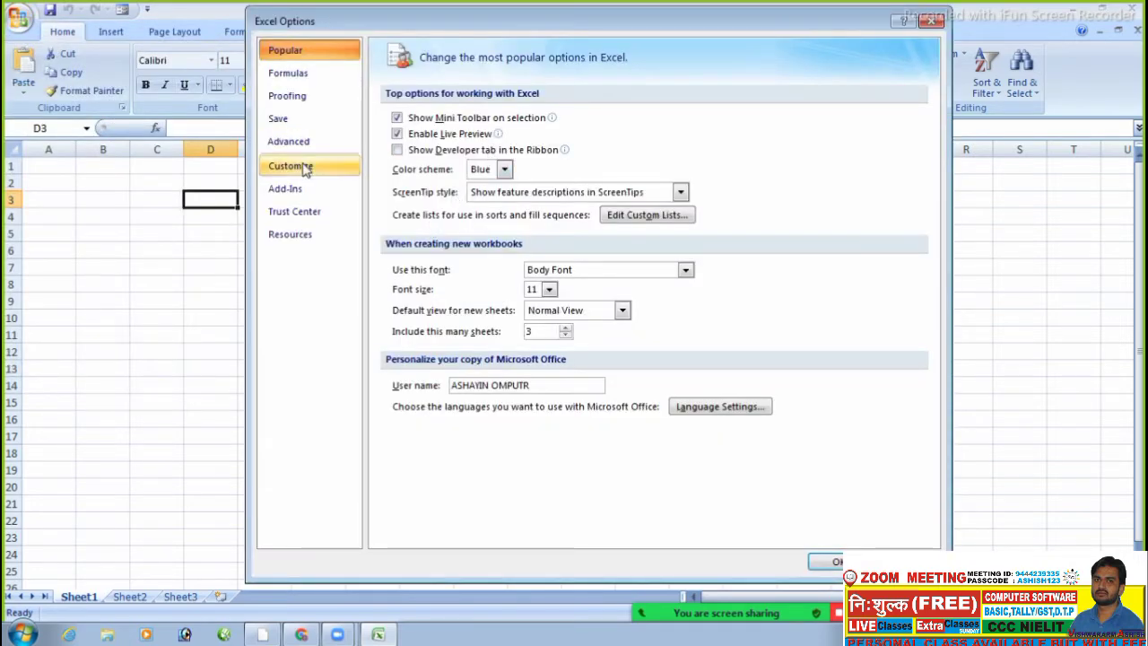
{"action": "left_click", "coordinate": [299, 168]}
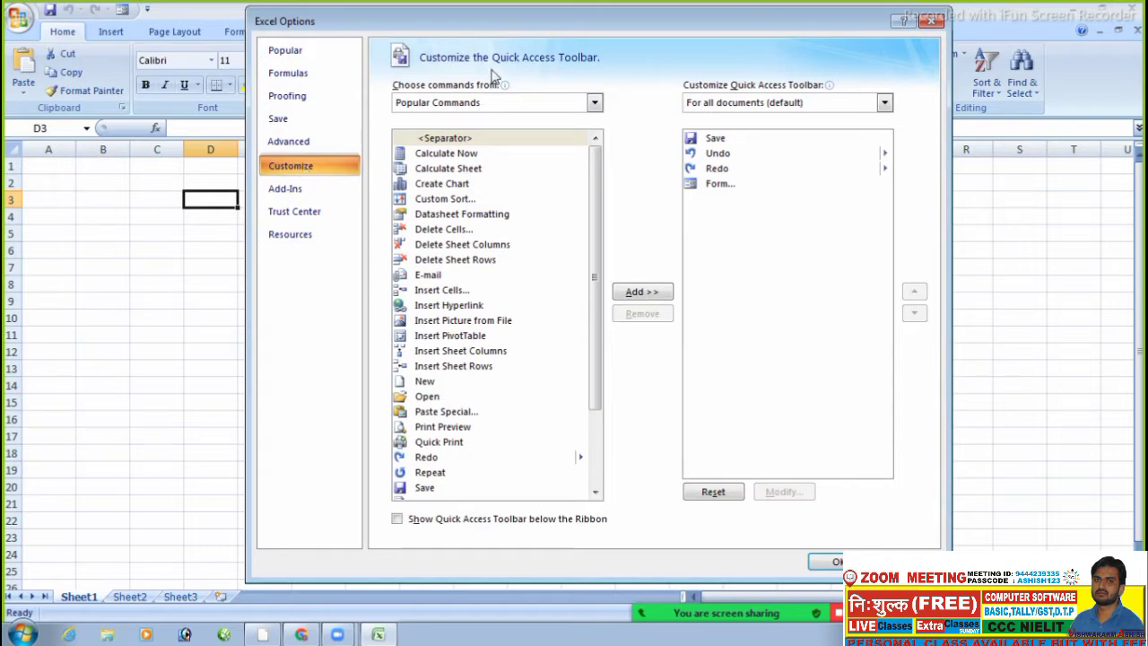
{"action": "left_click", "coordinate": [933, 22]}
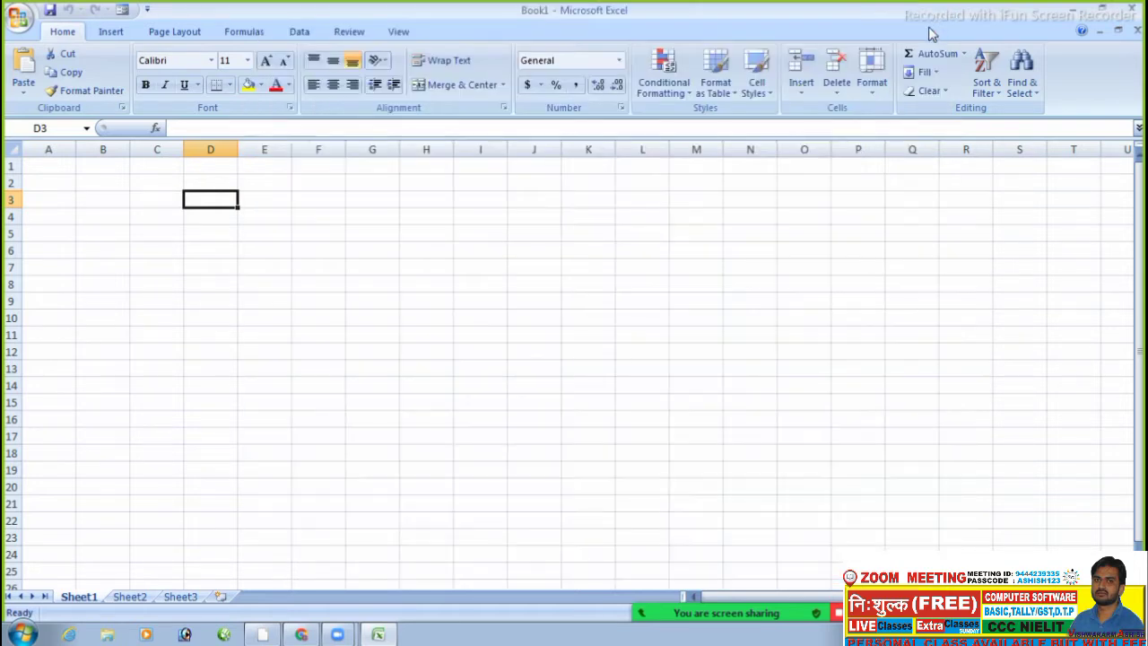
{"action": "left_click", "coordinate": [42, 167]}
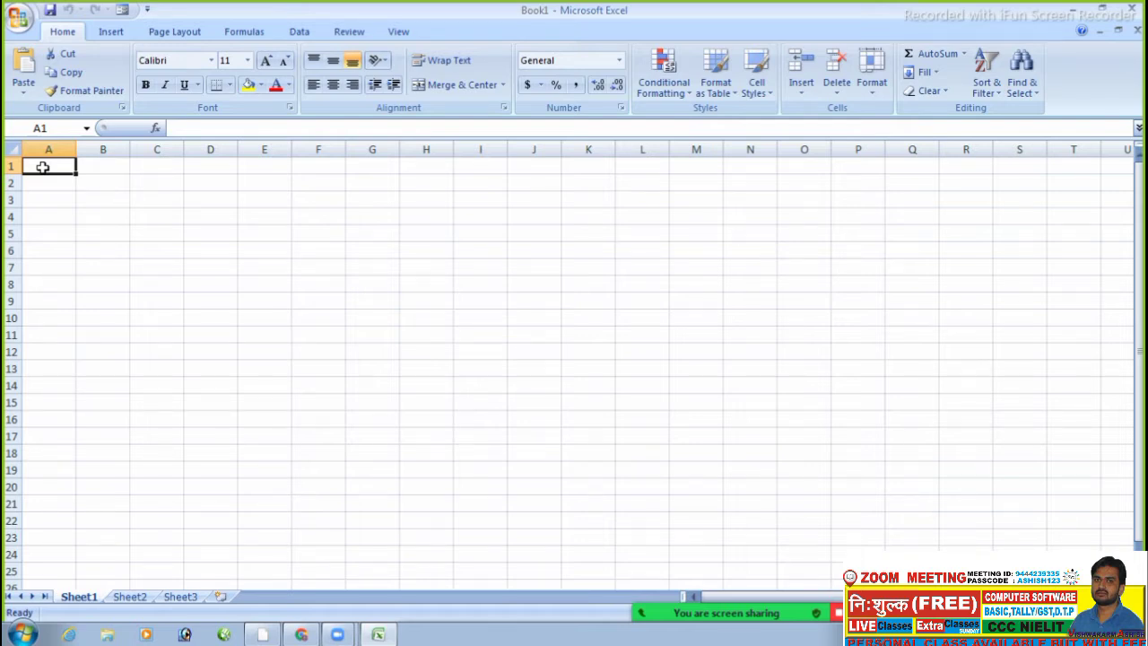
- Enter the headers NAME, MOBILE, ADRESS and ADHAR into cells A1 to D1
{"action": "left_click", "coordinate": [18, 16]}
{"action": "left_click", "coordinate": [511, 240]}
{"action": "type", "text": "NAME"}
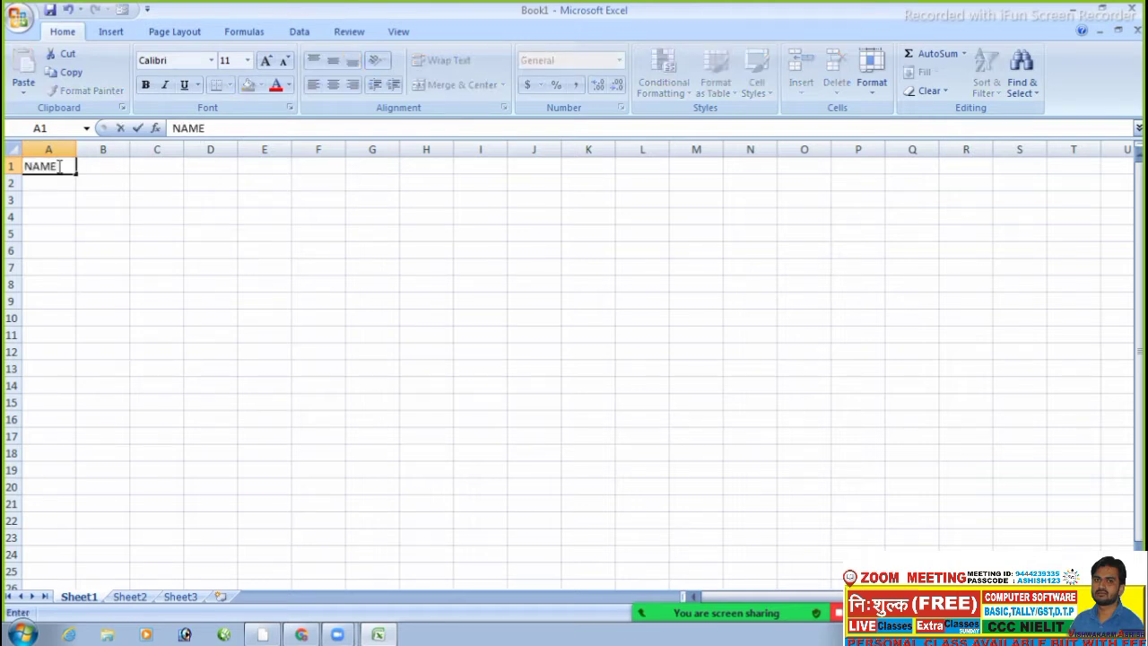
{"action": "key", "text": "Tab"}
{"action": "type", "text": "MOBI"}
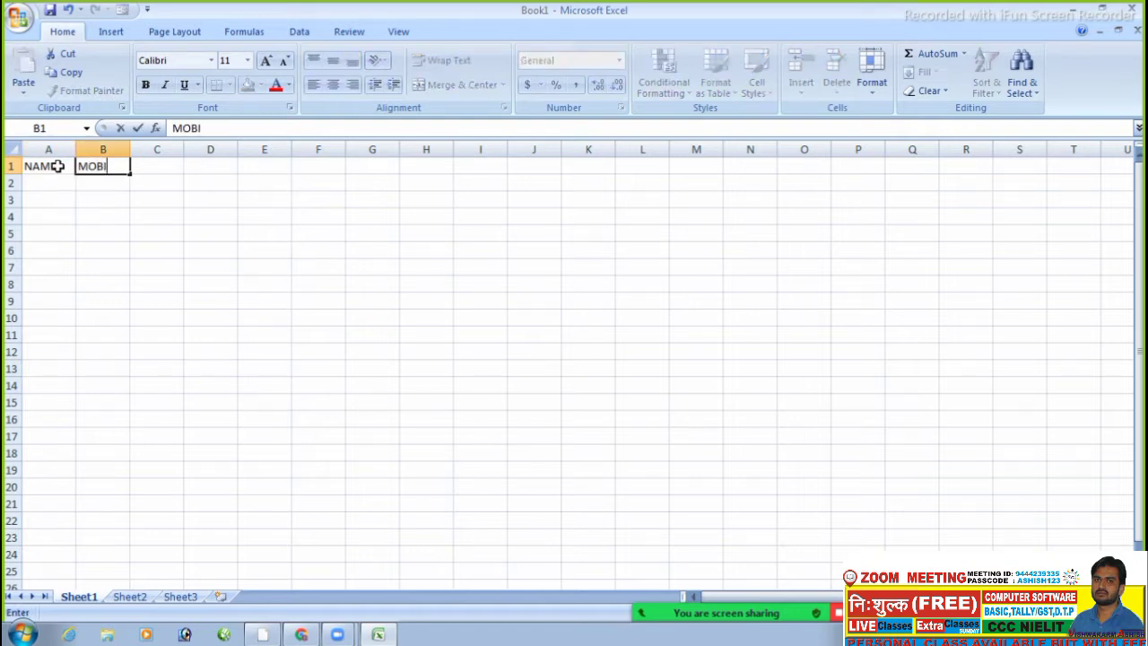
{"action": "key", "text": "Tab"}
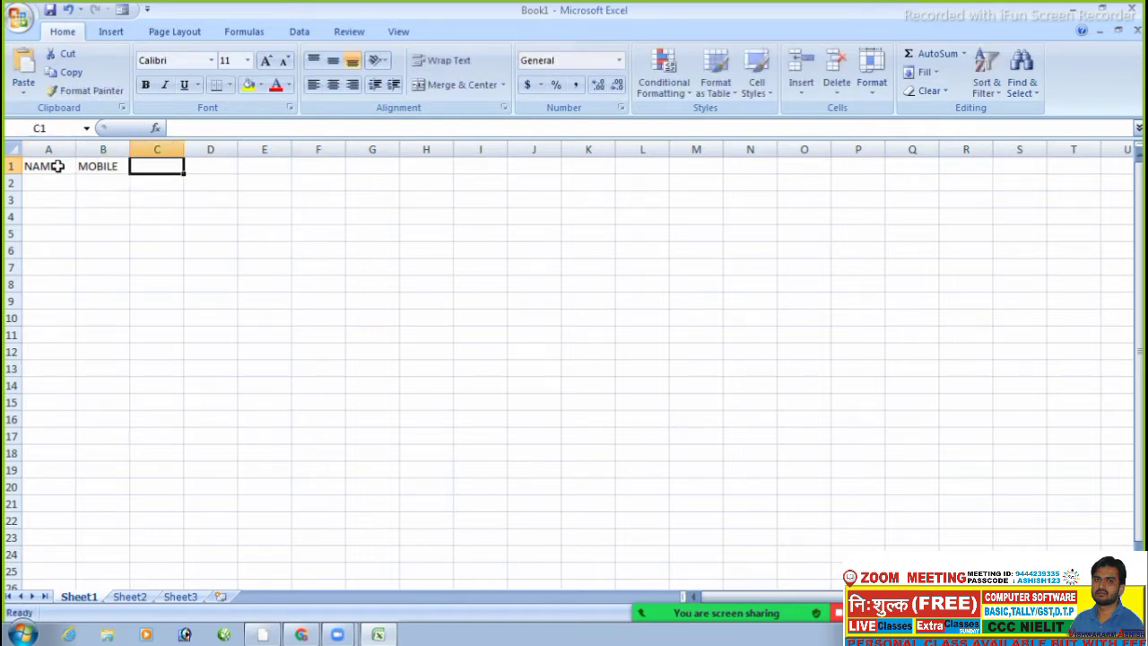
{"action": "type", "text": "ADRESS"}
{"action": "key", "text": "Tab"}
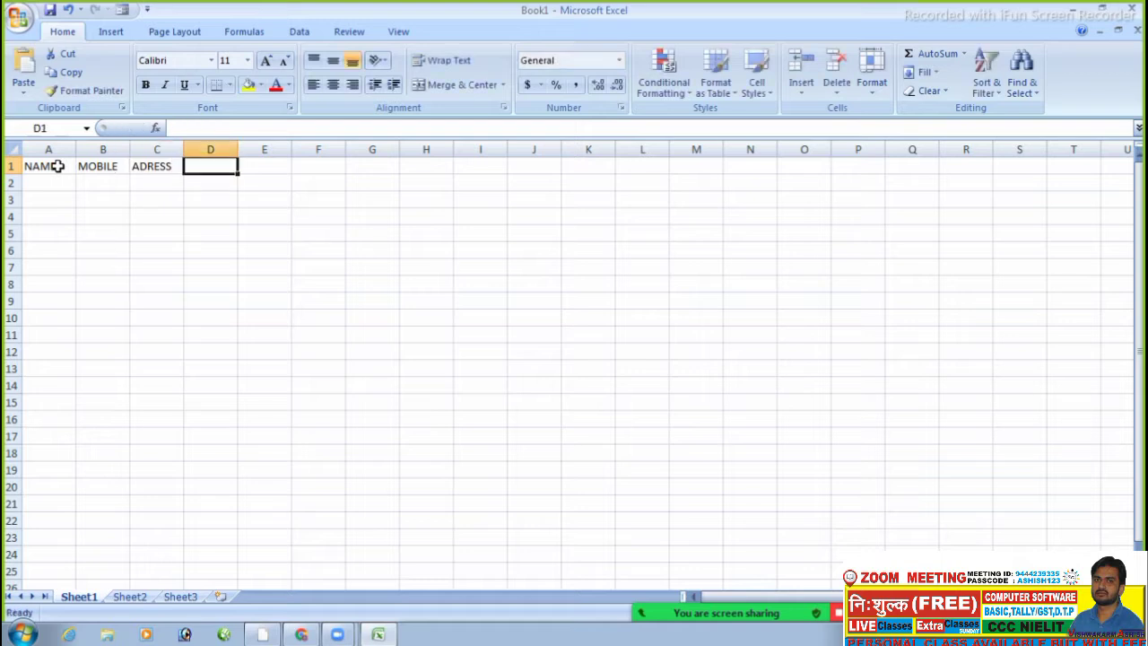
{"action": "type", "text": "C"}
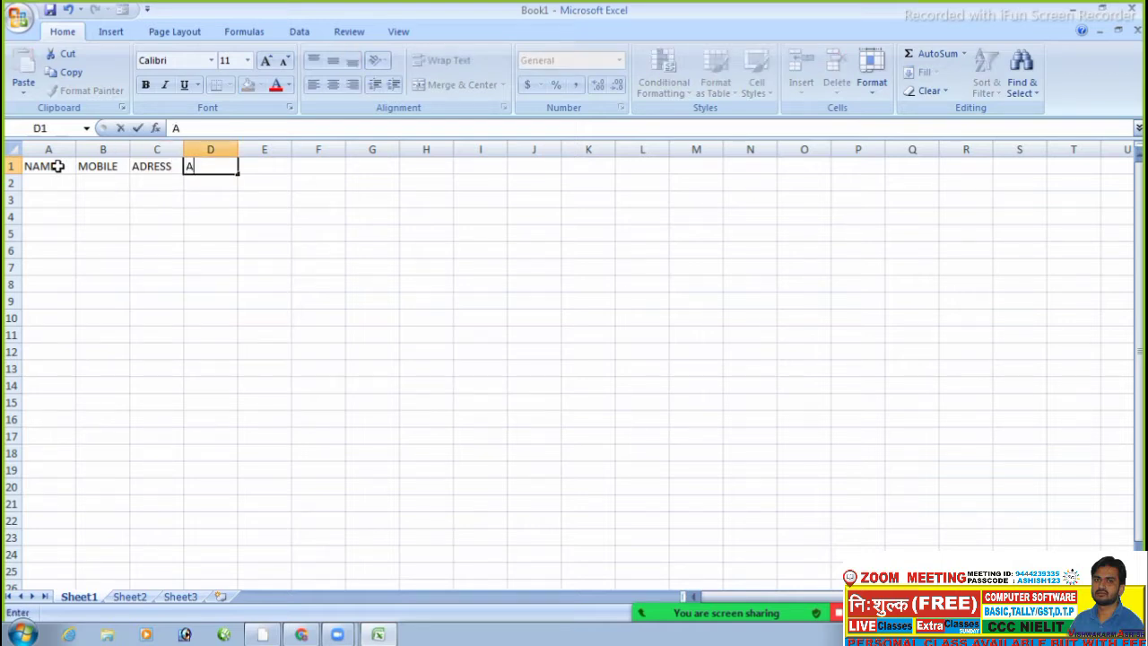
{"action": "type", "text": "DHAR"}
{"action": "key", "text": "Return"}
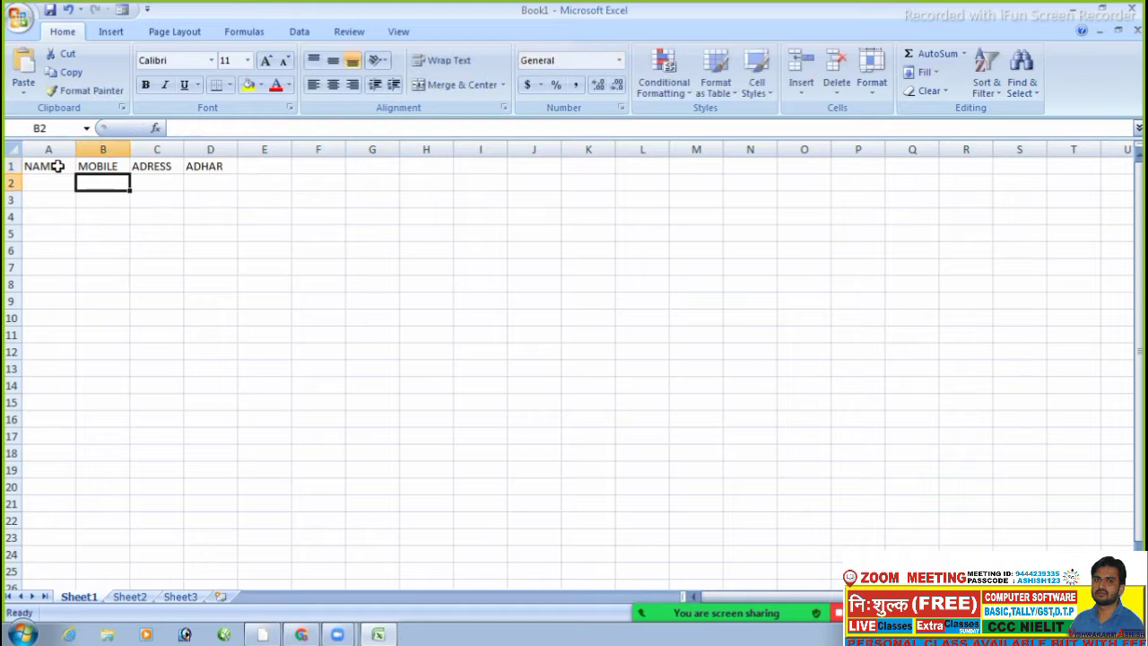
{"action": "key", "text": "Left"}
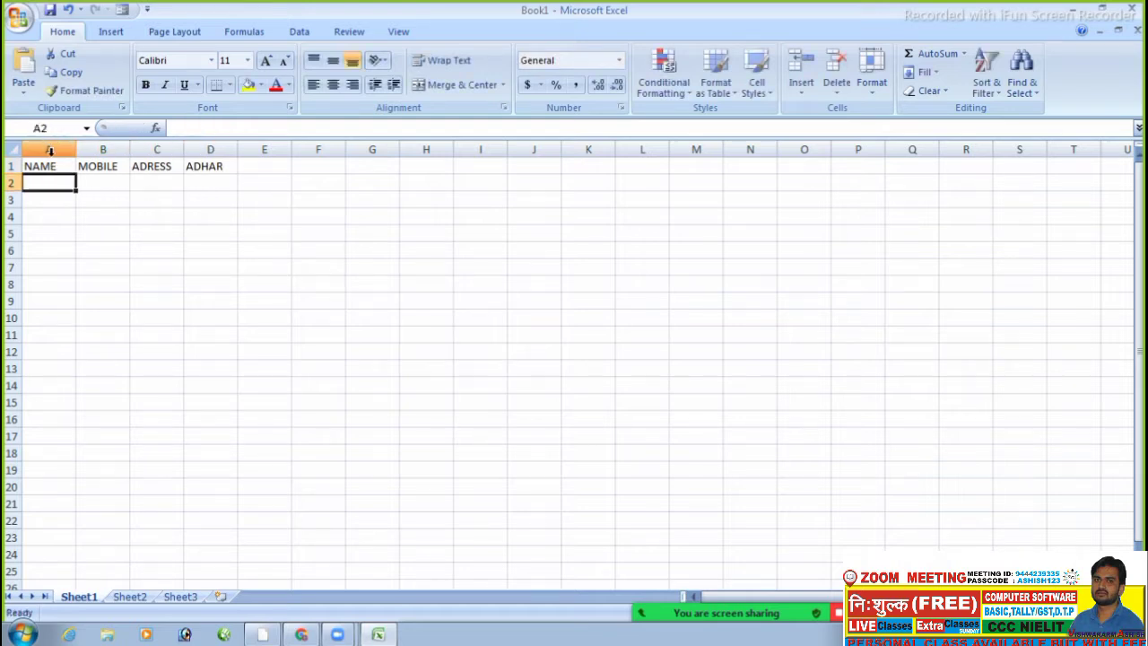
- Widen columns A to D for the headers, then select the header cells A1:D1
{"action": "left_click", "coordinate": [305, 250]}
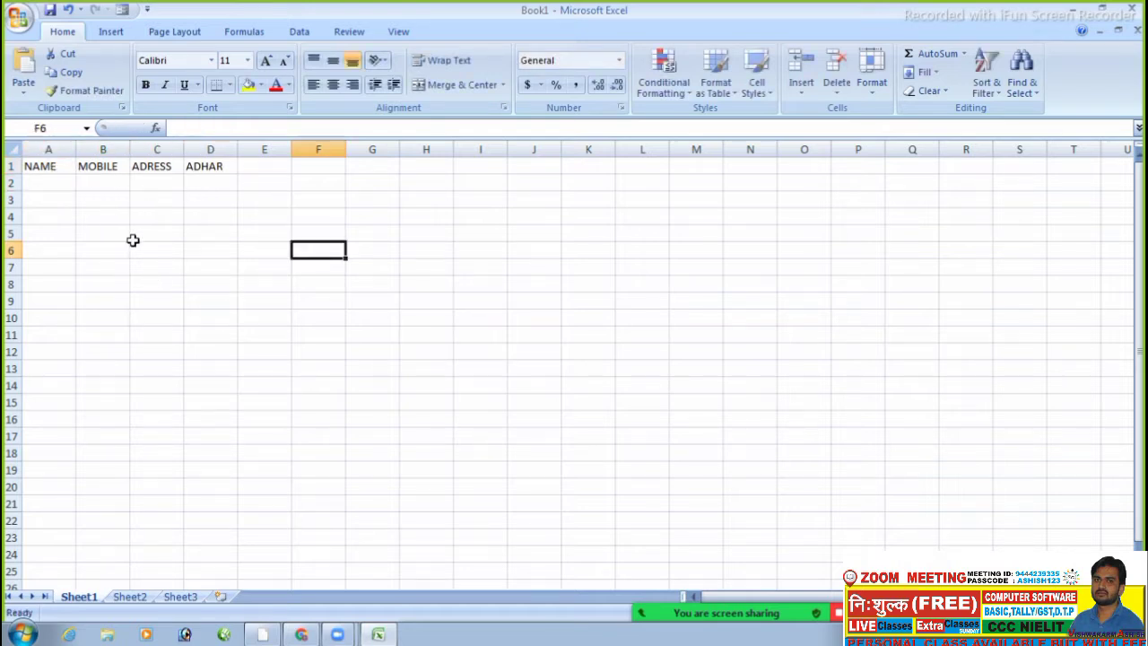
{"action": "left_click", "coordinate": [68, 168]}
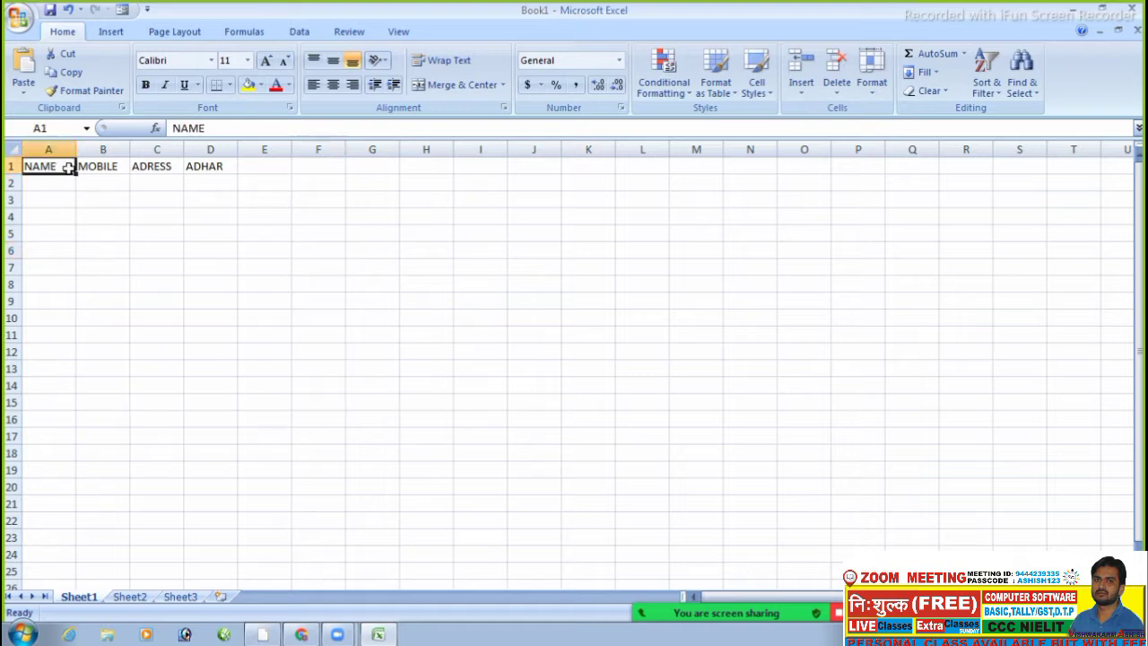
{"action": "left_click_drag", "start_coordinate": [68, 168], "coordinate": [215, 159]}
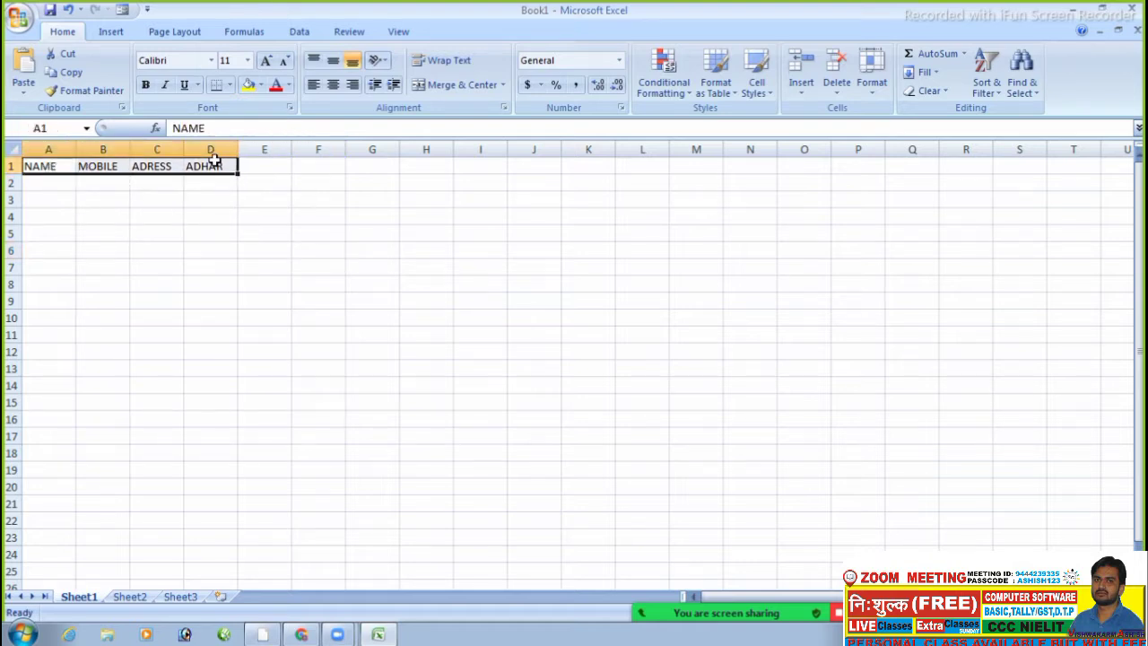
{"action": "left_click", "coordinate": [397, 249]}
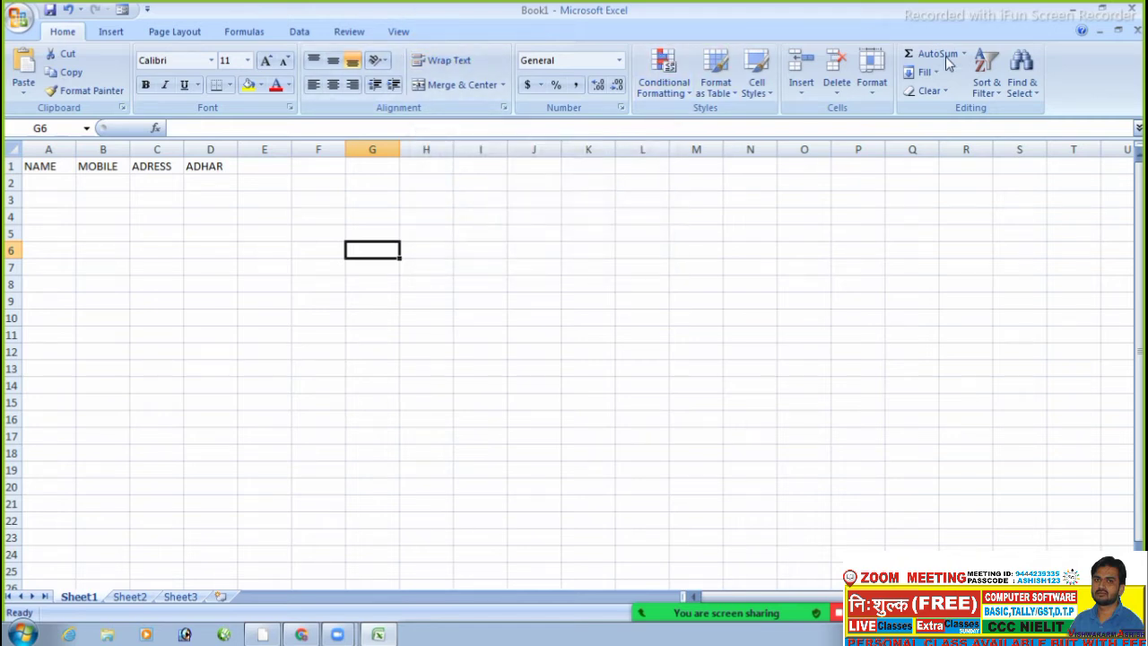
{"action": "left_click", "coordinate": [224, 231]}
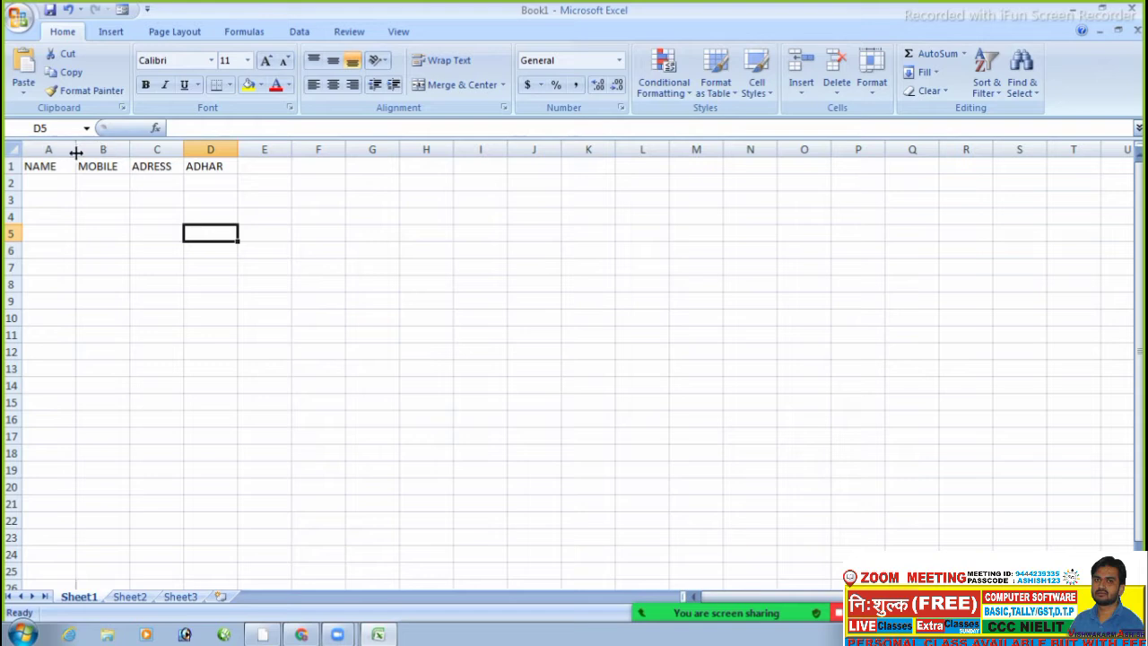
{"action": "left_click_drag", "start_coordinate": [76, 153], "coordinate": [419, 150]}
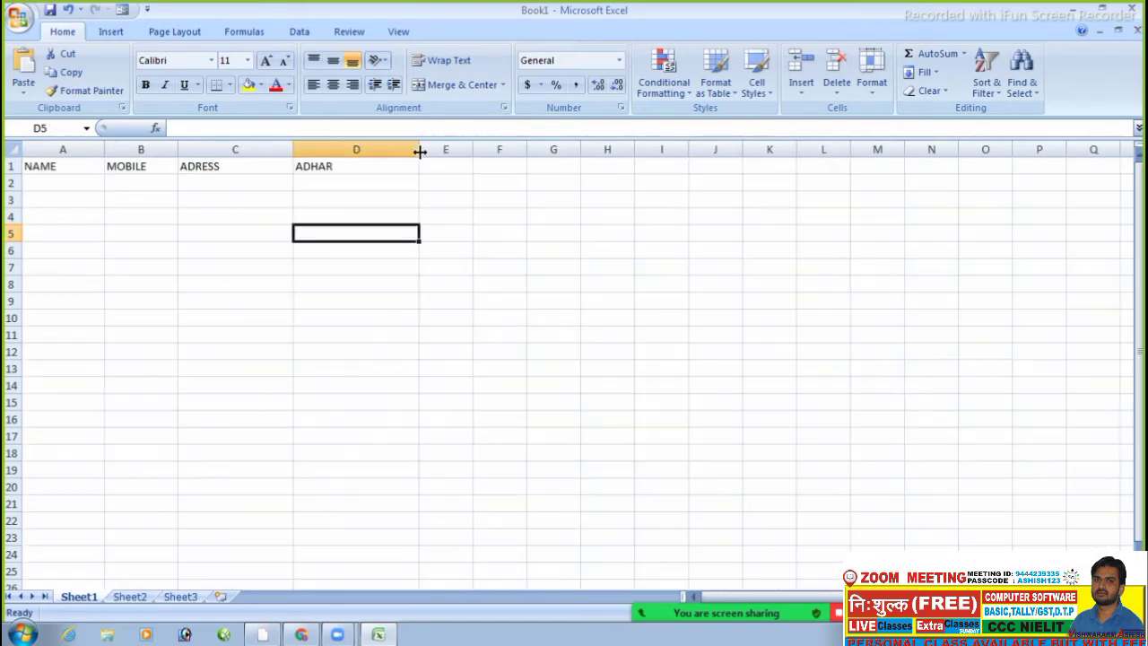
{"action": "left_click_drag", "start_coordinate": [83, 171], "coordinate": [321, 167]}
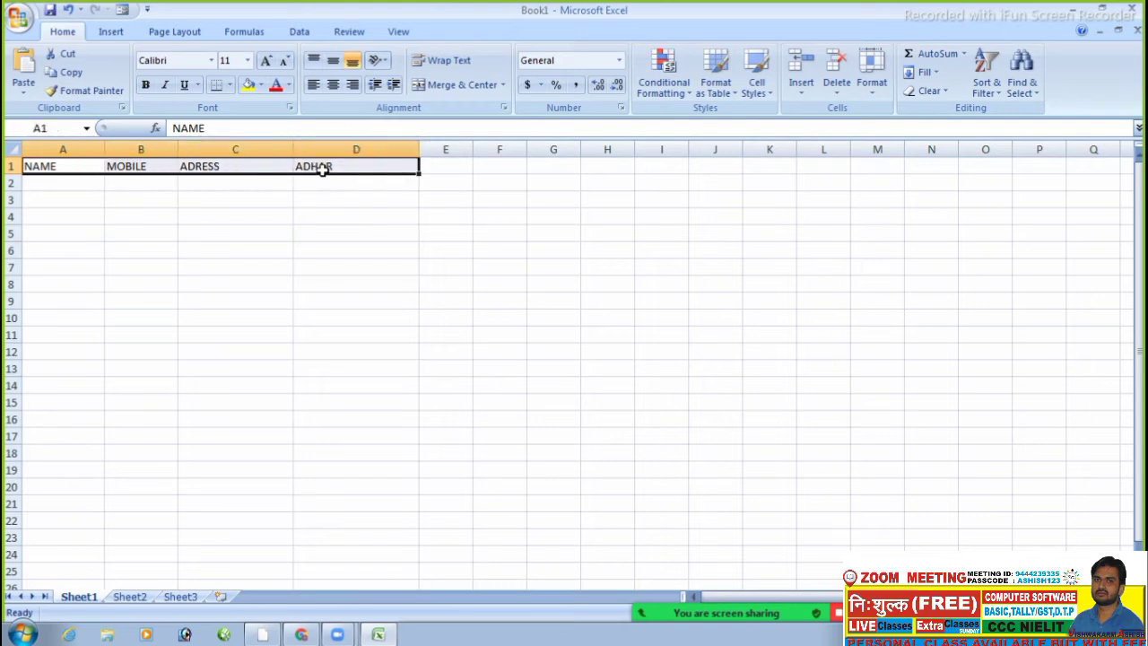
- In Excel Options' Customize page, remove the existing Form command from the Quick Access Toolbar
{"action": "left_click", "coordinate": [18, 20]}
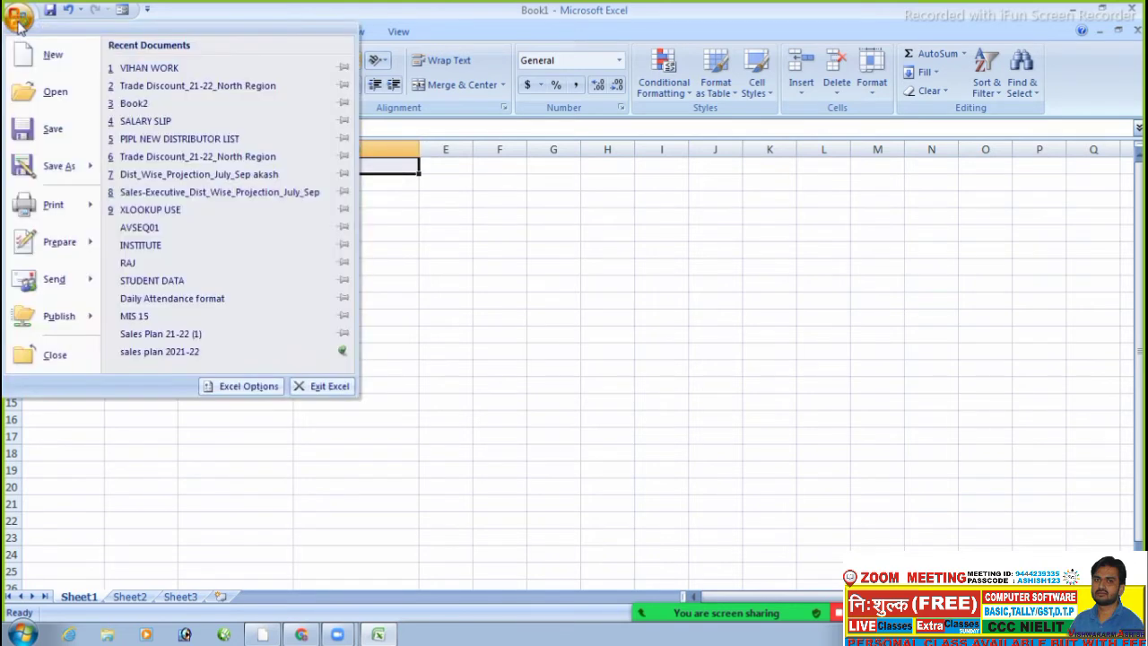
{"action": "left_click", "coordinate": [241, 386]}
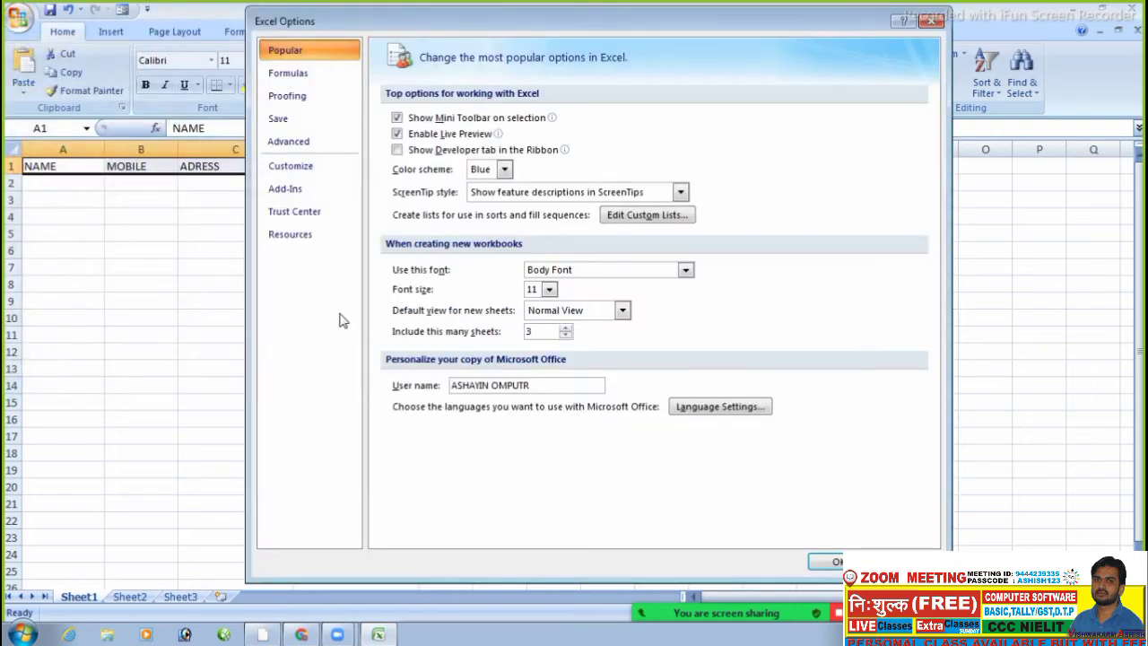
{"action": "left_click", "coordinate": [299, 172]}
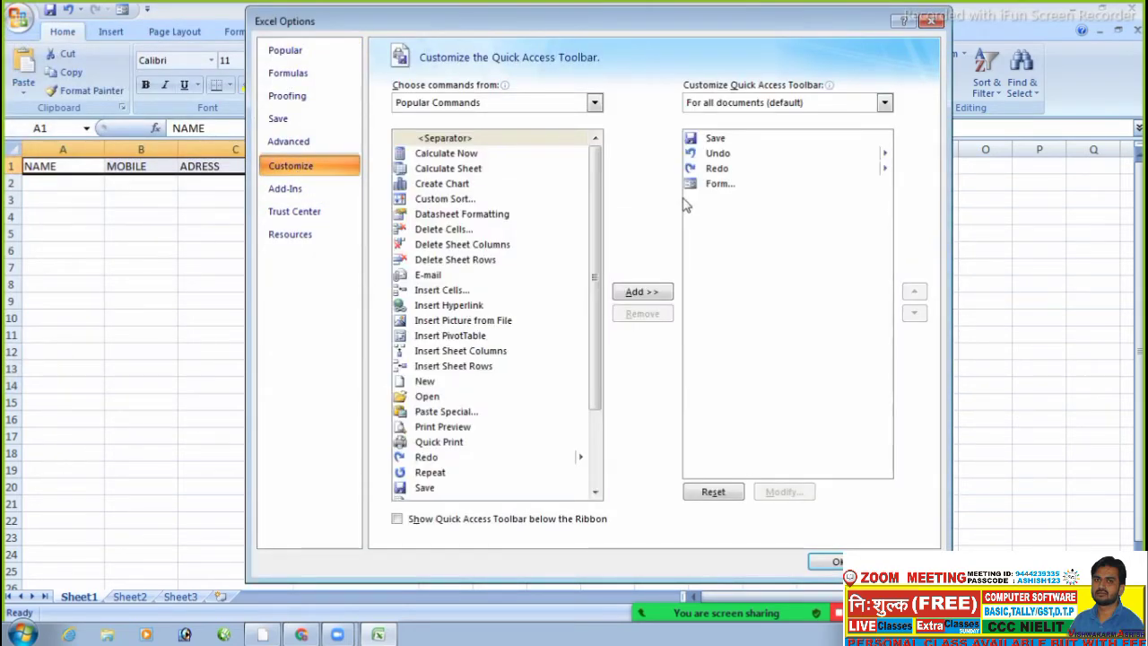
{"action": "left_click", "coordinate": [722, 184]}
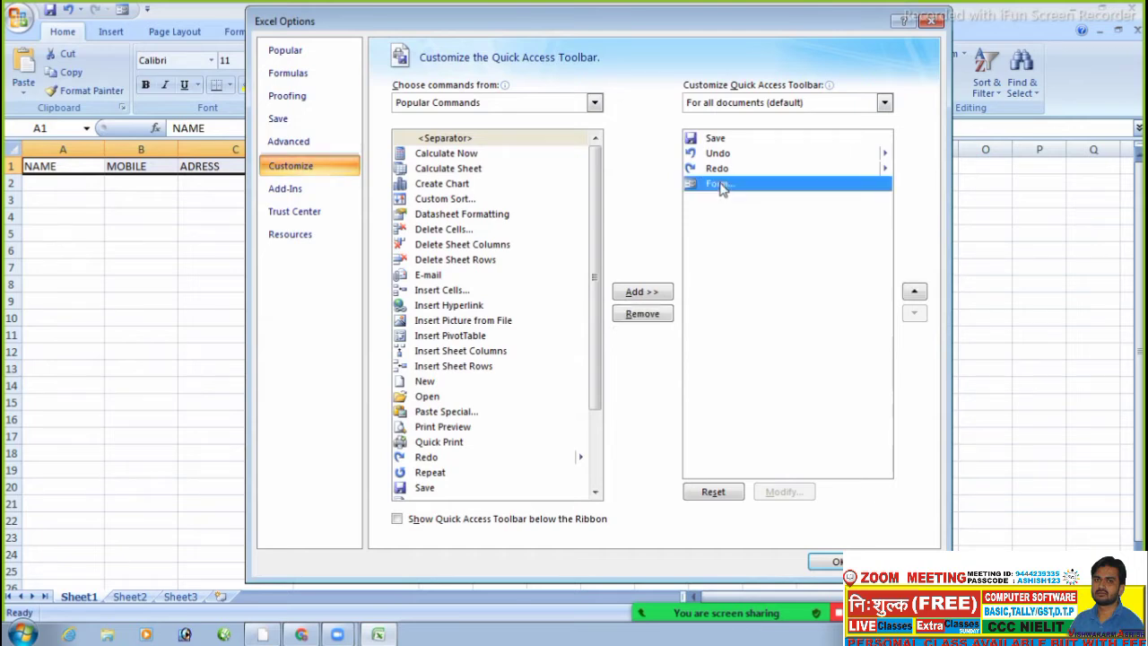
{"action": "left_click", "coordinate": [648, 320]}
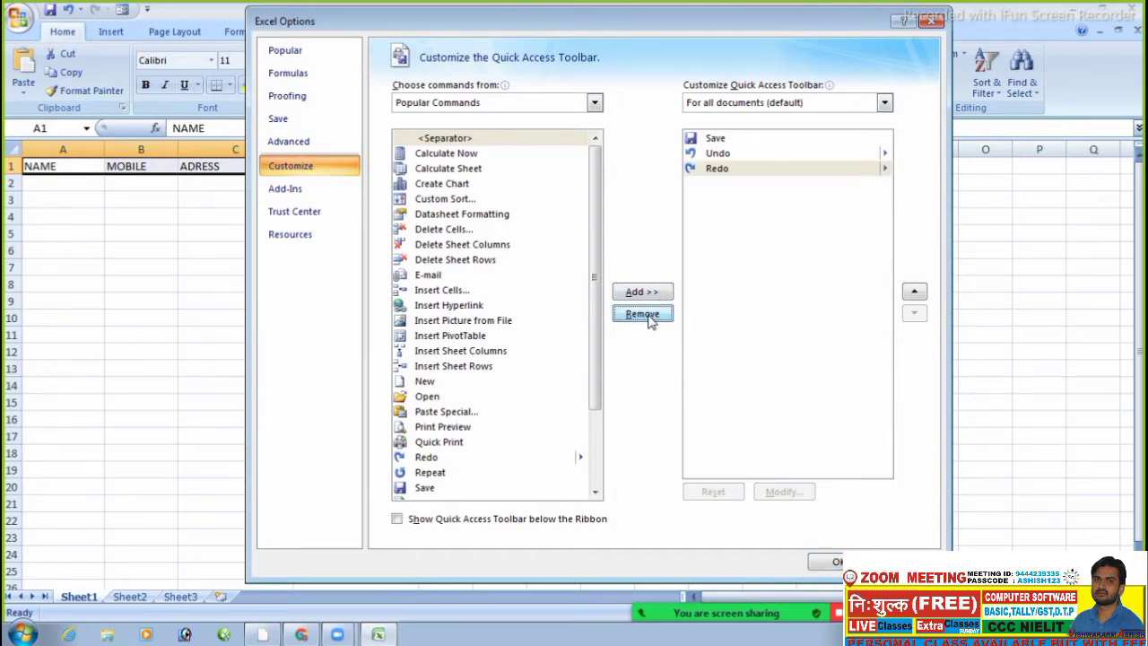
- Add Form... from Commands Not in the Ribbon to the Quick Access Toolbar and confirm
{"action": "left_click", "coordinate": [458, 104]}
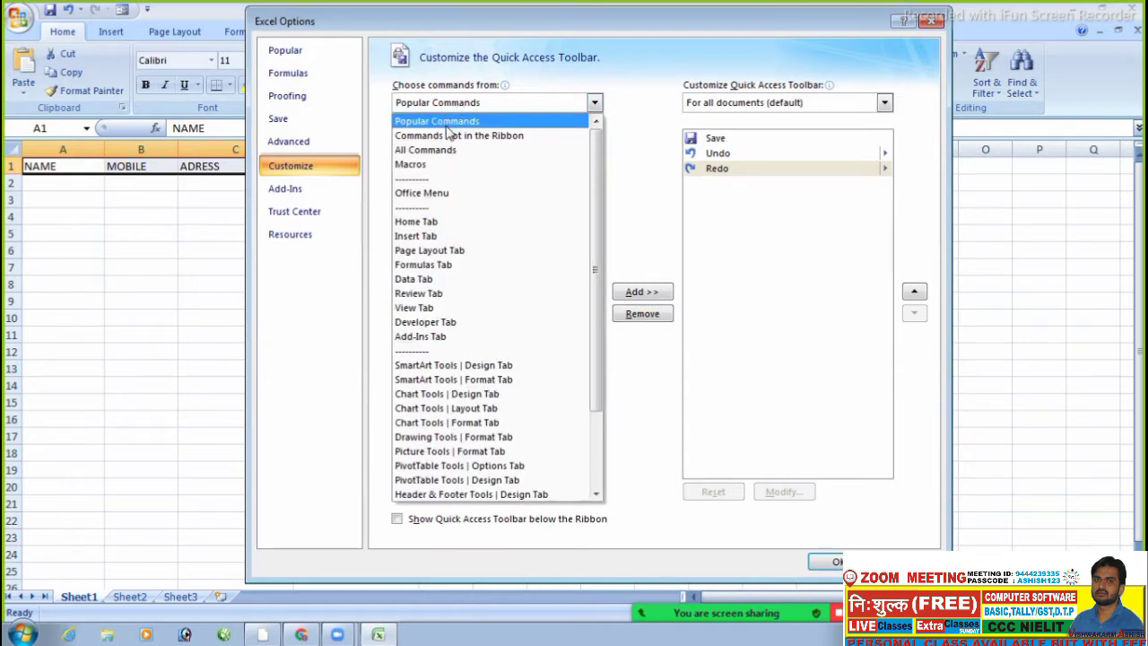
{"action": "left_click", "coordinate": [448, 136]}
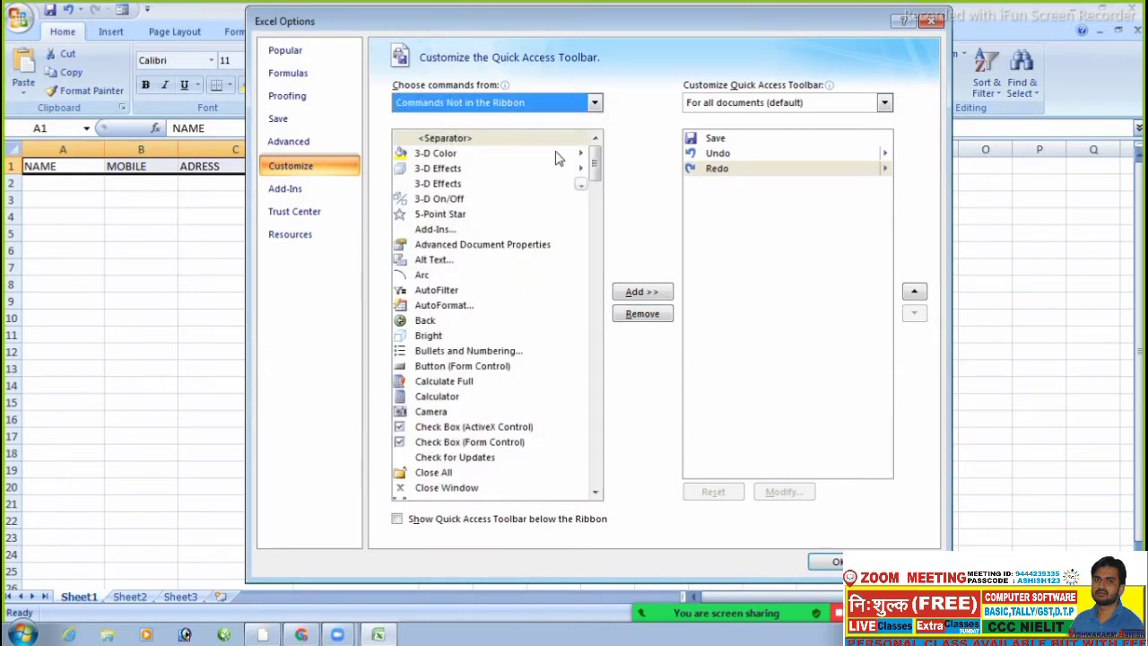
{"action": "left_click_drag", "start_coordinate": [595, 175], "coordinate": [593, 274]}
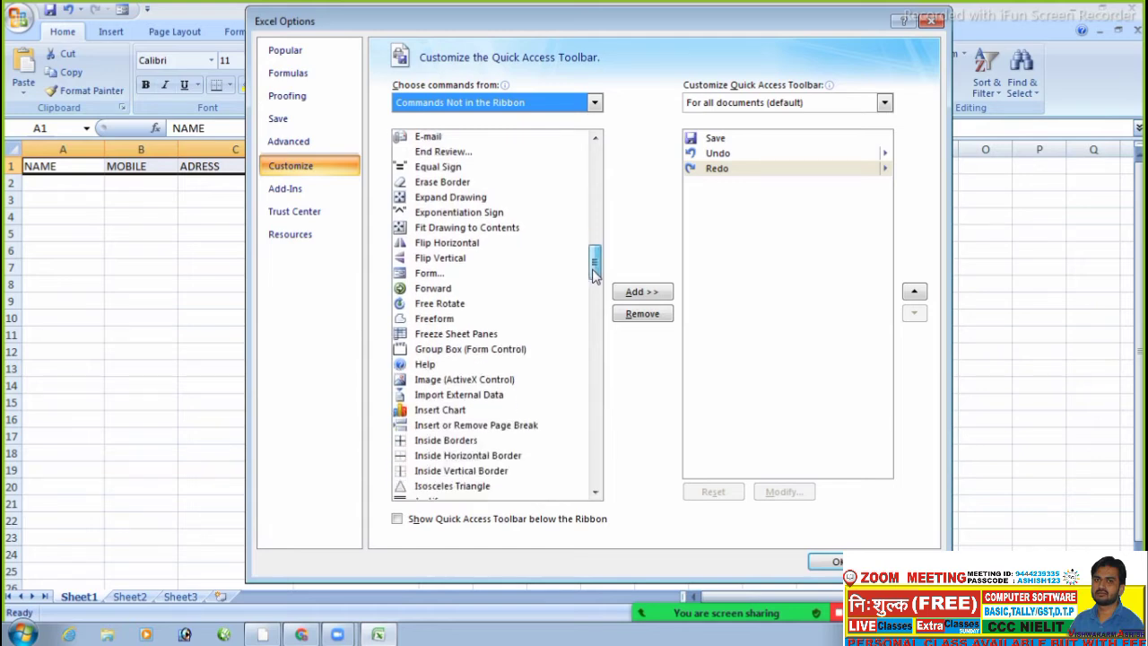
{"action": "left_click", "coordinate": [422, 274]}
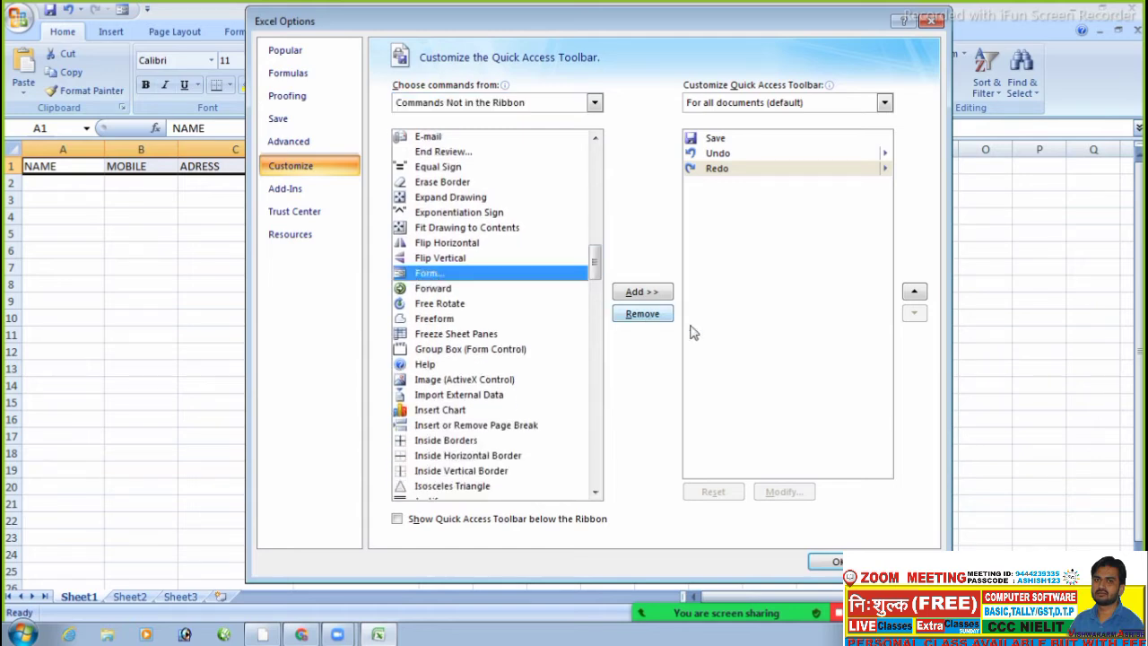
{"action": "left_click", "coordinate": [661, 296]}
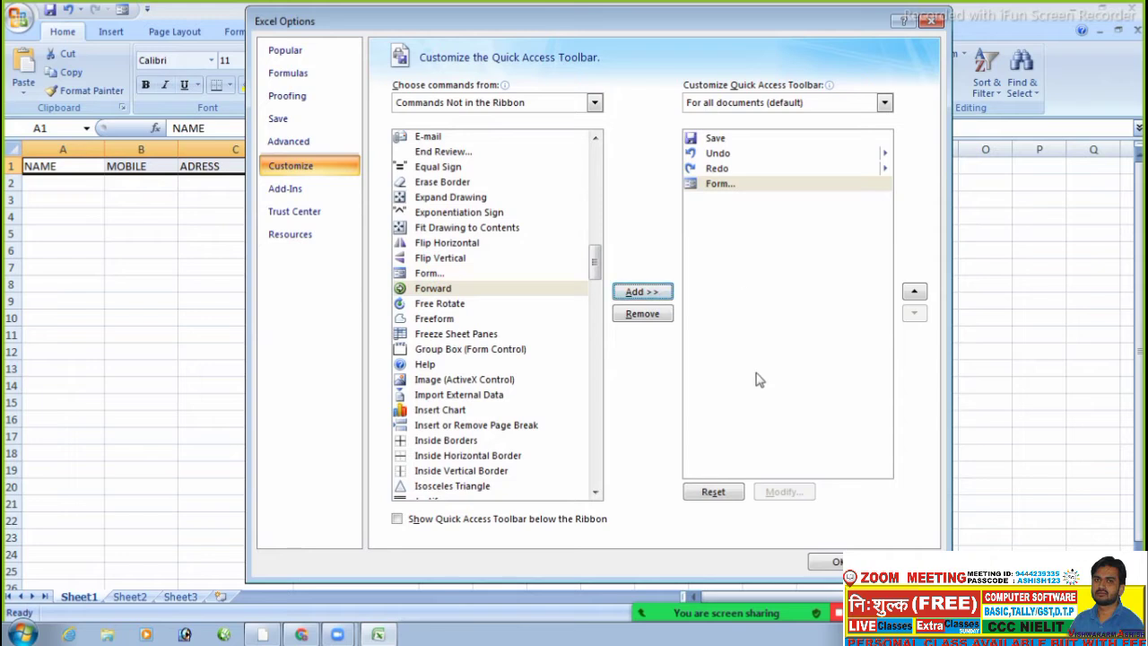
{"action": "left_click", "coordinate": [833, 562]}
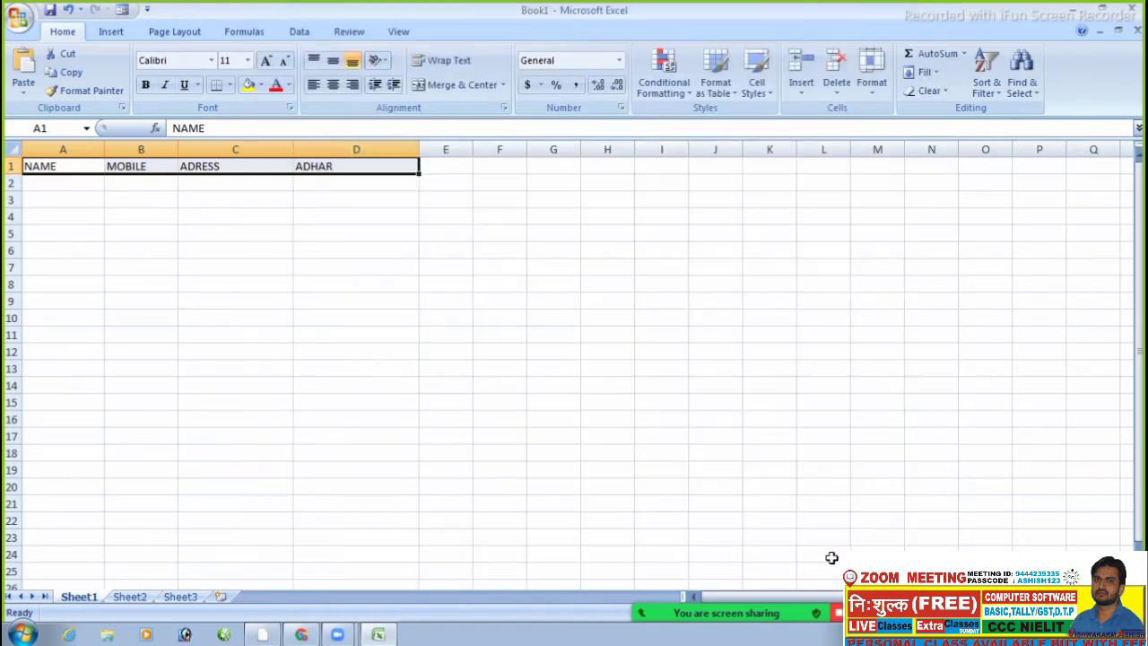
- From cell A2, open the data form using row 1 as labels and move it aside
{"action": "left_click", "coordinate": [60, 186]}
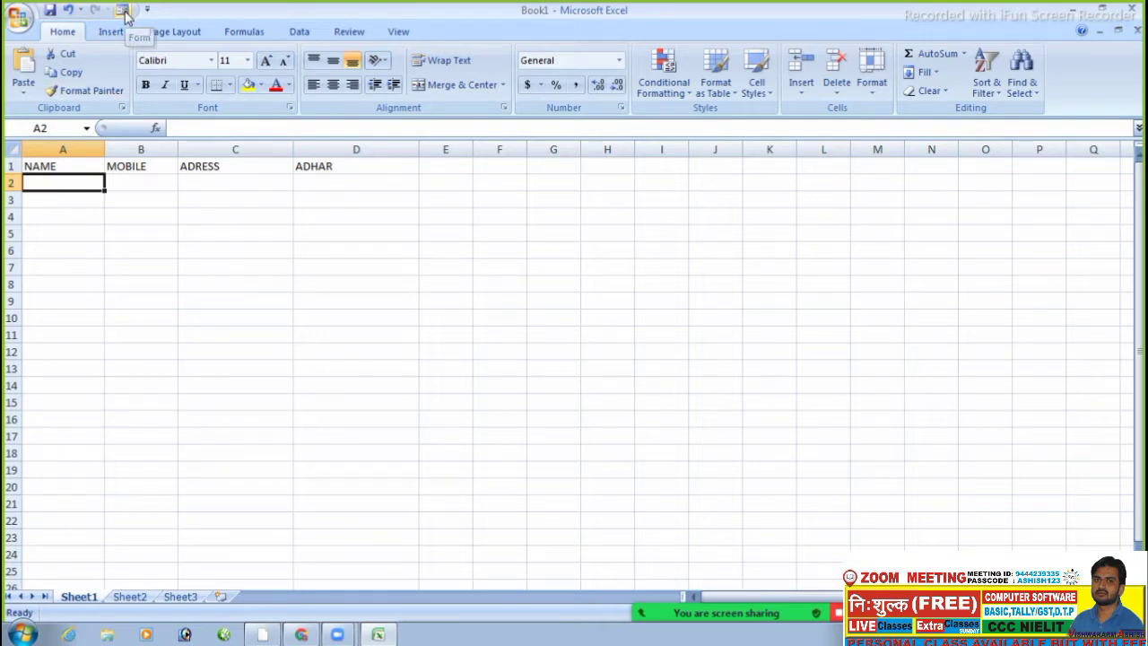
{"action": "left_click", "coordinate": [124, 13]}
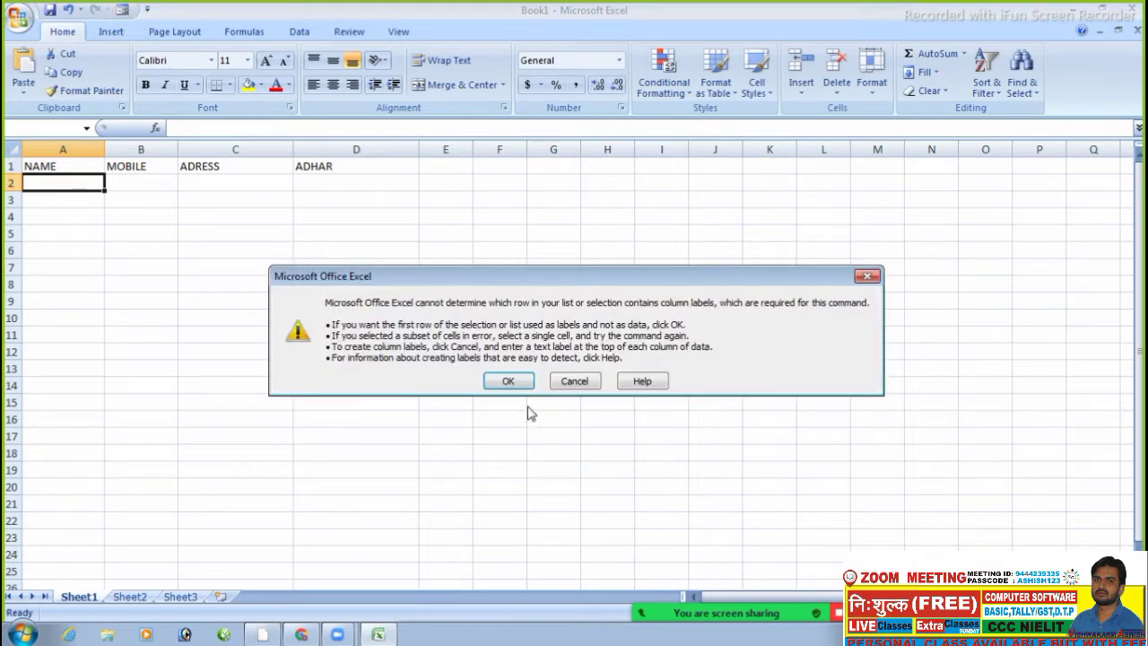
{"action": "left_click", "coordinate": [506, 380]}
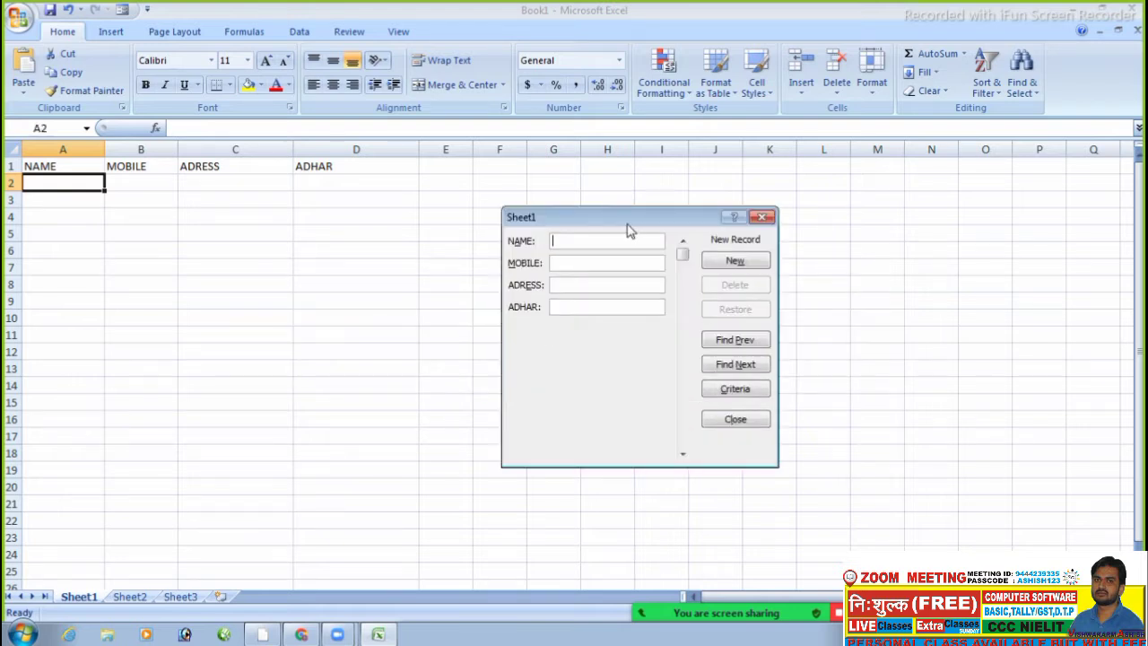
{"action": "left_click_drag", "start_coordinate": [622, 218], "coordinate": [839, 132]}
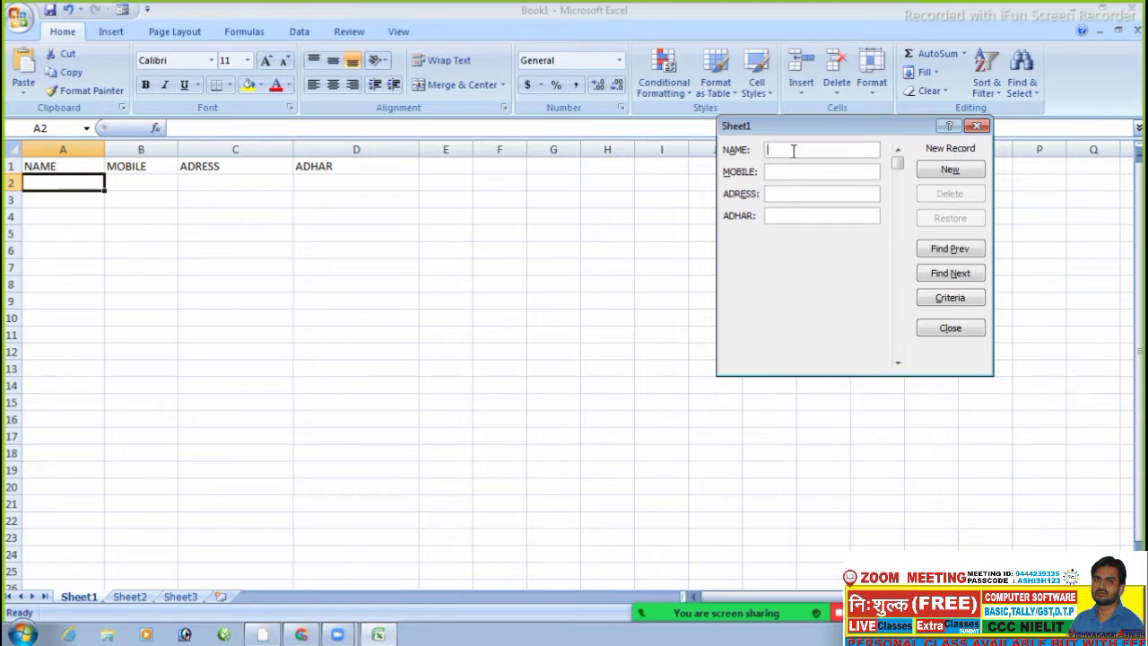
- Enter a person's name and mobile number in the data form and commit the record to row 2
{"action": "type", "text": "RAJ"}
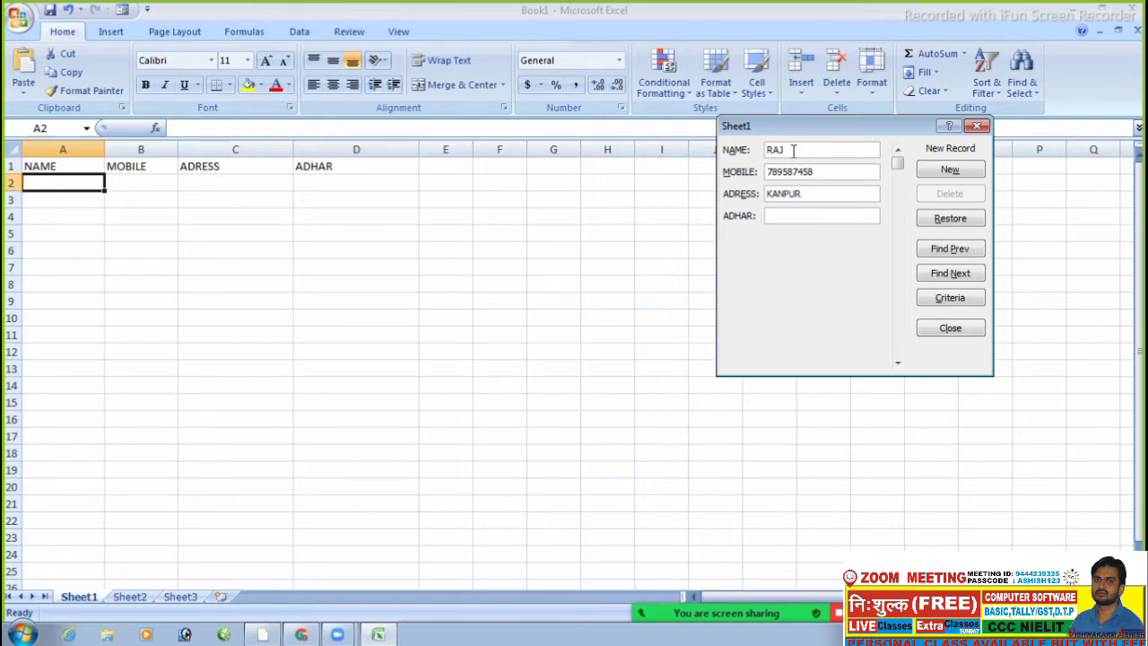
{"action": "type", "text": "565969659"}
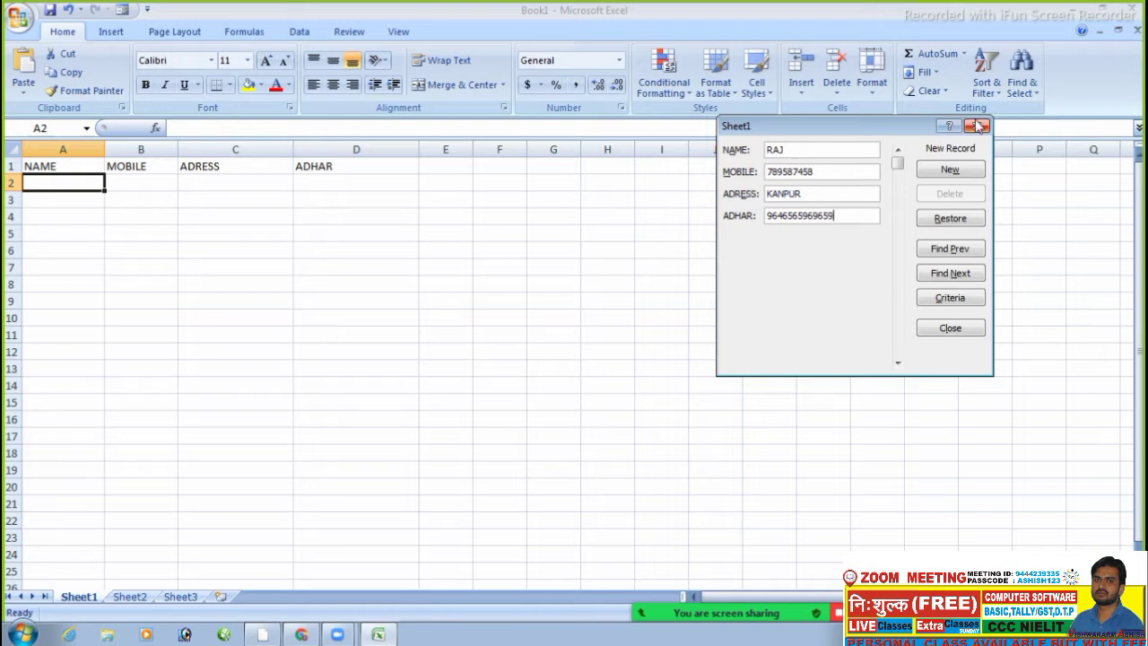
{"action": "left_click", "coordinate": [951, 170]}
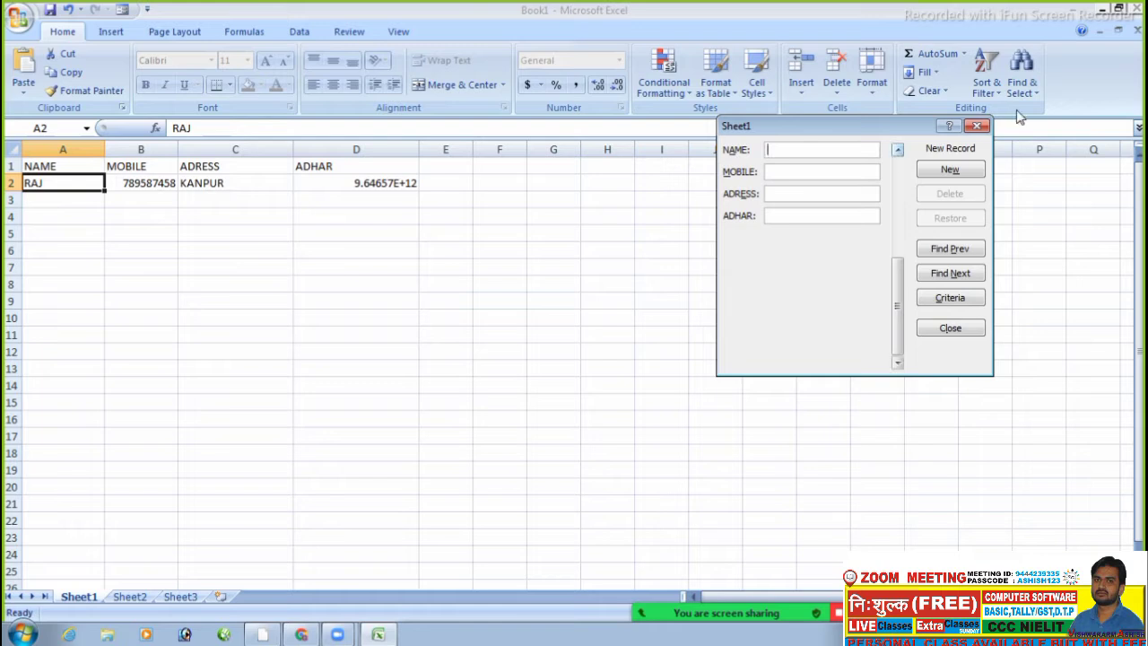
- Close the data form and delete the contents of A1:G8, then select cell A1
{"action": "left_click", "coordinate": [978, 127]}
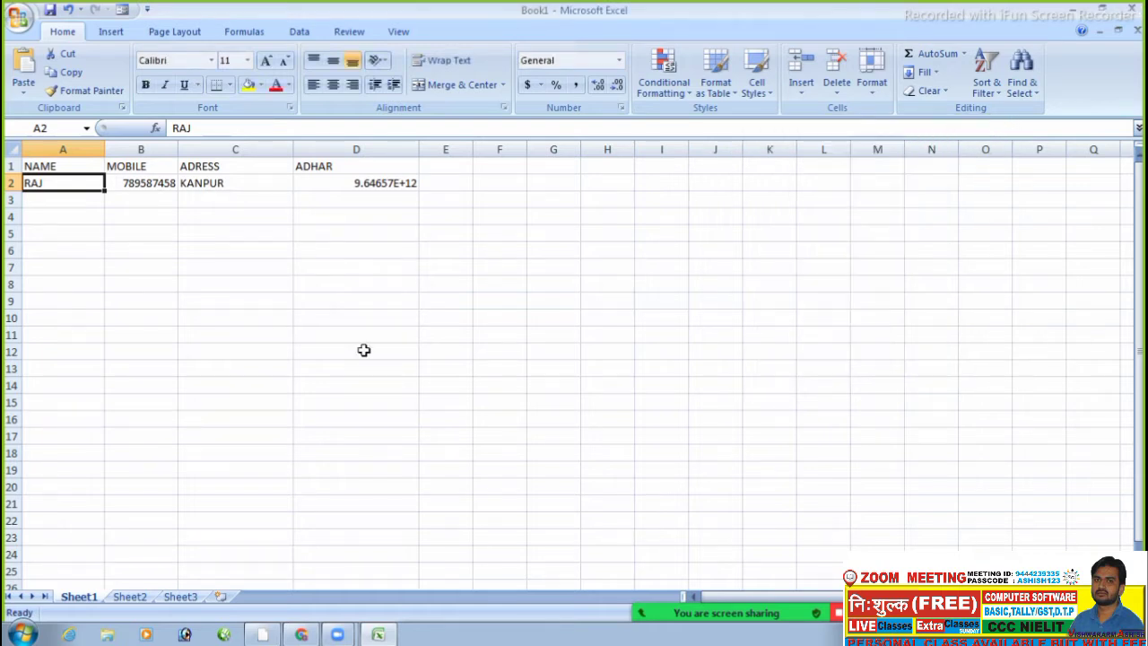
{"action": "left_click", "coordinate": [325, 317]}
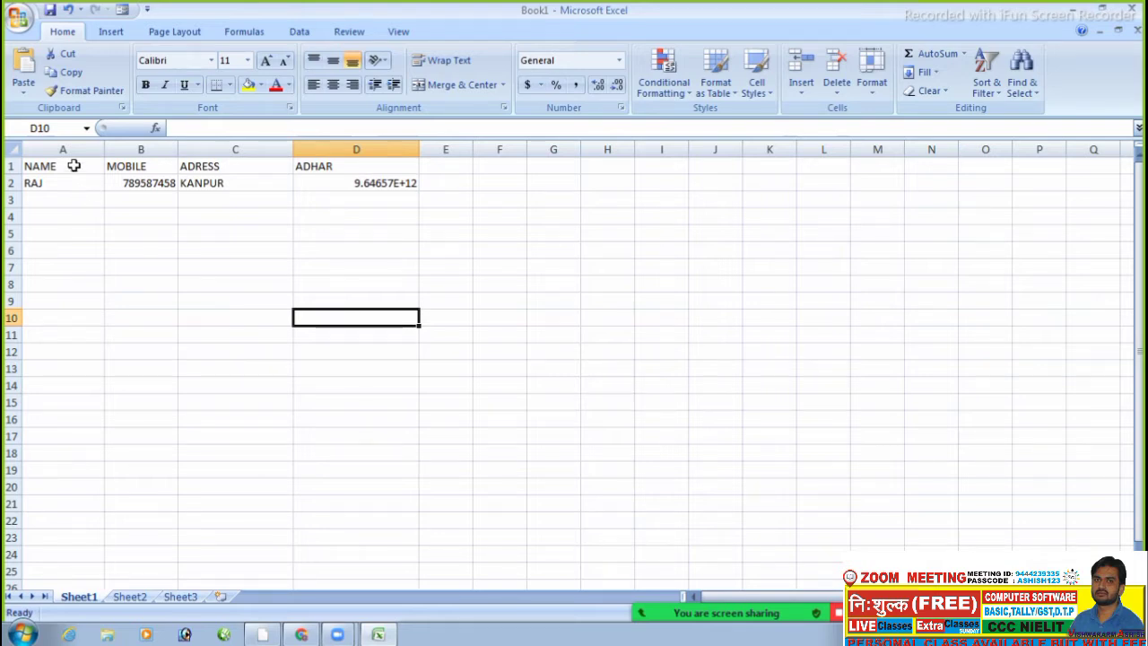
{"action": "left_click_drag", "start_coordinate": [72, 165], "coordinate": [529, 277]}
{"action": "key", "text": "Delete"}
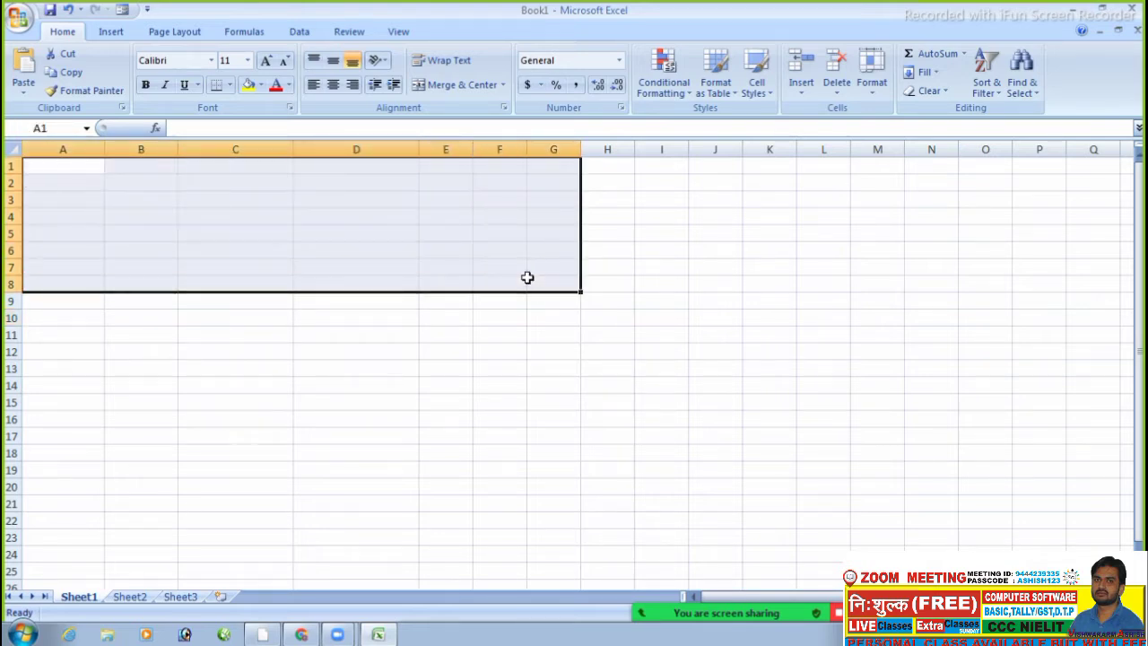
{"action": "left_click", "coordinate": [258, 303]}
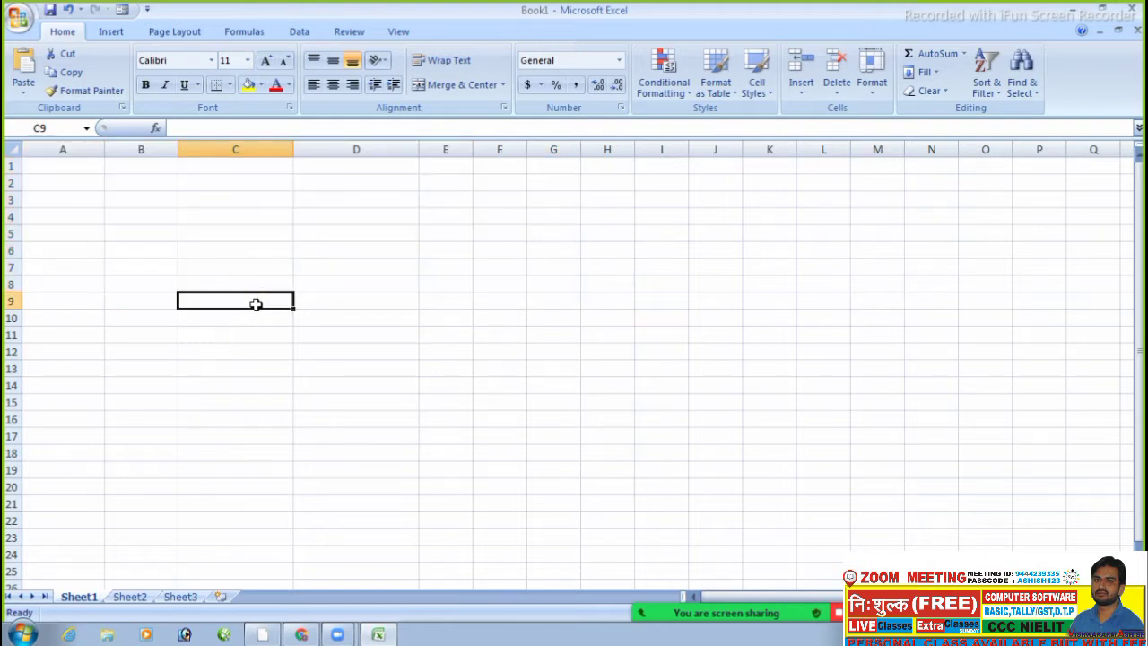
{"action": "left_click", "coordinate": [51, 178]}
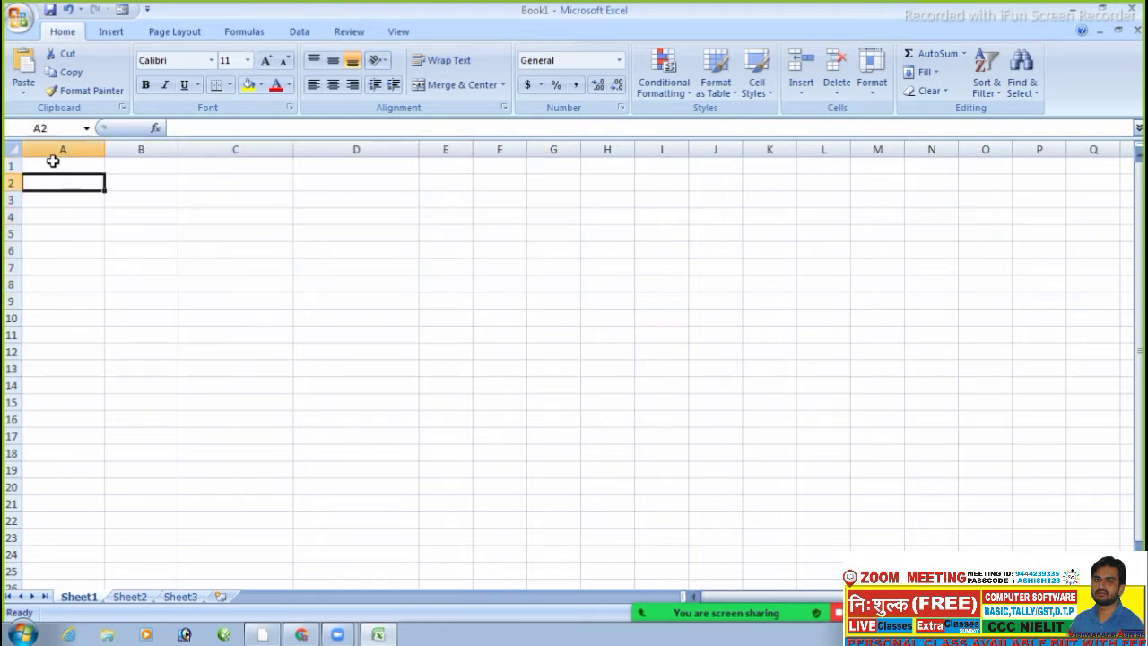
{"action": "left_click", "coordinate": [53, 161]}
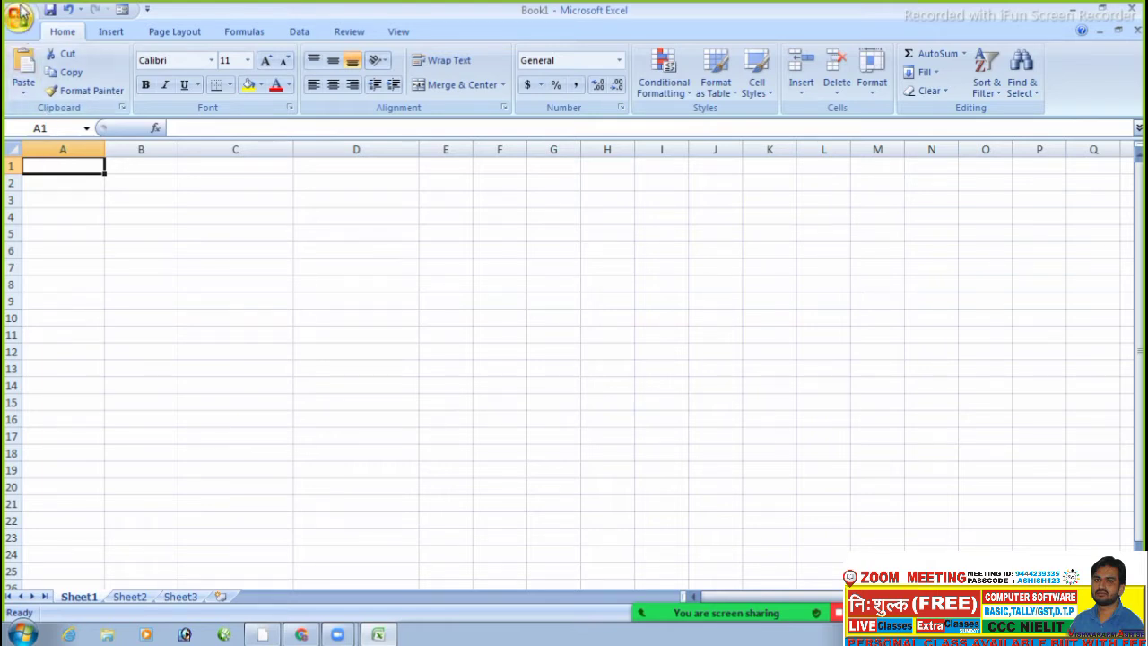
{"action": "left_click", "coordinate": [349, 254]}
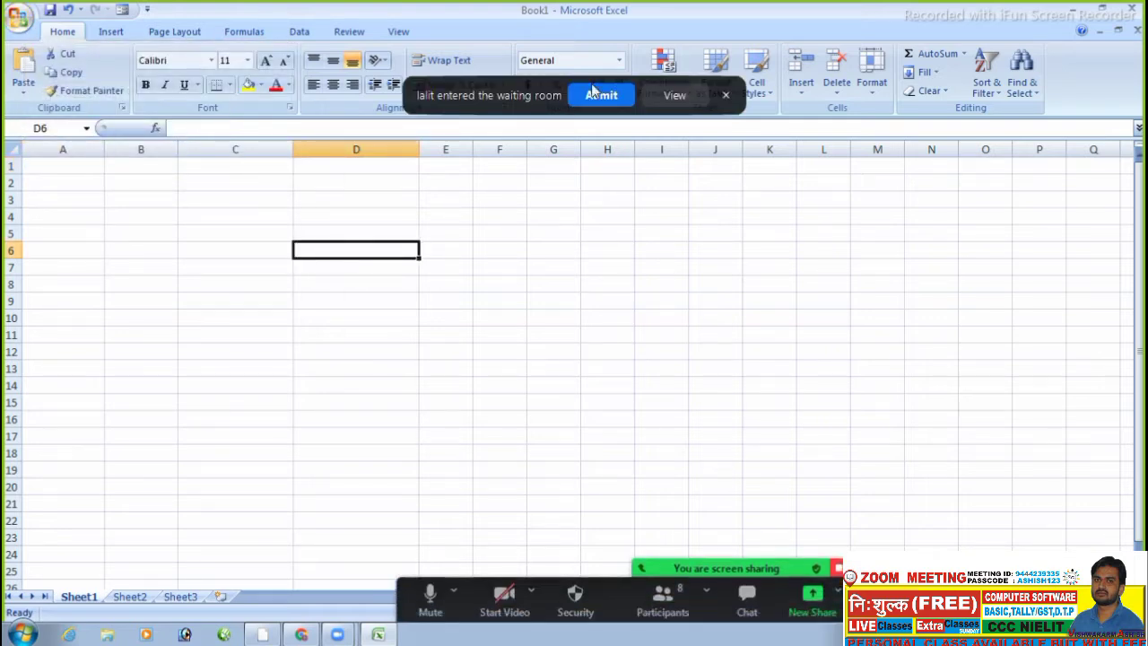
{"action": "left_click", "coordinate": [603, 95]}
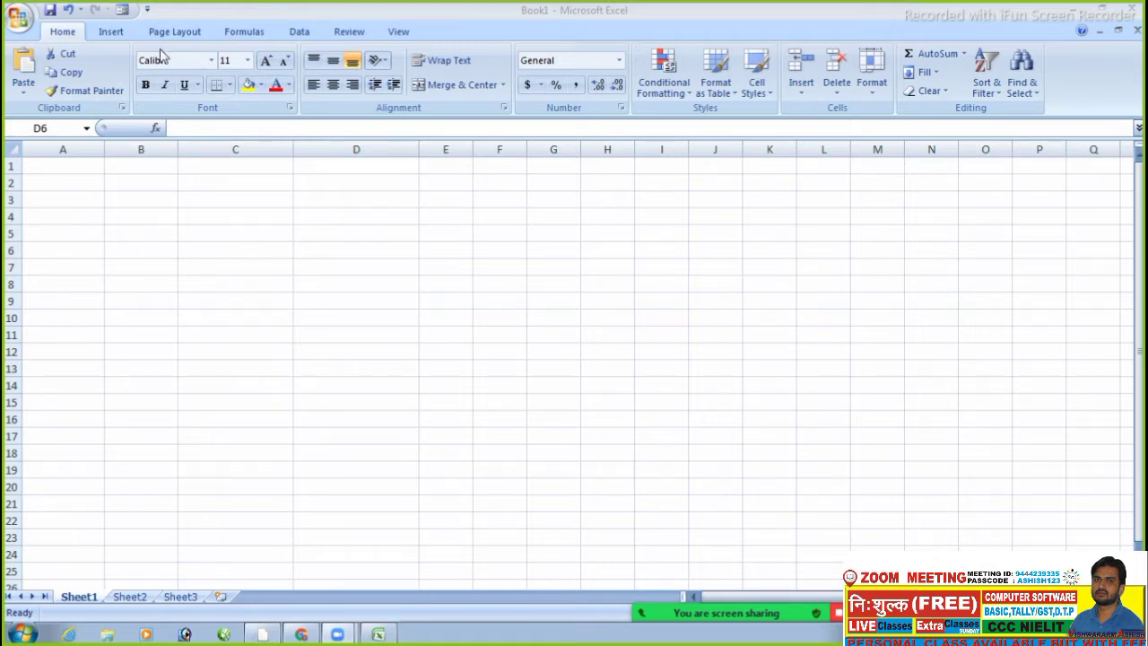
- Show the Insert ribbon tools and select cell A1 on the blank sheet
{"action": "left_click", "coordinate": [117, 34]}
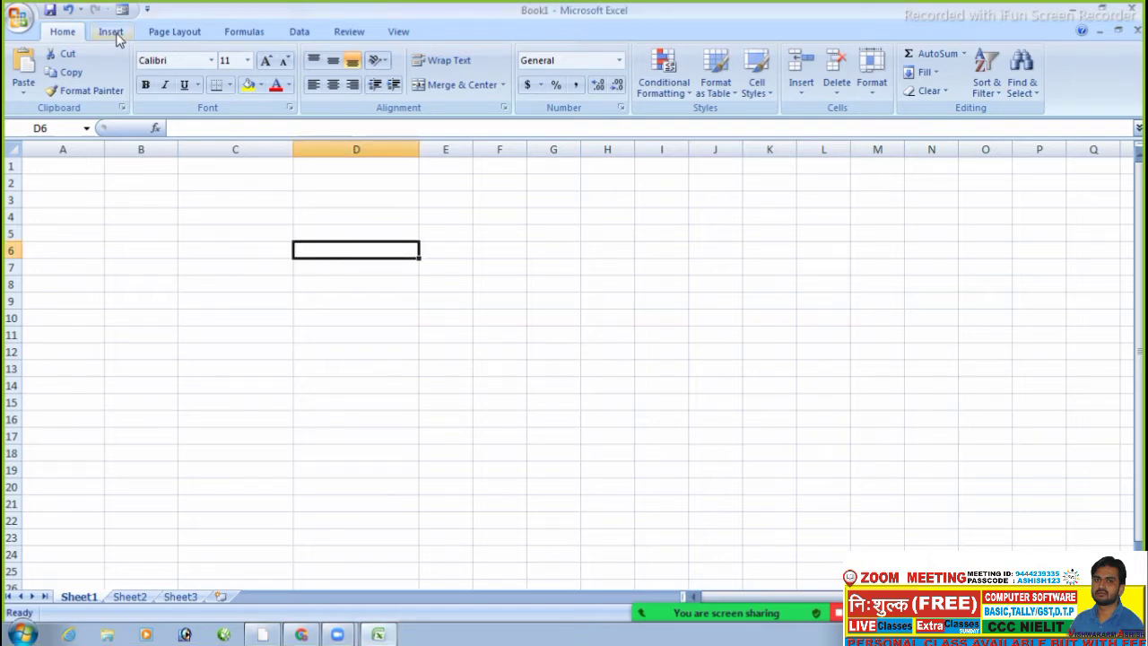
{"action": "left_click", "coordinate": [123, 34]}
{"action": "left_click", "coordinate": [270, 184]}
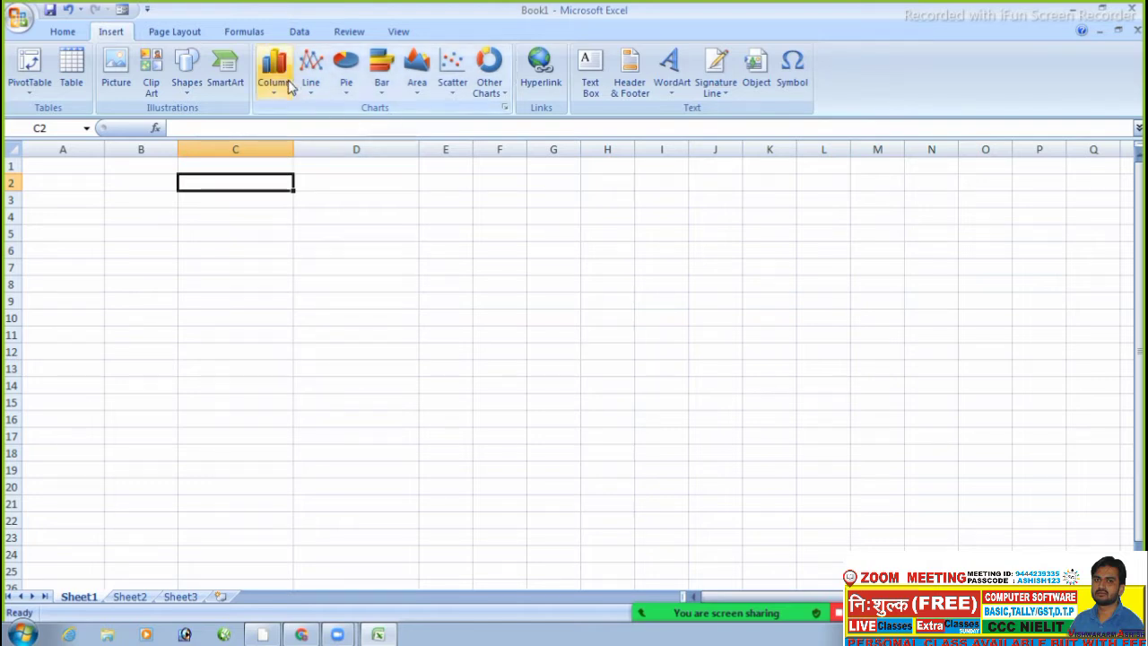
{"action": "left_click", "coordinate": [56, 169]}
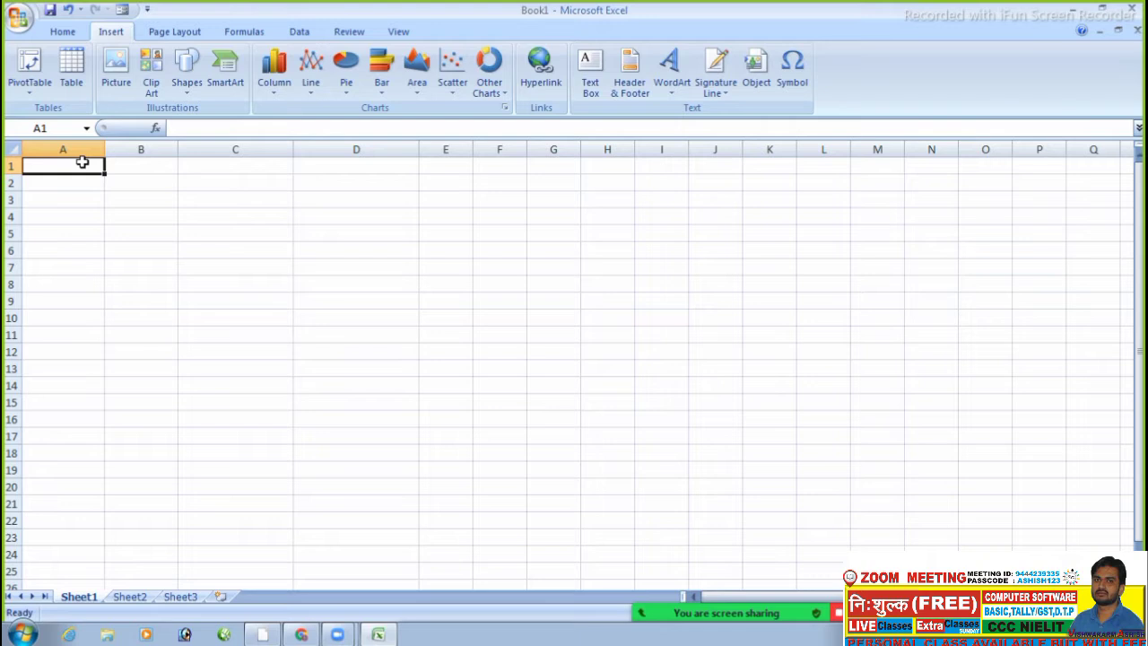
- Type NAME in A1 and BSC 1ST YEAR in B1, correcting a typo
{"action": "type", "text": "NAME"}
{"action": "key", "text": "Tab"}
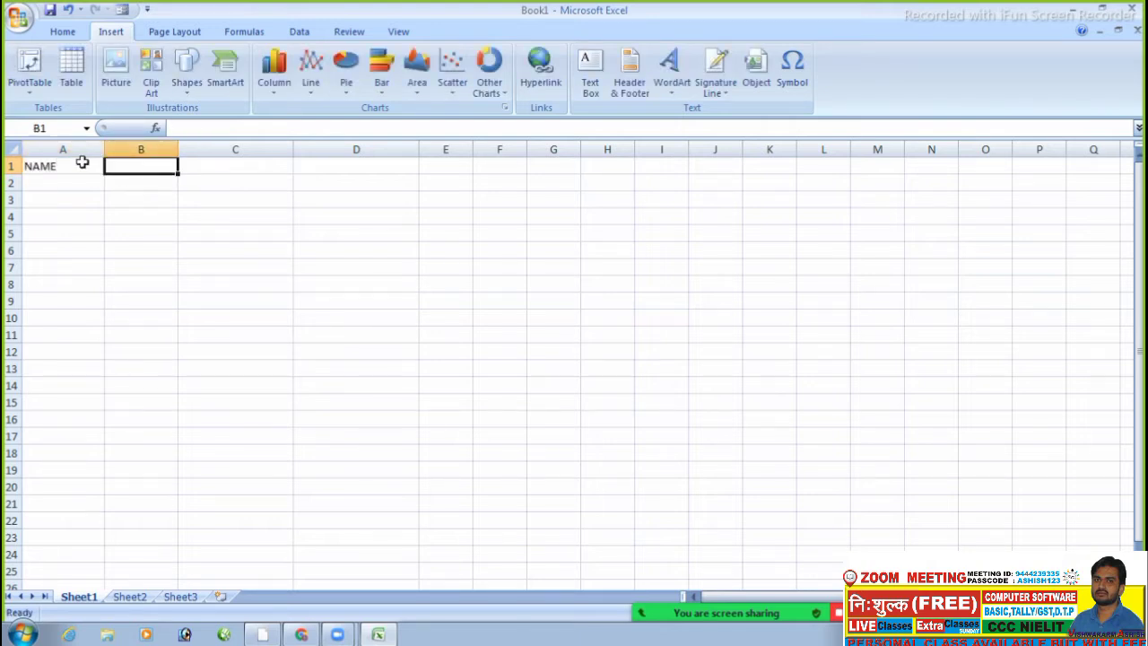
{"action": "type", "text": "BA"}
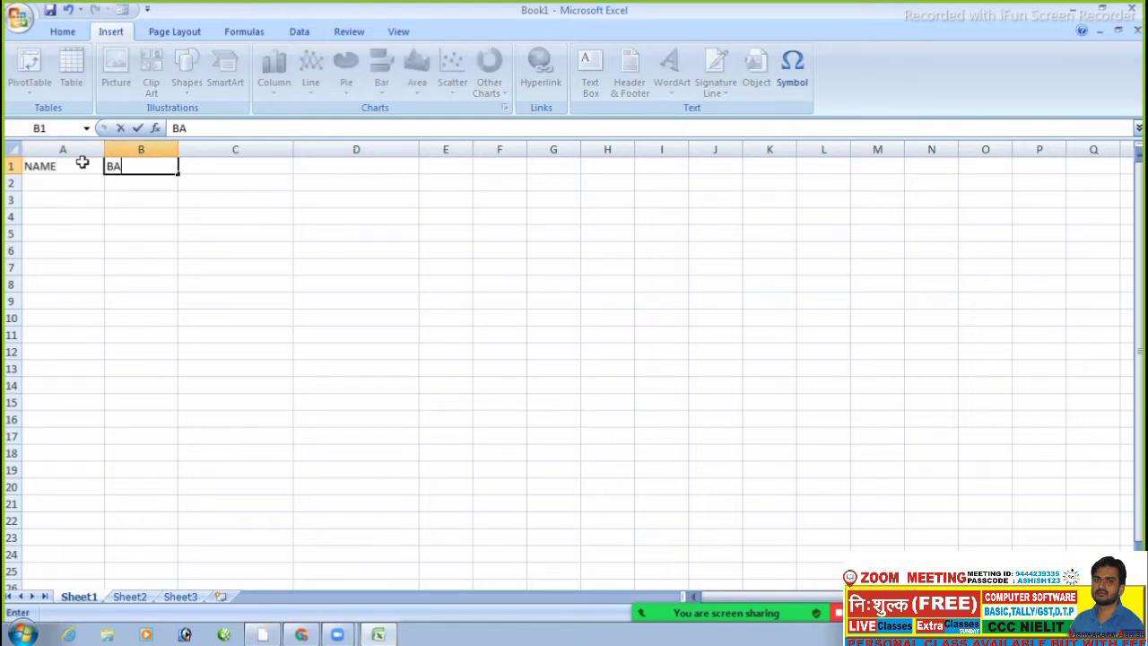
{"action": "key", "text": "BackSpace"}
{"action": "type", "text": "SC 1ST YEA"}
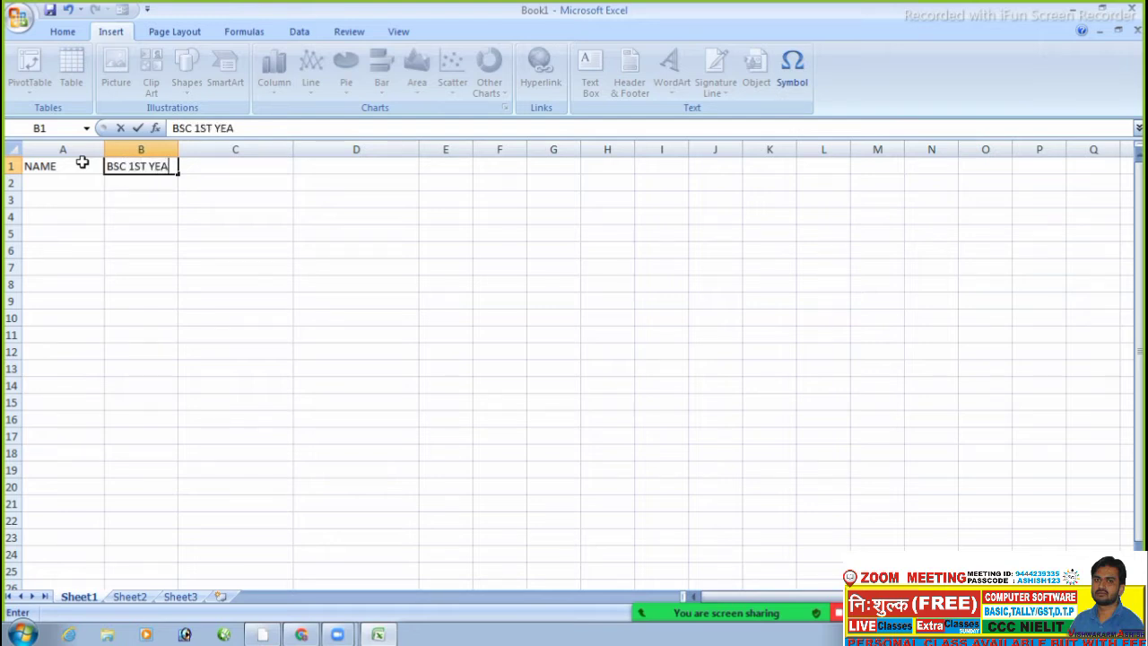
{"action": "type", "text": "R"}
{"action": "key", "text": "Tab"}
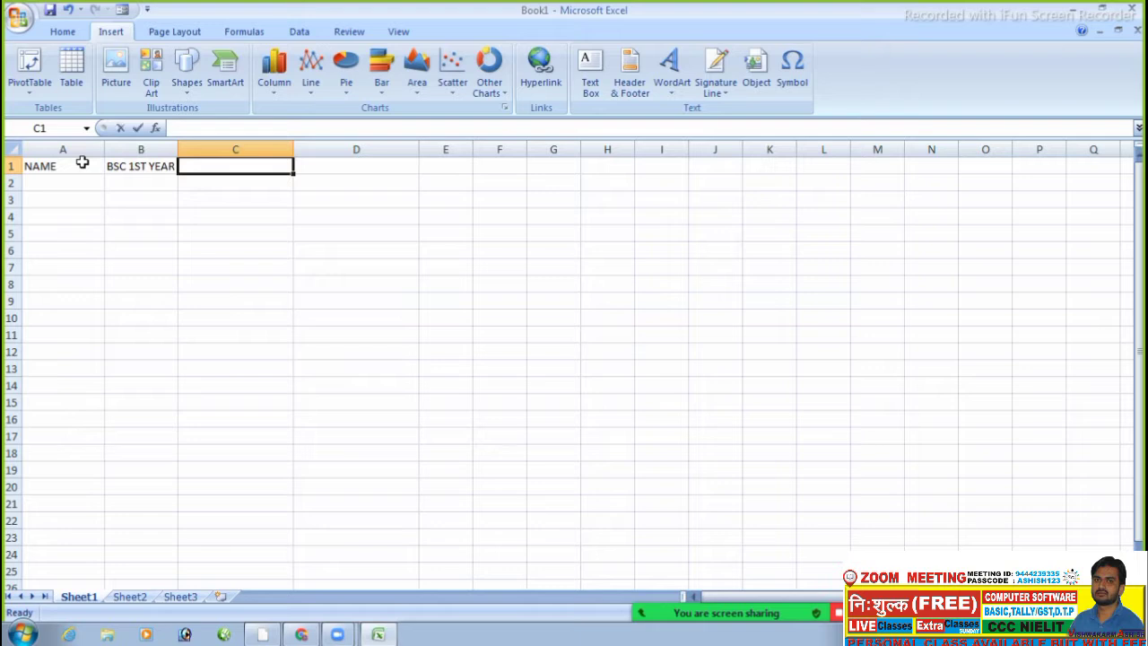
- Enter BSC 2ND YEAR in C1 and BSC 3RD YEAR in D1
{"action": "type", "text": "BAAS"}
{"action": "key", "text": "BackSpace"}
{"action": "key", "text": "BackSpace"}
{"action": "type", "text": "S"}
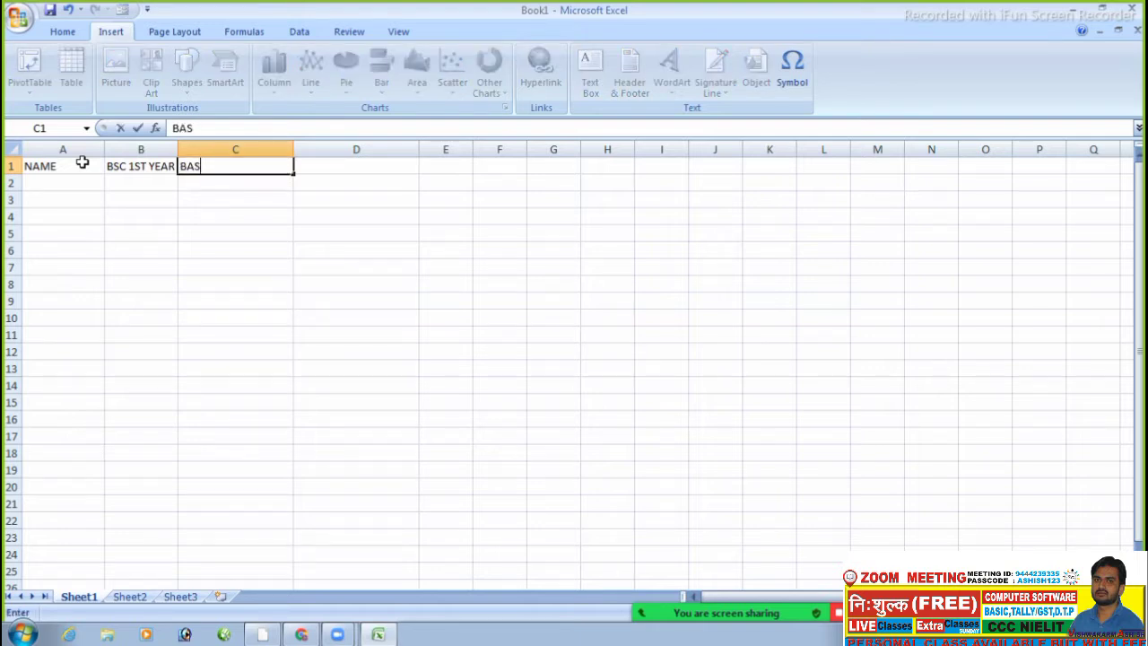
{"action": "key", "text": "BackSpace"}
{"action": "key", "text": "BackSpace"}
{"action": "type", "text": "SC 2ND YEAR"}
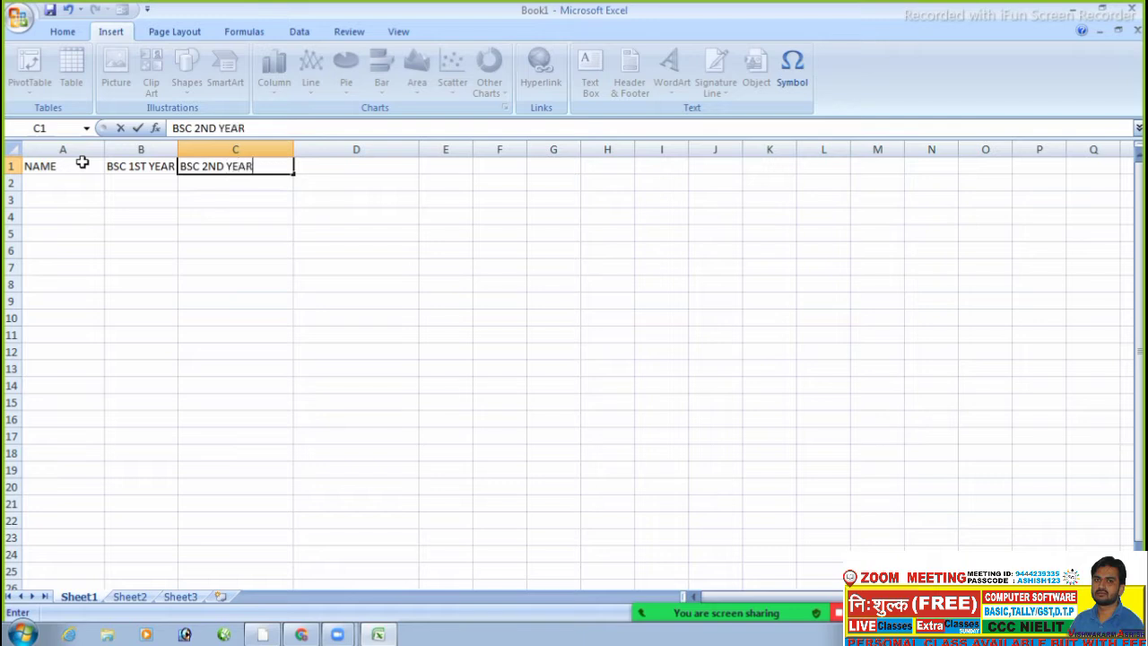
{"action": "key", "text": "Tab"}
{"action": "type", "text": "BS"}
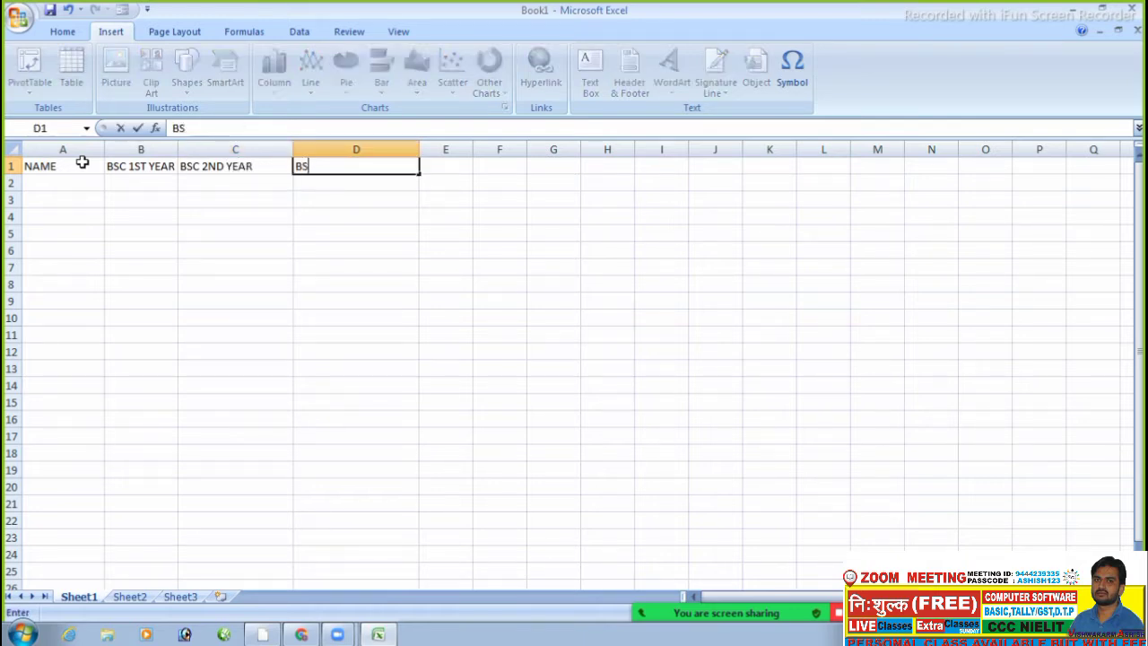
{"action": "type", "text": "C 3RD YEAR"}
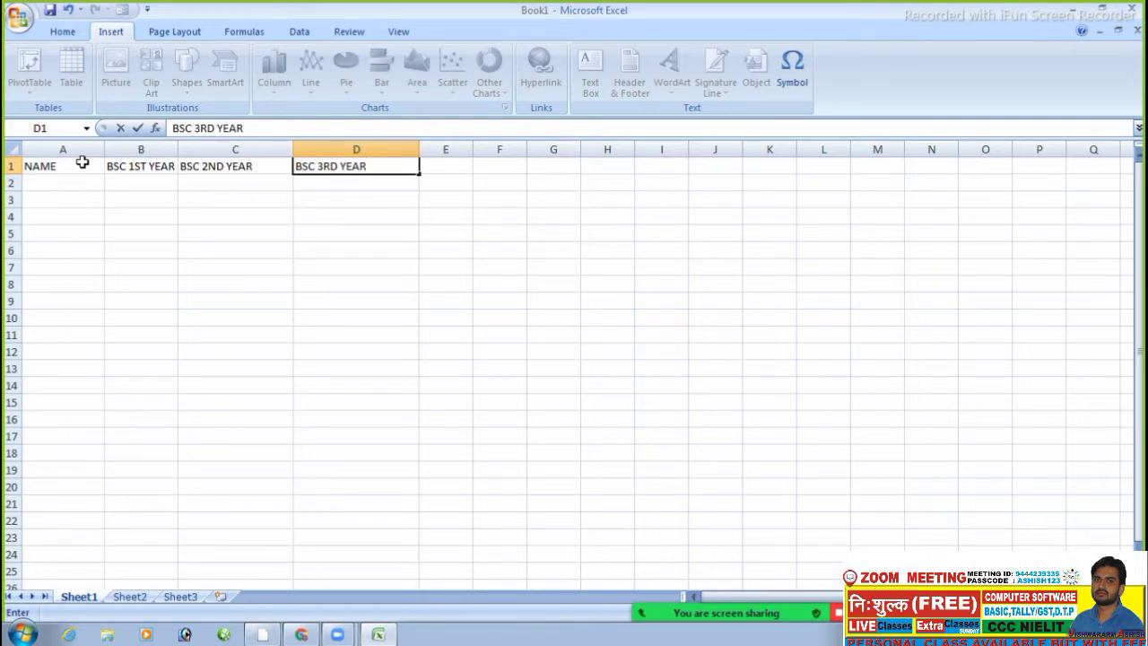
{"action": "left_click", "coordinate": [177, 149]}
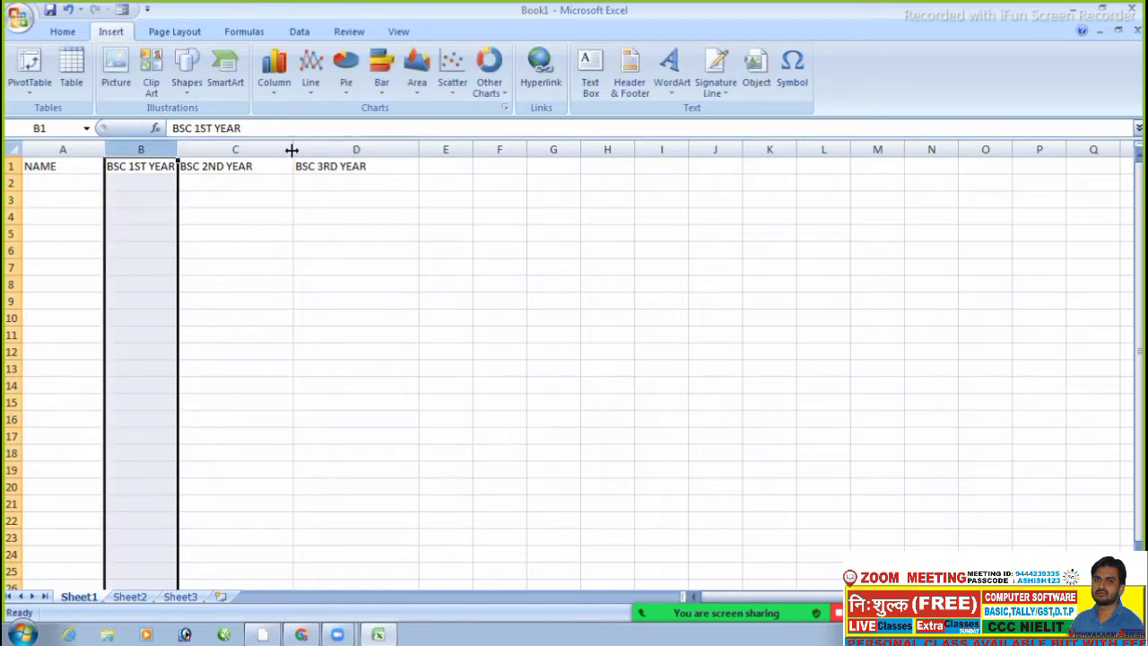
- Narrow columns C and D to fit their headings
{"action": "left_click_drag", "start_coordinate": [293, 150], "coordinate": [265, 150]}
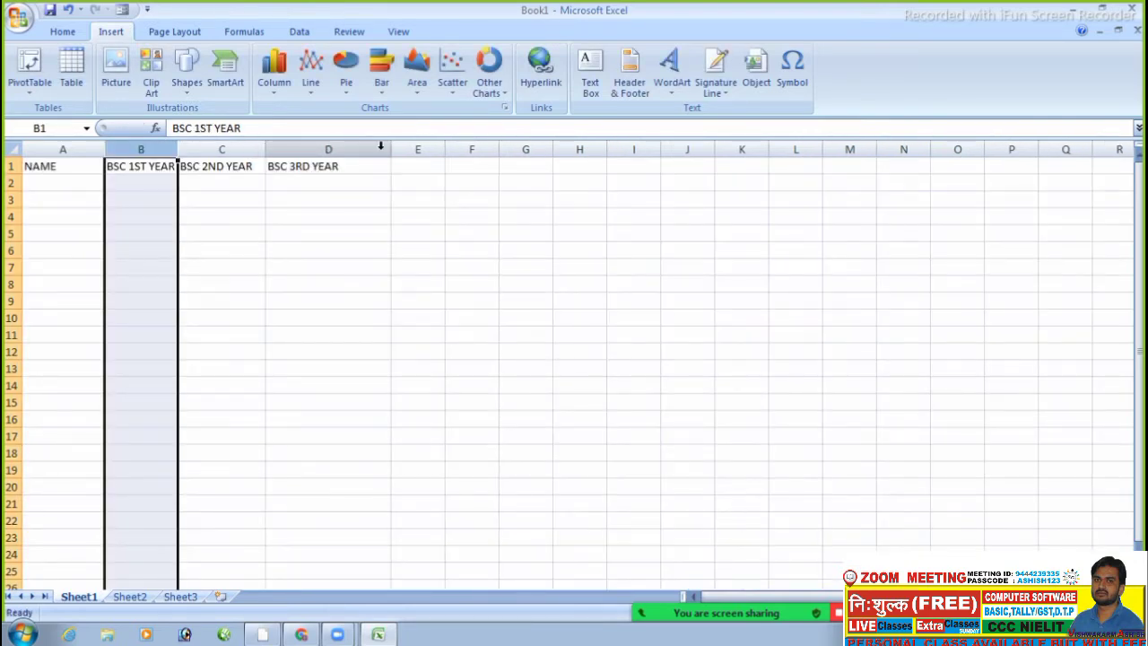
{"action": "left_click_drag", "start_coordinate": [392, 146], "coordinate": [361, 146]}
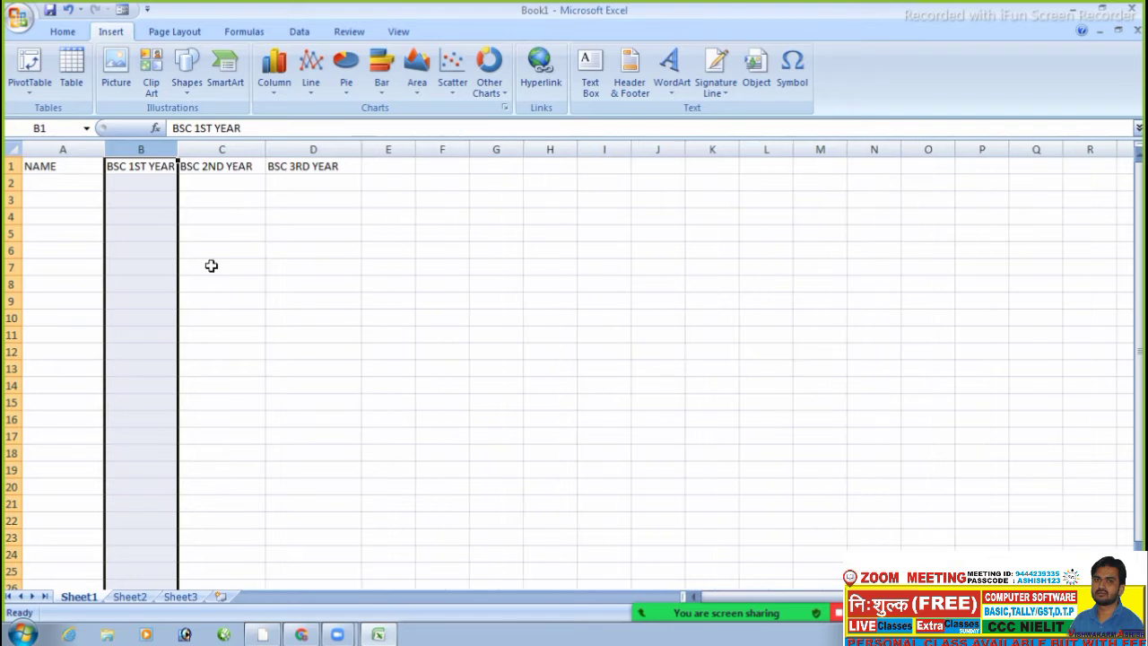
{"action": "left_click", "coordinate": [158, 295]}
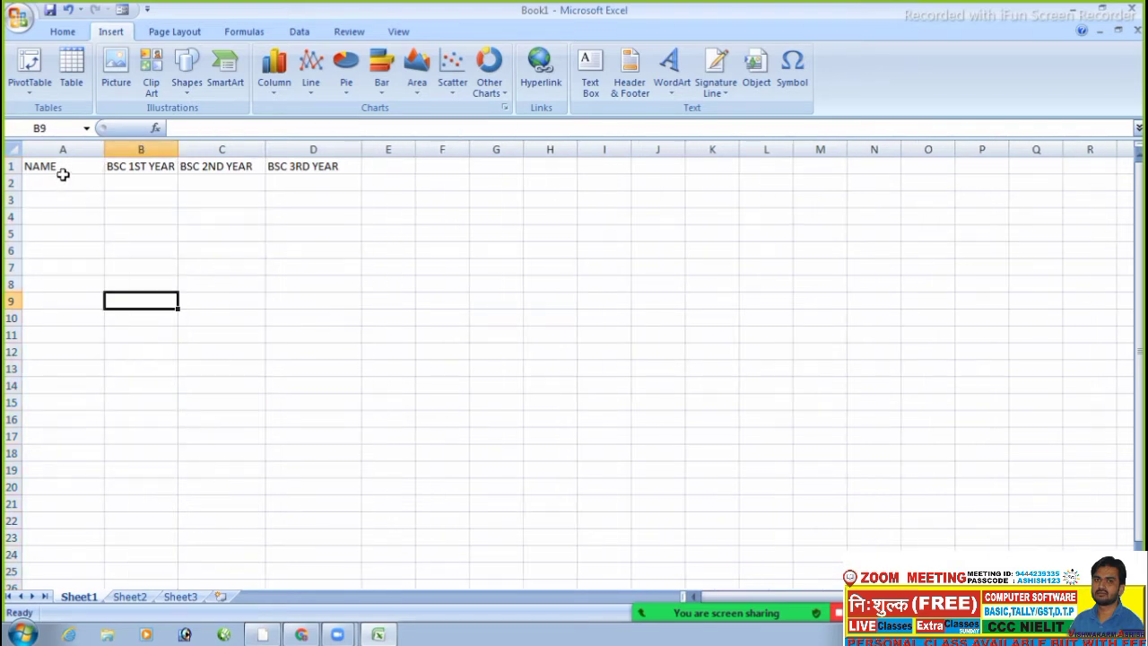
- Make the four headings in A1:D1 bold
{"action": "left_click", "coordinate": [63, 175]}
{"action": "left_click_drag", "start_coordinate": [61, 168], "coordinate": [317, 159]}
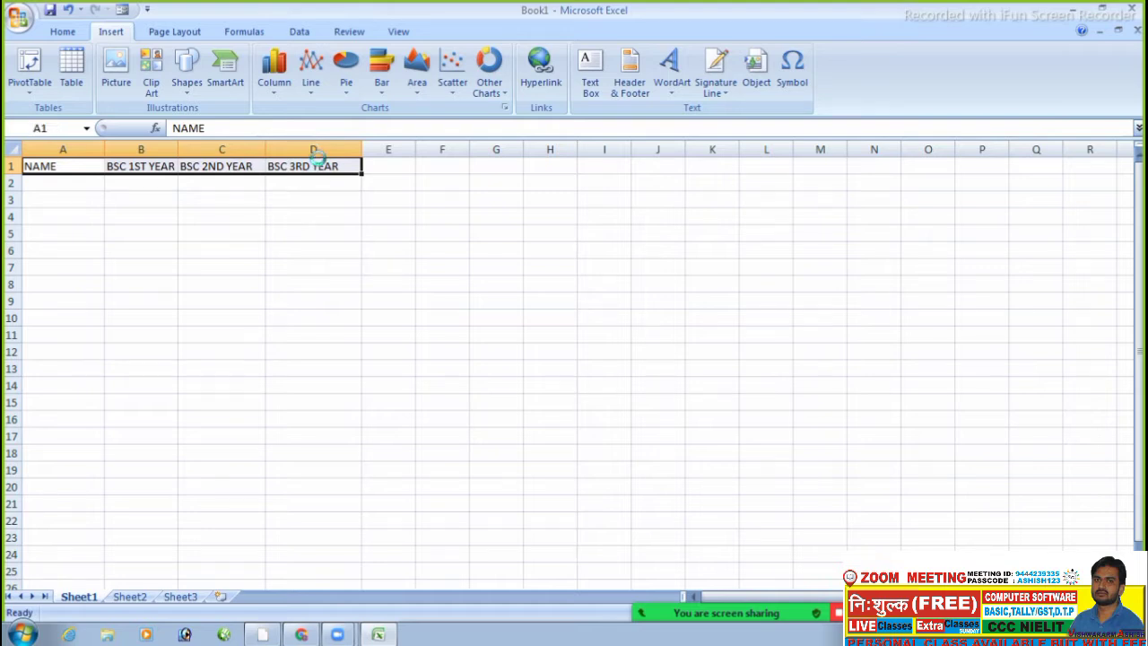
{"action": "key", "text": "ctrl+b"}
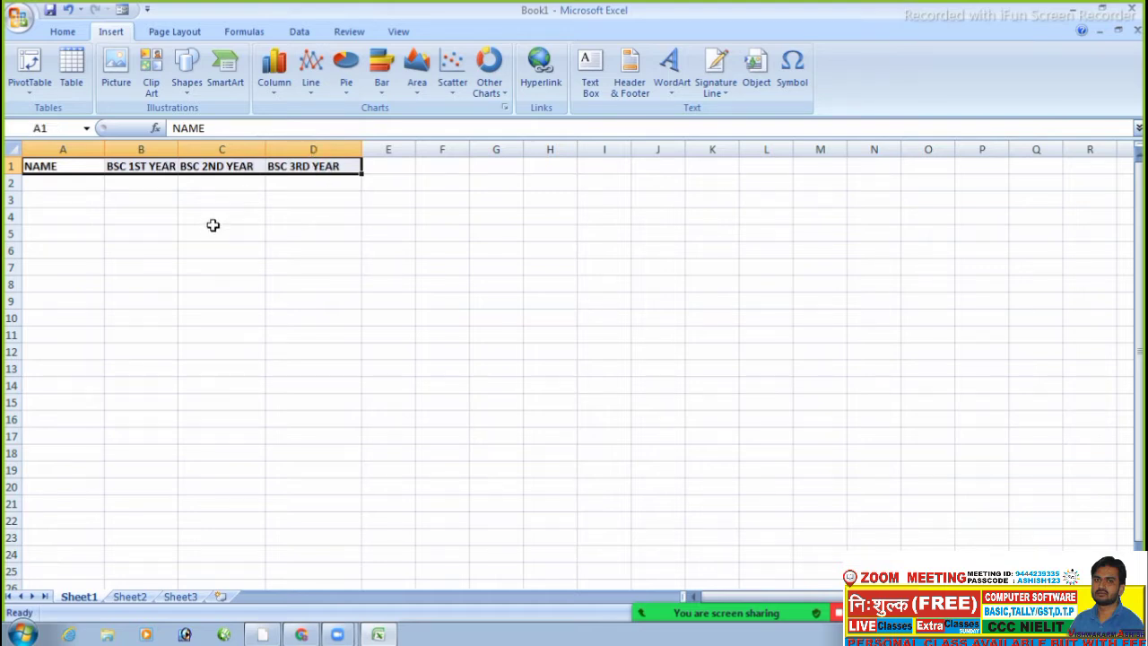
{"action": "left_click", "coordinate": [213, 225]}
{"action": "left_click", "coordinate": [52, 180]}
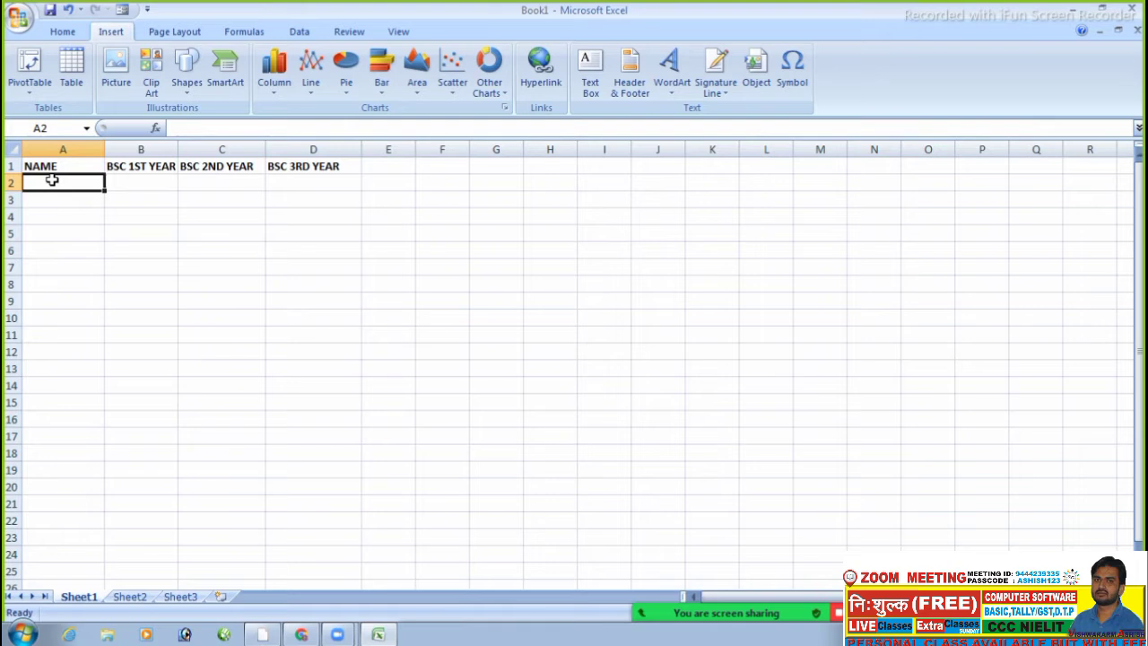
- Enter the names RAJ, SONU, ARUN, PUNEET and RAJU in A2:A6
{"action": "type", "text": "RAJ"}
{"action": "key", "text": "Return"}
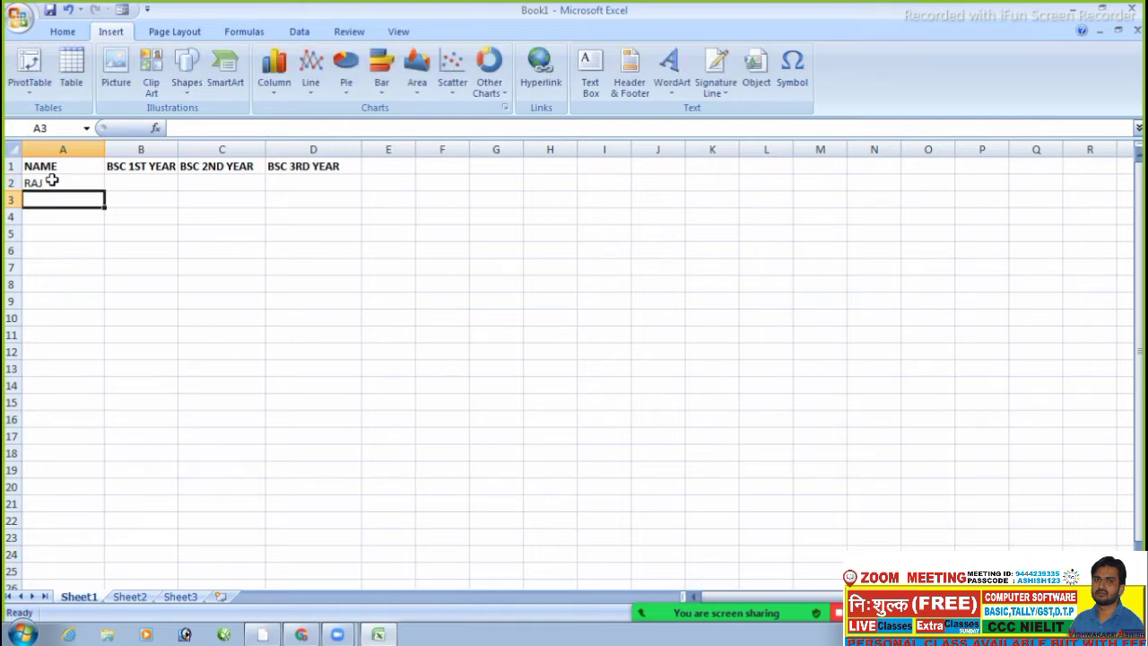
{"action": "type", "text": "SONU"}
{"action": "key", "text": "Return"}
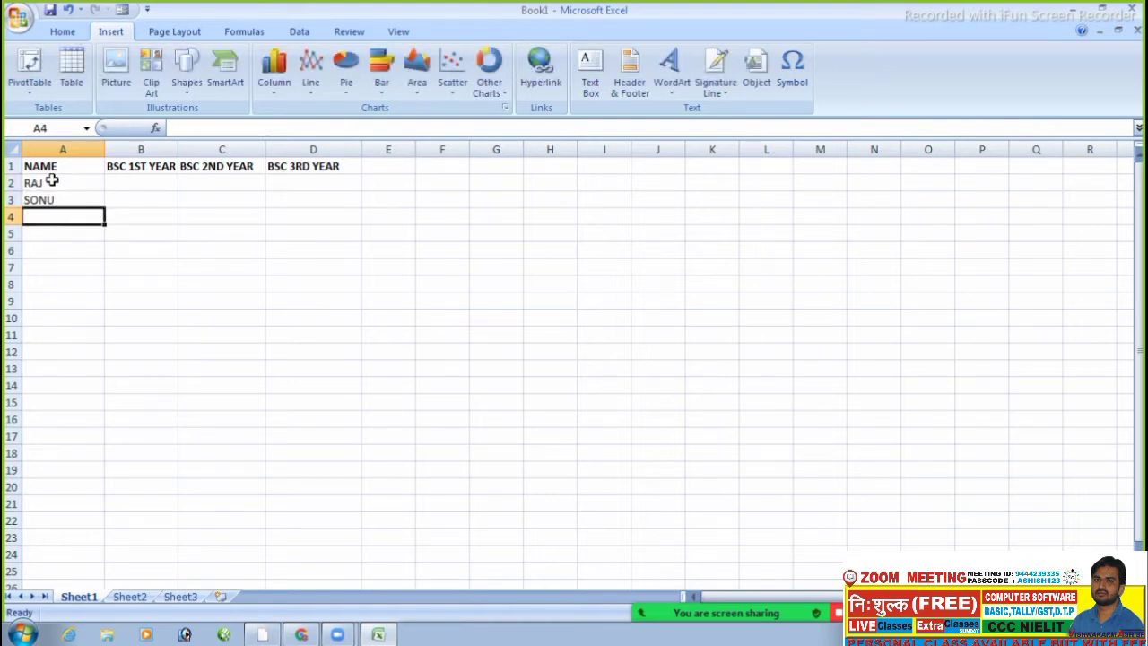
{"action": "type", "text": "ARUN"}
{"action": "key", "text": "Return"}
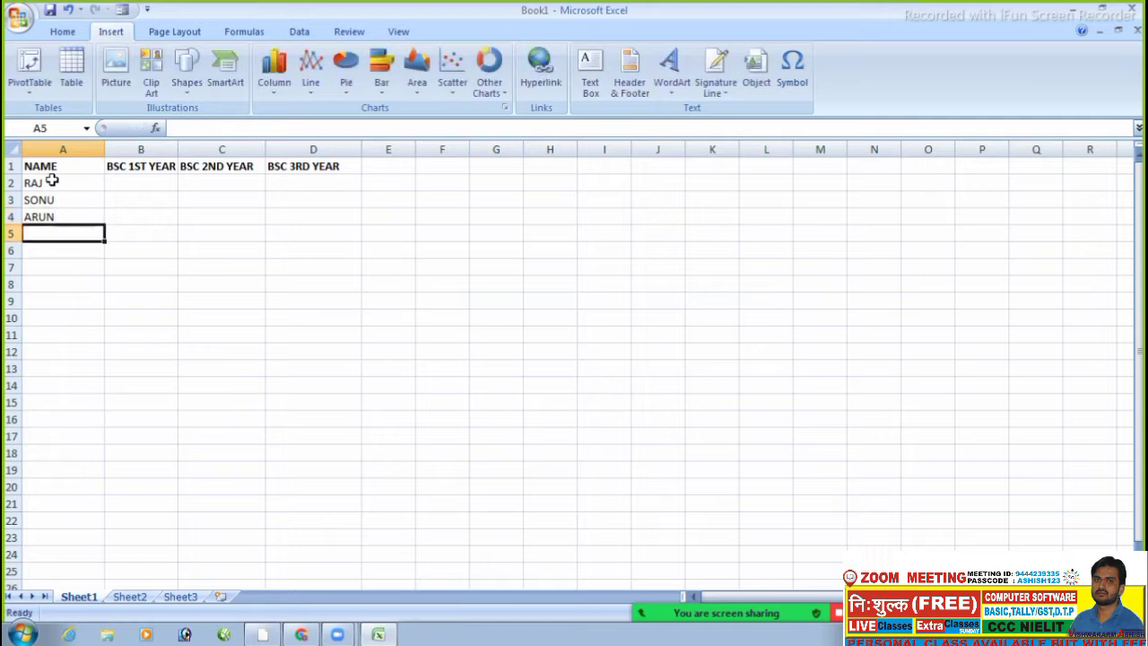
{"action": "type", "text": "PUNEET"}
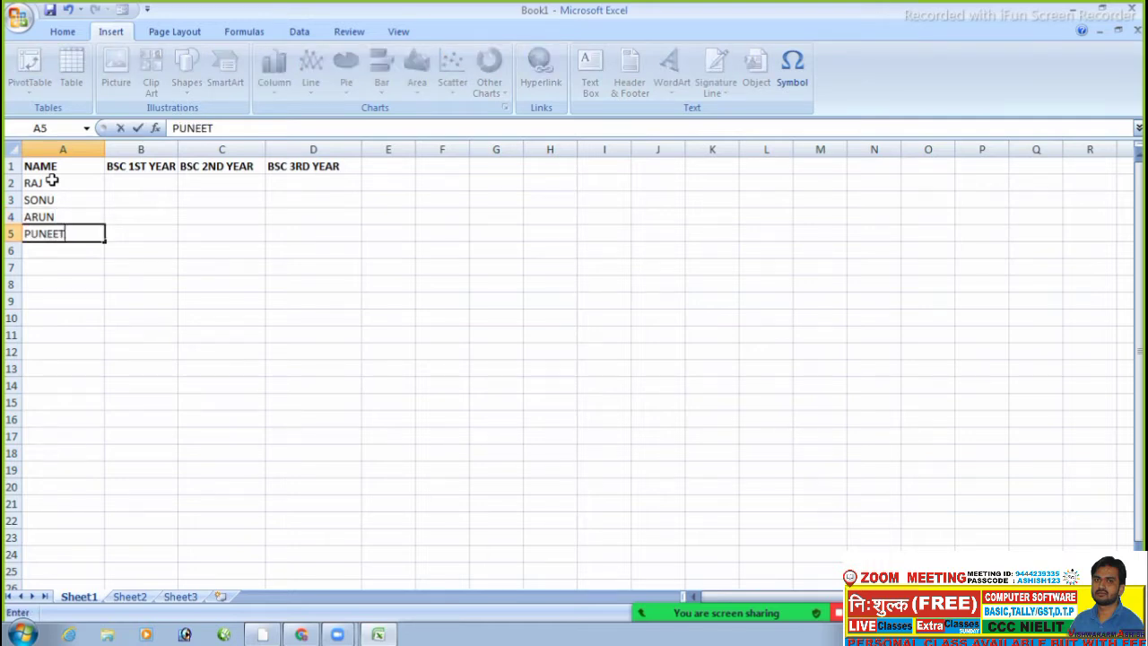
{"action": "key", "text": "ctrl+Return"}
{"action": "key", "text": "Return"}
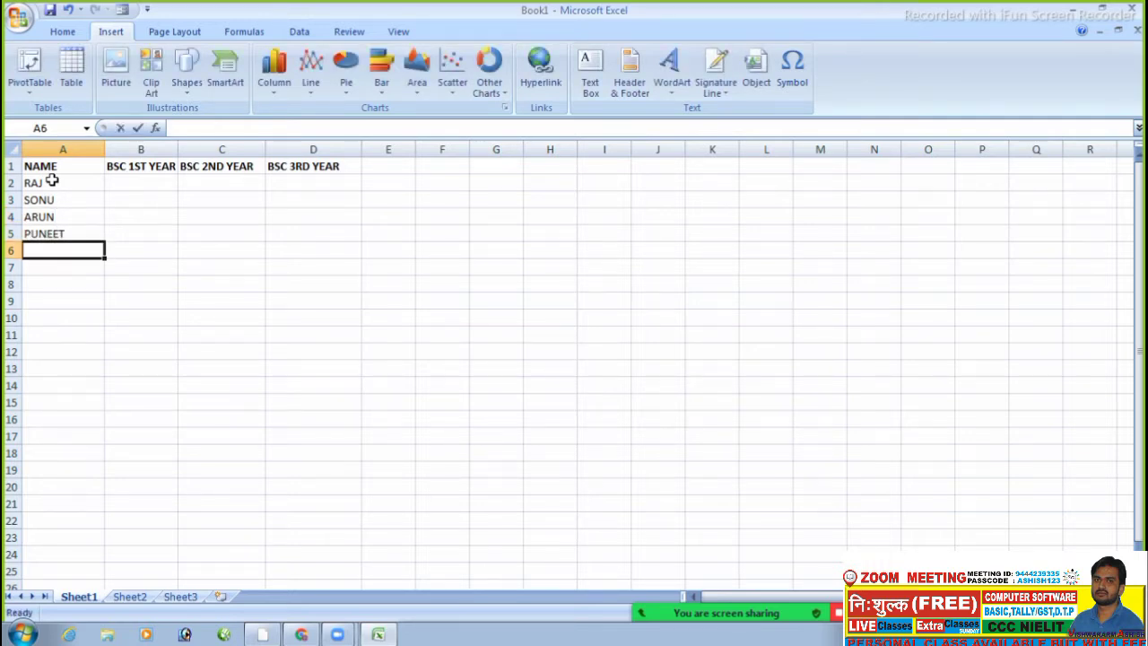
{"action": "type", "text": "RAJU"}
{"action": "key", "text": "Up"}
{"action": "key", "text": "Up"}
{"action": "key", "text": "Up"}
{"action": "key", "text": "Up"}
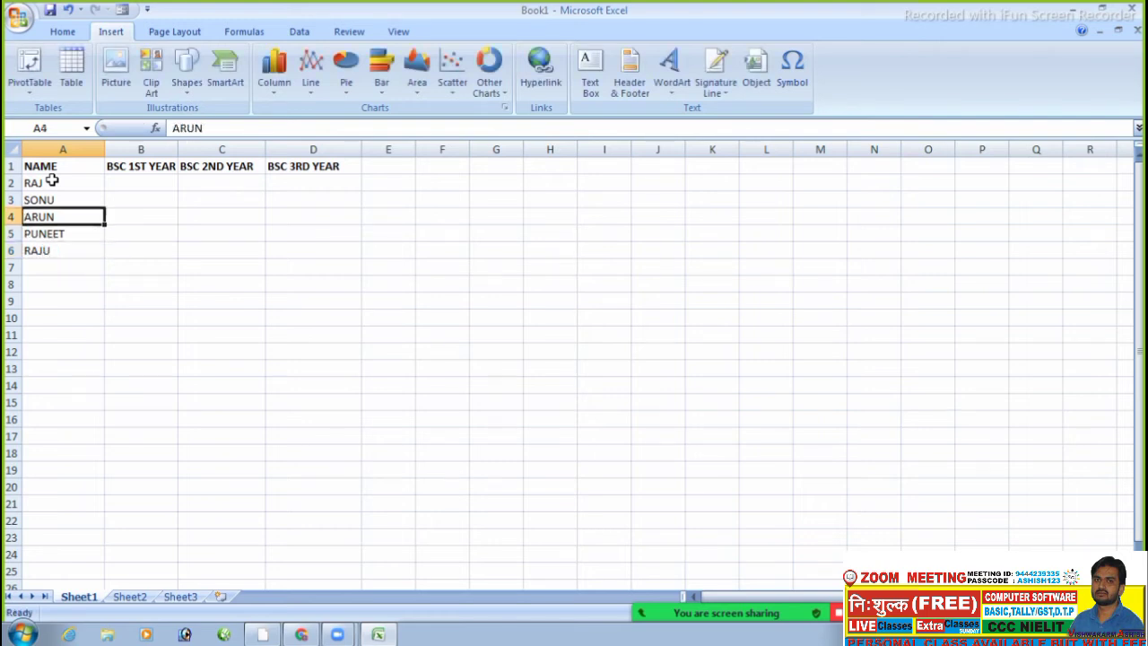
- Enter RAJ's marks 450, 780 and 480 across B2:D2
{"action": "key", "text": "Right"}
{"action": "type", "text": "450"}
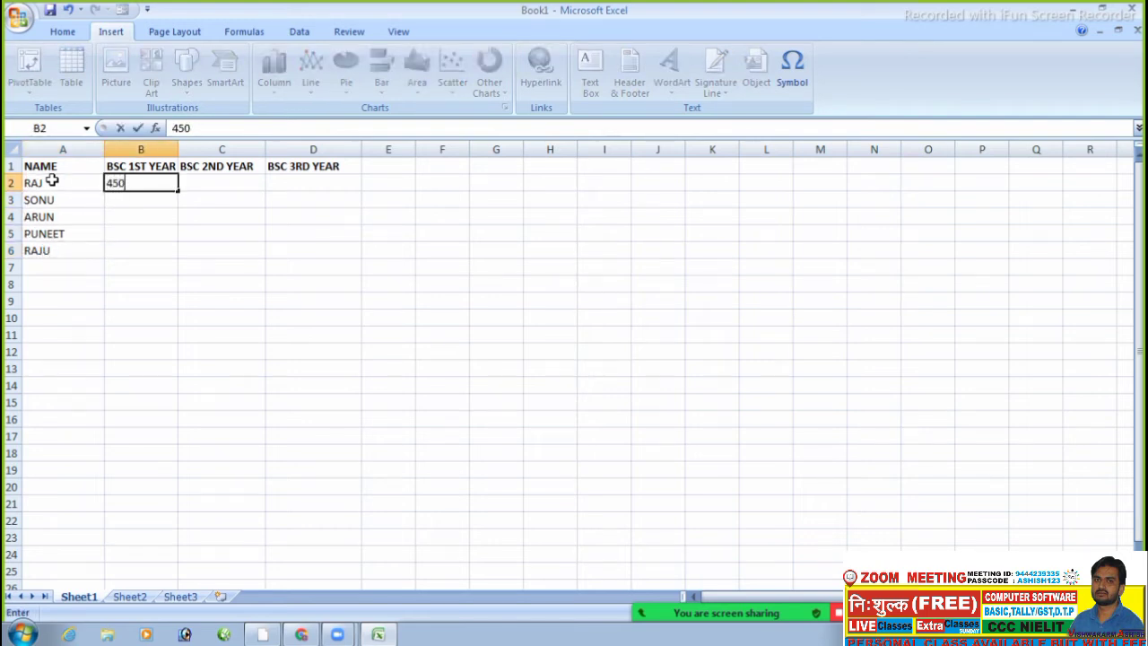
{"action": "key", "text": "Tab"}
{"action": "type", "text": "780"}
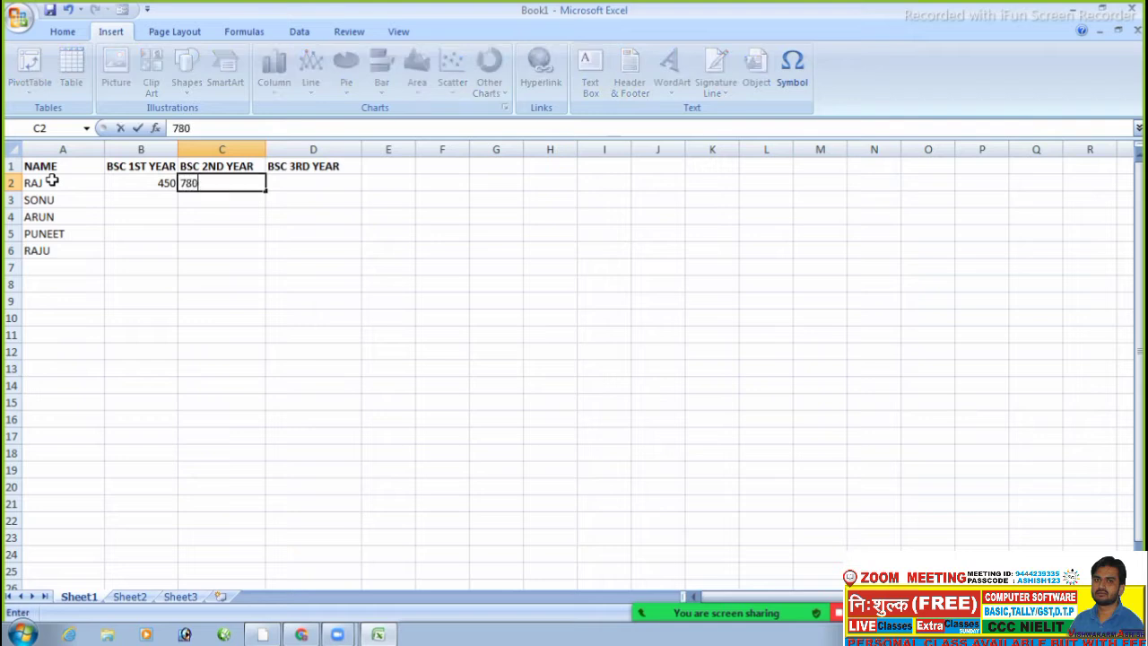
{"action": "key", "text": "Tab"}
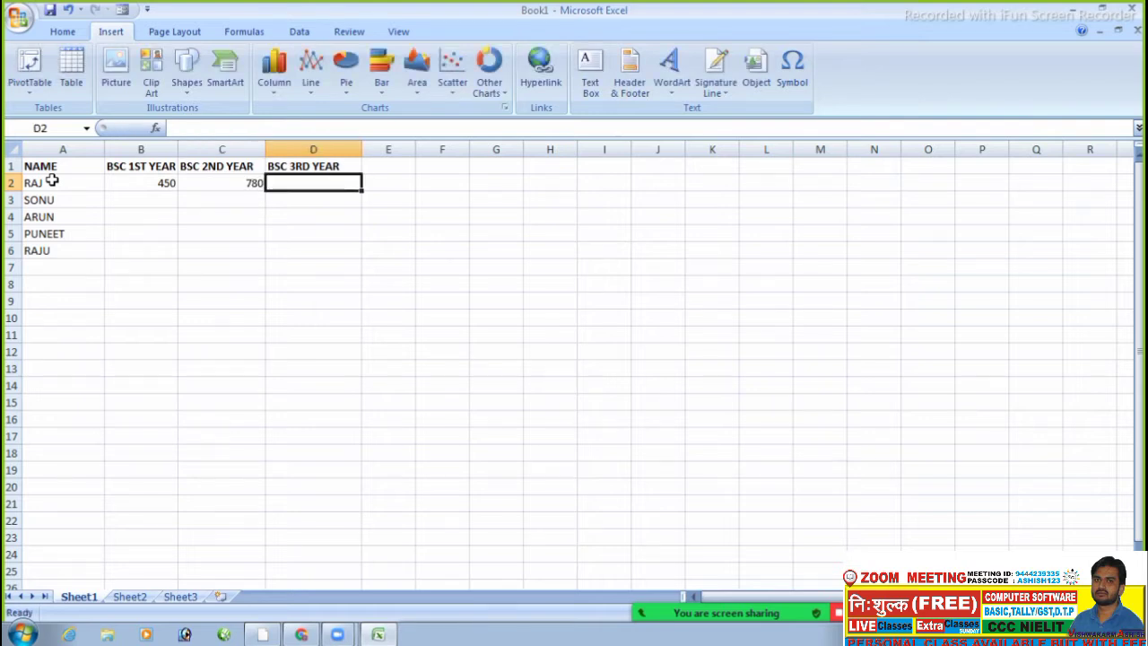
{"action": "type", "text": "480"}
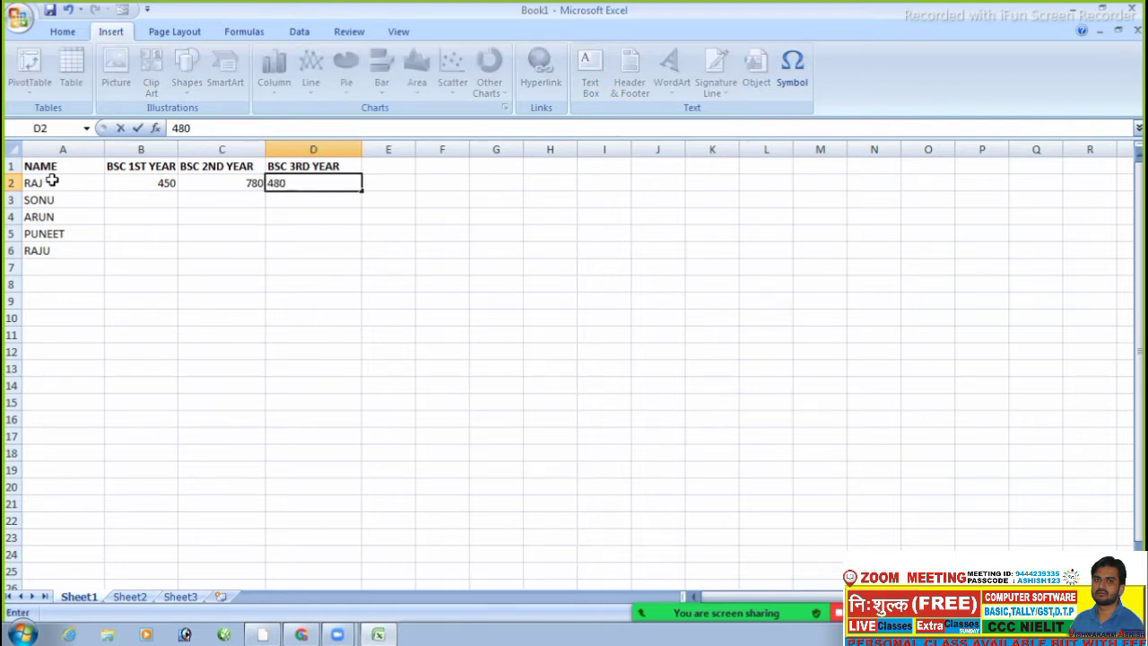
{"action": "key", "text": "Return"}
- Enter SONU's marks 650, 700 and 650 across B3:D3
{"action": "key", "text": "Left"}
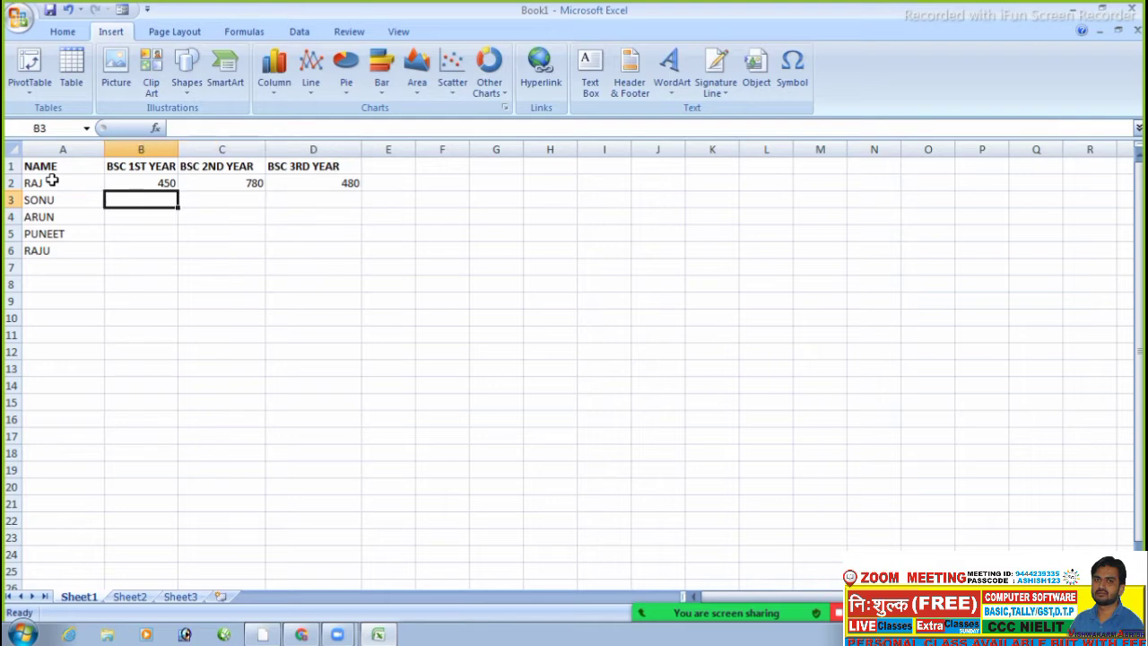
{"action": "type", "text": "650"}
{"action": "key", "text": "Tab"}
{"action": "type", "text": "7"}
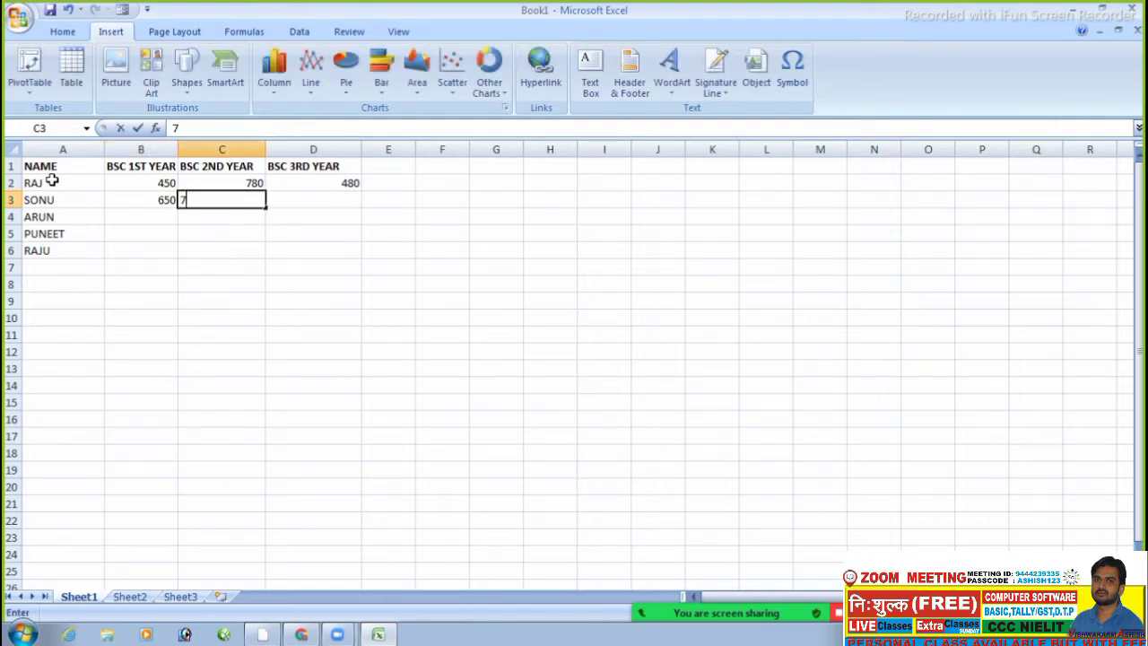
{"action": "type", "text": "00"}
{"action": "key", "text": "Tab"}
{"action": "type", "text": "65"}
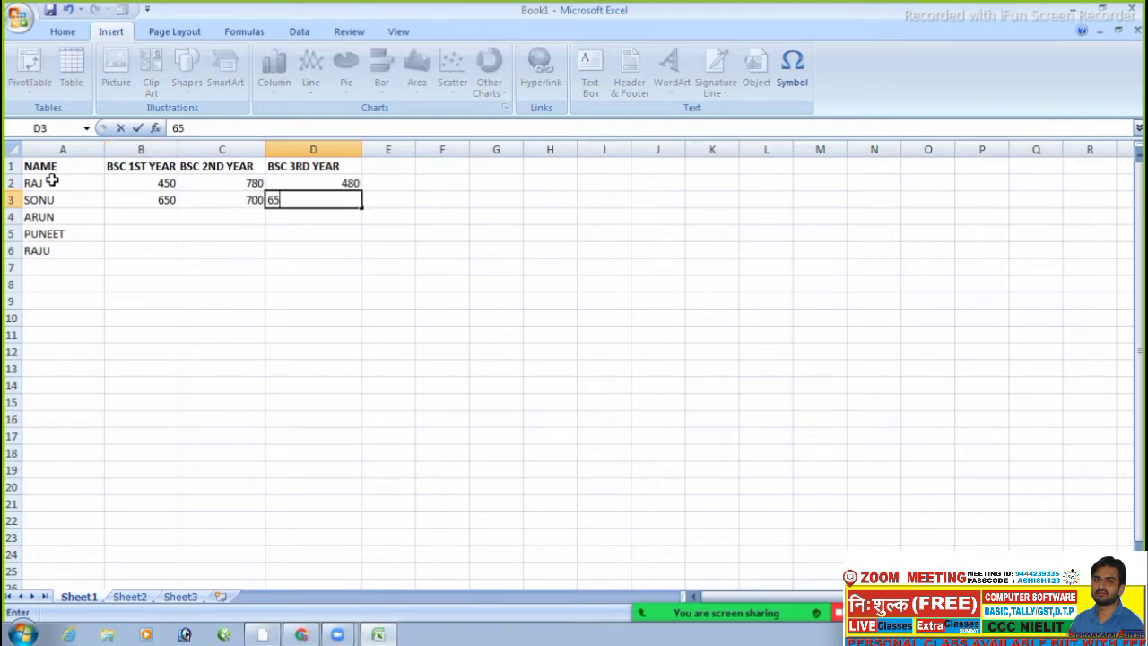
{"action": "type", "text": "0"}
{"action": "key", "text": "Return"}
- Enter 1st-year marks 400, 700 and 800 for ARUN, PUNEET and RAJU
{"action": "key", "text": "Left"}
{"action": "key", "text": "Left"}
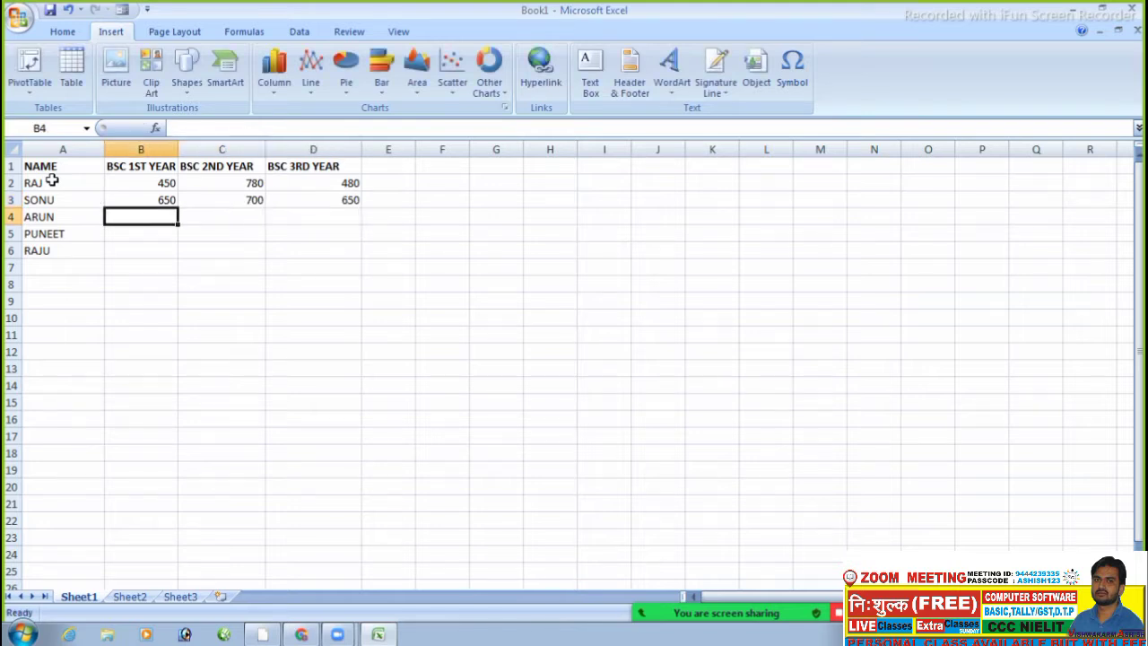
{"action": "type", "text": "400"}
{"action": "key", "text": "Return"}
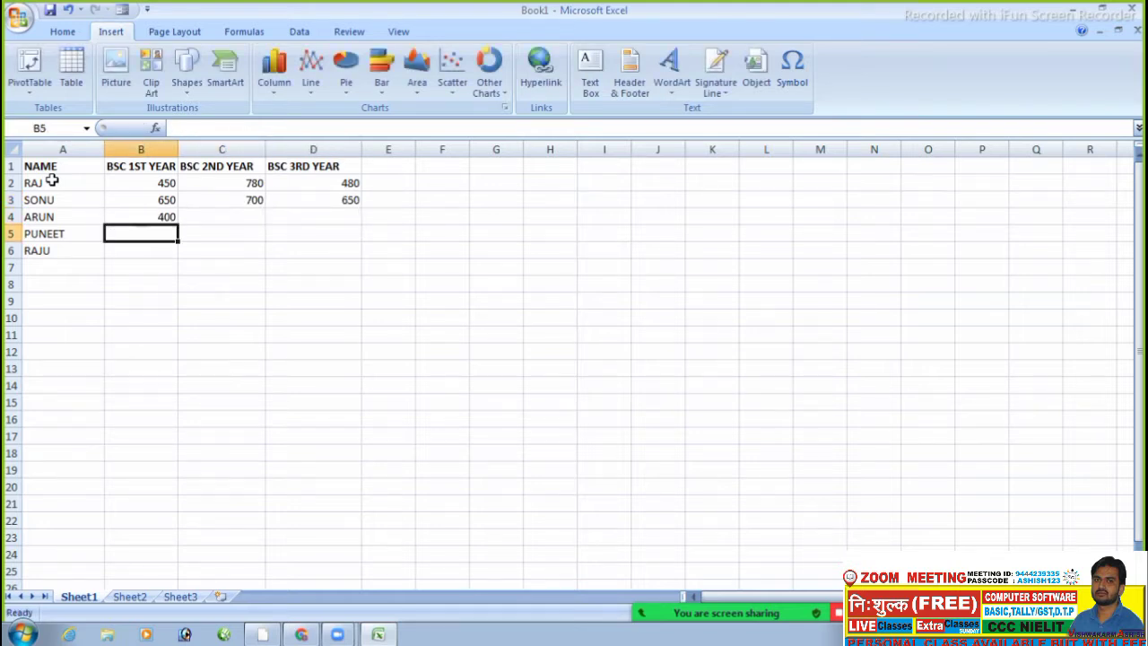
{"action": "type", "text": "700"}
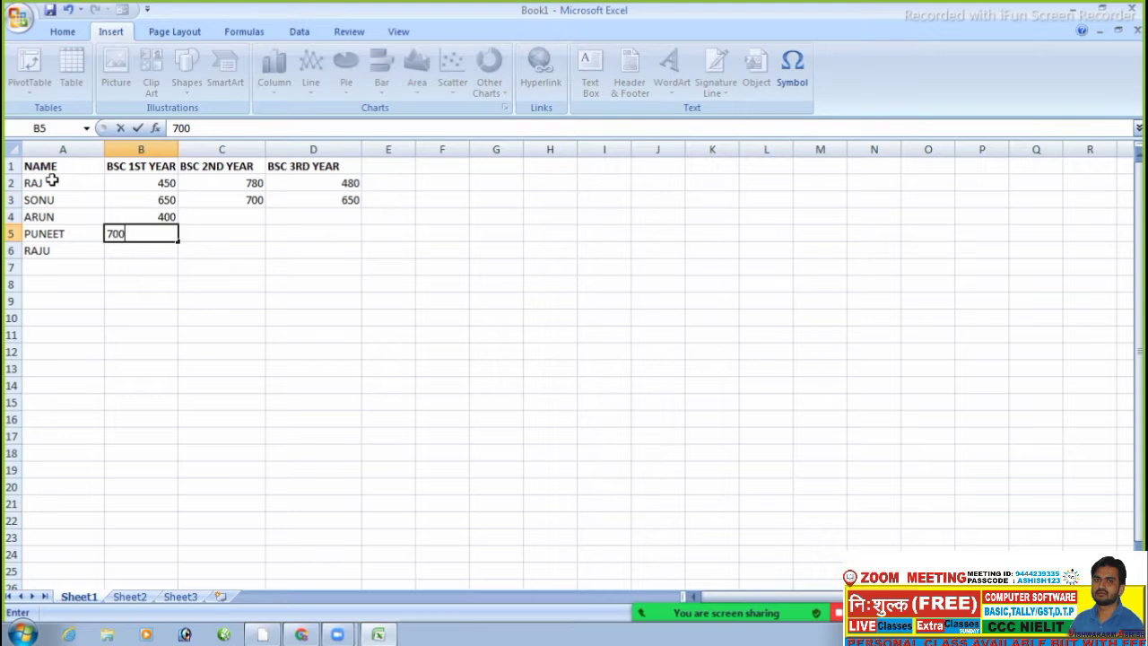
{"action": "key", "text": "Return"}
{"action": "type", "text": "800"}
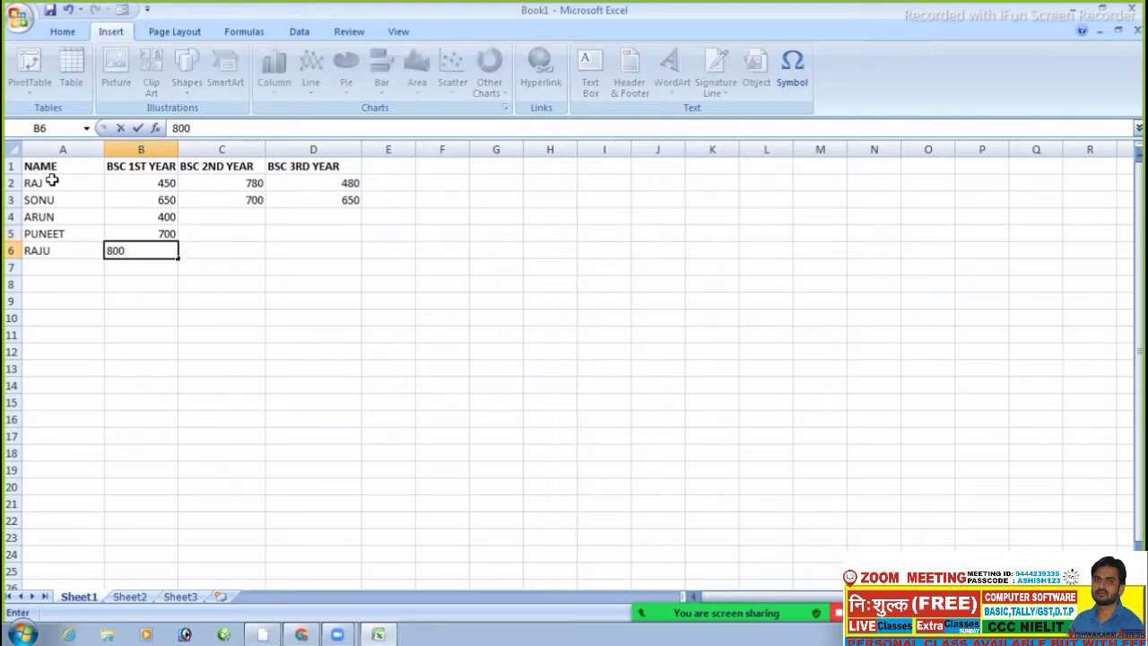
{"action": "key", "text": "Right"}
- Enter 2nd-year marks 450, 600 and 300 for ARUN, PUNEET and RAJU
{"action": "key", "text": "Up"}
{"action": "key", "text": "Up"}
{"action": "type", "text": "450"}
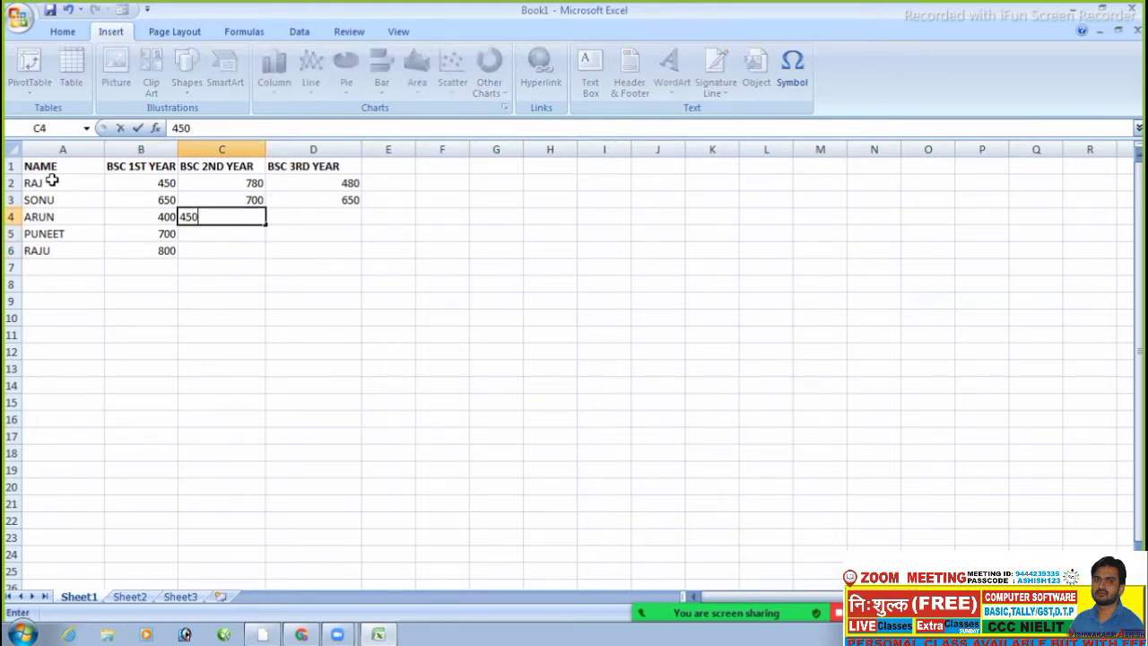
{"action": "key", "text": "Return"}
{"action": "type", "text": "60"}
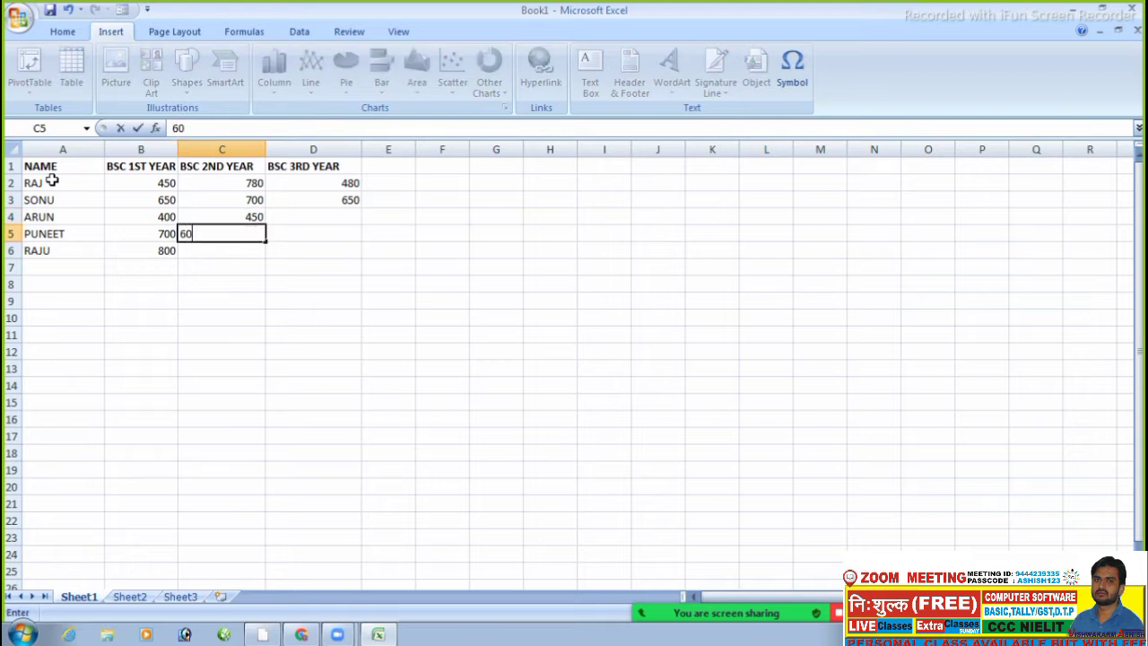
{"action": "type", "text": "0"}
{"action": "key", "text": "Return"}
{"action": "type", "text": "300"}
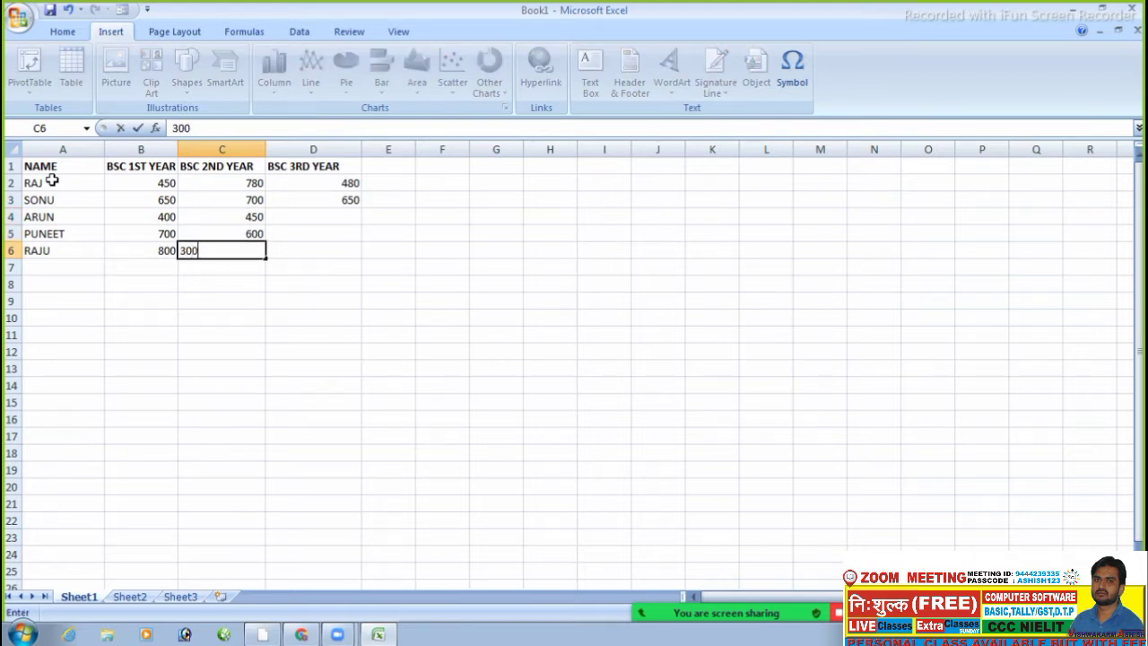
{"action": "key", "text": "Return"}
- Enter RAJU's 3rd-year mark 780 and cancel a stray entry in column E
{"action": "key", "text": "Right"}
{"action": "key", "text": "Up"}
{"action": "type", "text": "780"}
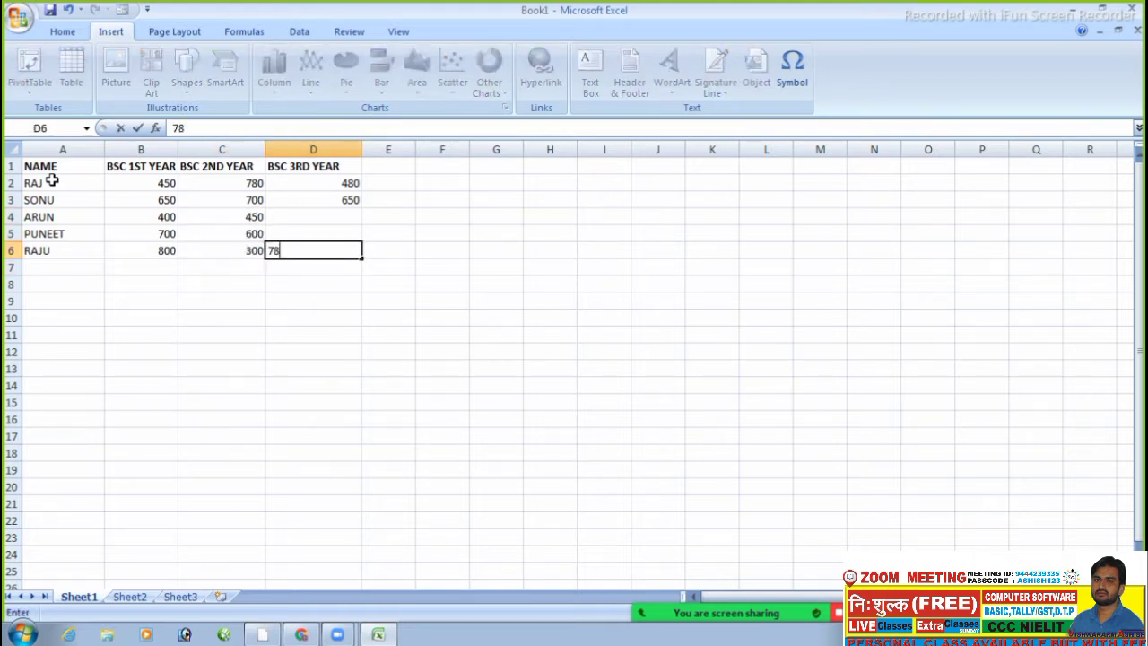
{"action": "key", "text": "Right"}
{"action": "type", "text": "480"}
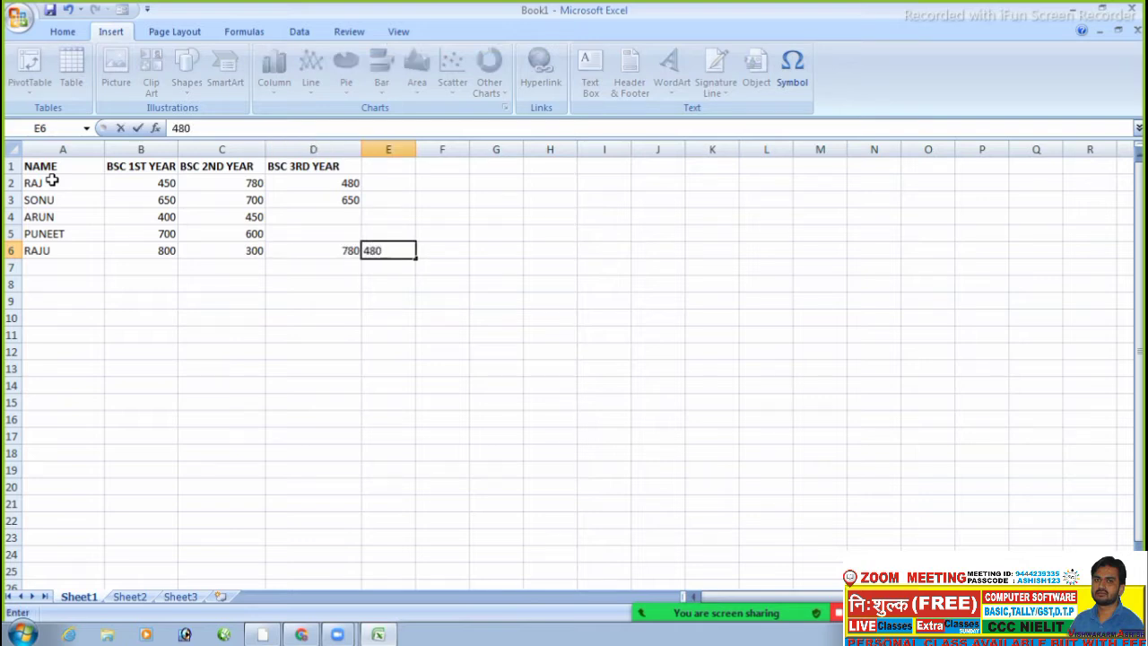
{"action": "key", "text": "BackSpace"}
{"action": "key", "text": "BackSpace"}
{"action": "key", "text": "BackSpace"}
{"action": "key", "text": "Left"}
- Enter 3rd-year marks 780 for PUNEET and 450 for ARUN
{"action": "key", "text": "Up"}
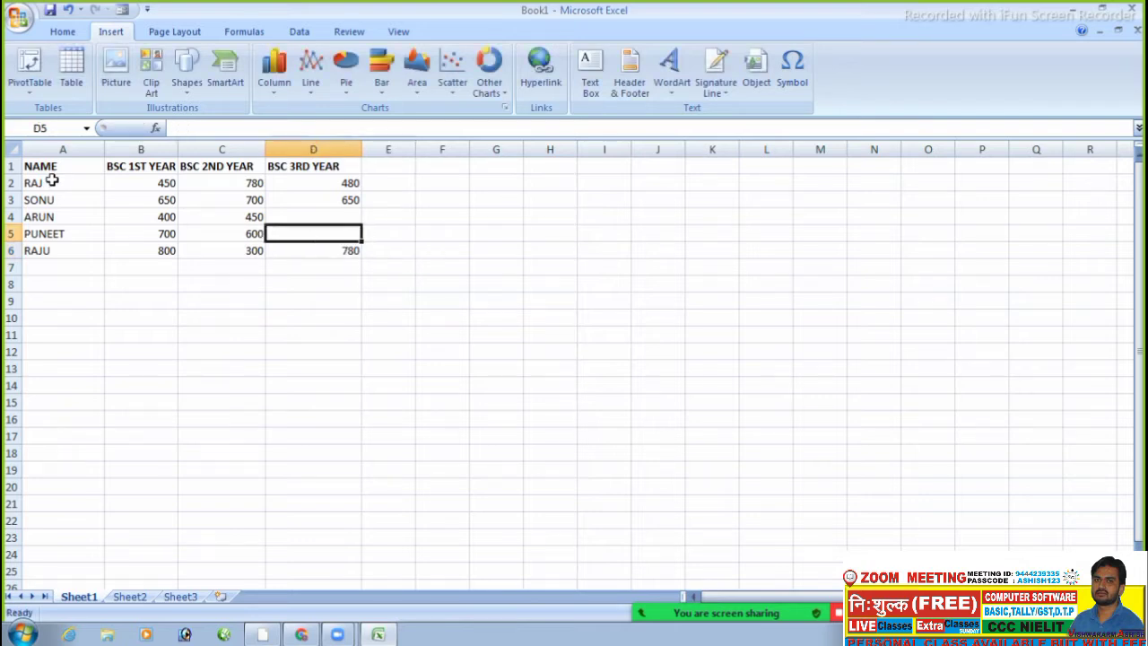
{"action": "type", "text": "780"}
{"action": "key", "text": "Up"}
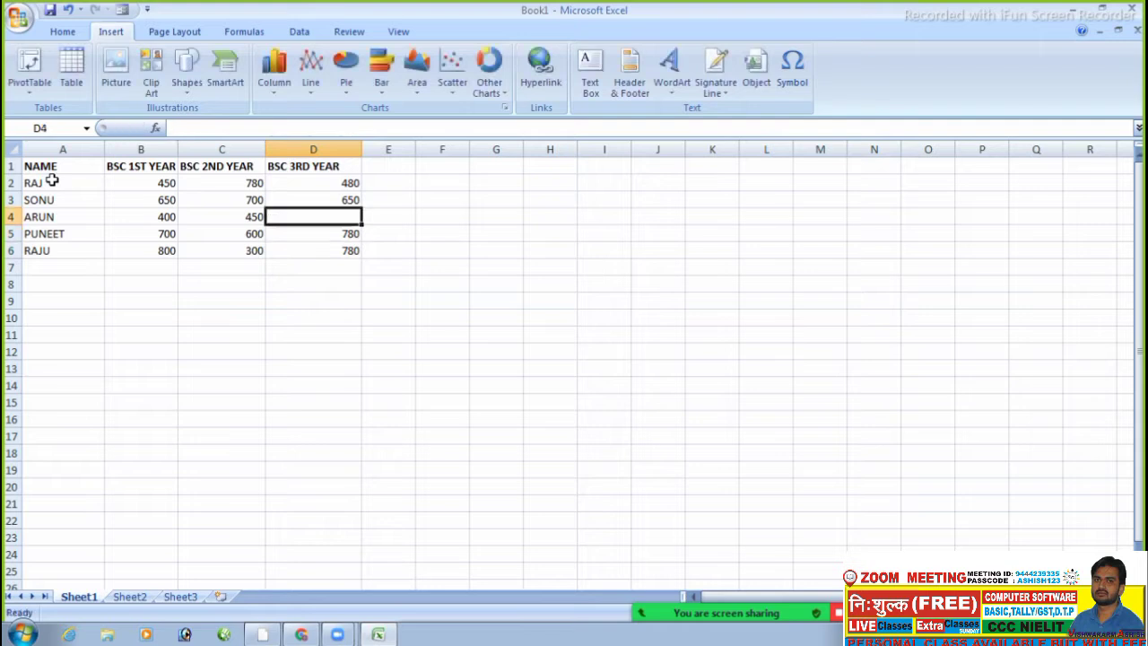
{"action": "type", "text": "450"}
{"action": "key", "text": "BackSpace"}
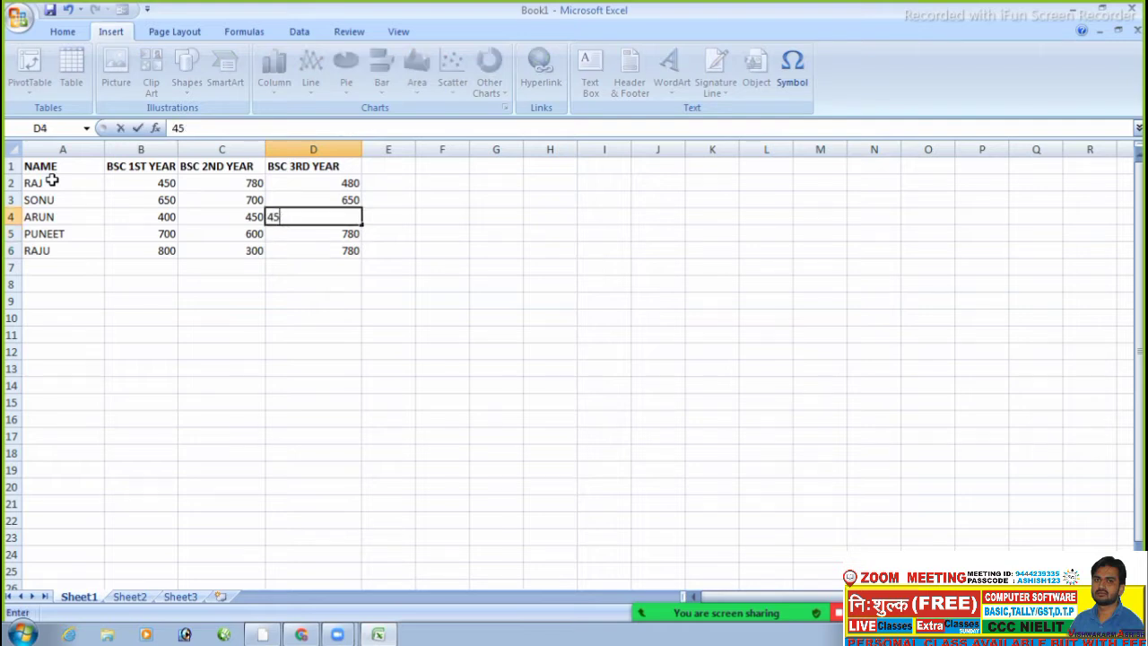
{"action": "type", "text": "0"}
{"action": "key", "text": "Return"}
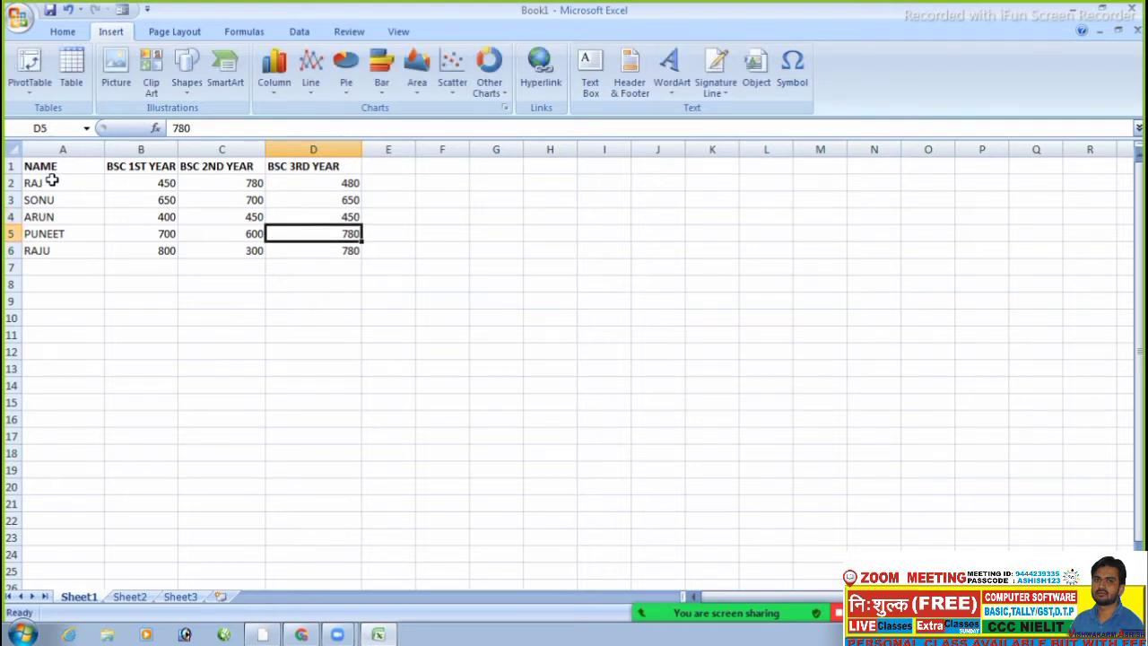
{"action": "left_click", "coordinate": [431, 200]}
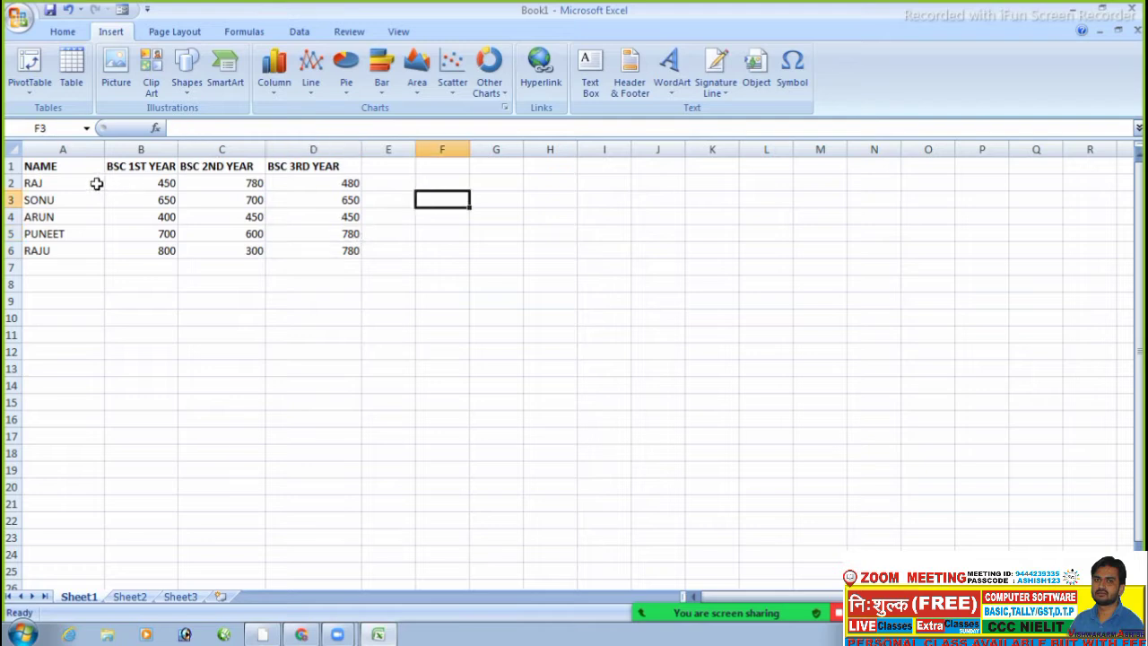
- Insert a 2-D clustered column chart of the A1:D6 marks table
{"action": "left_click_drag", "start_coordinate": [80, 163], "coordinate": [327, 247]}
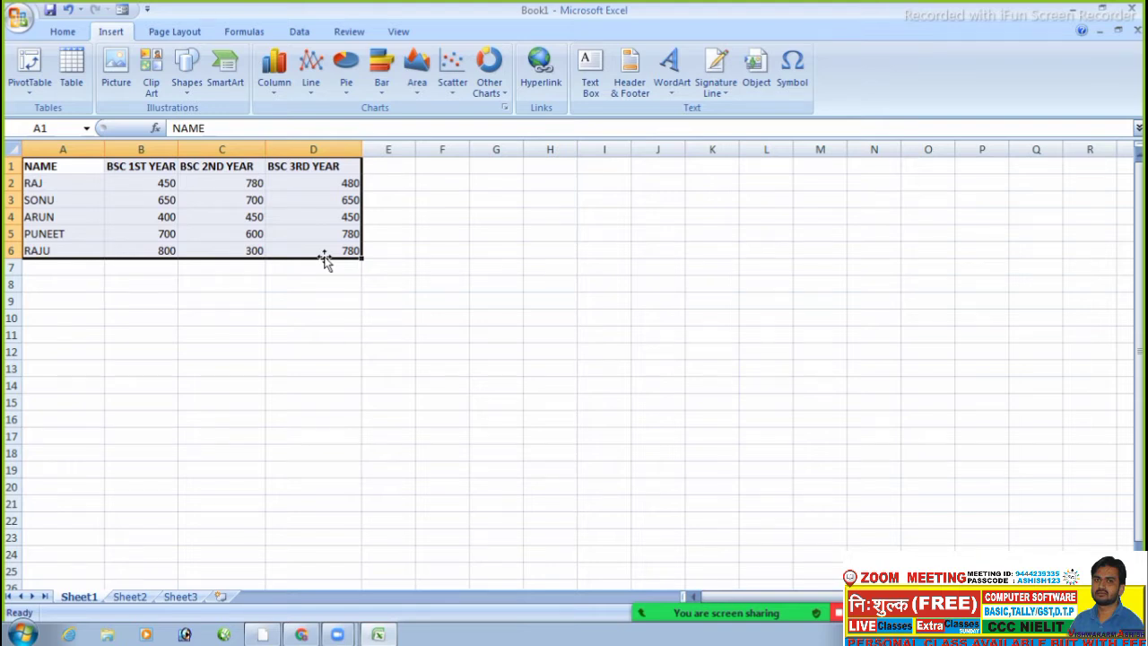
{"action": "left_click", "coordinate": [282, 95]}
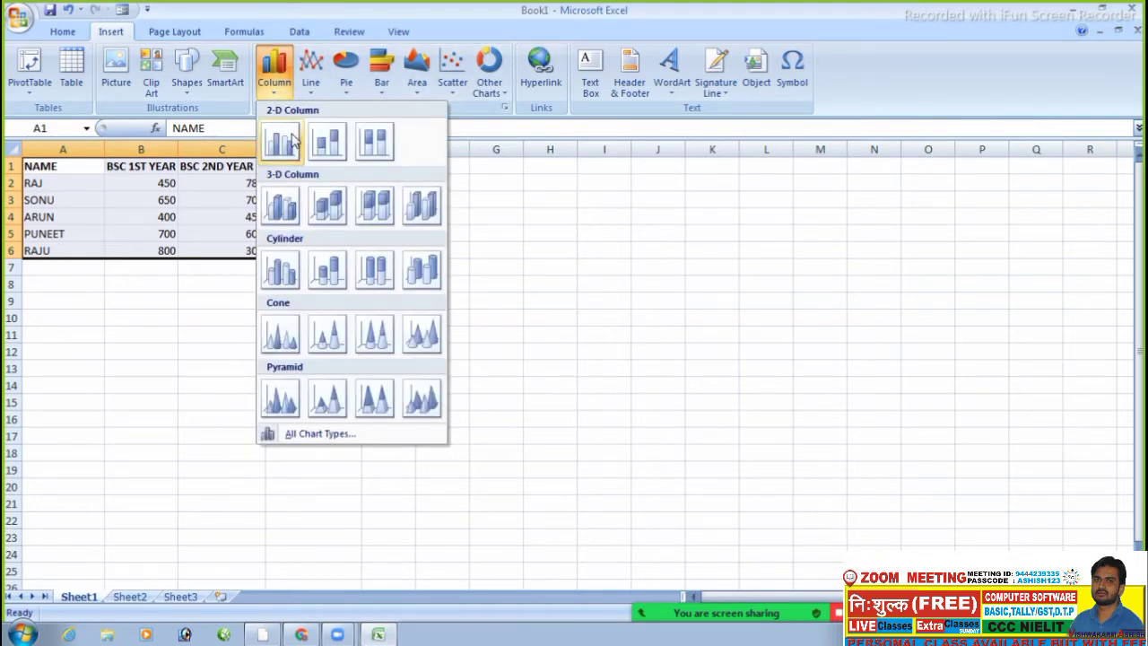
{"action": "left_click", "coordinate": [292, 139]}
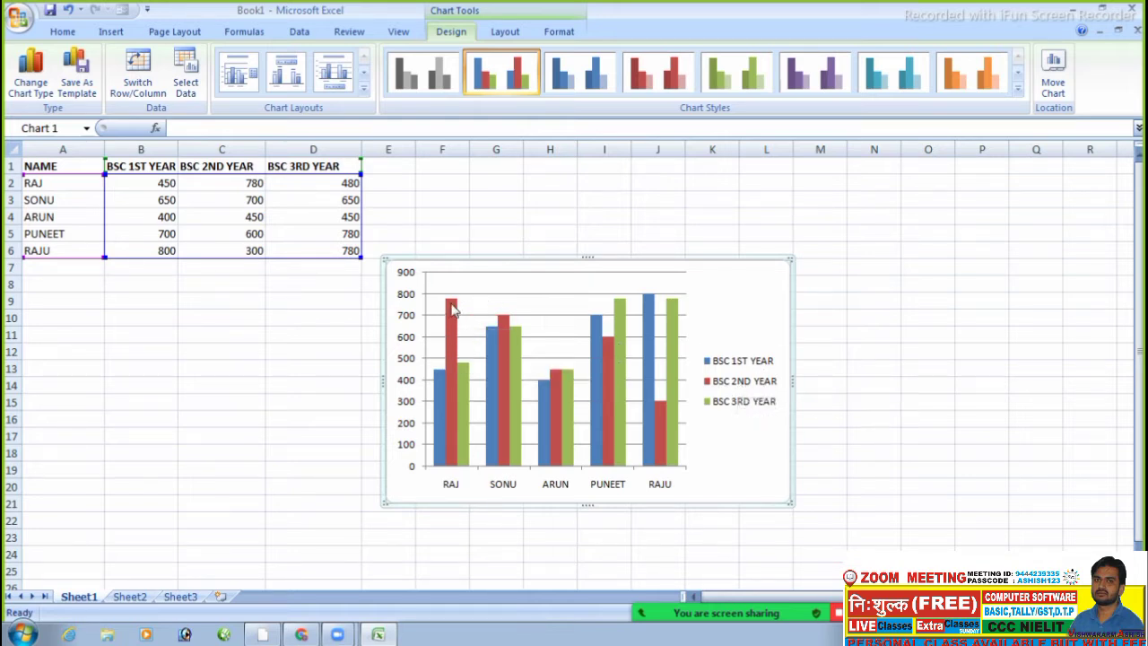
{"action": "left_click", "coordinate": [232, 204]}
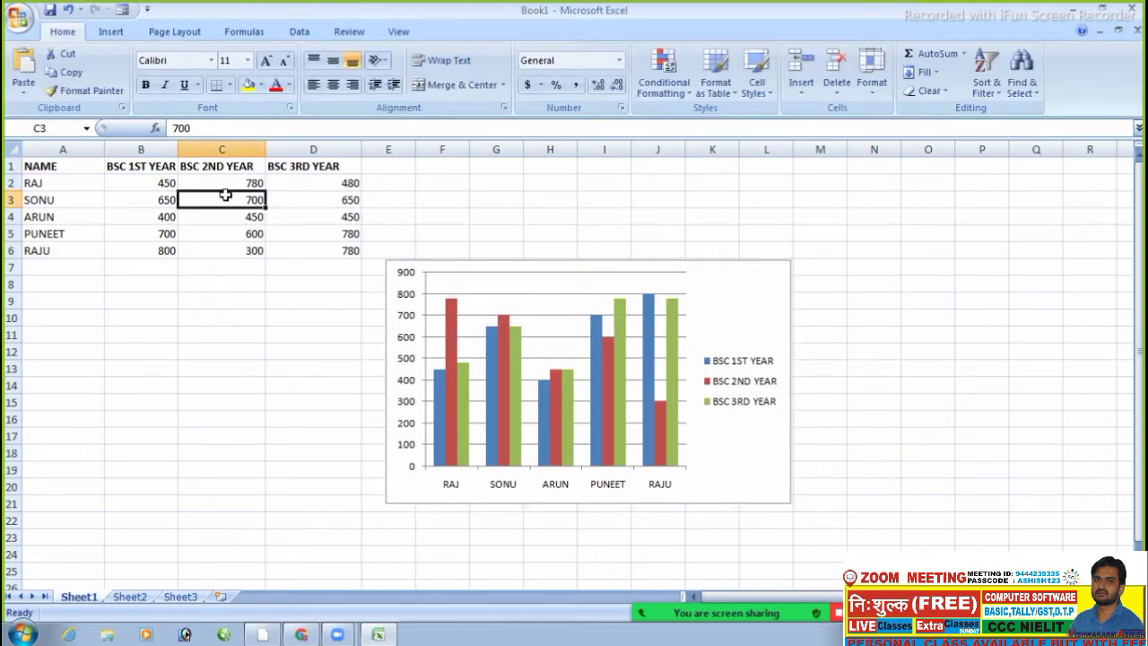
- Change RAJ's 1st-year mark to 300 and 2nd-year mark to 200
{"action": "left_click", "coordinate": [159, 181]}
{"action": "type", "text": "300"}
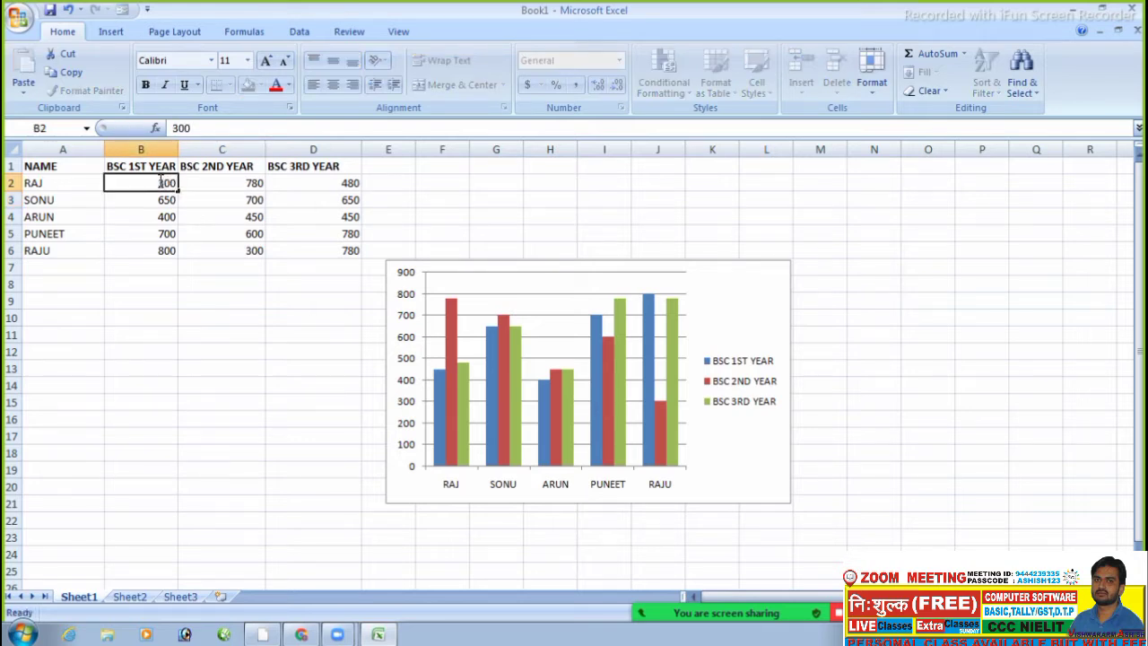
{"action": "key", "text": "Return"}
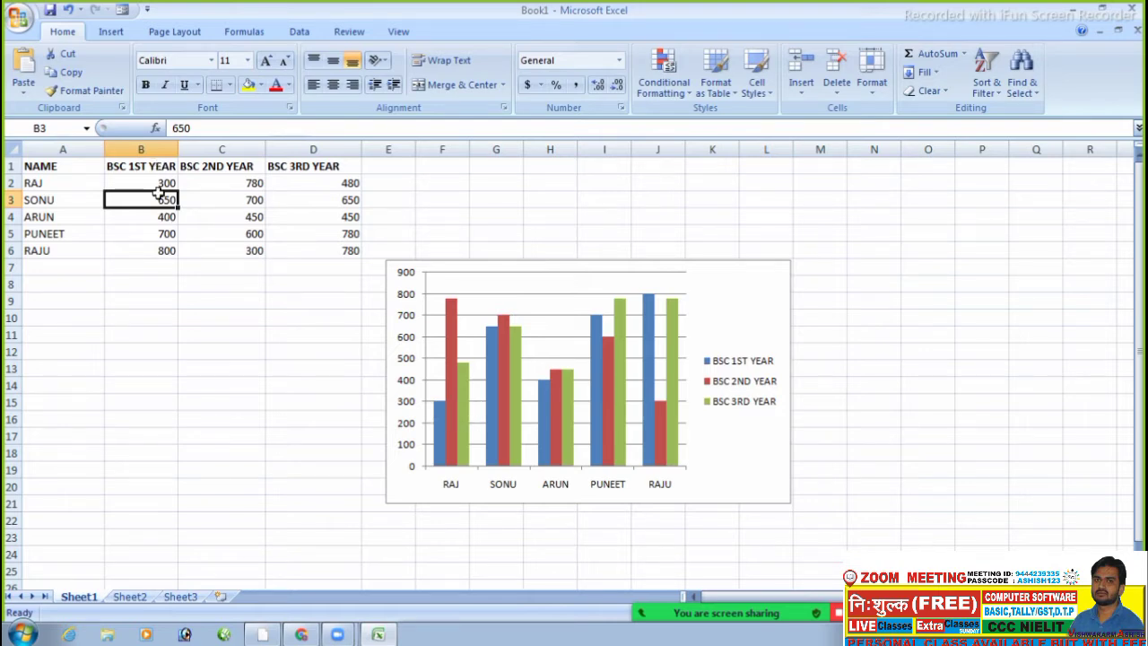
{"action": "left_click", "coordinate": [239, 179]}
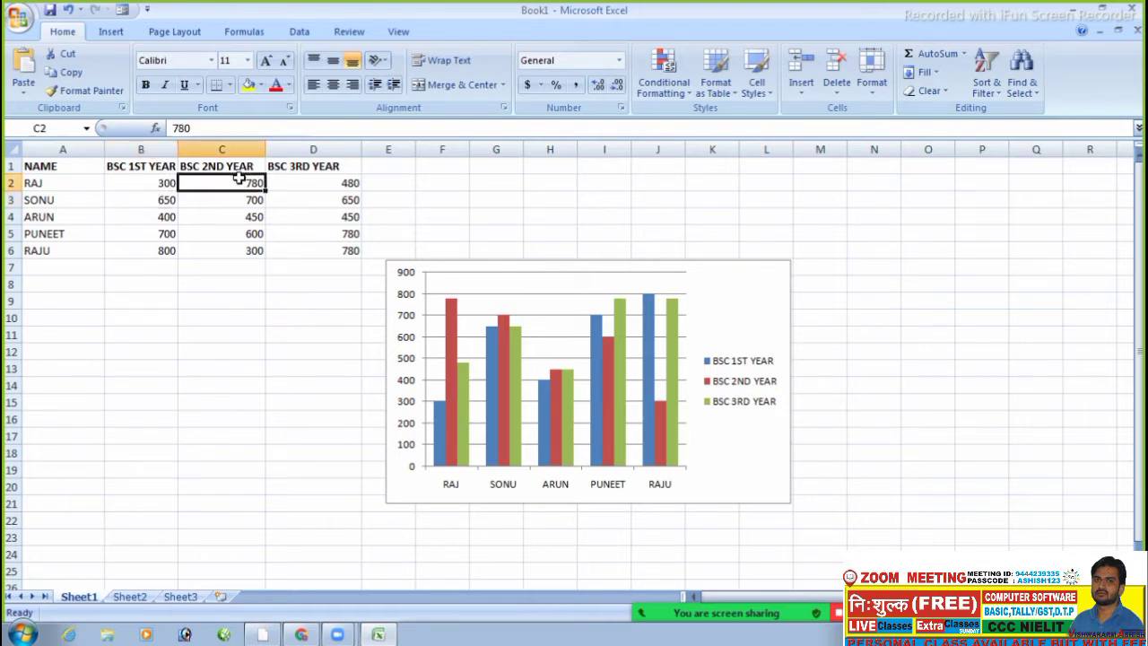
{"action": "type", "text": "200"}
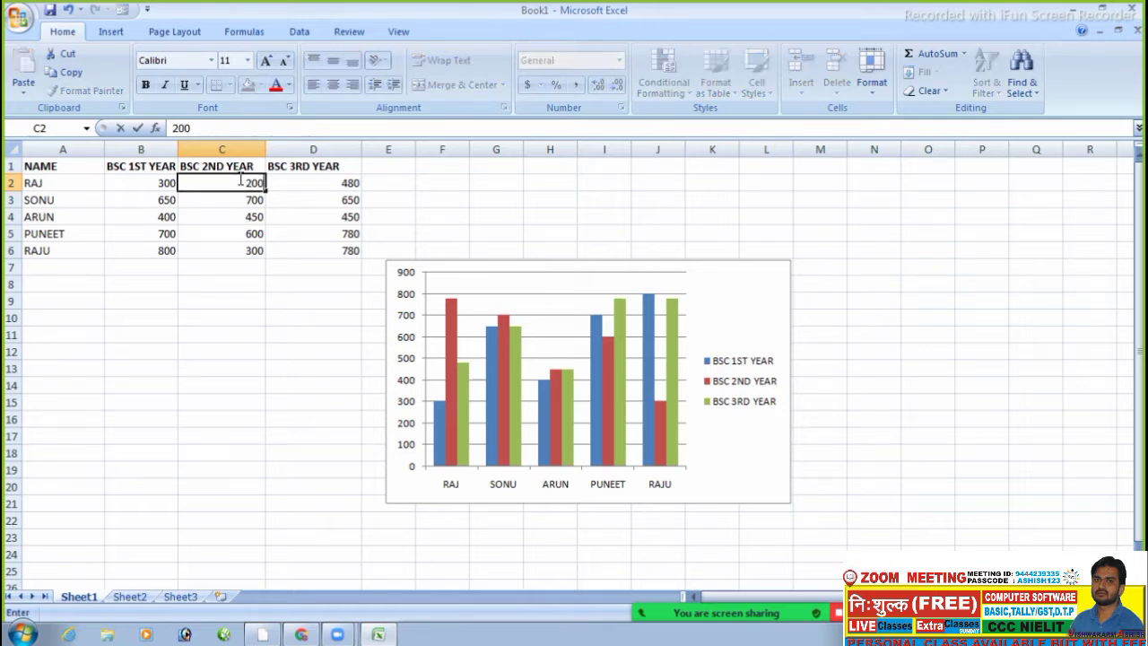
{"action": "key", "text": "Return"}
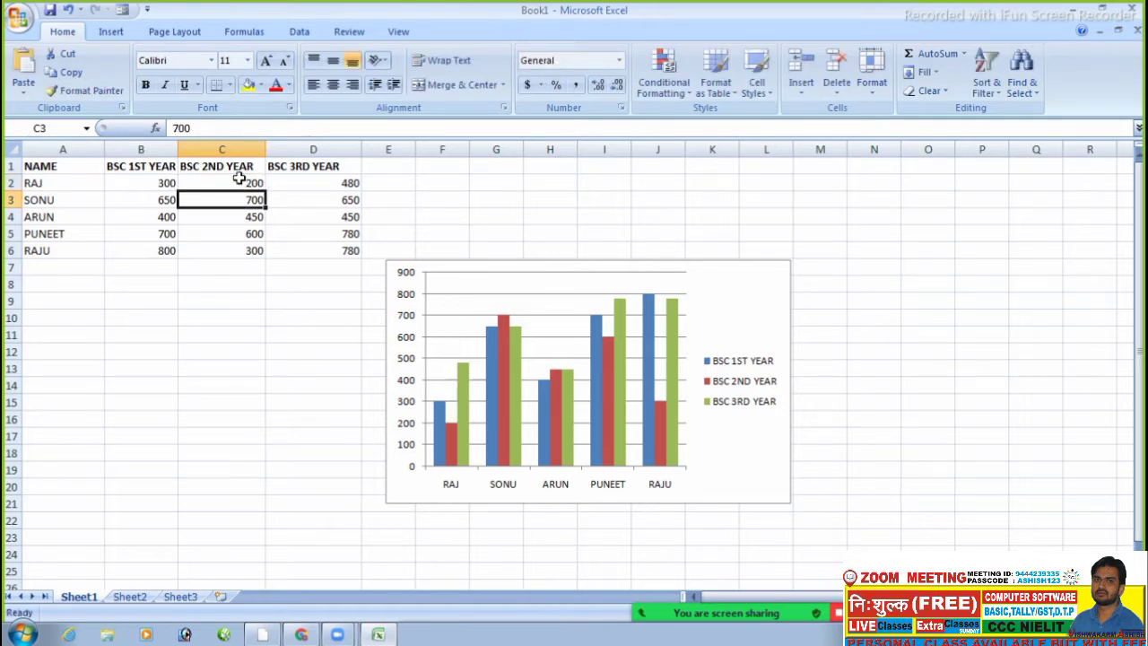
{"action": "left_click", "coordinate": [186, 282]}
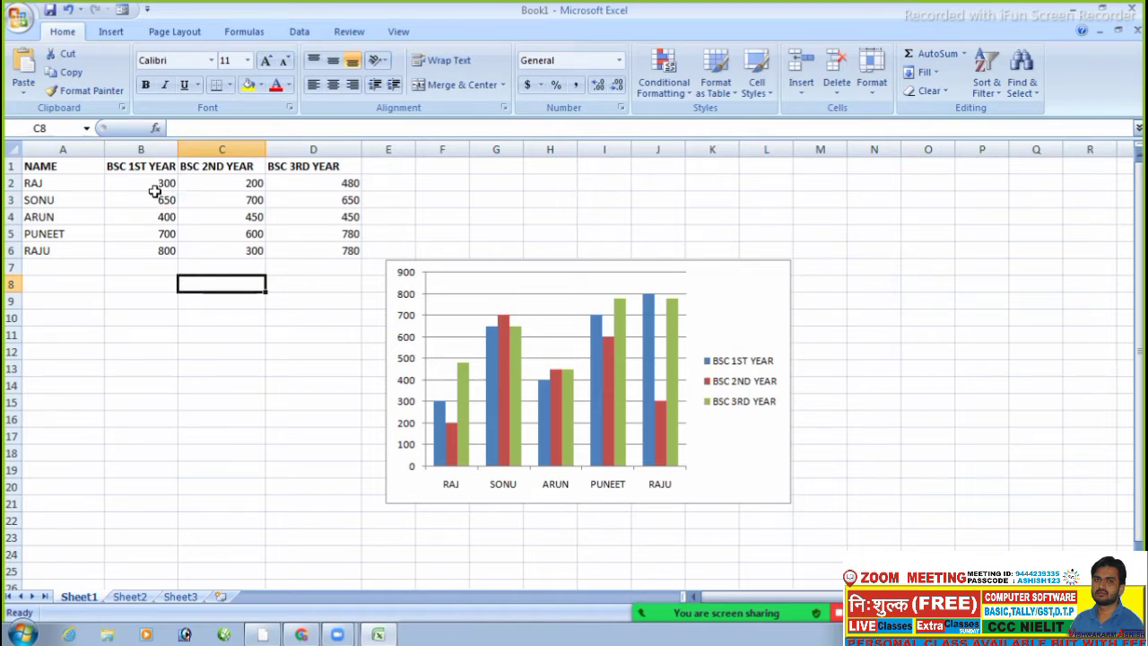
- Change RAJ's 2nd-year mark in C2 to 500
{"action": "left_click", "coordinate": [155, 186]}
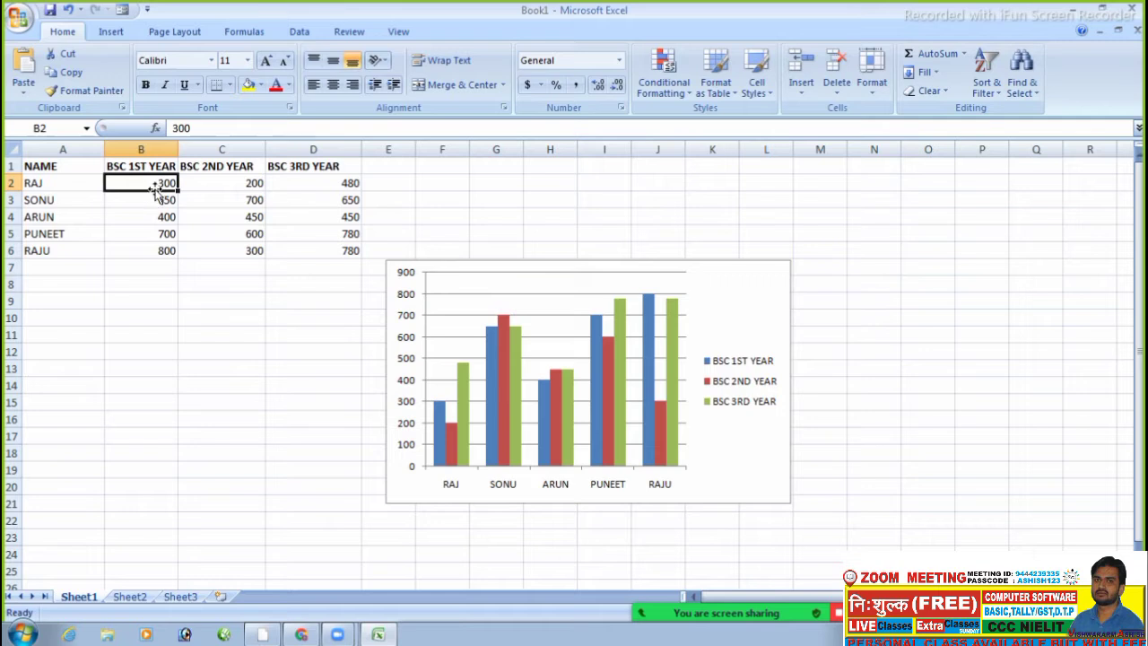
{"action": "left_click", "coordinate": [144, 230]}
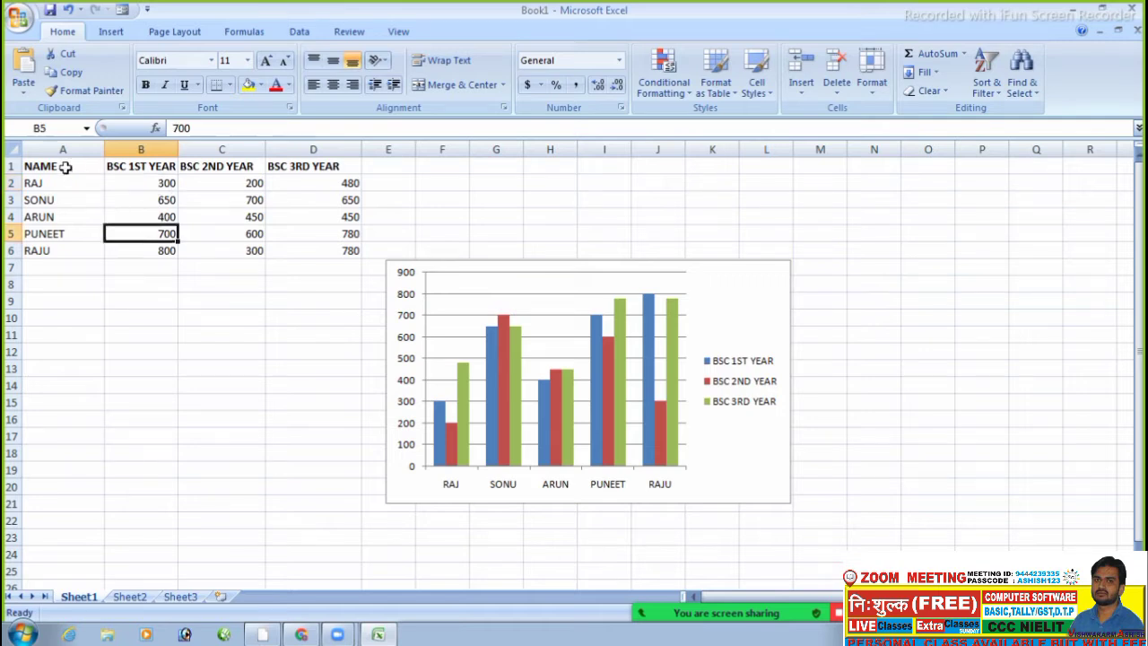
{"action": "left_click", "coordinate": [139, 185]}
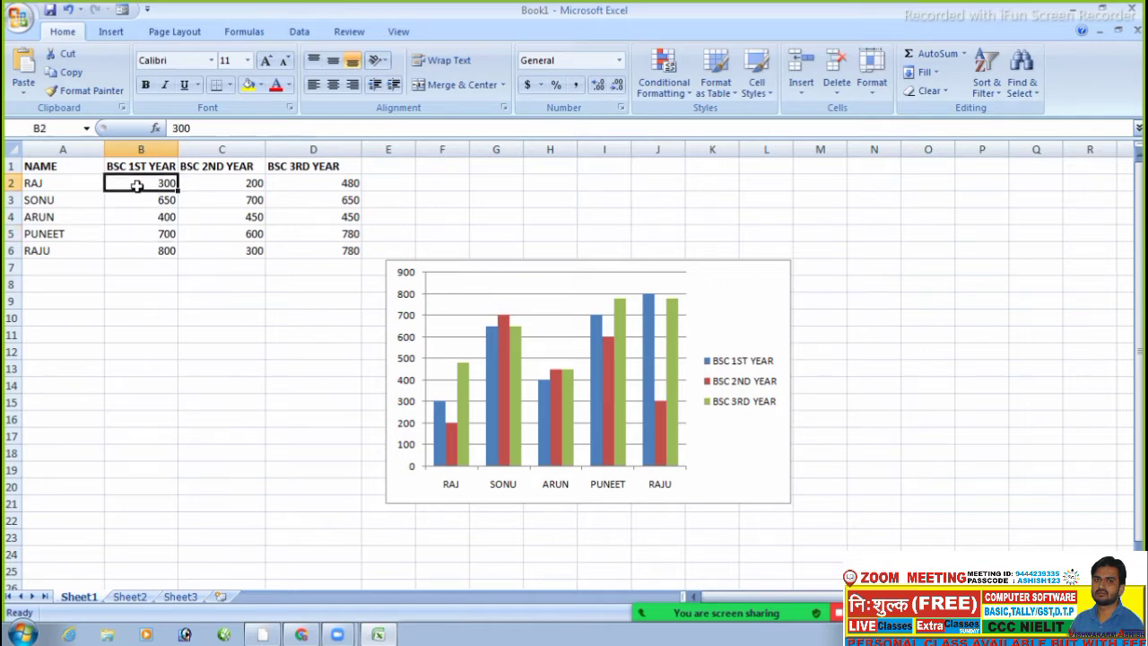
{"action": "left_click", "coordinate": [207, 186]}
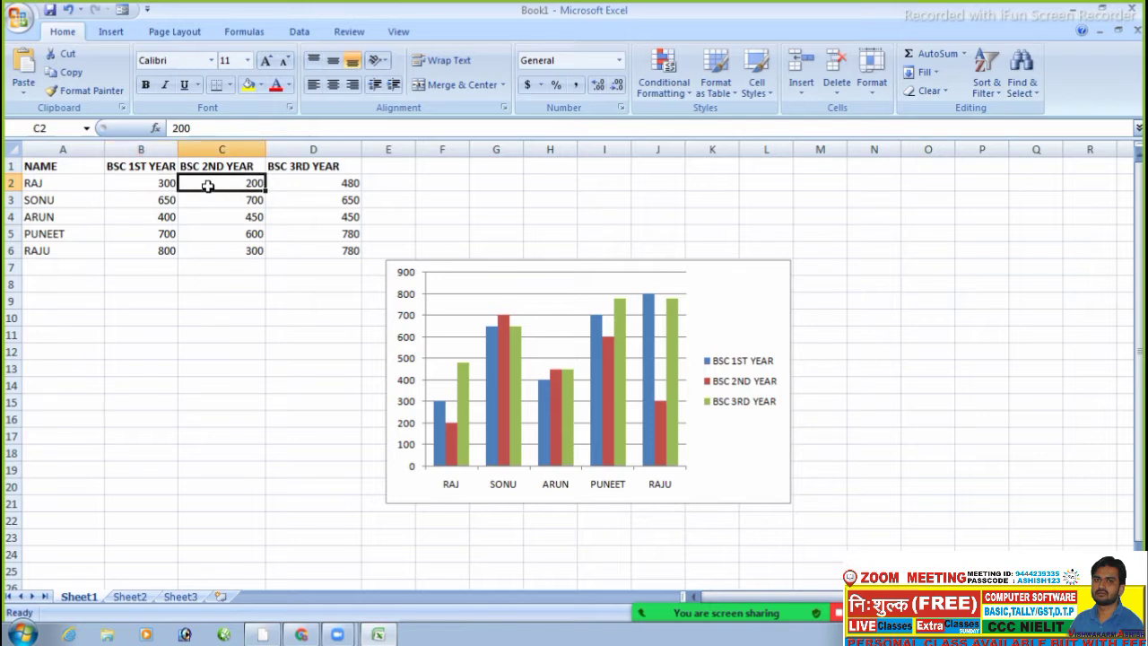
{"action": "type", "text": "50"}
{"action": "key", "text": "Return"}
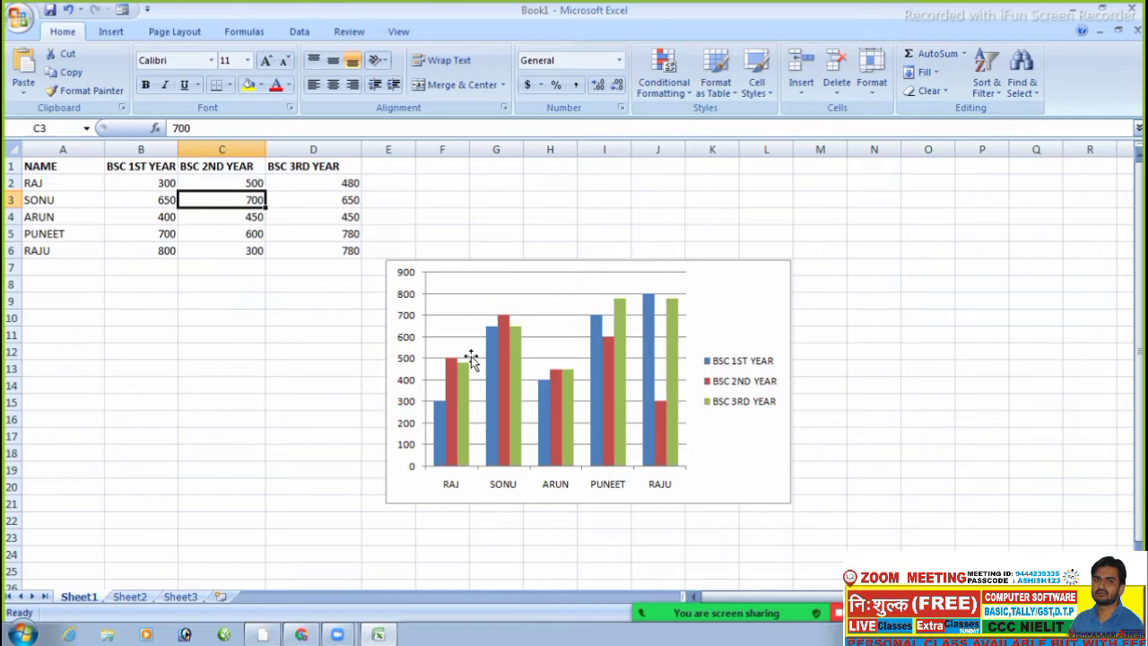
- On the Insert tab, browse the Bar and then the Pie chart type lists
{"action": "left_click", "coordinate": [111, 33]}
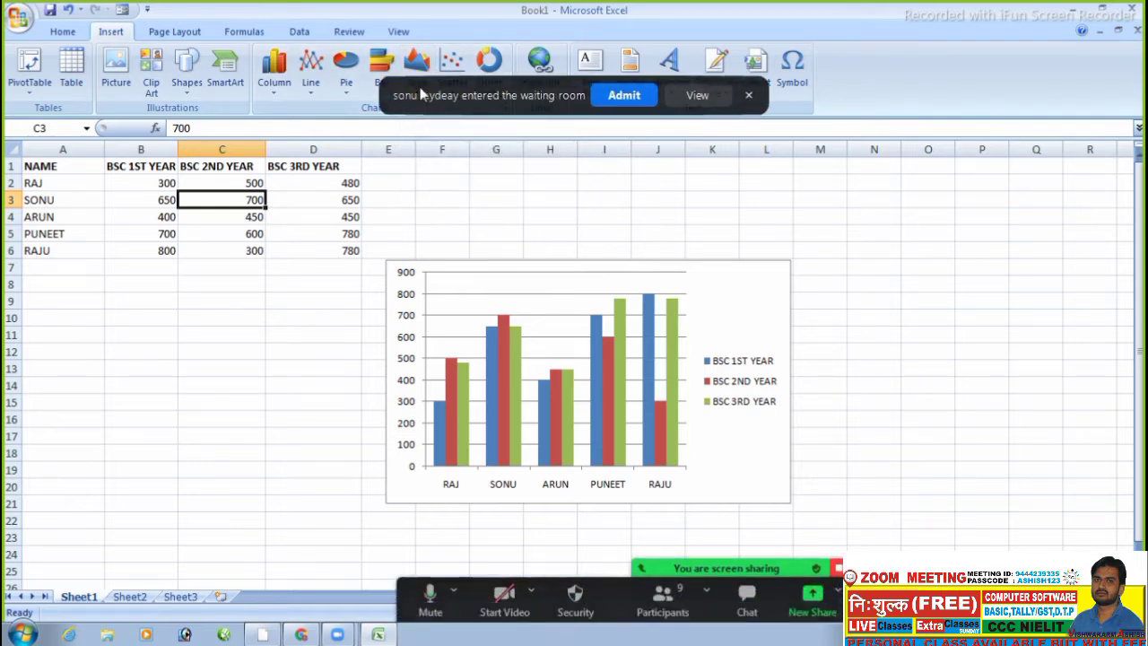
{"action": "left_click", "coordinate": [625, 100]}
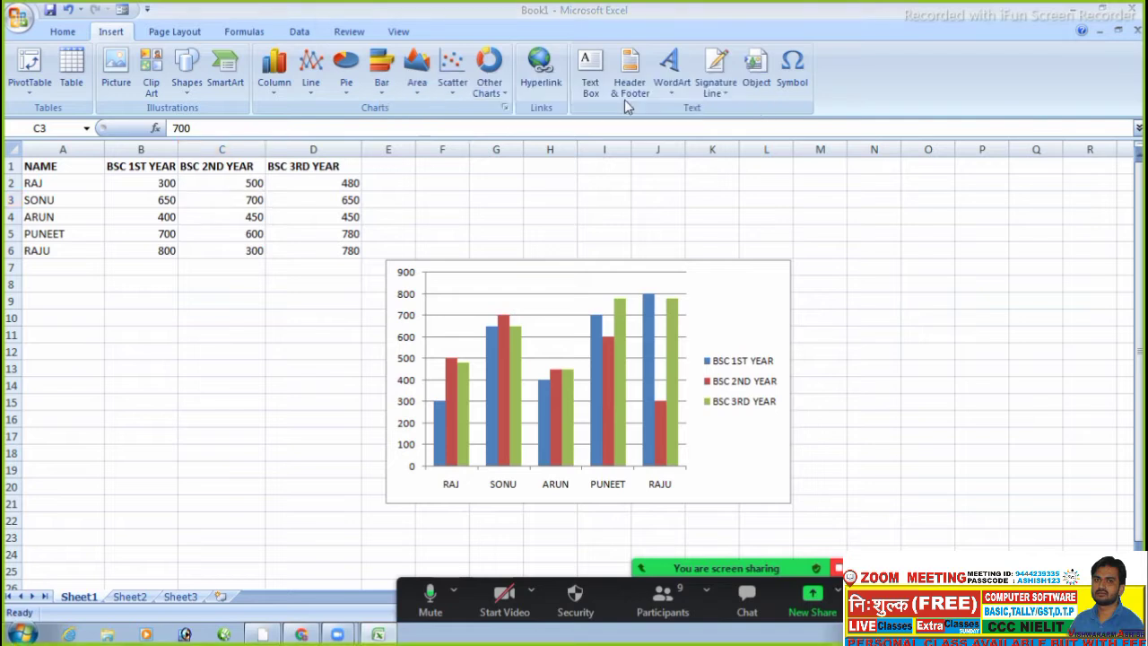
{"action": "left_click", "coordinate": [381, 70]}
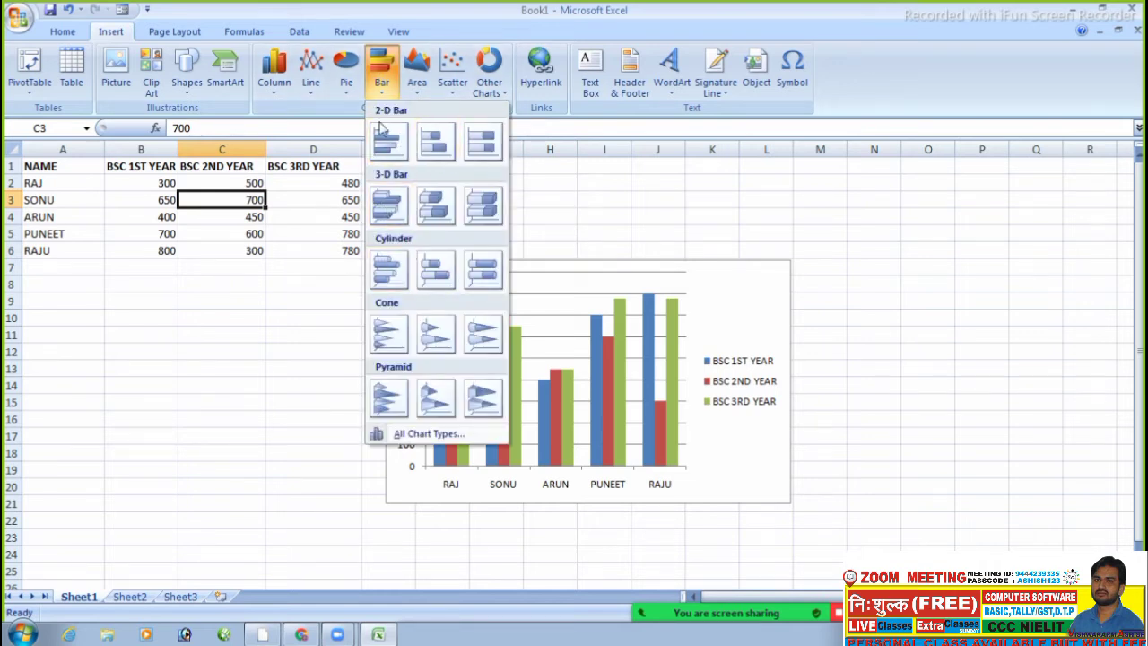
{"action": "left_click", "coordinate": [347, 79]}
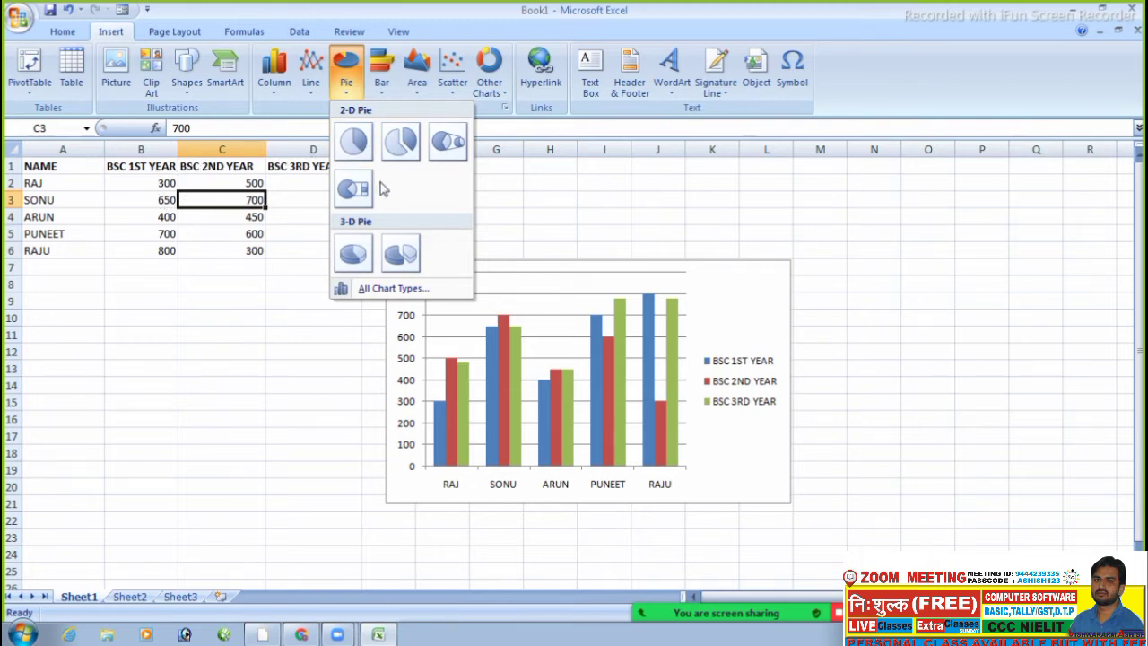
- Browse the Line chart types, then pick a stock chart under Other Charts
{"action": "left_click", "coordinate": [307, 90]}
{"action": "left_click", "coordinate": [309, 90]}
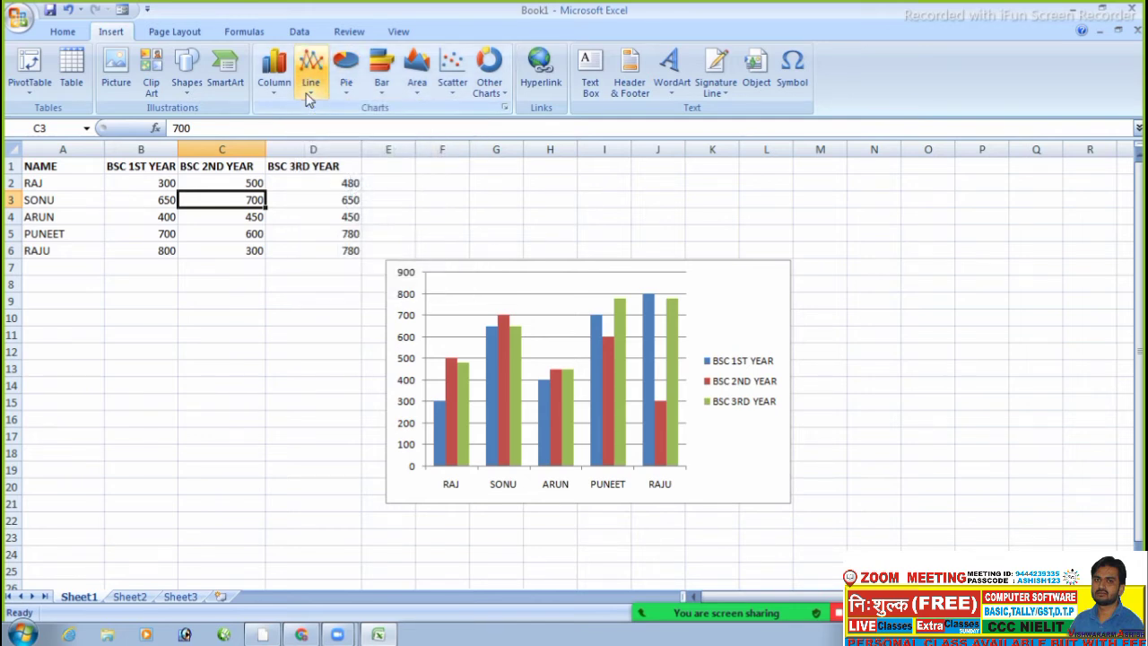
{"action": "left_click", "coordinate": [308, 89]}
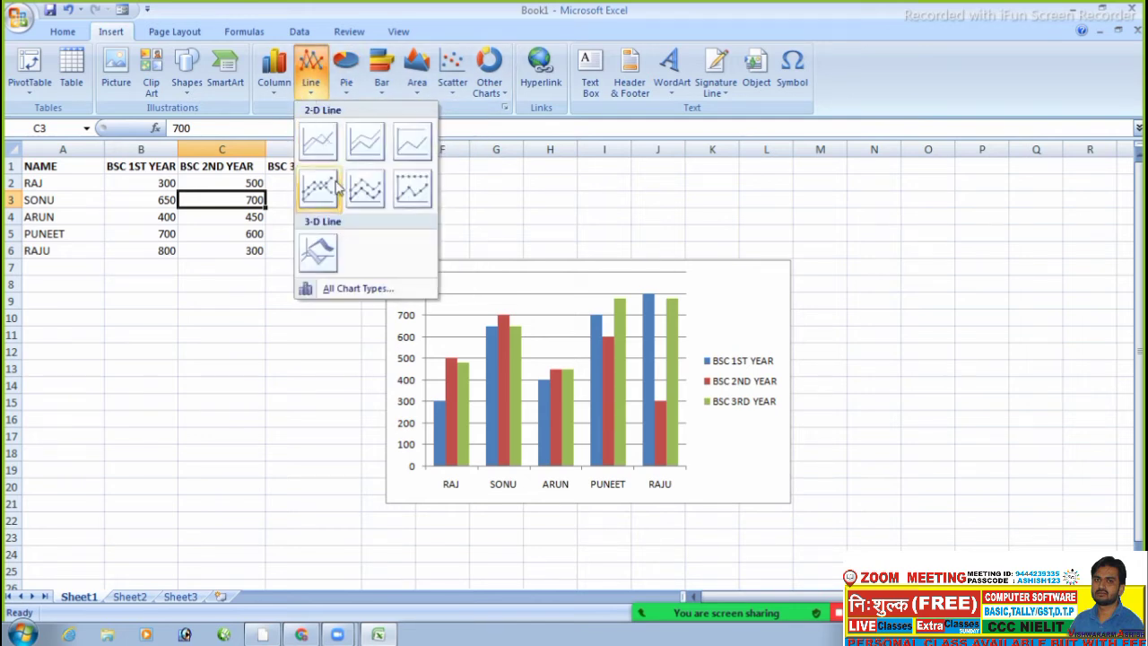
{"action": "left_click", "coordinate": [176, 318]}
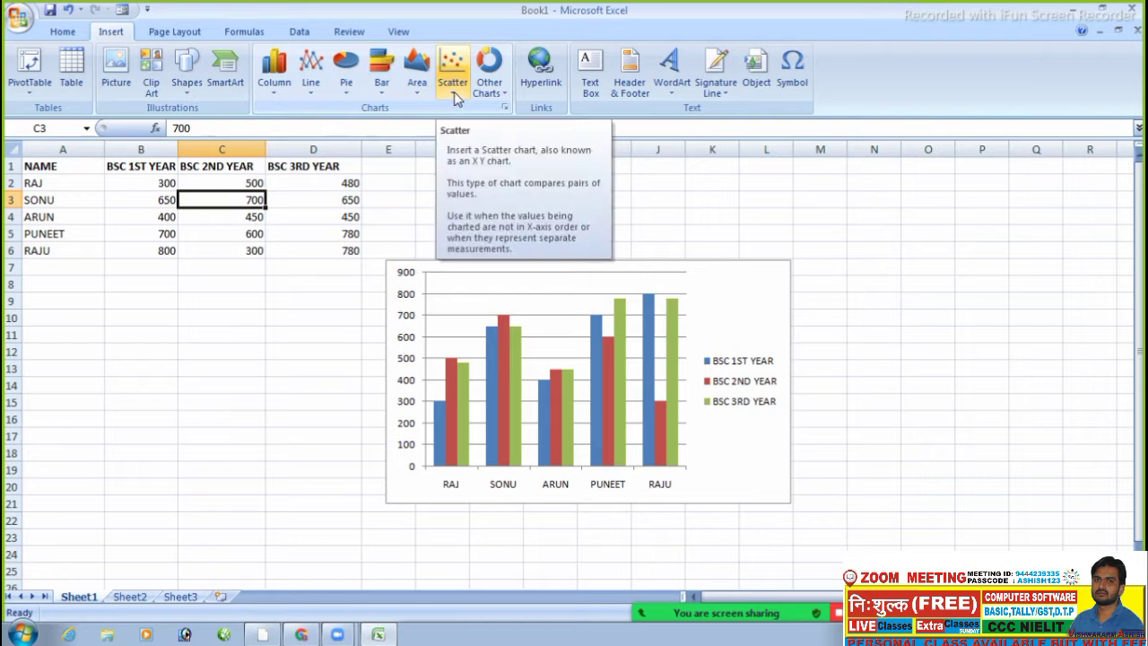
{"action": "left_click", "coordinate": [491, 84]}
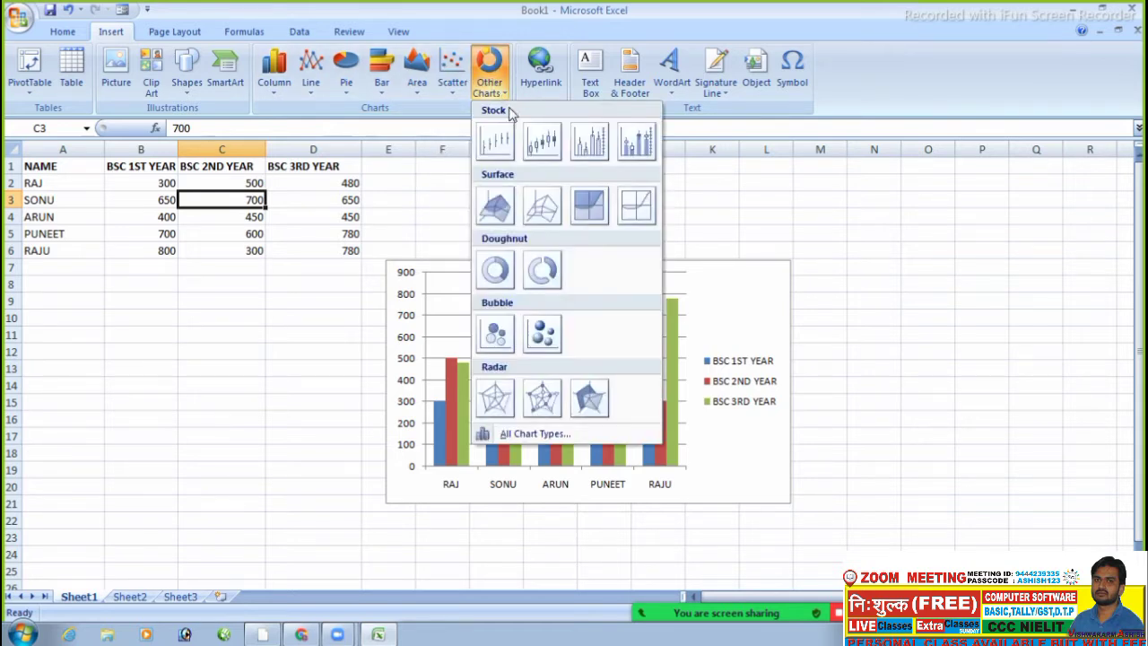
{"action": "left_click", "coordinate": [542, 151]}
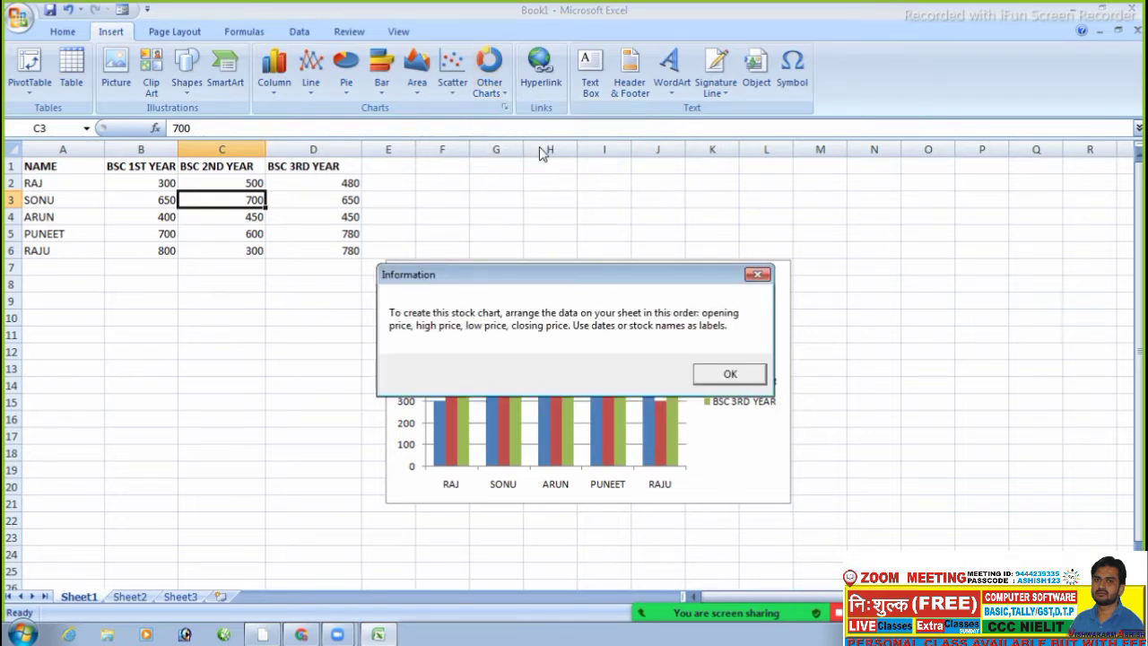
- Dismiss the message, try a High-Low-Close stock chart on A1:D6, then undo it
{"action": "left_click", "coordinate": [702, 379]}
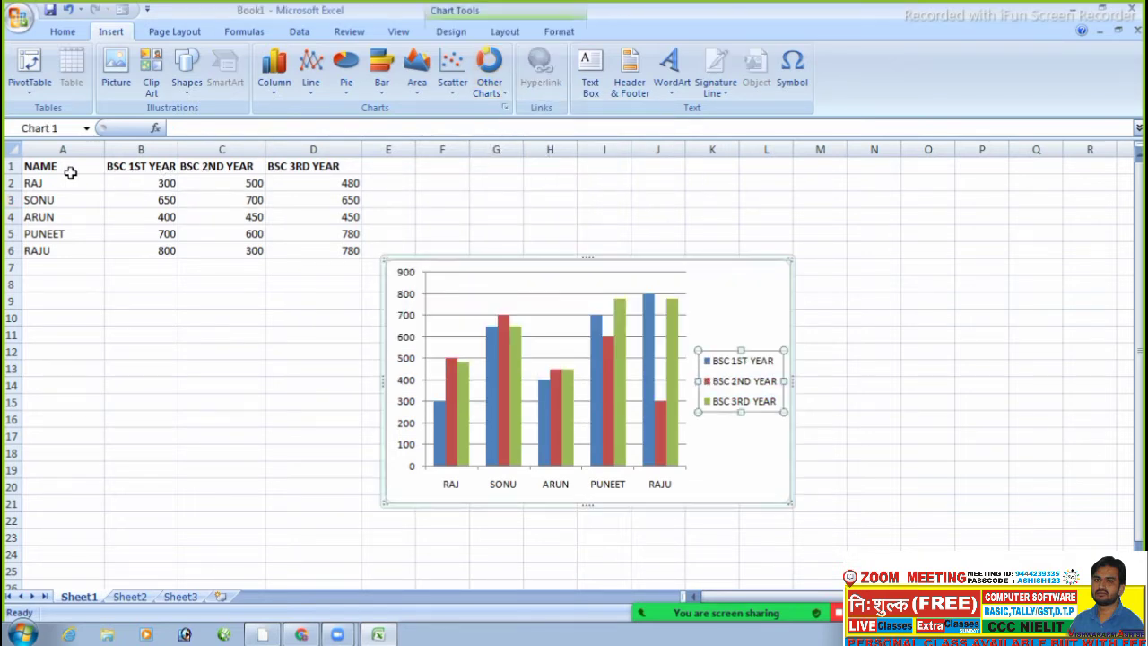
{"action": "left_click_drag", "start_coordinate": [55, 166], "coordinate": [314, 249]}
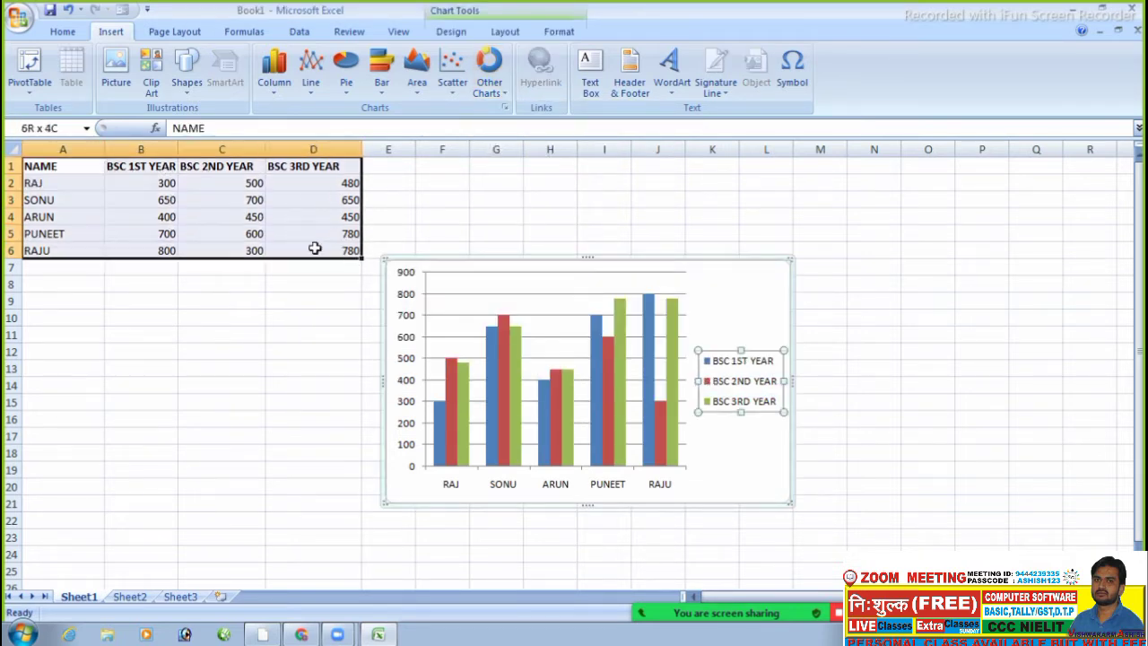
{"action": "left_click", "coordinate": [448, 94]}
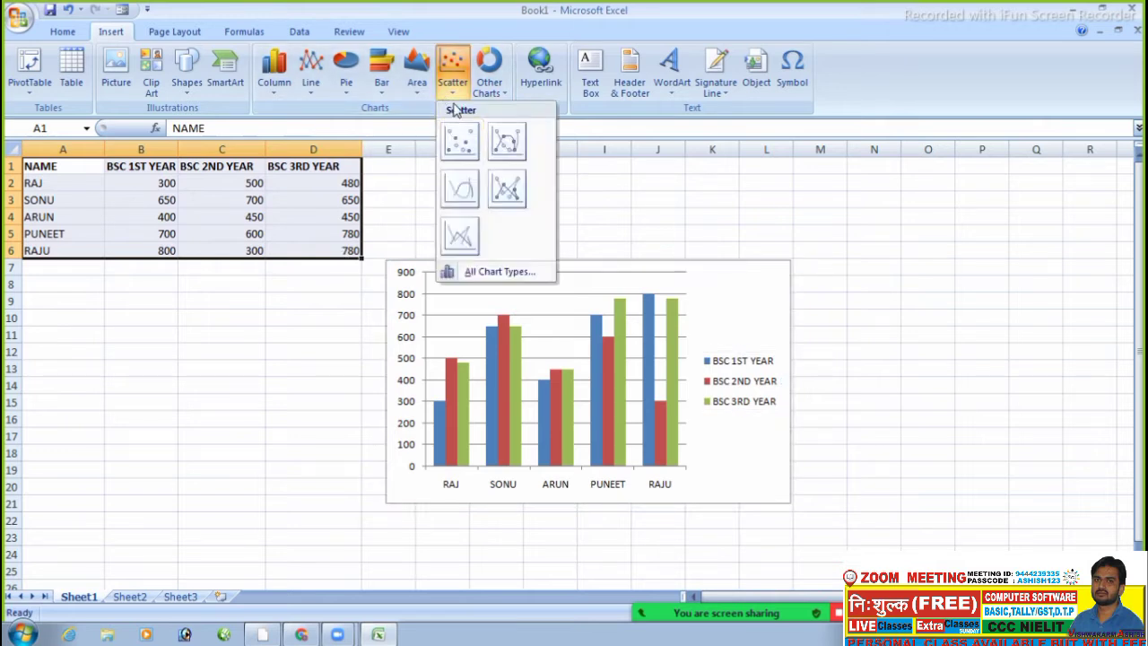
{"action": "left_click", "coordinate": [491, 93]}
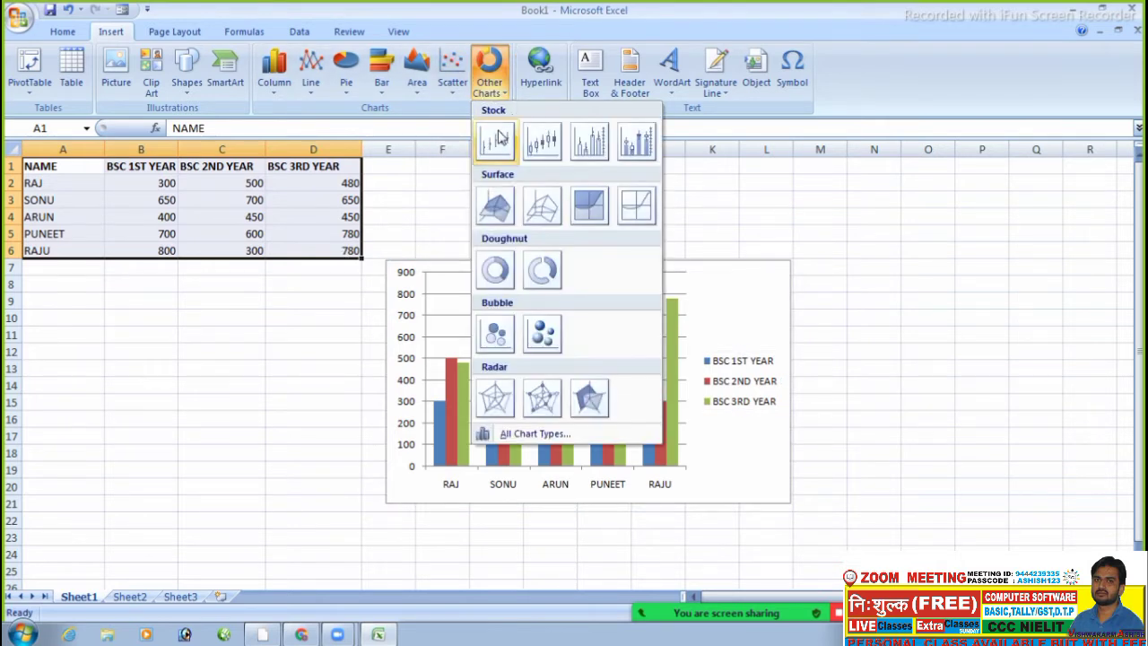
{"action": "left_click", "coordinate": [496, 141]}
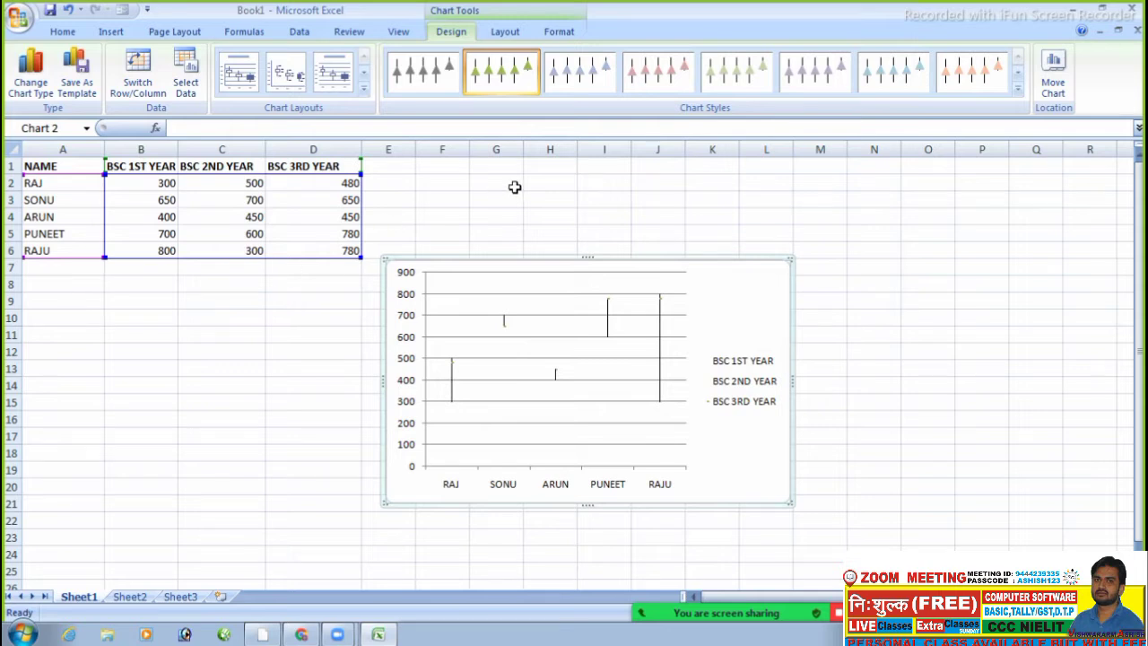
{"action": "key", "text": "ctrl+z"}
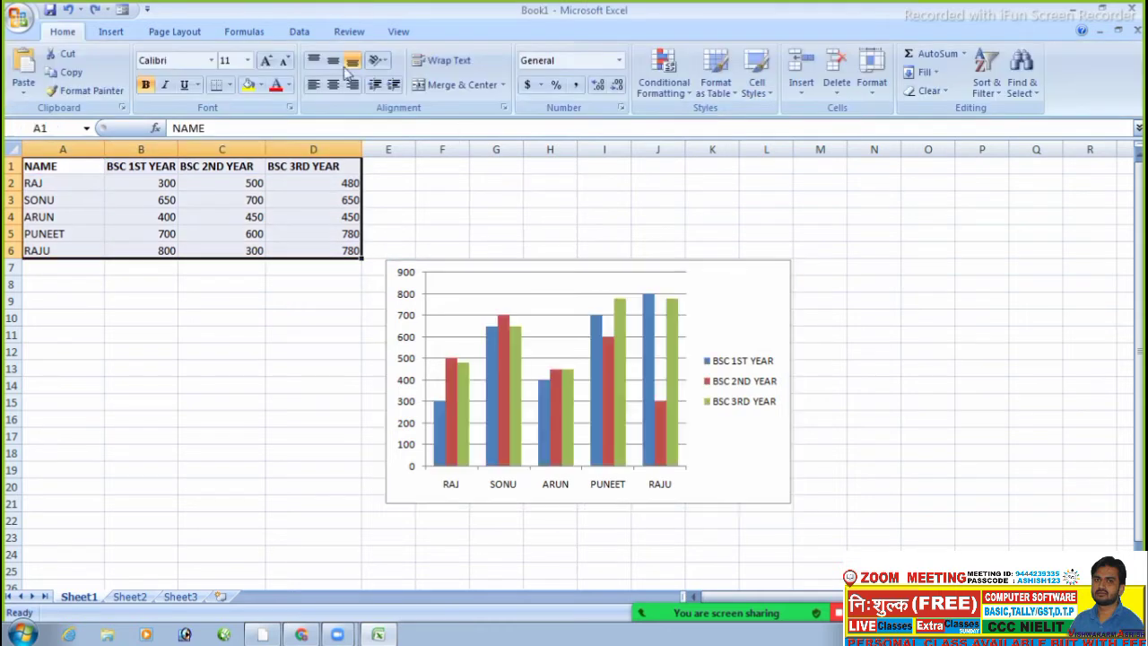
- Clear the whole sheet, then undo to restore the data
{"action": "left_click", "coordinate": [283, 317]}
{"action": "key", "text": "ctrl+a"}
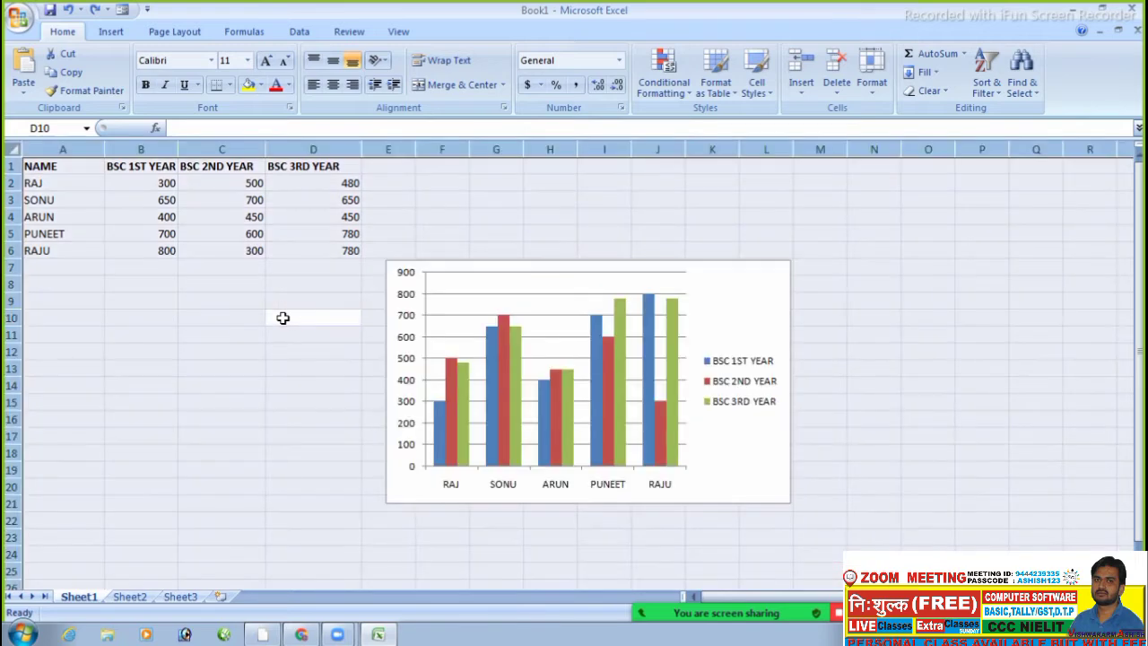
{"action": "key", "text": "Delete"}
{"action": "left_click", "coordinate": [249, 261]}
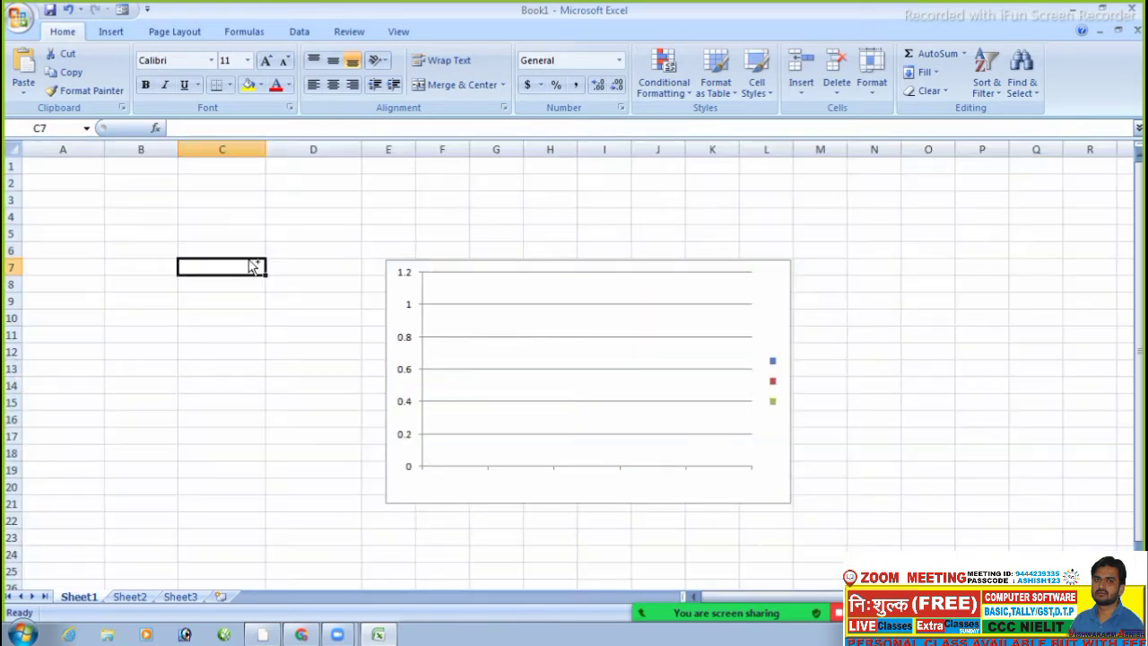
{"action": "key", "text": "ctrl+z"}
{"action": "key", "text": "ctrl+z"}
{"action": "key", "text": "ctrl+z"}
{"action": "key", "text": "ctrl+z"}
{"action": "key", "text": "ctrl+z"}
{"action": "key", "text": "ctrl+z"}
{"action": "key", "text": "ctrl+z"}
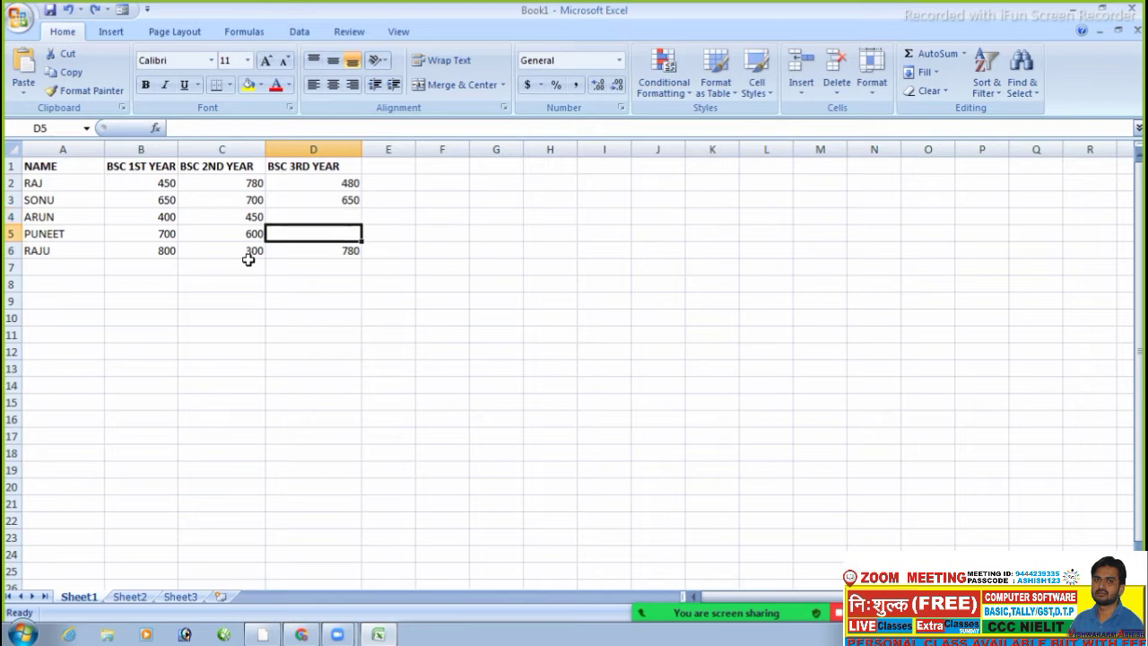
- Enter 45 in cells D4 and D5
{"action": "key", "text": "Up"}
{"action": "type", "text": "45"}
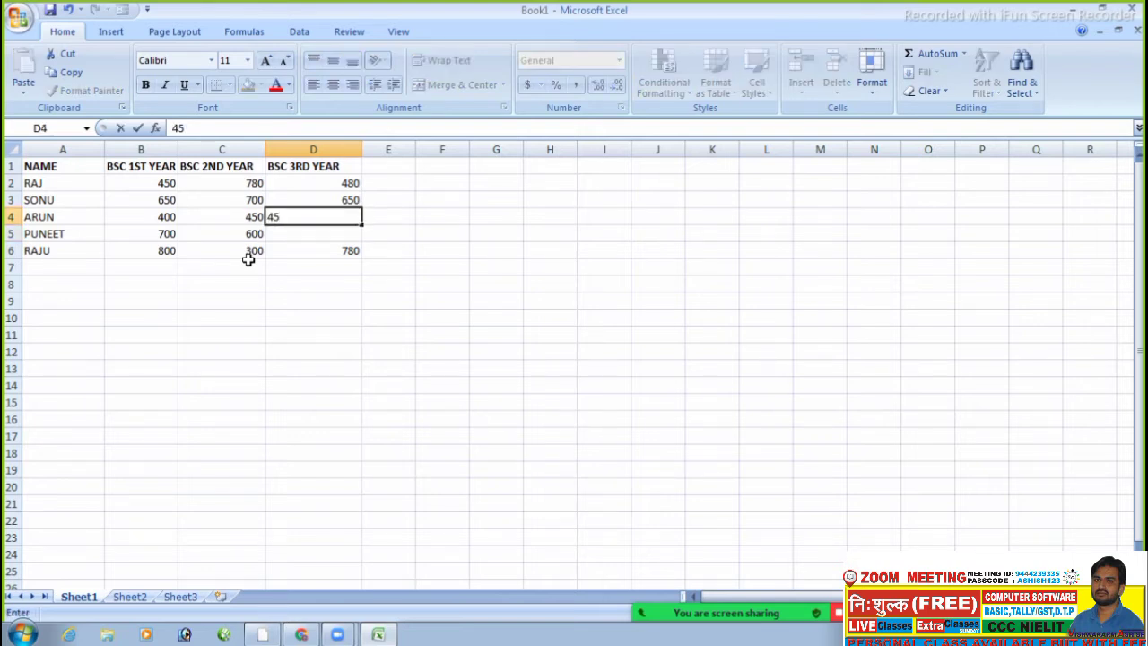
{"action": "key", "text": "Return"}
{"action": "key", "text": "Up"}
{"action": "key", "text": "Down"}
{"action": "type", "text": "4"}
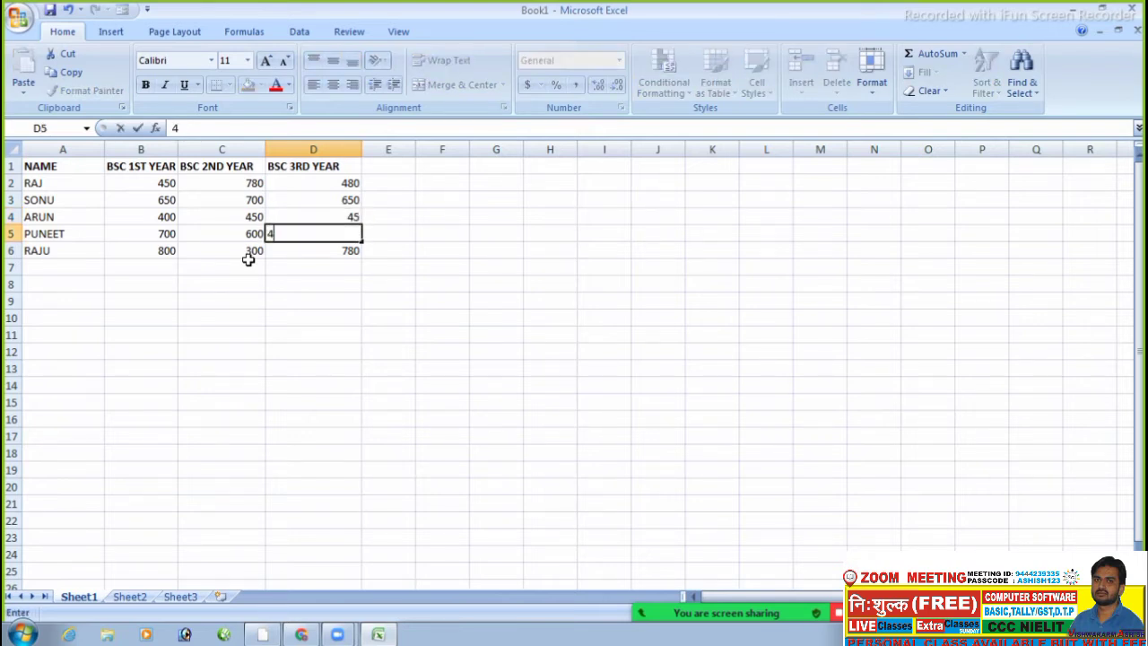
{"action": "type", "text": "5"}
{"action": "key", "text": "Return"}
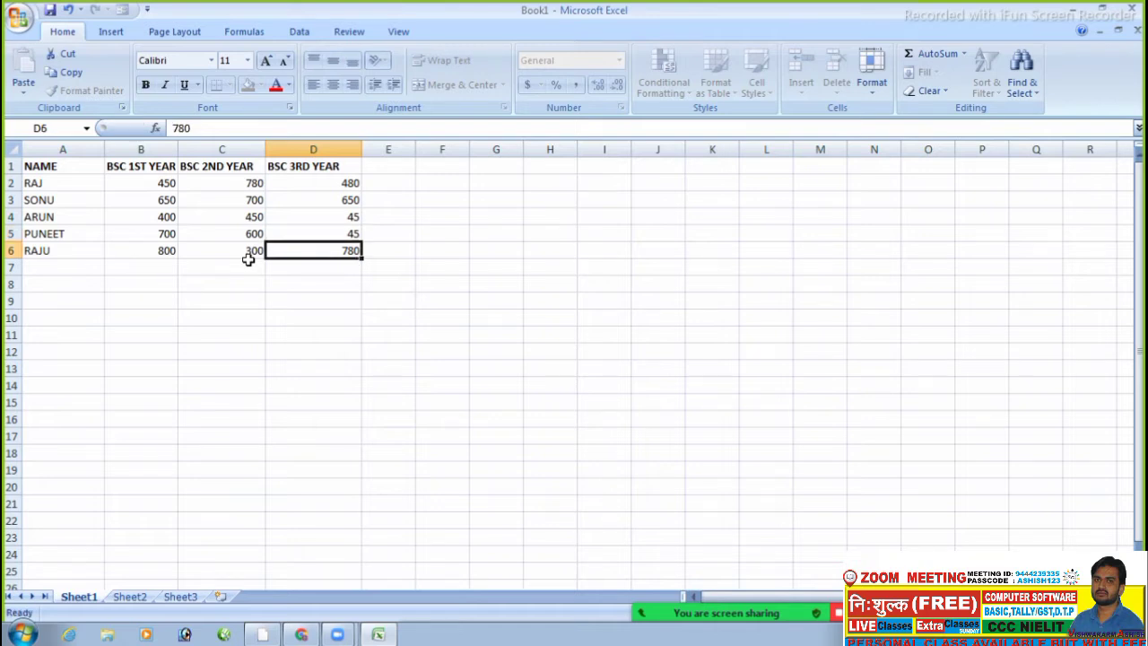
- Delete everything in the range A1:G13
{"action": "left_click_drag", "start_coordinate": [39, 164], "coordinate": [496, 369]}
{"action": "key", "text": "Delete"}
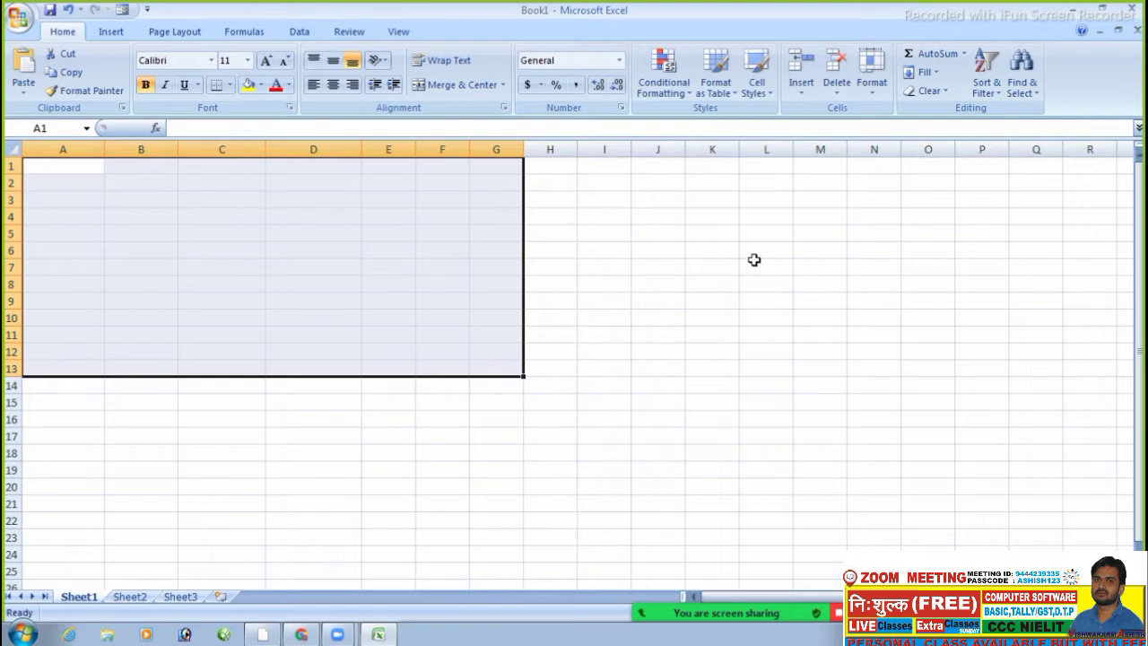
{"action": "left_click", "coordinate": [754, 265]}
- Set cell A1 to bold
{"action": "left_click", "coordinate": [270, 180]}
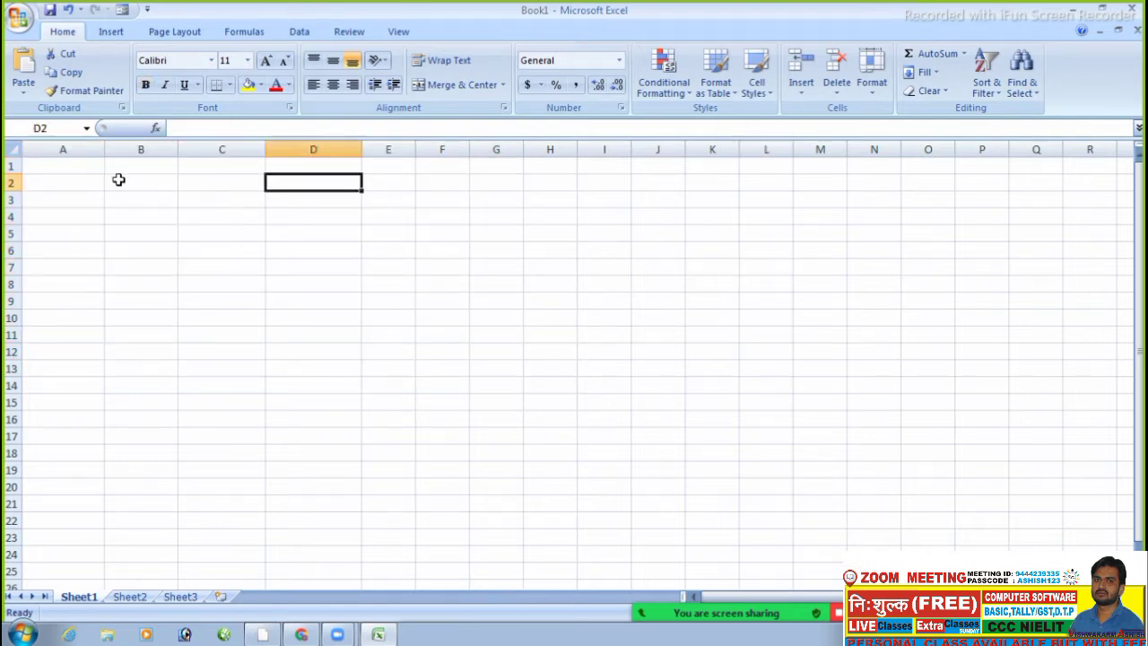
{"action": "left_click", "coordinate": [72, 169]}
{"action": "key", "text": "ctrl+b"}
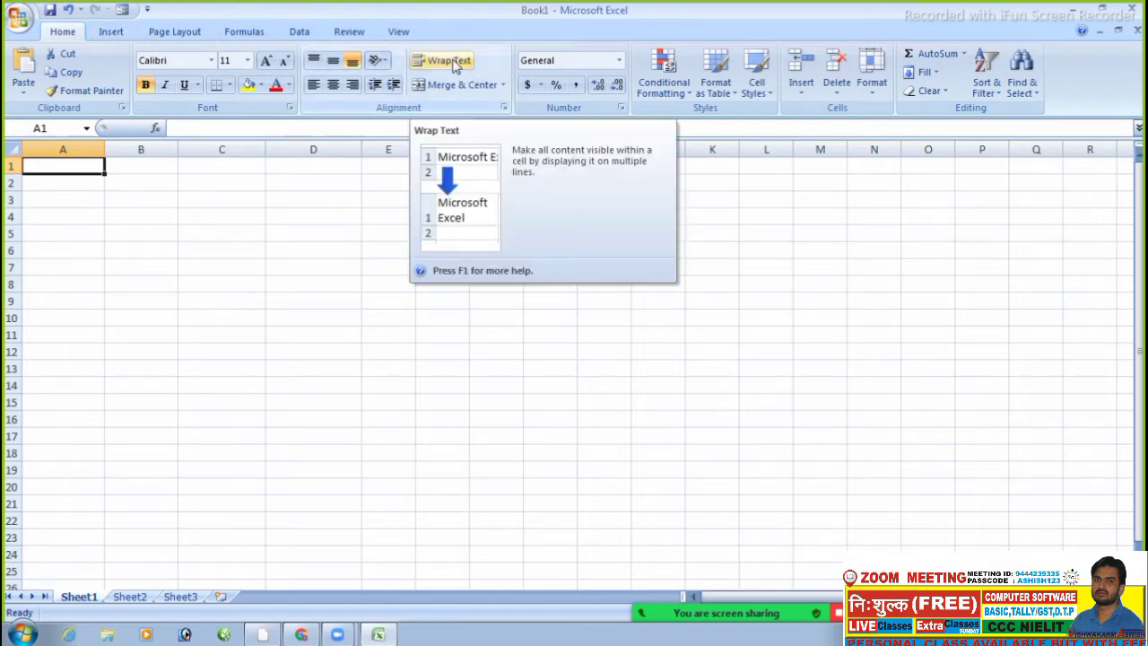
- Browse the Conditional Formatting and Format as Table menus without applying anything
{"action": "left_click", "coordinate": [672, 89]}
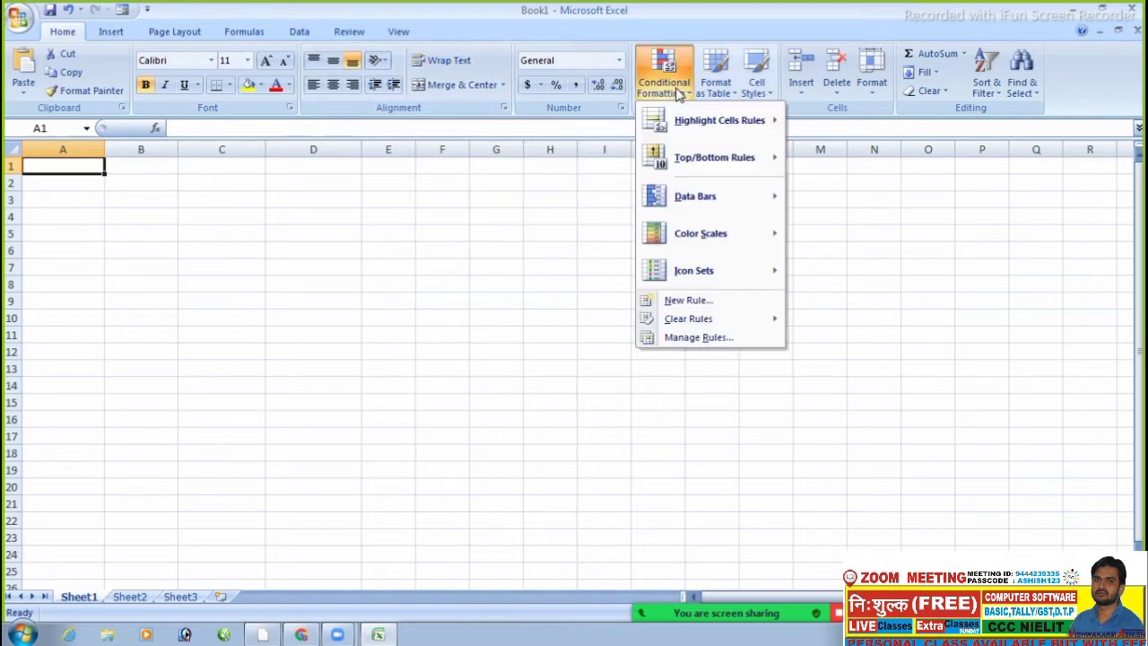
{"action": "mouse_move", "coordinate": [742, 113]}
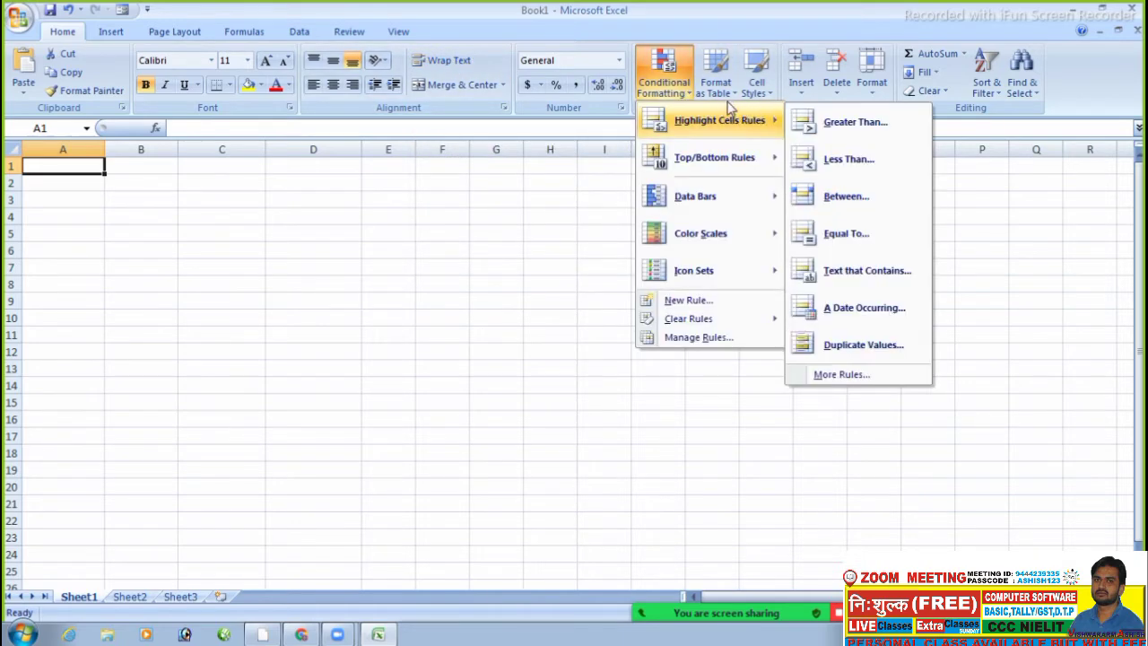
{"action": "left_click", "coordinate": [718, 89]}
{"action": "left_click", "coordinate": [720, 92]}
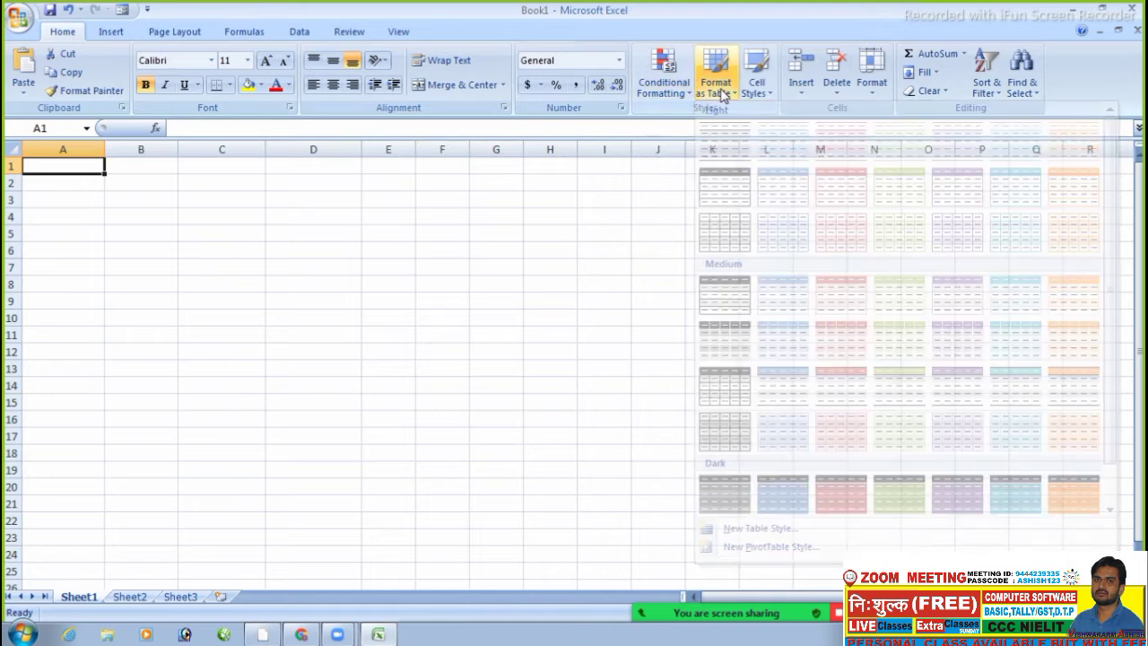
{"action": "left_click", "coordinate": [723, 95]}
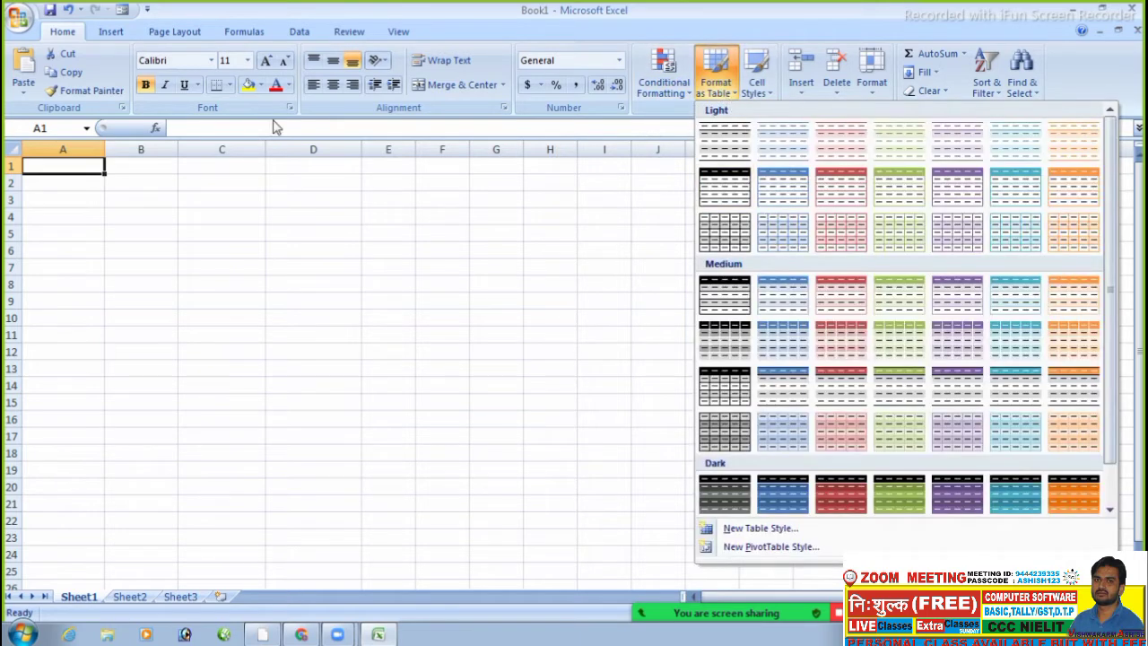
{"action": "left_click", "coordinate": [44, 168]}
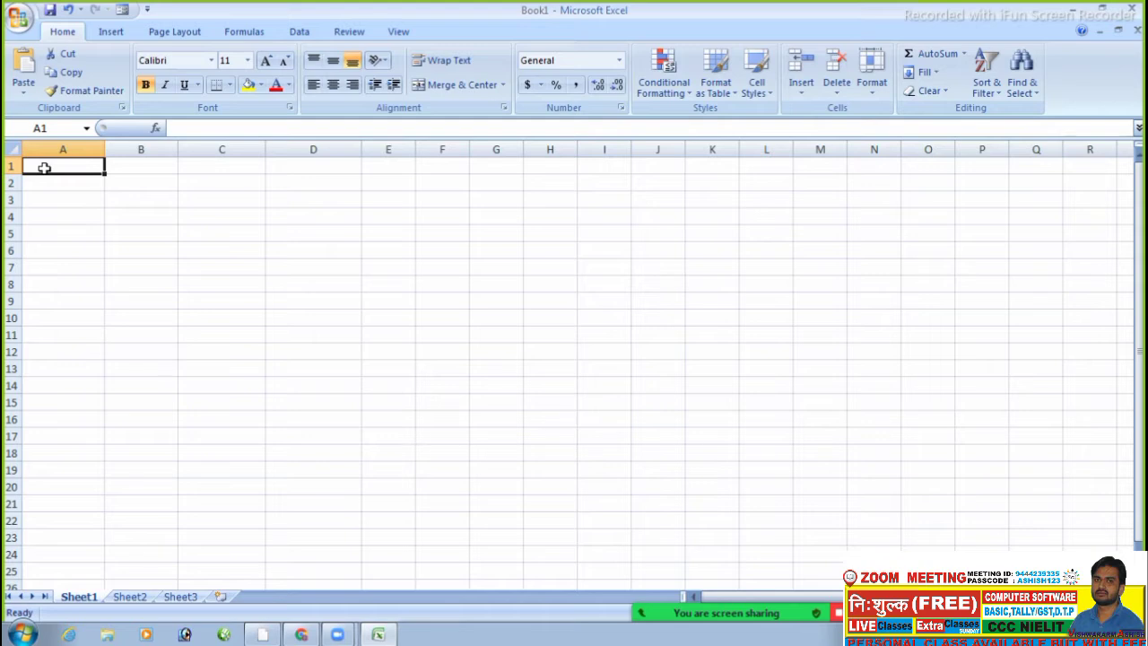
- Enter the headers NAME, RG and MOBILE in A1:C1
{"action": "type", "text": "NAME"}
{"action": "key", "text": "Tab"}
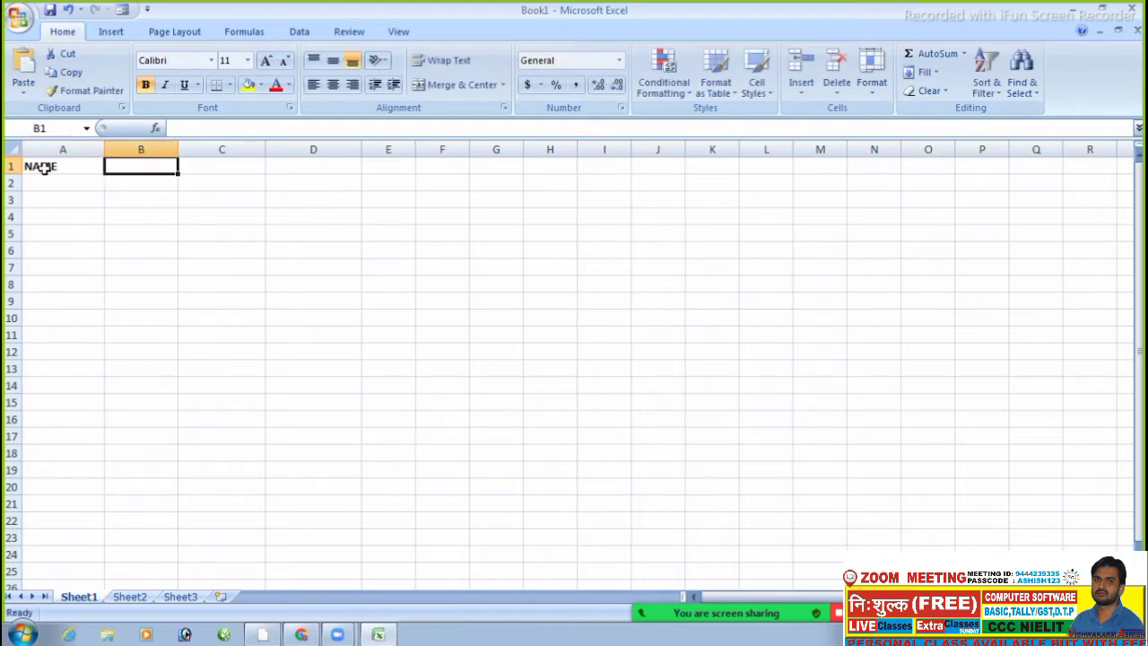
{"action": "type", "text": "RG"}
{"action": "key", "text": "Tab"}
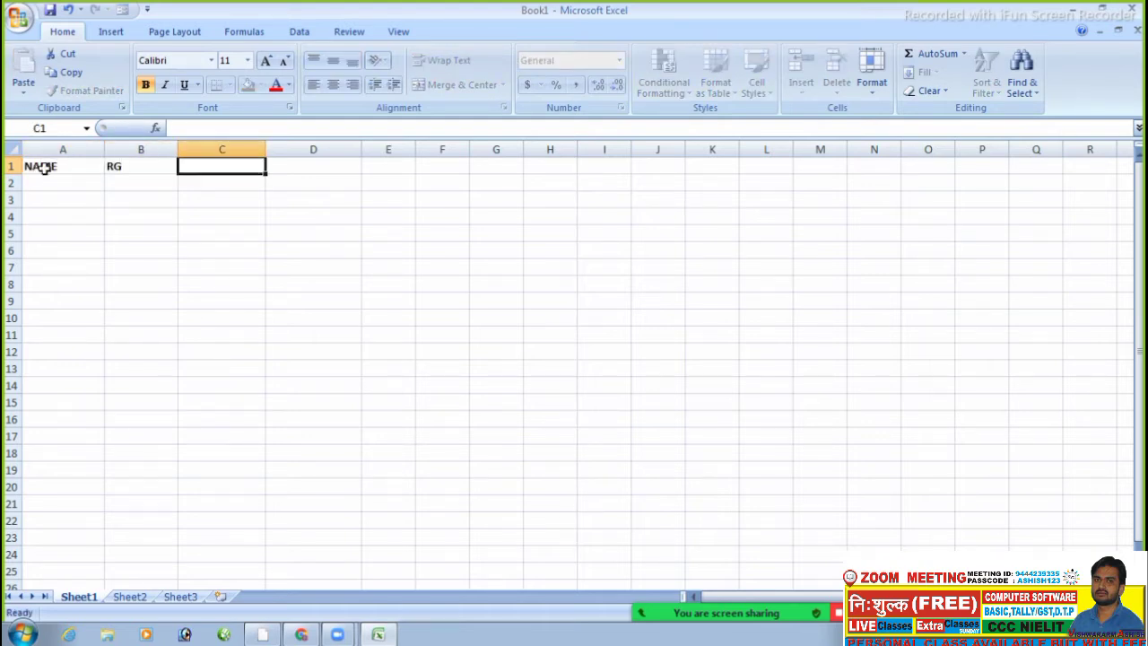
{"action": "type", "text": "MOBILE"}
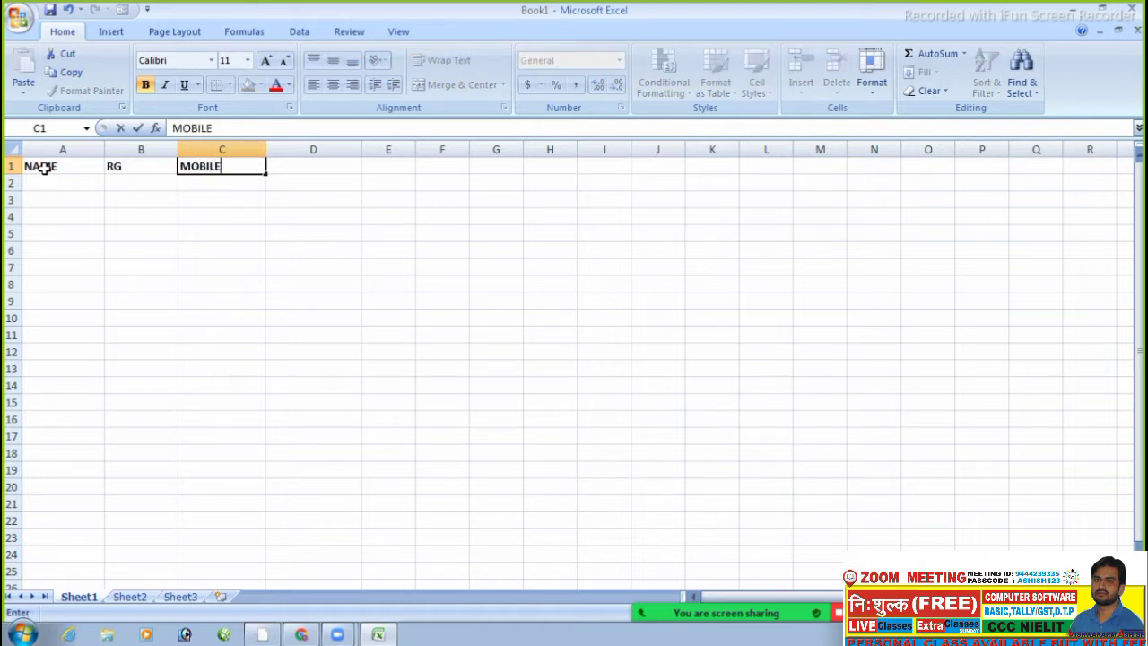
{"action": "left_click", "coordinate": [43, 167]}
{"action": "left_click", "coordinate": [75, 200]}
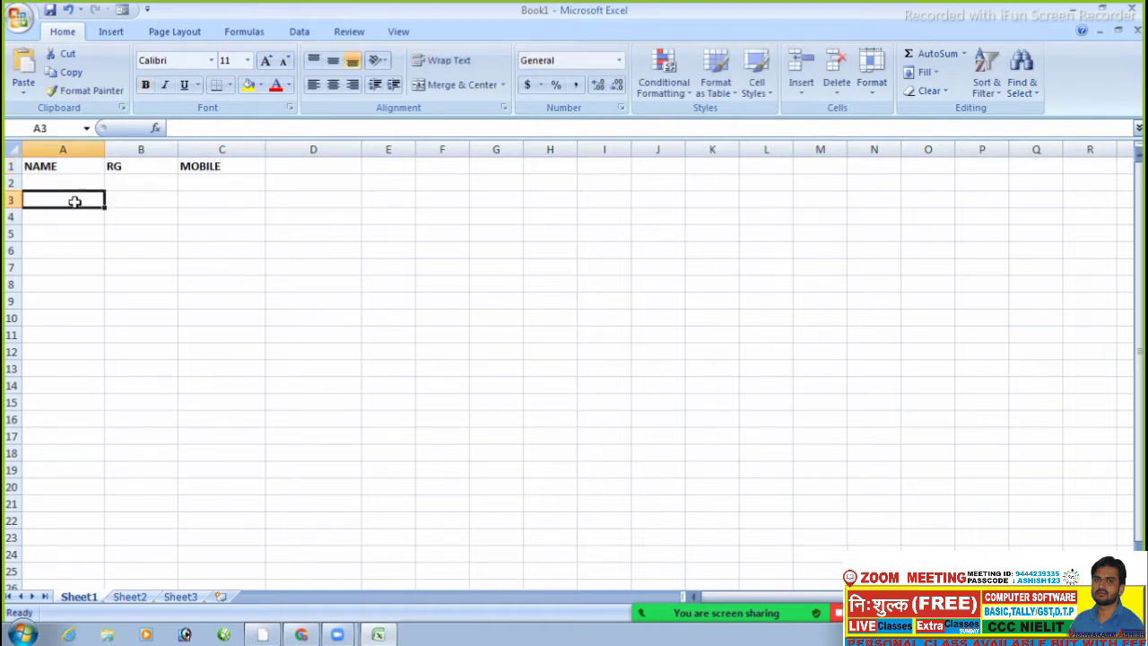
- Select A1:C1 and open the Format as Table style gallery
{"action": "left_click_drag", "start_coordinate": [63, 166], "coordinate": [212, 166]}
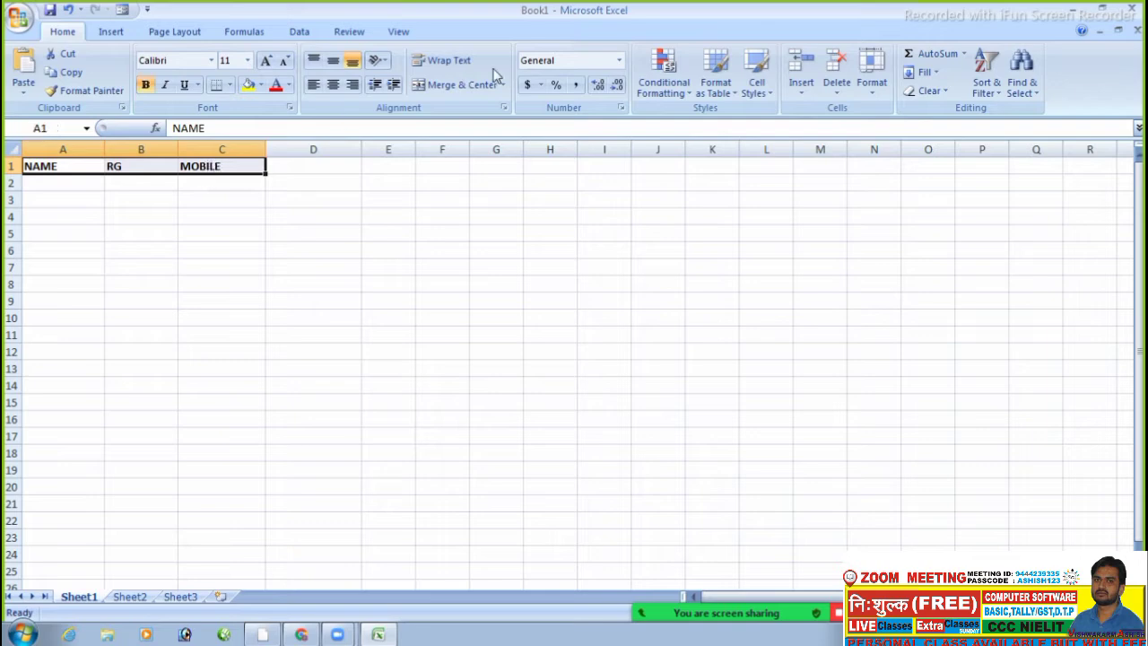
{"action": "left_click", "coordinate": [716, 79]}
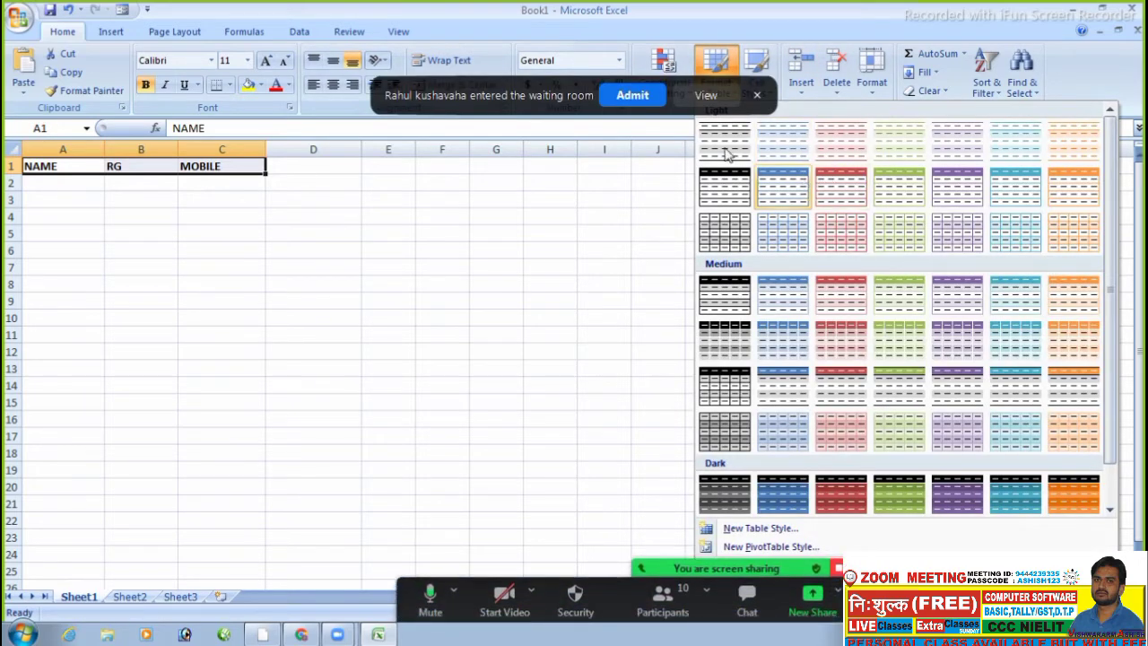
{"action": "left_click", "coordinate": [624, 97]}
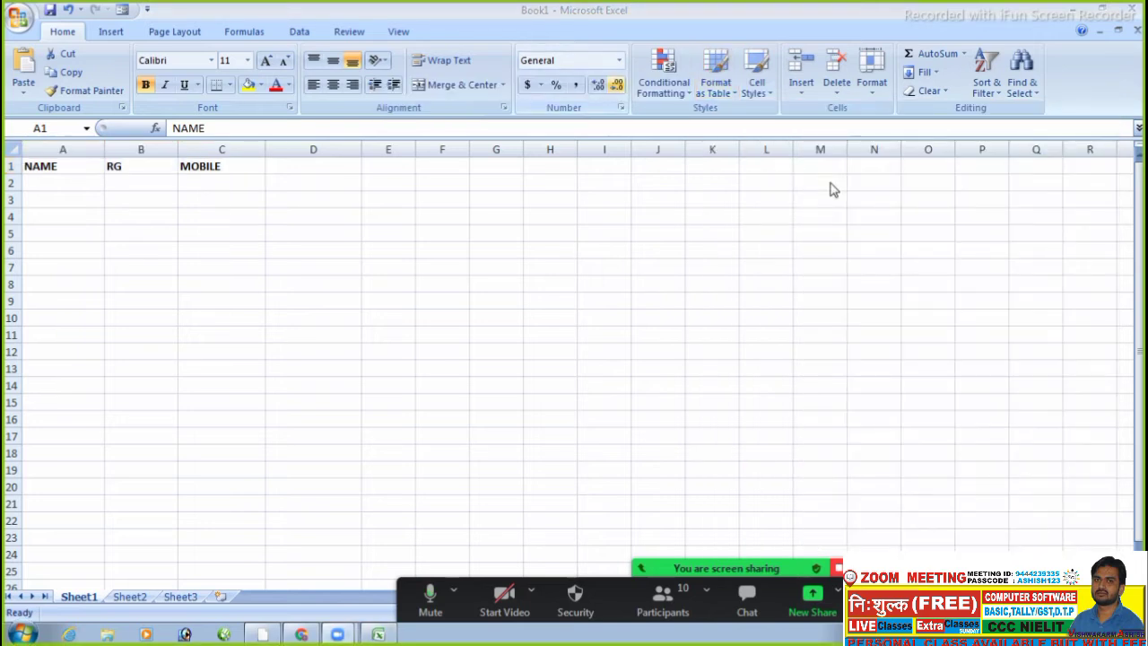
{"action": "left_click", "coordinate": [718, 87]}
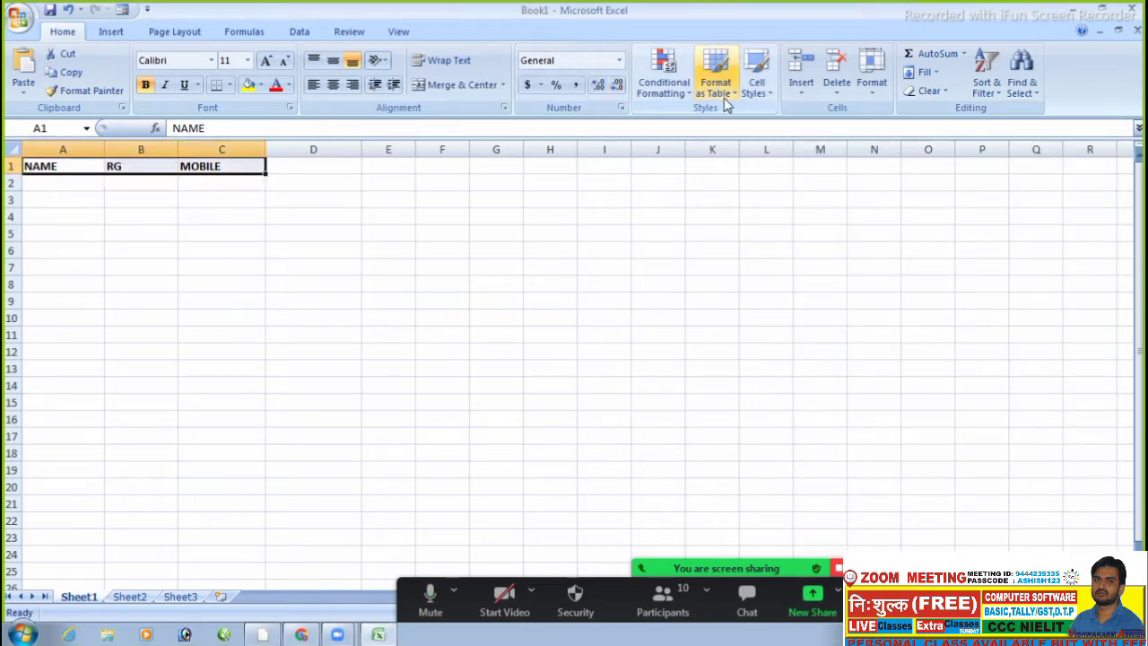
{"action": "left_click", "coordinate": [718, 88]}
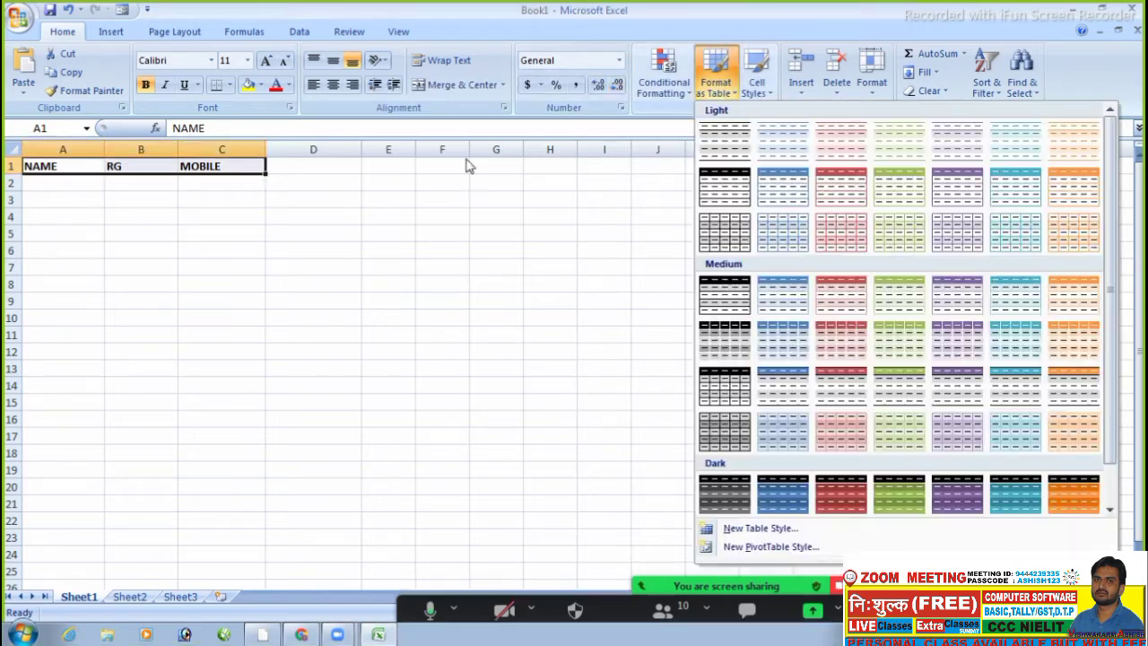
- Format A1:C12 as a table with a Medium green banded table style
{"action": "left_click", "coordinate": [72, 172]}
{"action": "left_click_drag", "start_coordinate": [64, 169], "coordinate": [193, 359]}
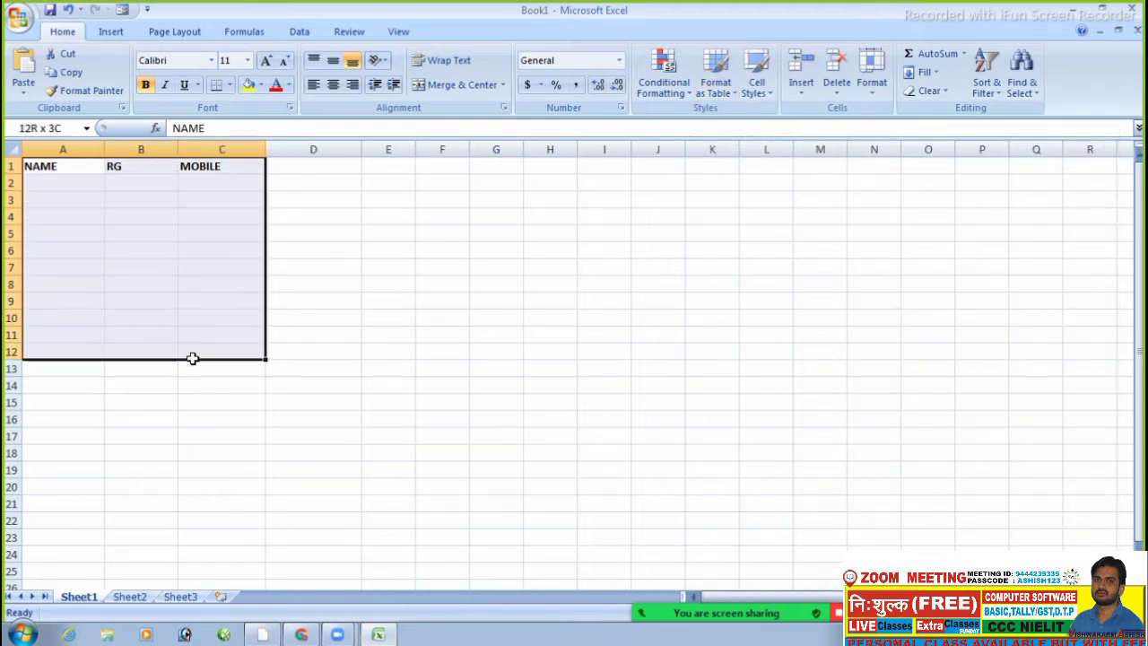
{"action": "left_click", "coordinate": [722, 97]}
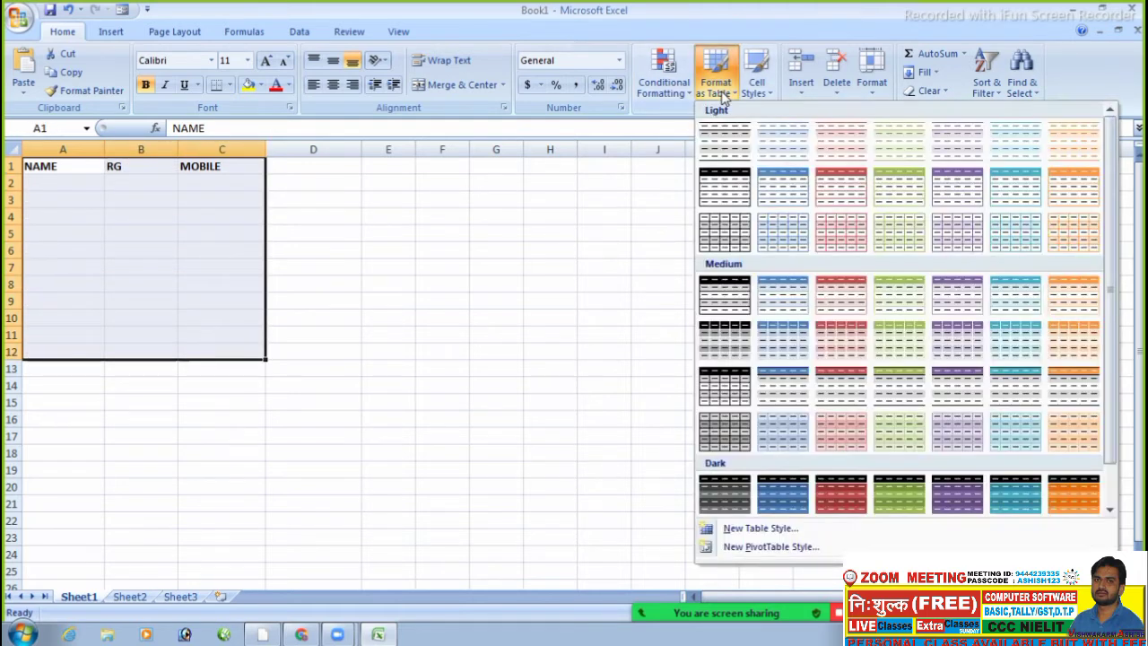
{"action": "left_click", "coordinate": [912, 313]}
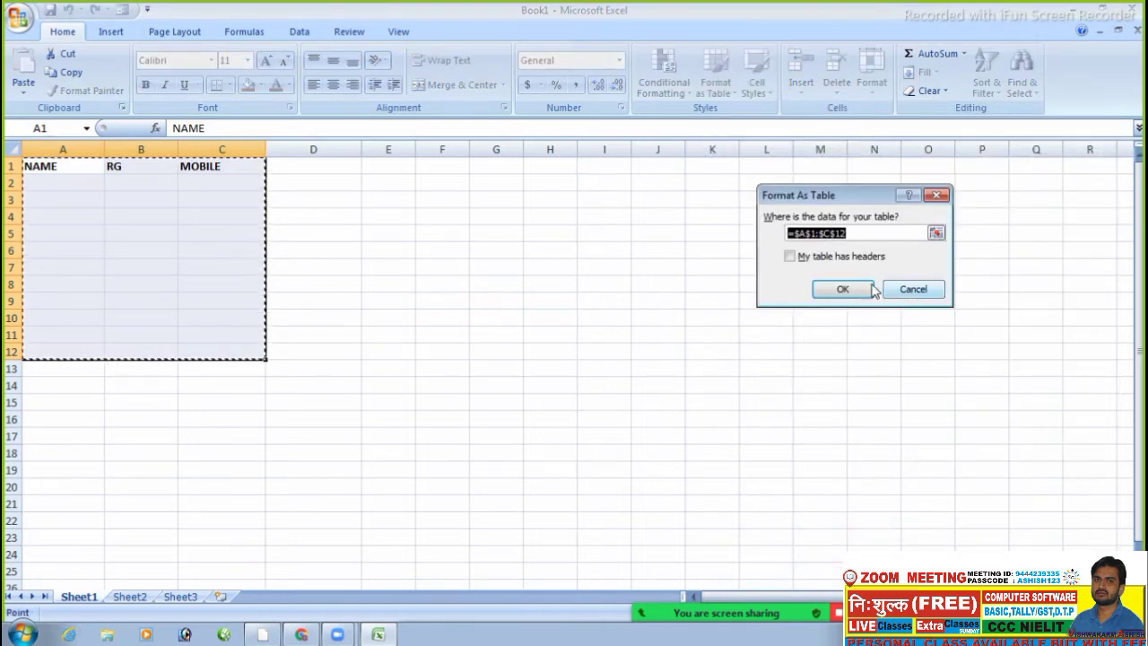
{"action": "left_click", "coordinate": [843, 288]}
{"action": "left_click", "coordinate": [599, 308]}
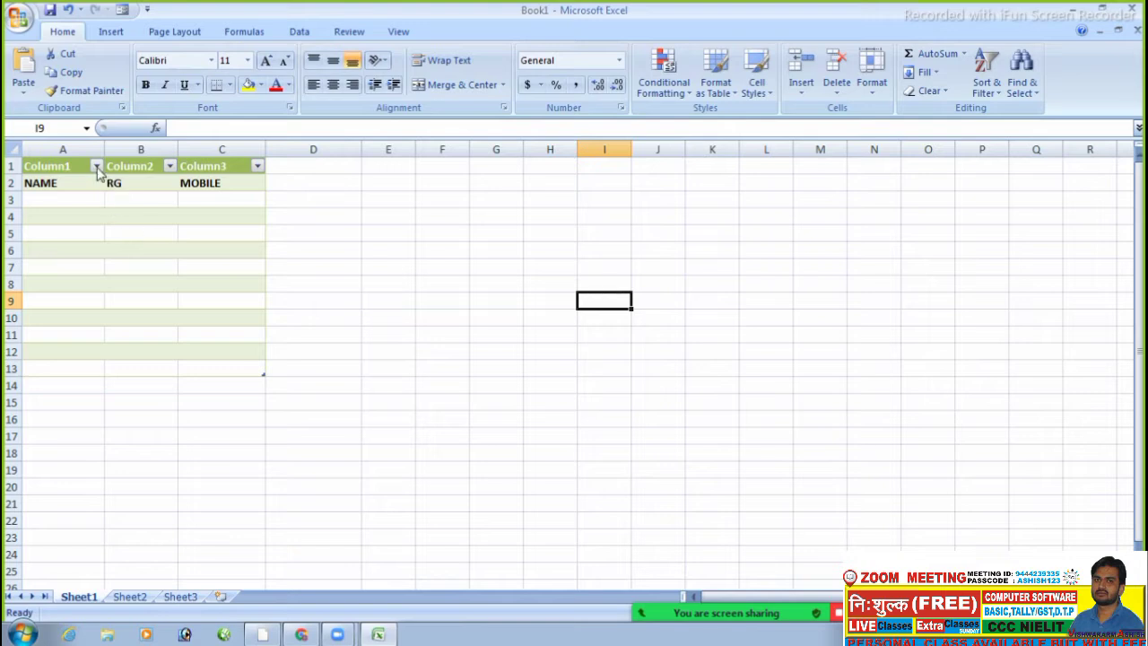
- Open and close the Column1 and Column2 filter dropdowns, then start selecting a larger range
{"action": "left_click", "coordinate": [96, 167]}
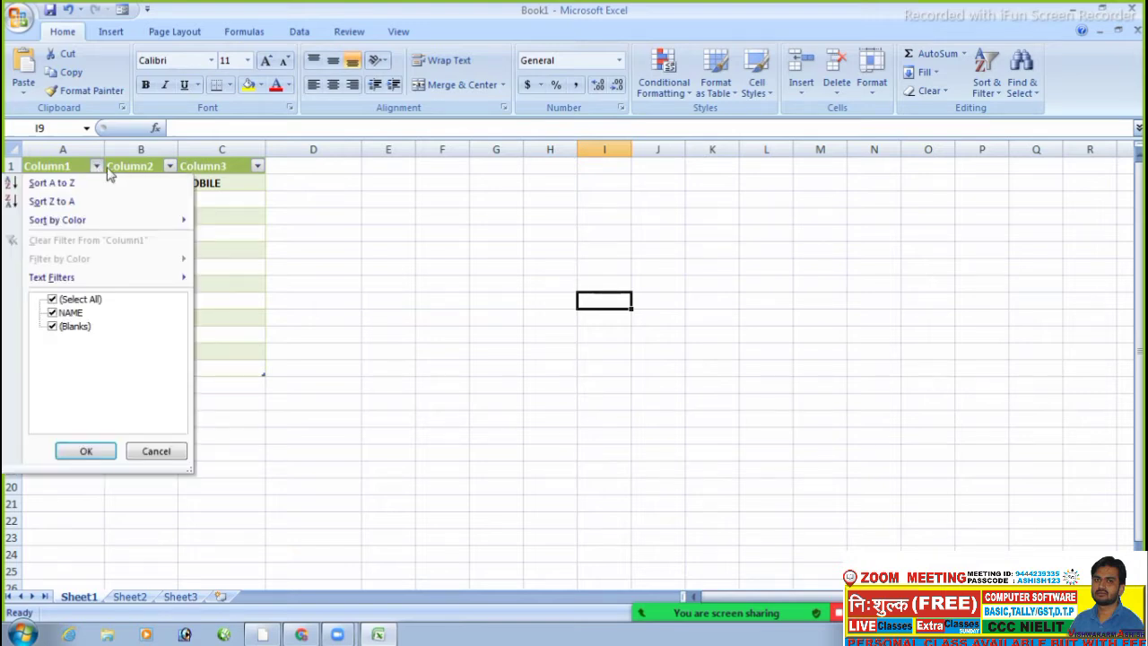
{"action": "left_click", "coordinate": [176, 167]}
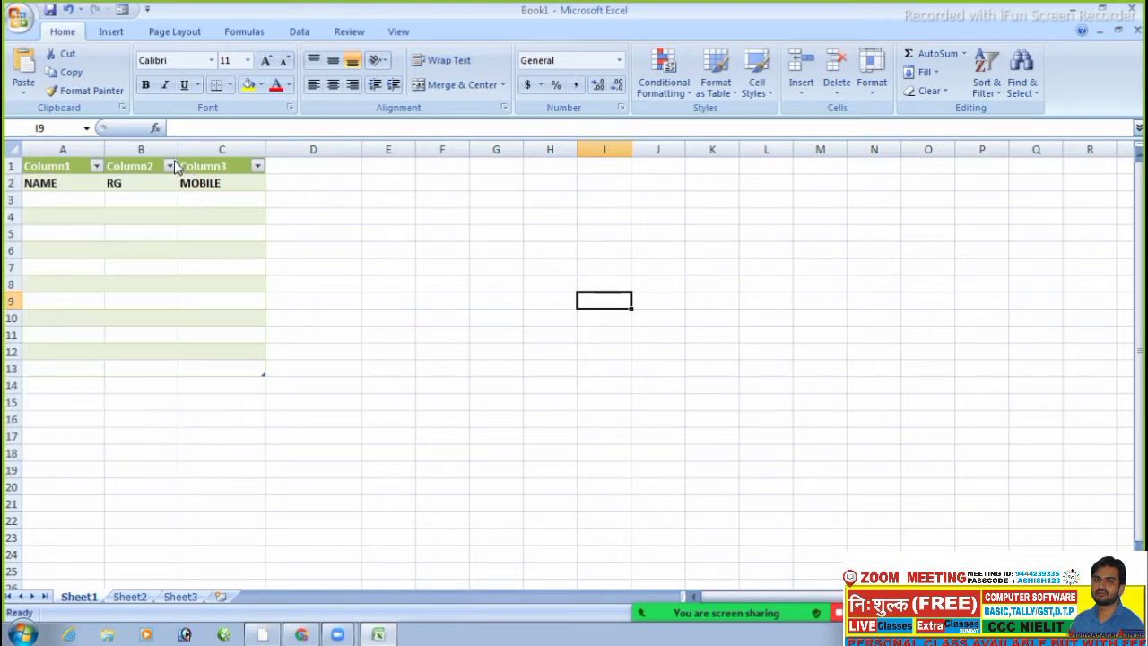
{"action": "left_click", "coordinate": [171, 167]}
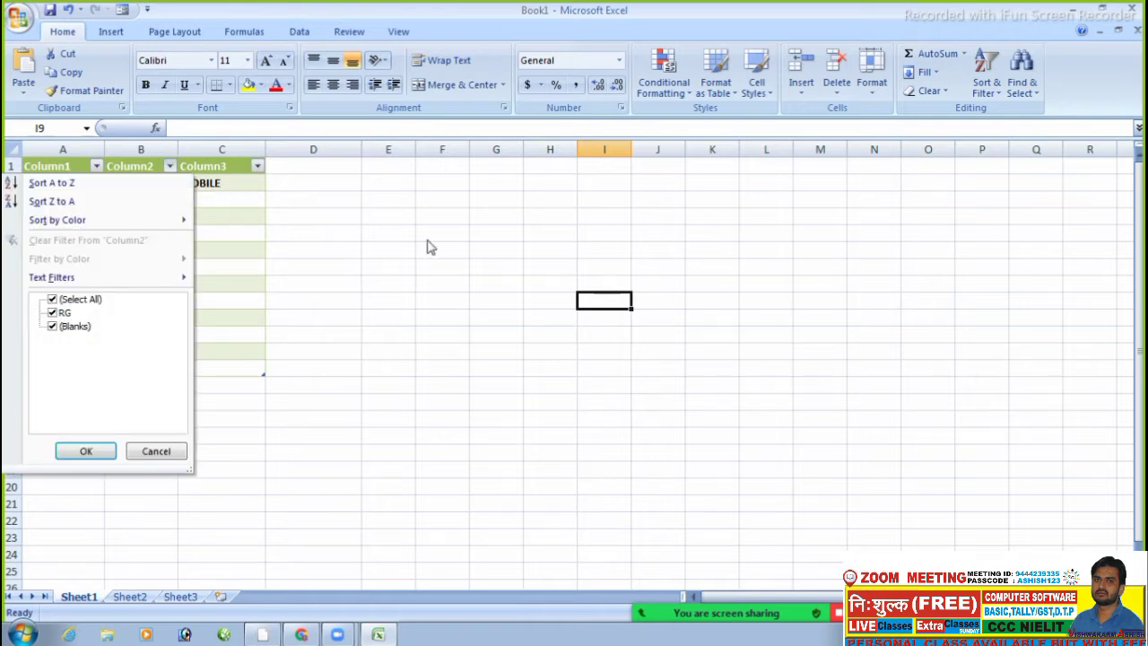
{"action": "left_click", "coordinate": [374, 225]}
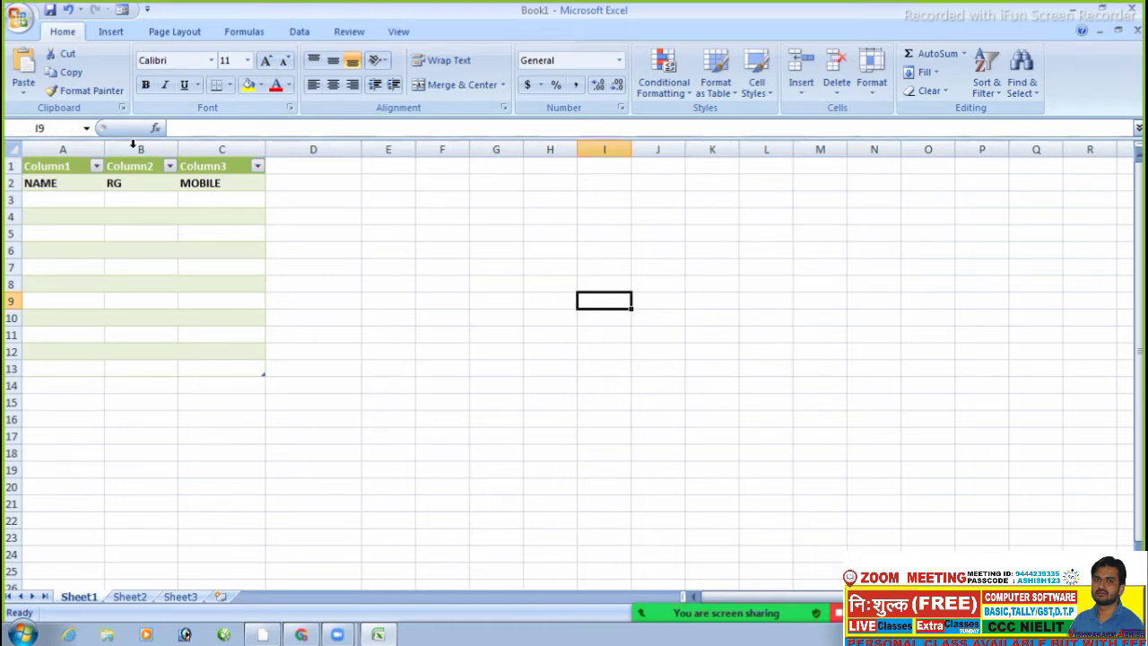
{"action": "left_click_drag", "start_coordinate": [62, 166], "coordinate": [869, 132]}
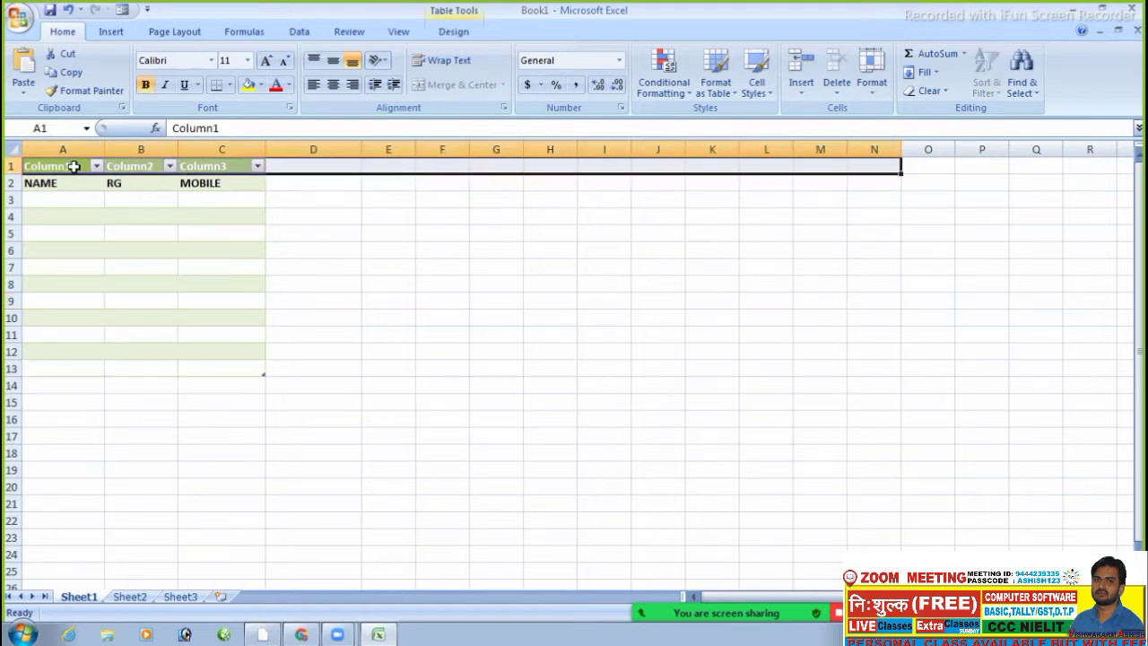
- Apply the purple Table Style Medium 5 to the range A1:H18
{"action": "left_click_drag", "start_coordinate": [67, 164], "coordinate": [574, 457]}
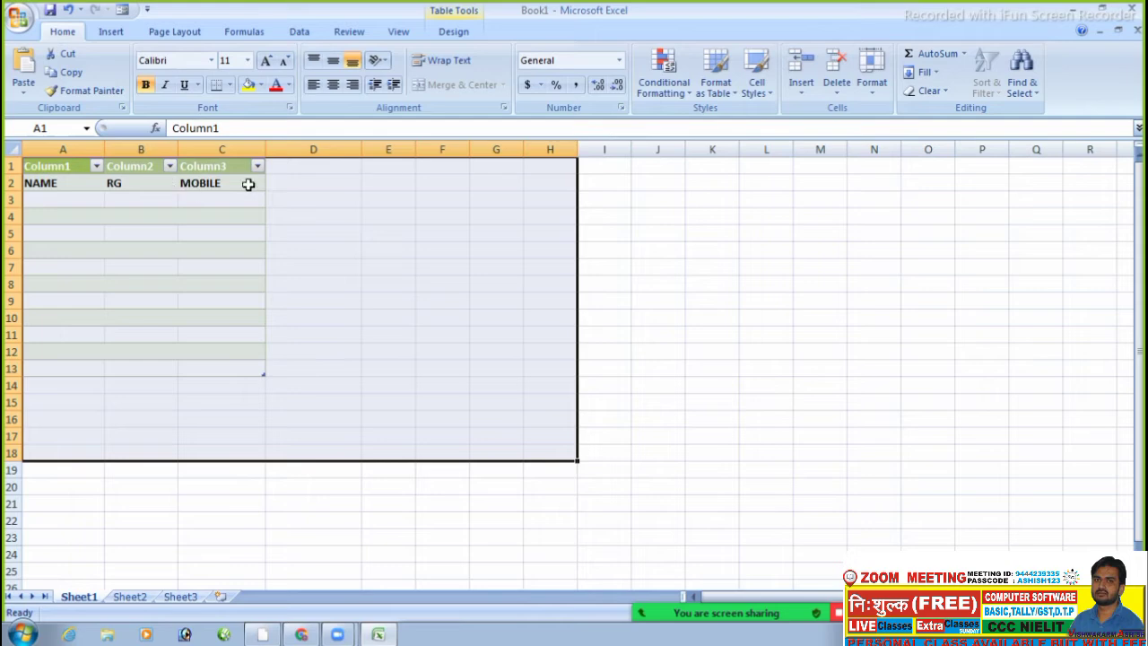
{"action": "left_click", "coordinate": [716, 89]}
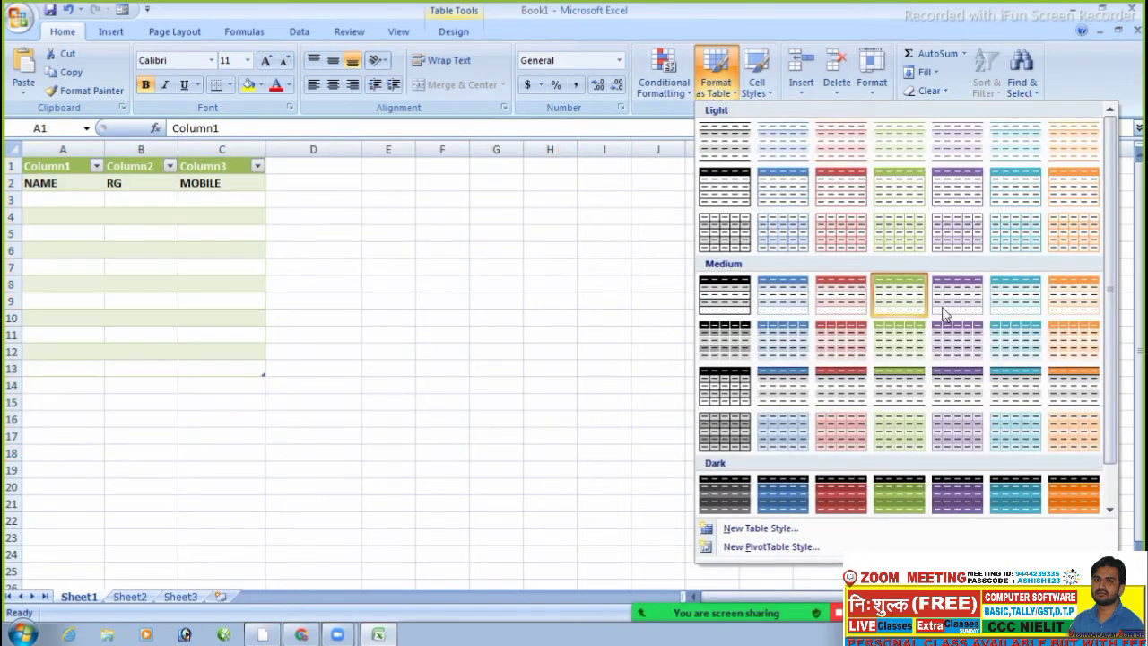
{"action": "left_click", "coordinate": [965, 289]}
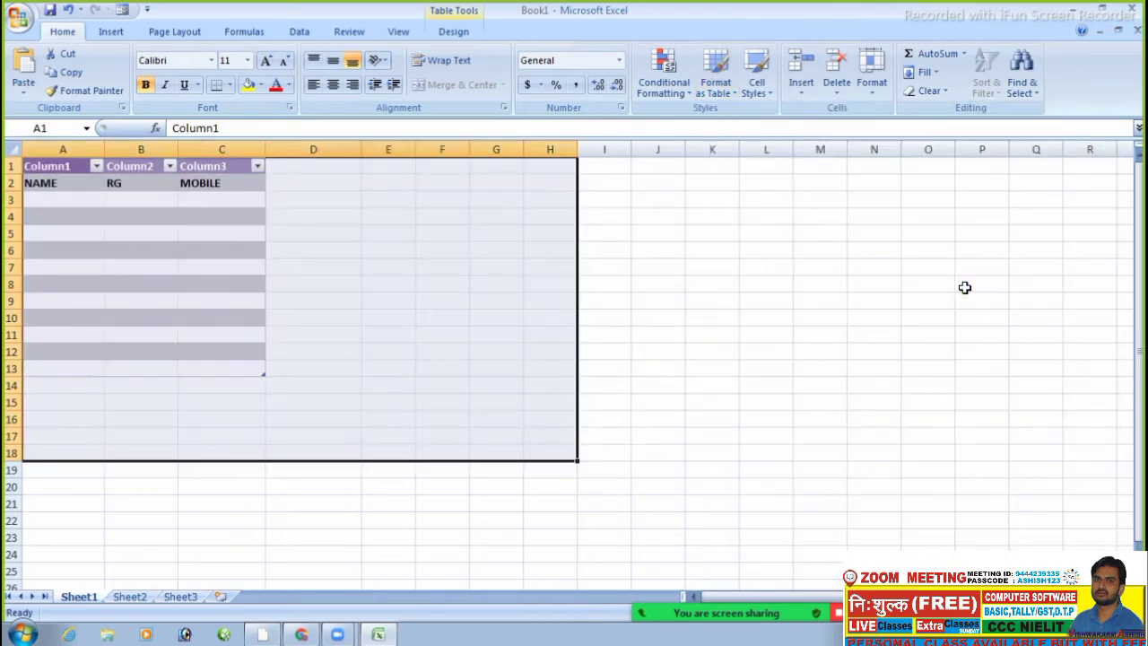
{"action": "left_click", "coordinate": [433, 288]}
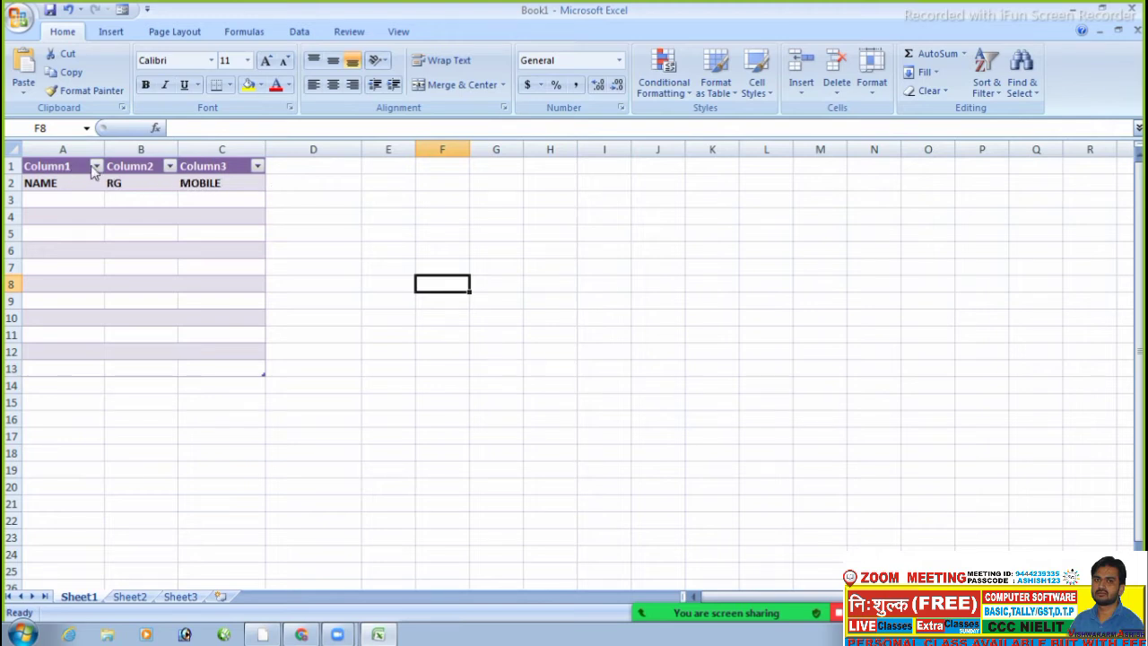
- Open the Column1 Custom Filter dialog from Text Filters and close it unchanged
{"action": "left_click", "coordinate": [95, 167]}
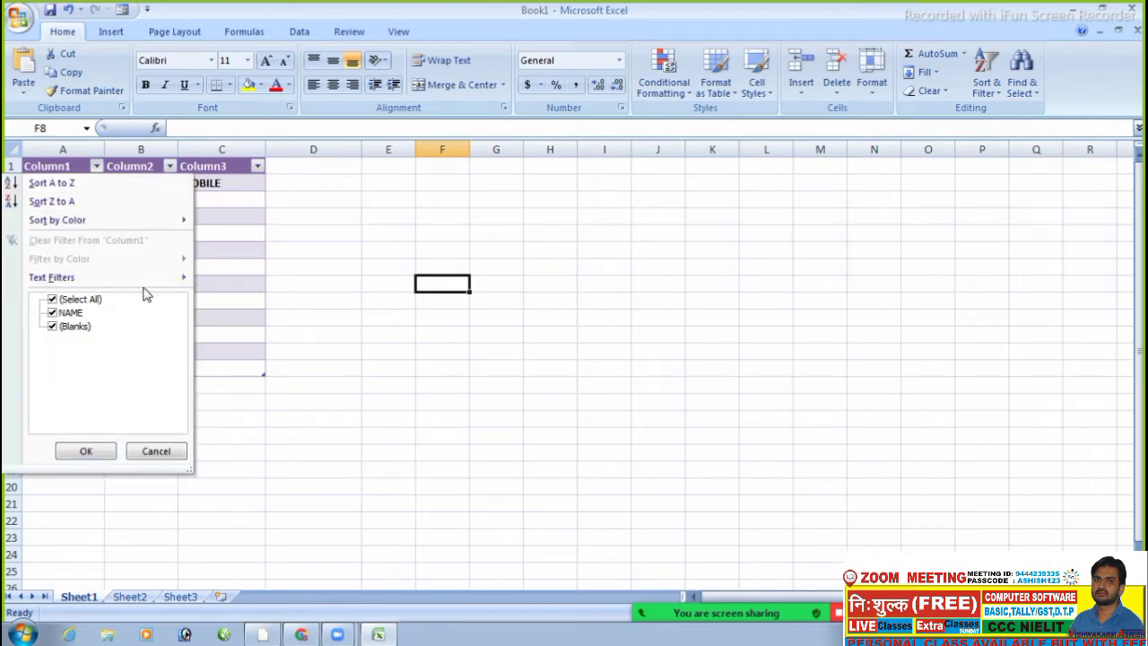
{"action": "mouse_move", "coordinate": [135, 279]}
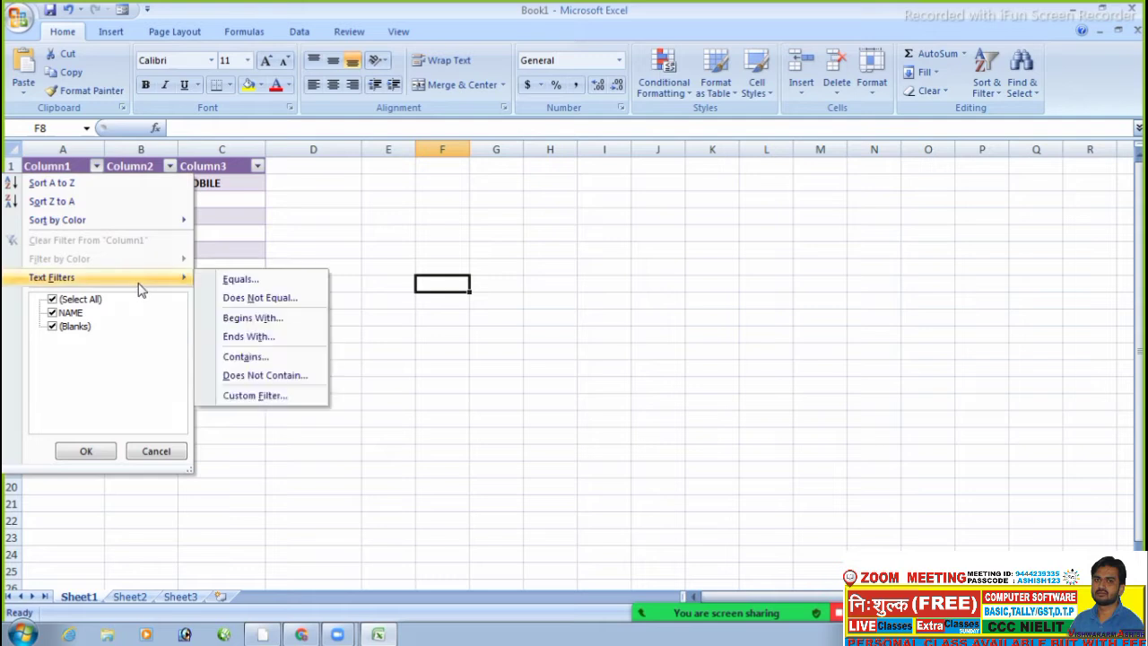
{"action": "left_click", "coordinate": [278, 397]}
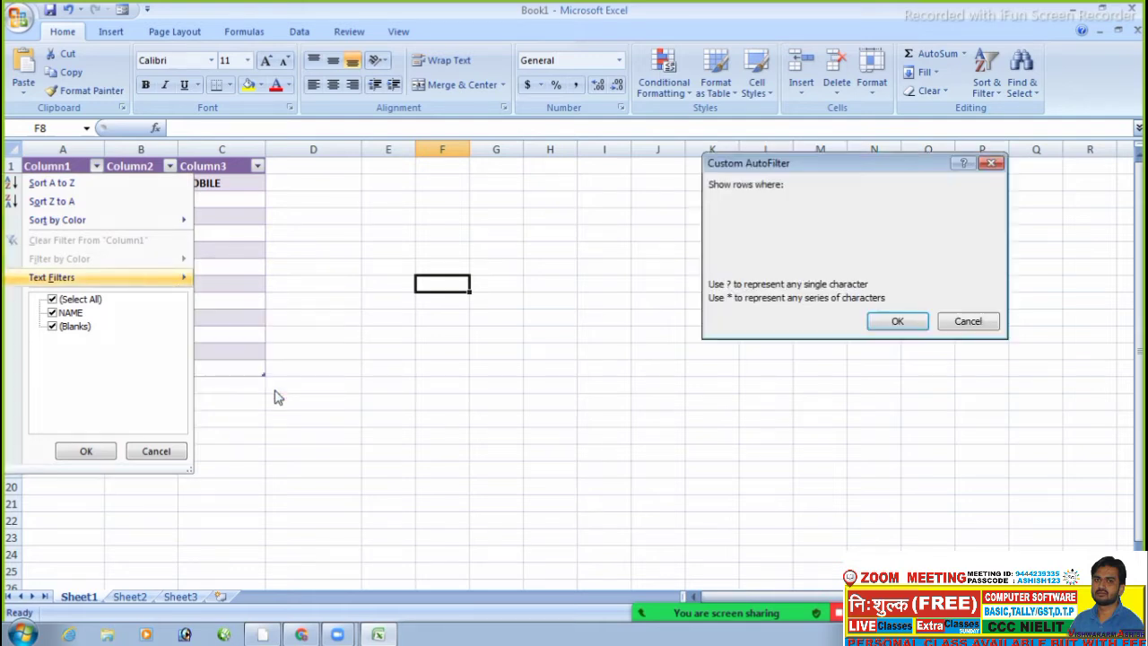
{"action": "left_click", "coordinate": [992, 163]}
- Select all and undo the table formatting and MOBILE header with Ctrl+Z
{"action": "left_click", "coordinate": [584, 428]}
{"action": "key", "text": "ctrl+a"}
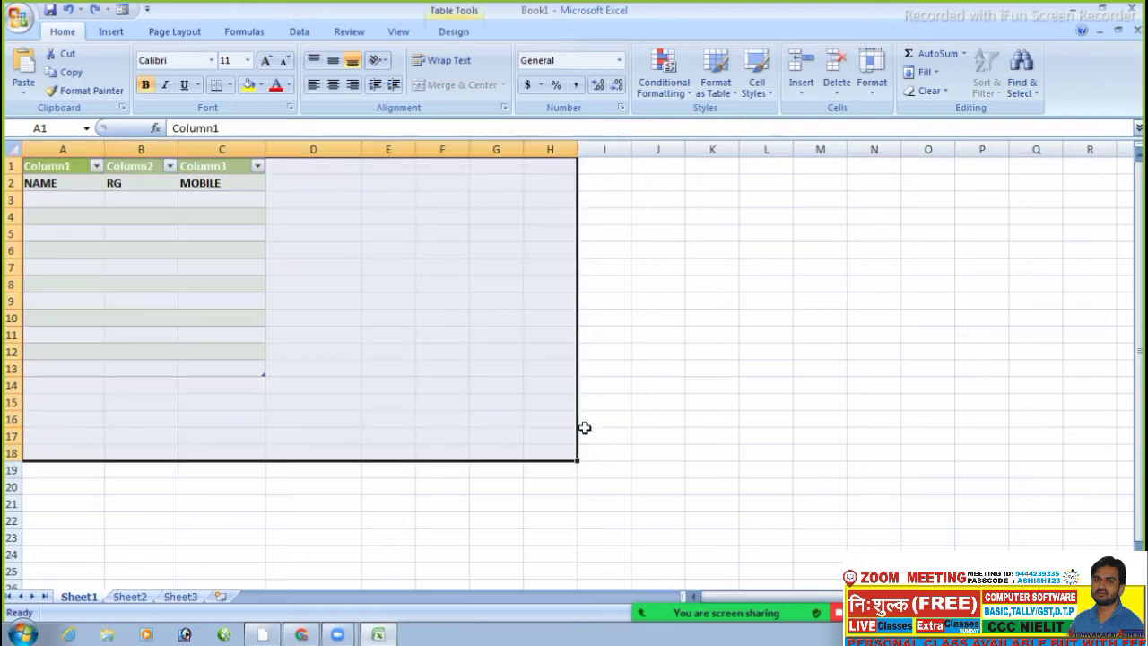
{"action": "key", "text": "ctrl+z"}
{"action": "key", "text": "ctrl+z"}
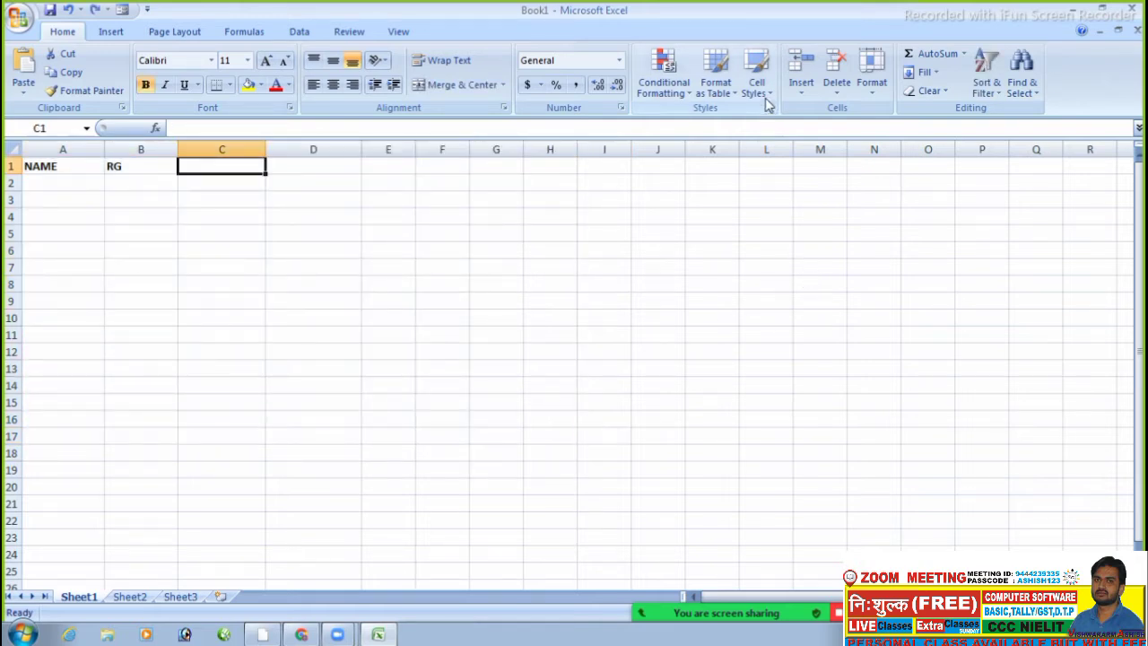
- Open the Cell Styles gallery on the Home tab over the NAME, RG sheet
{"action": "left_click", "coordinate": [765, 88]}
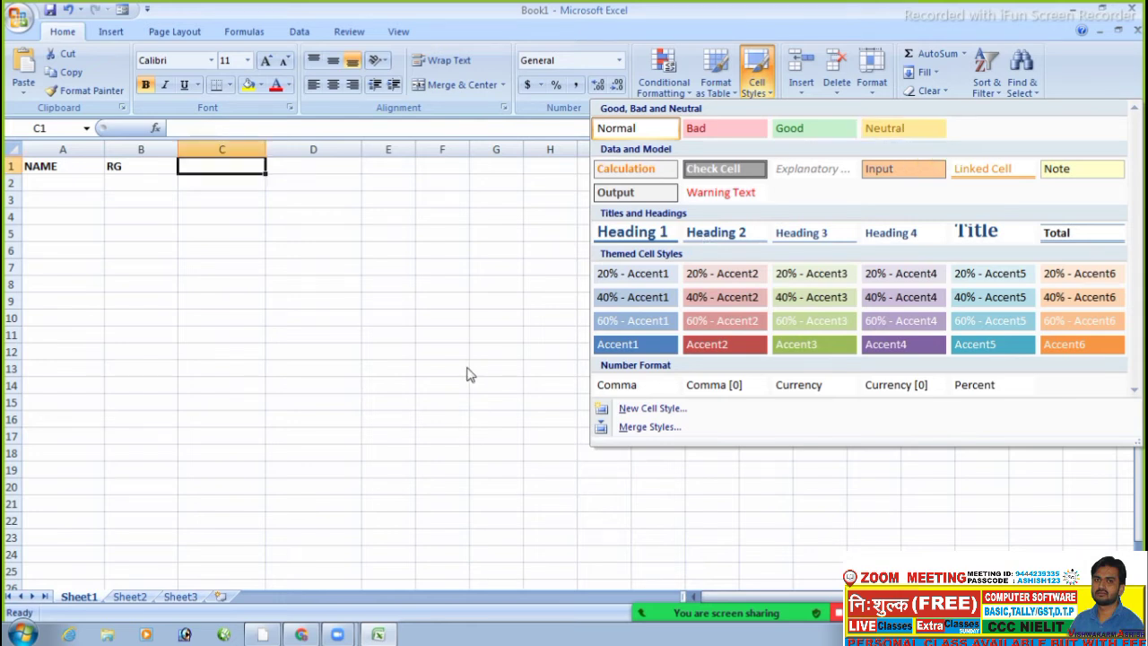
- Select cell E4 and browse the Cell Styles gallery without applying a style
{"action": "left_click", "coordinate": [416, 297]}
{"action": "left_click", "coordinate": [413, 283]}
{"action": "left_click", "coordinate": [406, 219]}
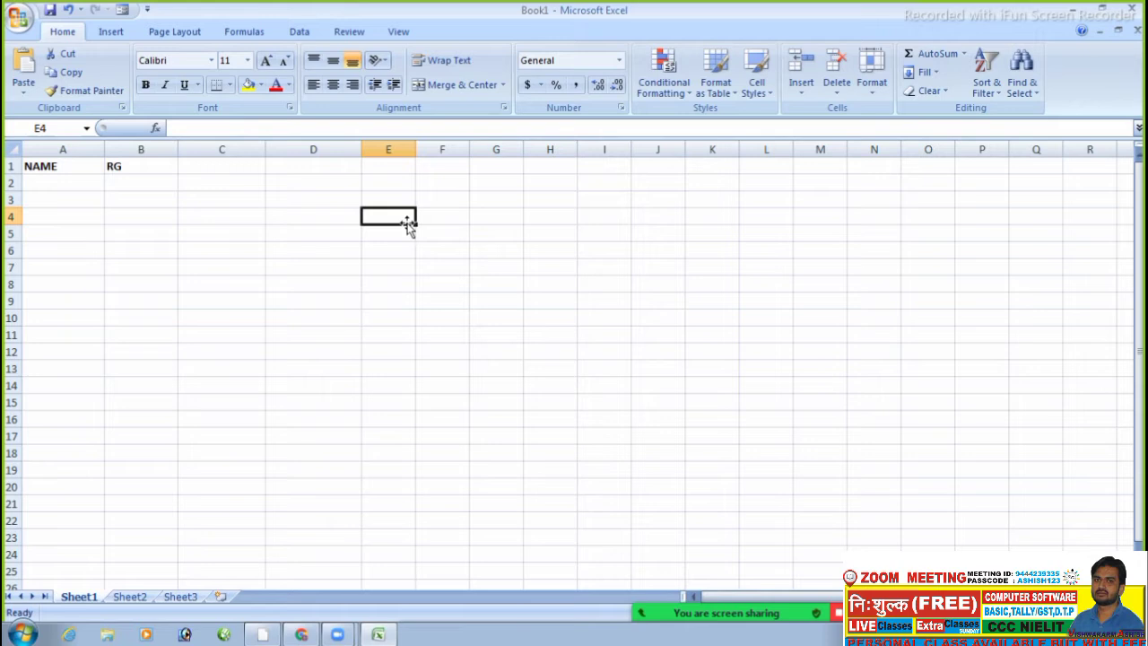
{"action": "left_click", "coordinate": [755, 88]}
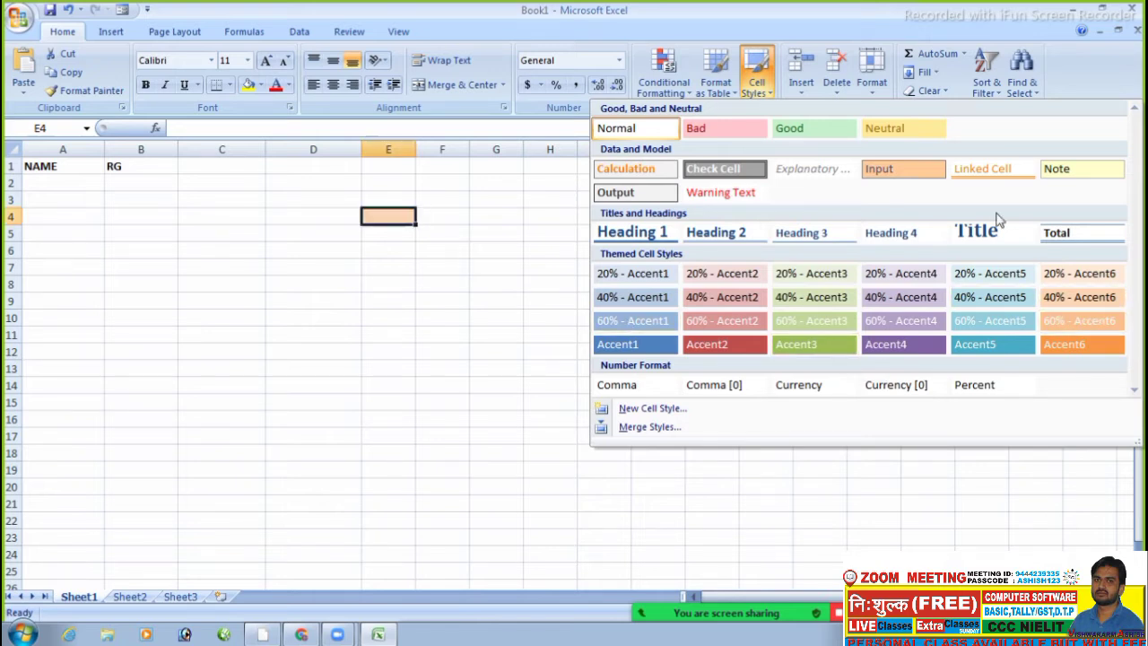
{"action": "left_click", "coordinate": [249, 243]}
- Apply the Heading 4 cell style to empty cell D1
{"action": "left_click", "coordinate": [299, 168]}
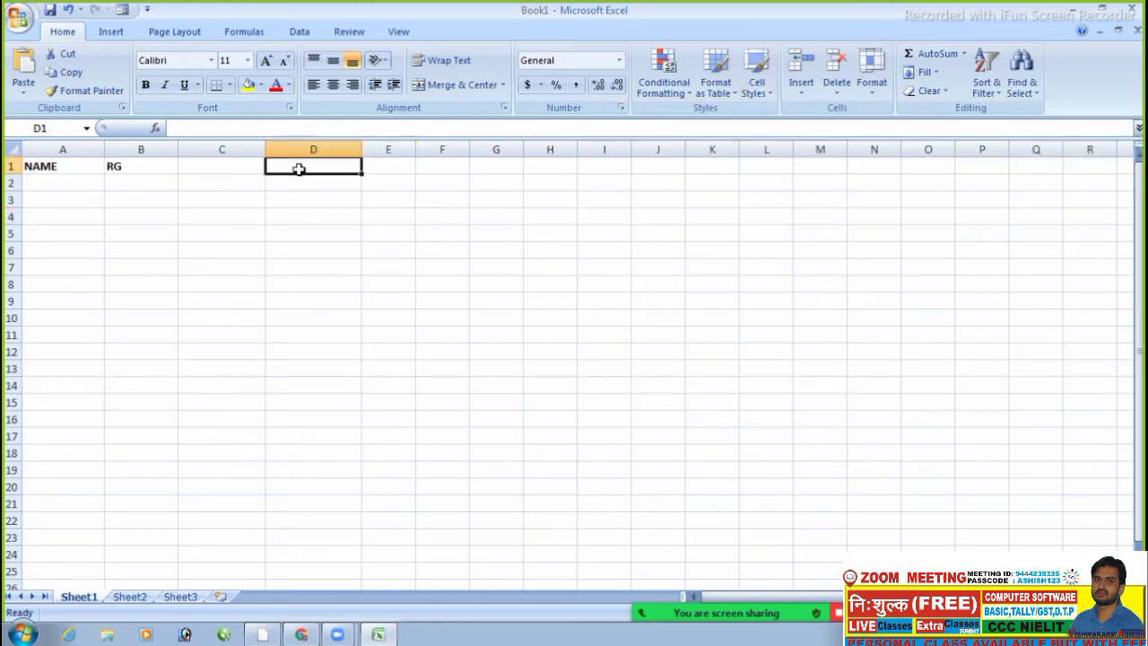
{"action": "left_click", "coordinate": [758, 86]}
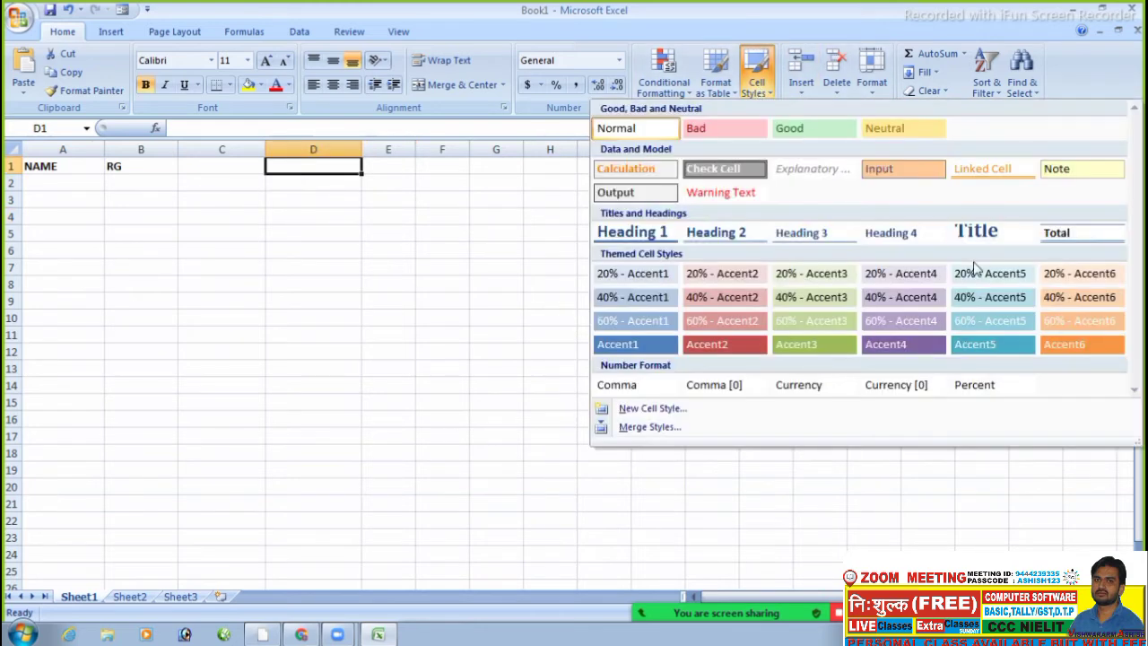
{"action": "left_click", "coordinate": [912, 237]}
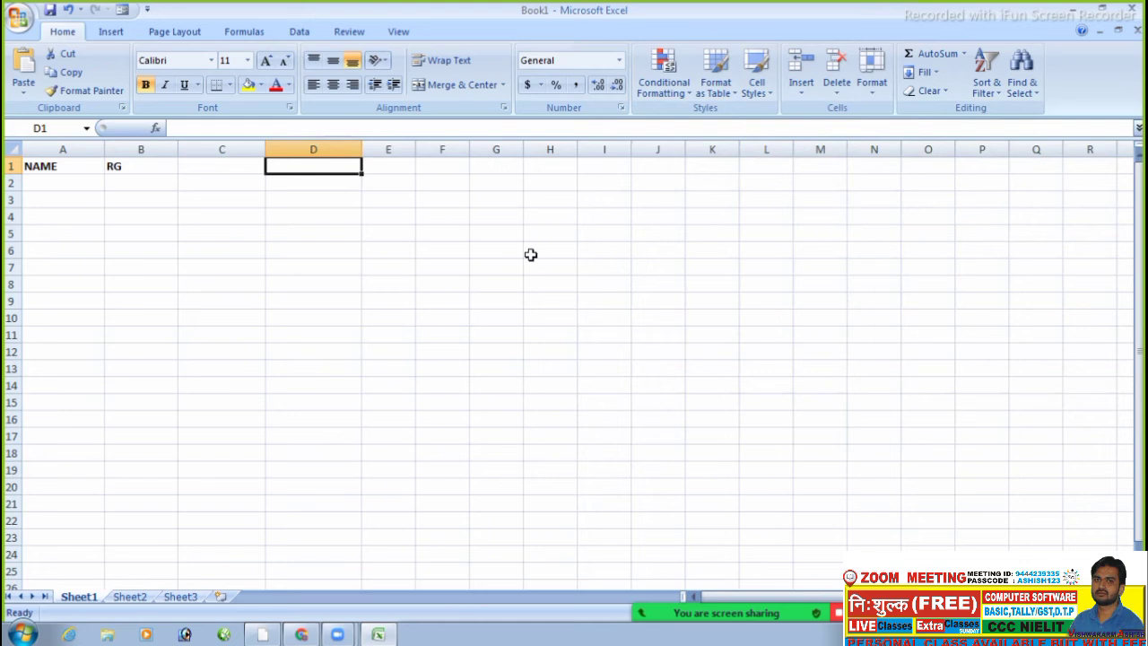
- Enter RAM in D1 and give it the Title cell style
{"action": "type", "text": "RAM"}
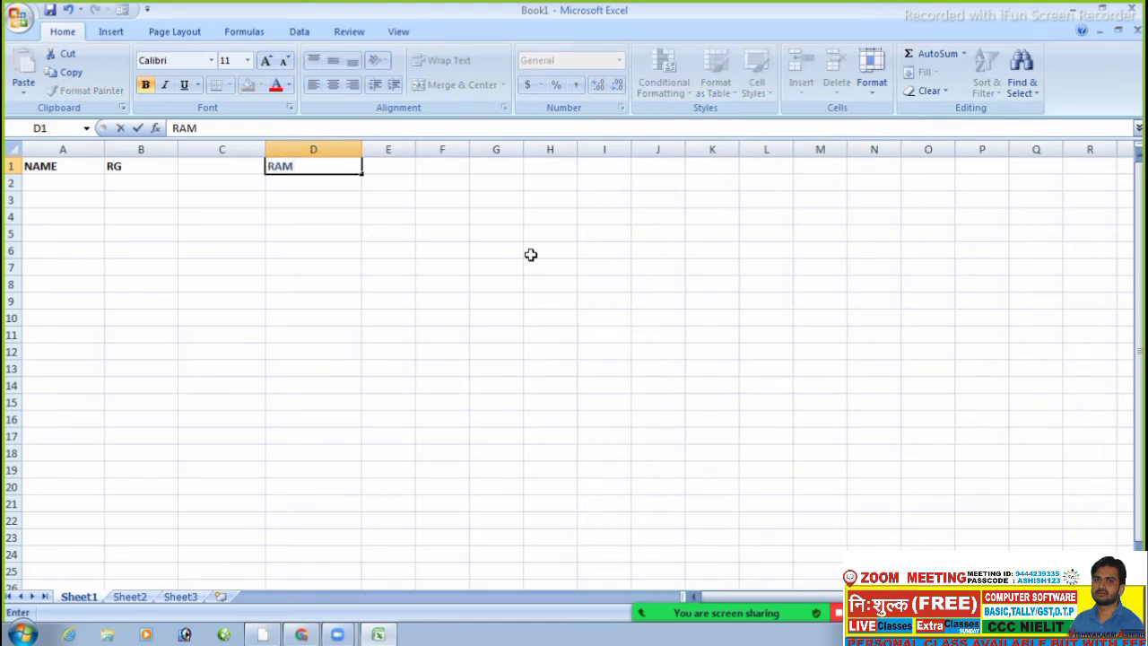
{"action": "key", "text": "Return"}
{"action": "key", "text": "Up"}
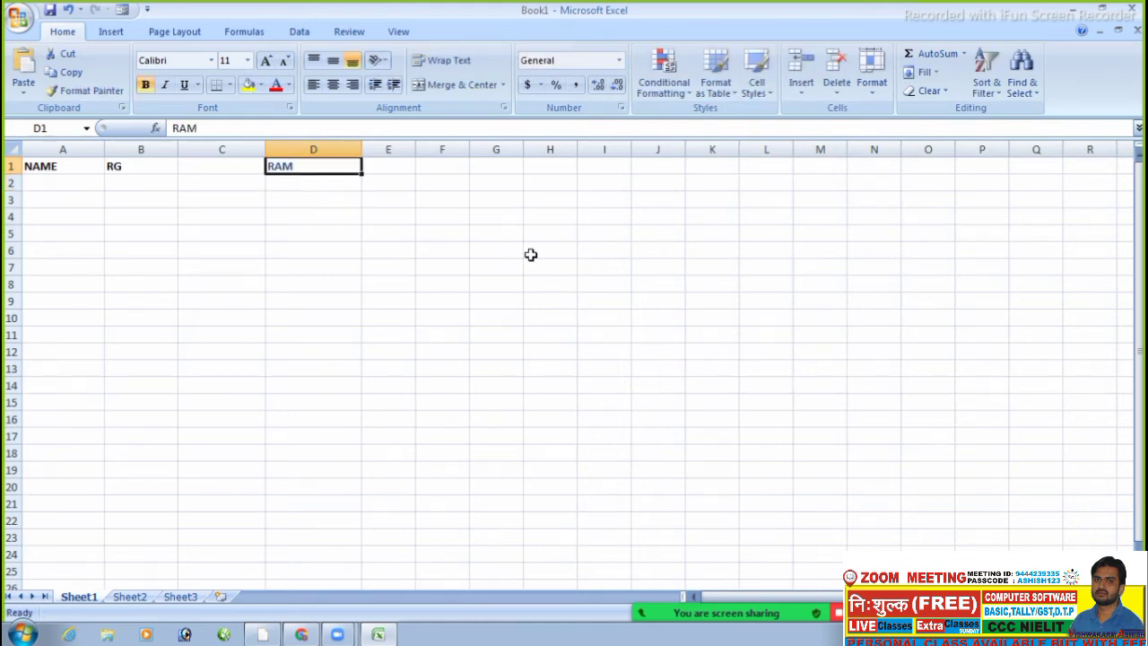
{"action": "left_click", "coordinate": [756, 76]}
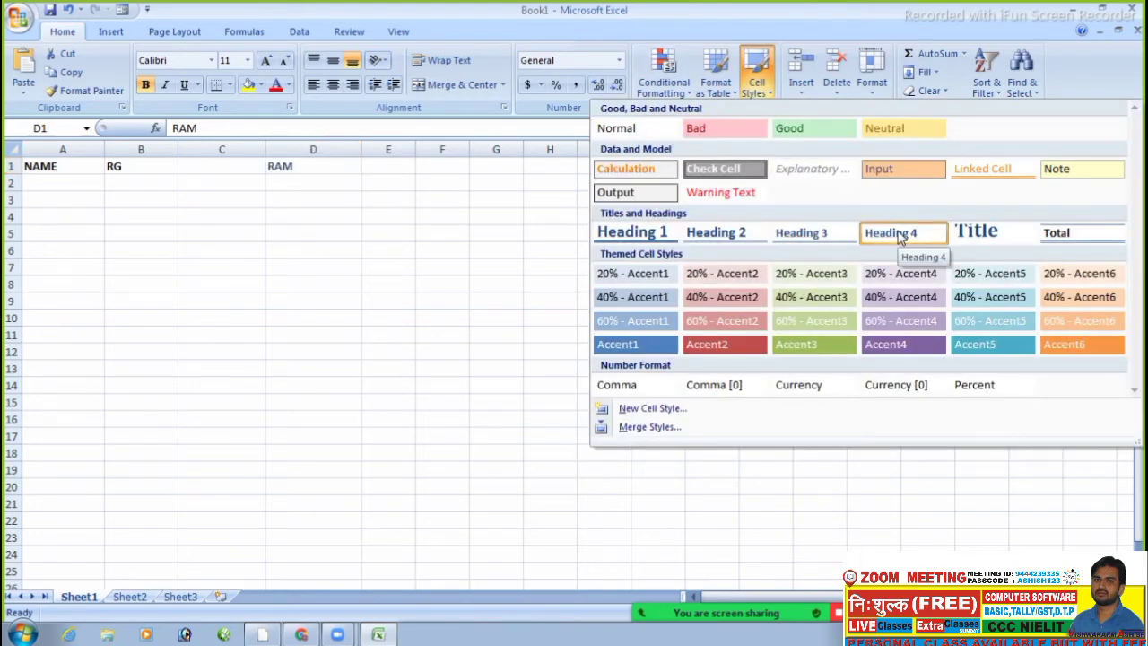
{"action": "left_click", "coordinate": [974, 232]}
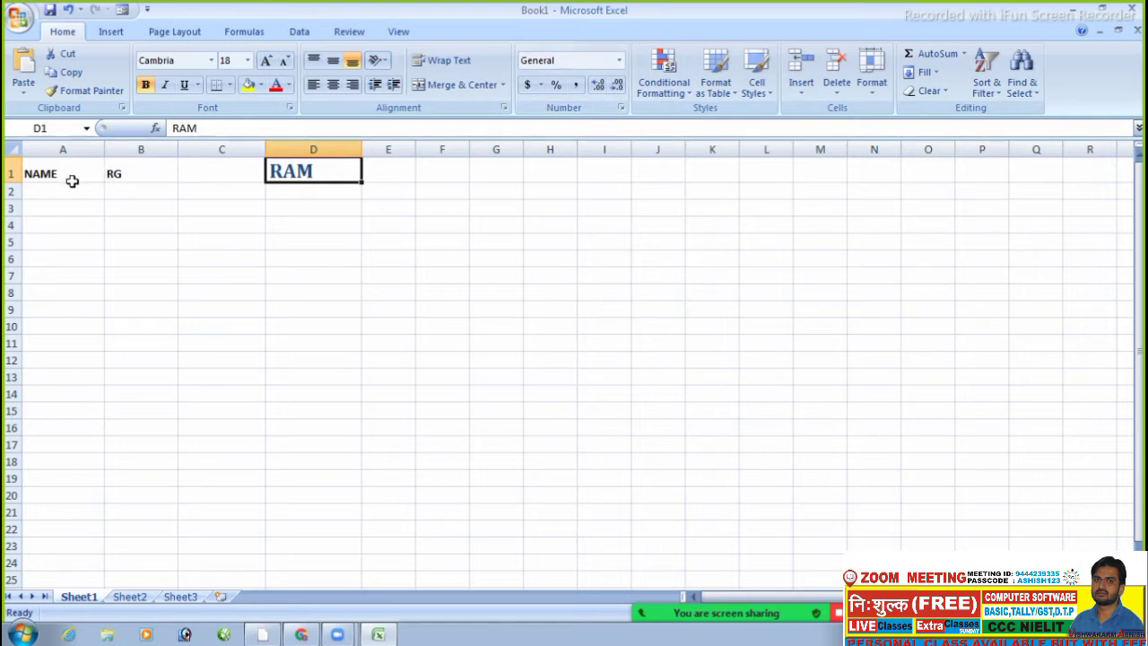
- Apply the Title cell style to header row A1:H1, then view the Conditional Formatting options
{"action": "left_click_drag", "start_coordinate": [68, 178], "coordinate": [533, 171]}
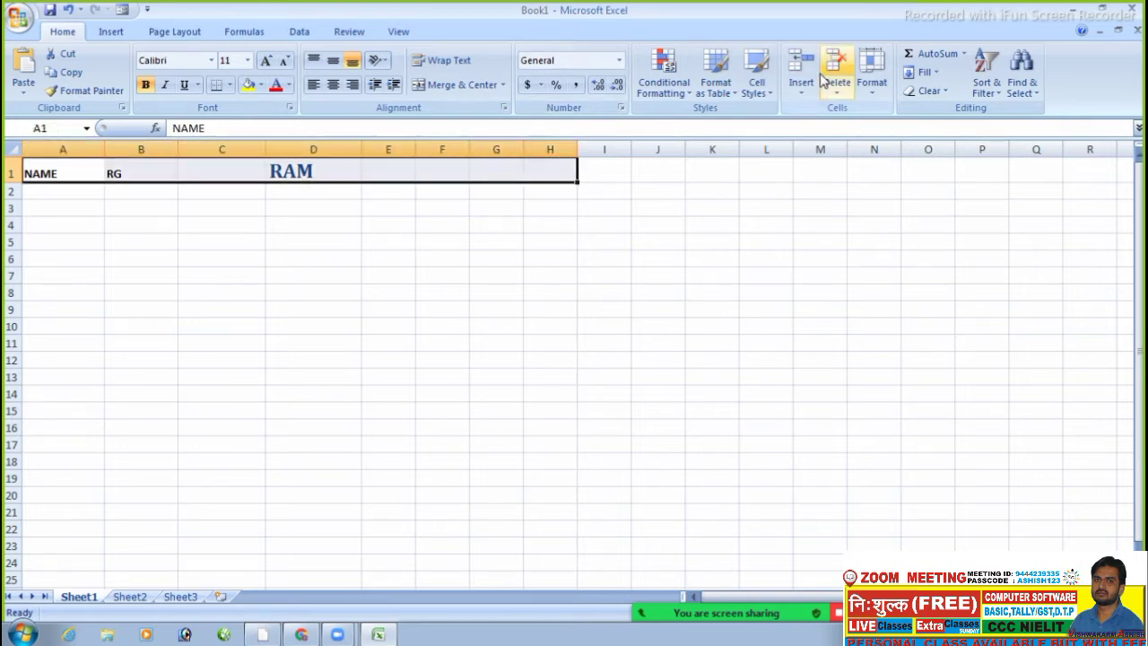
{"action": "left_click", "coordinate": [758, 81]}
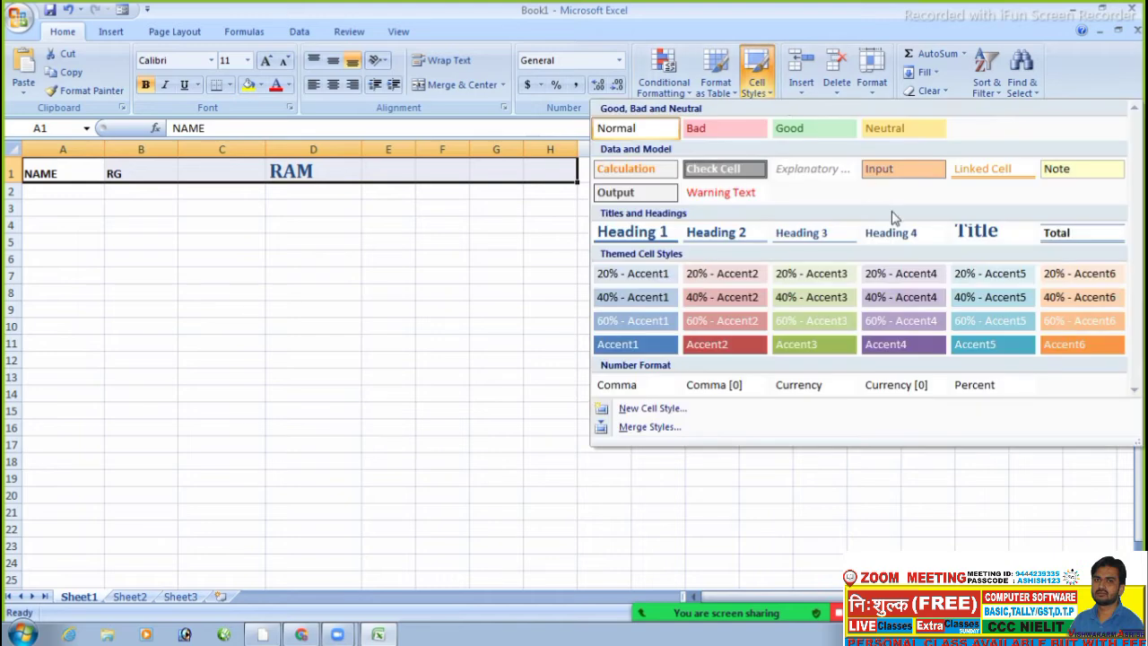
{"action": "left_click", "coordinate": [960, 235]}
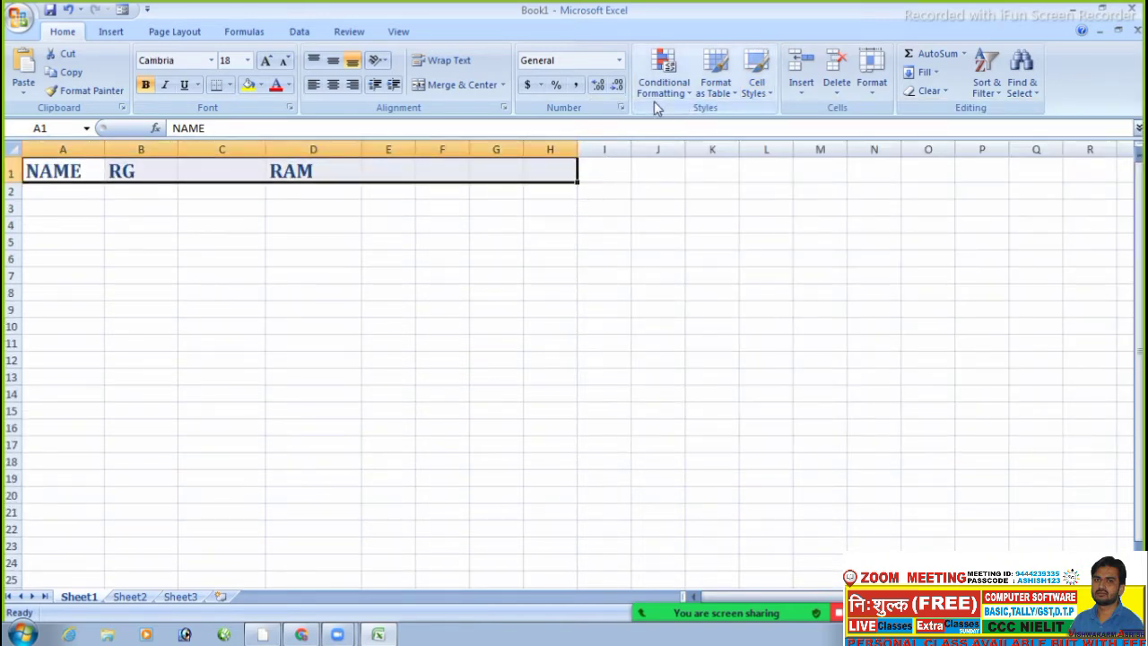
{"action": "left_click", "coordinate": [756, 86]}
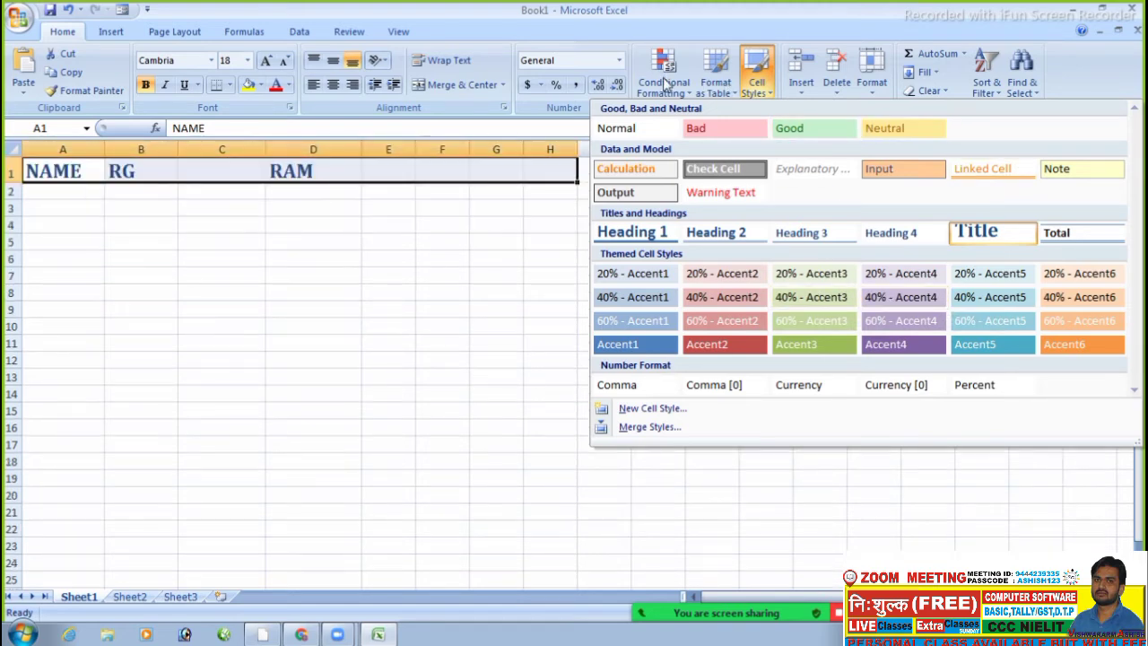
{"action": "left_click", "coordinate": [665, 90]}
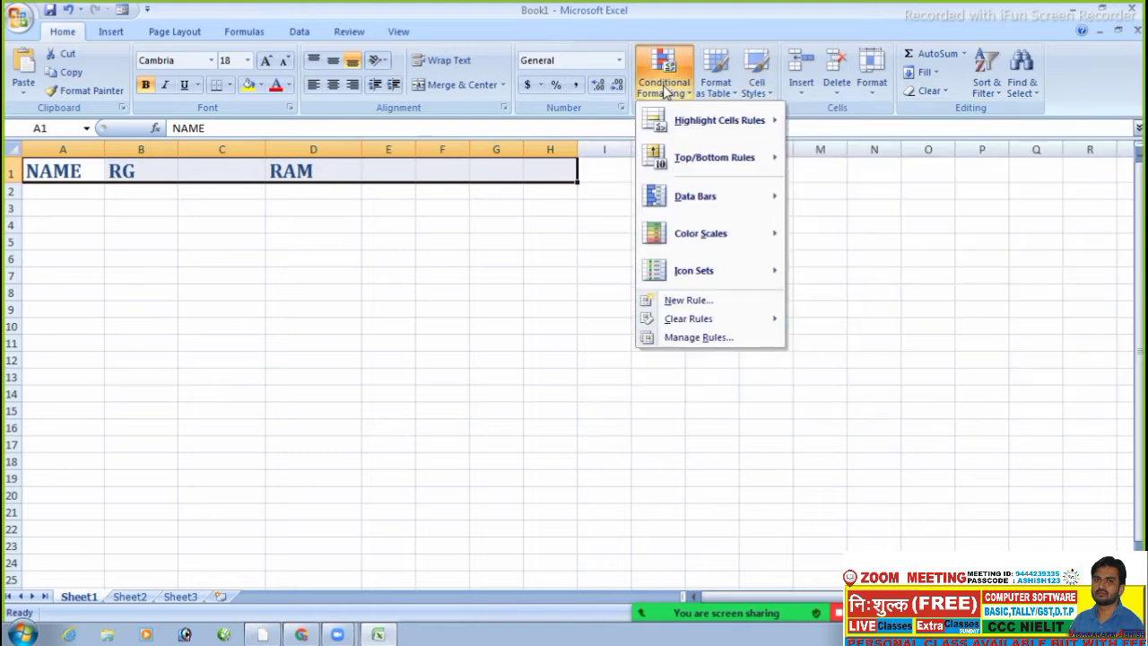
{"action": "left_click", "coordinate": [751, 87]}
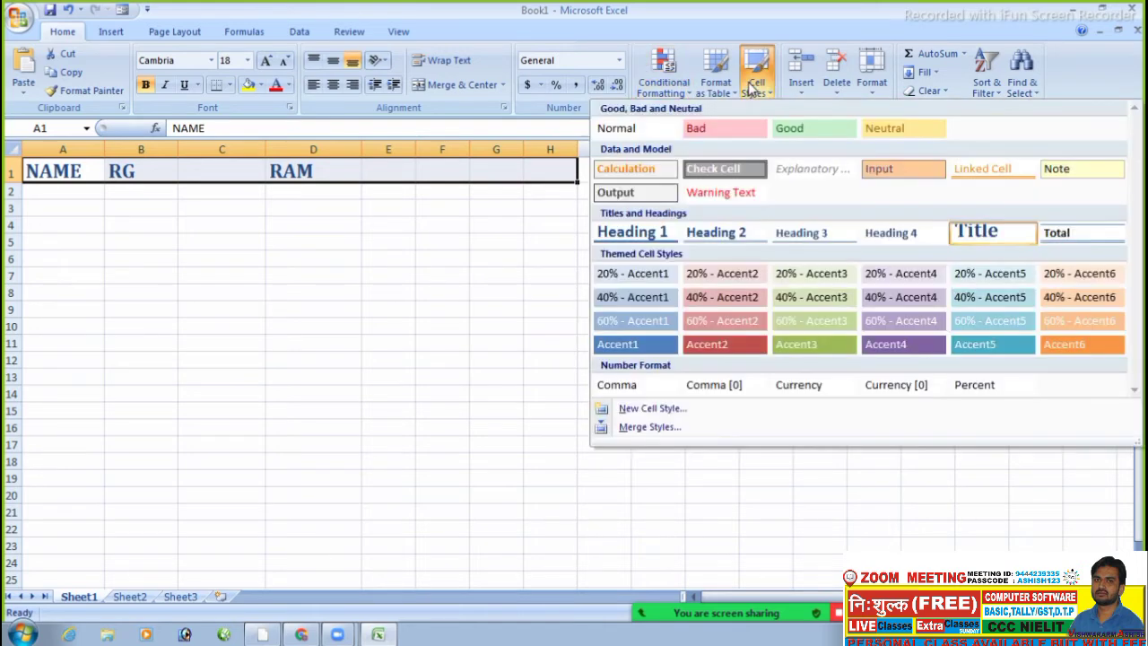
{"action": "left_click", "coordinate": [664, 94]}
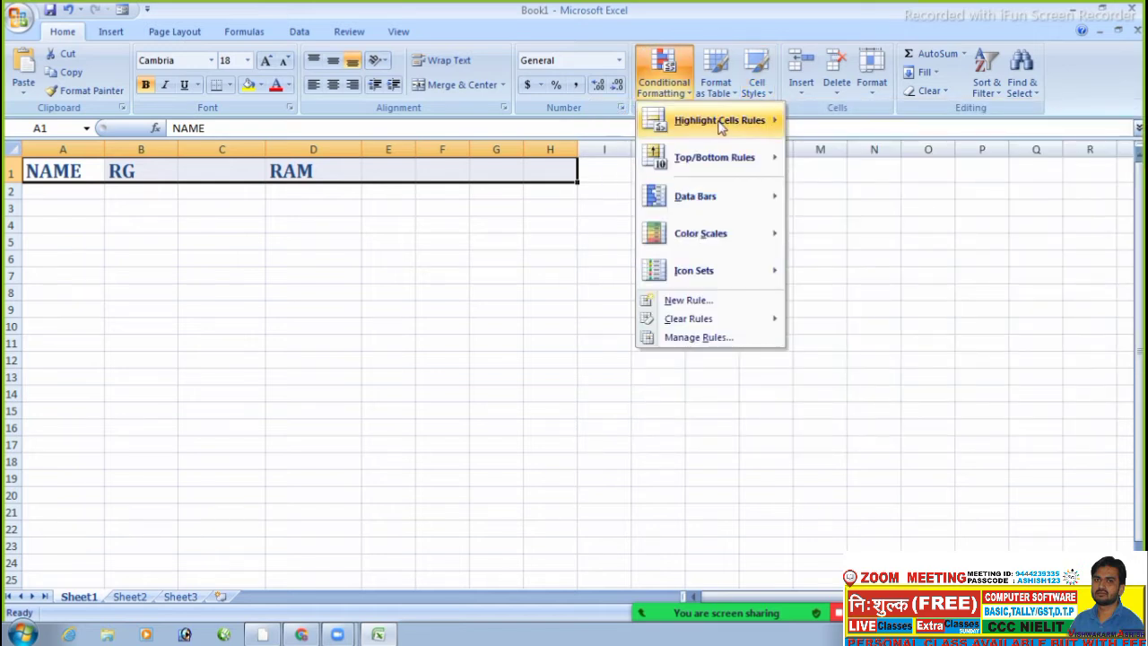
{"action": "mouse_move", "coordinate": [723, 126]}
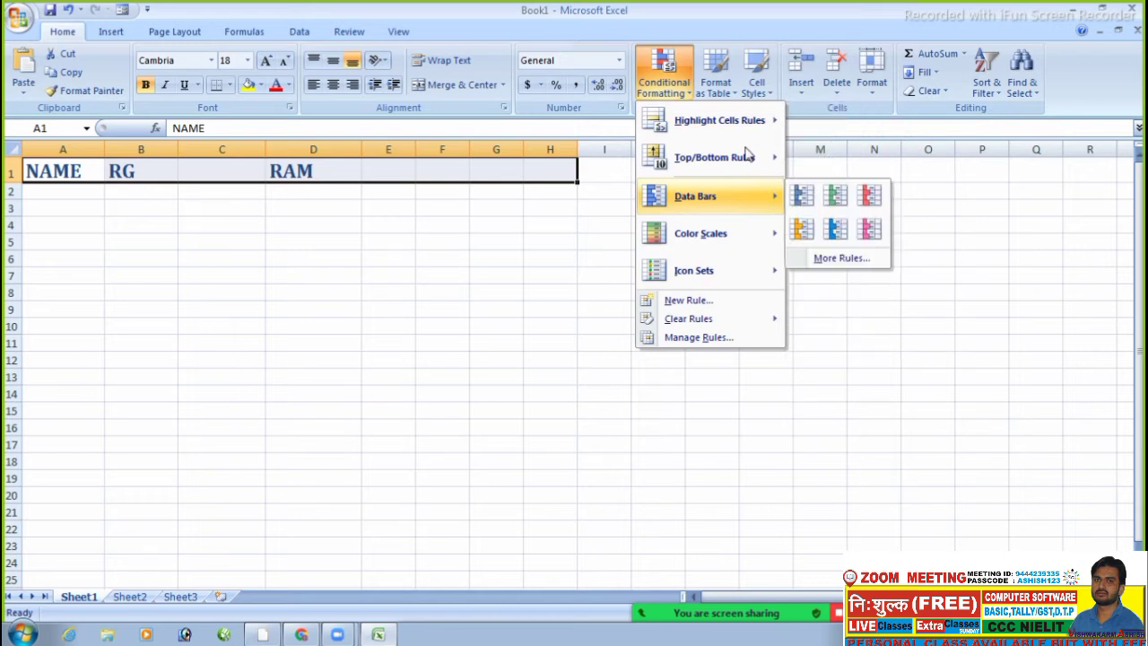
{"action": "mouse_move", "coordinate": [749, 159]}
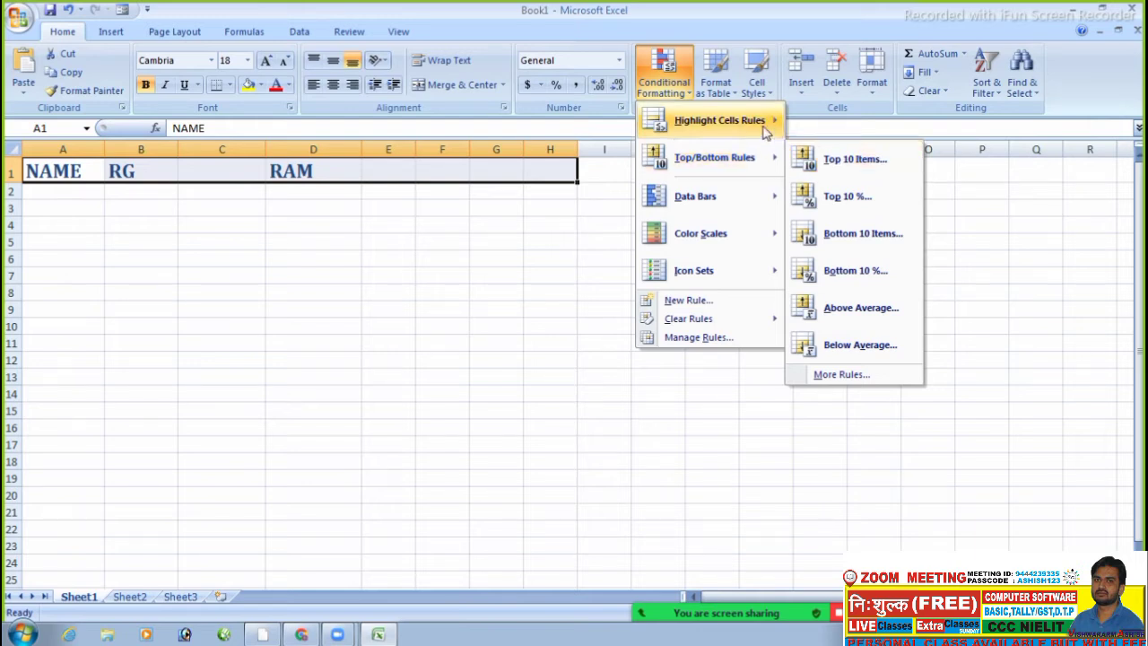
{"action": "mouse_move", "coordinate": [744, 120]}
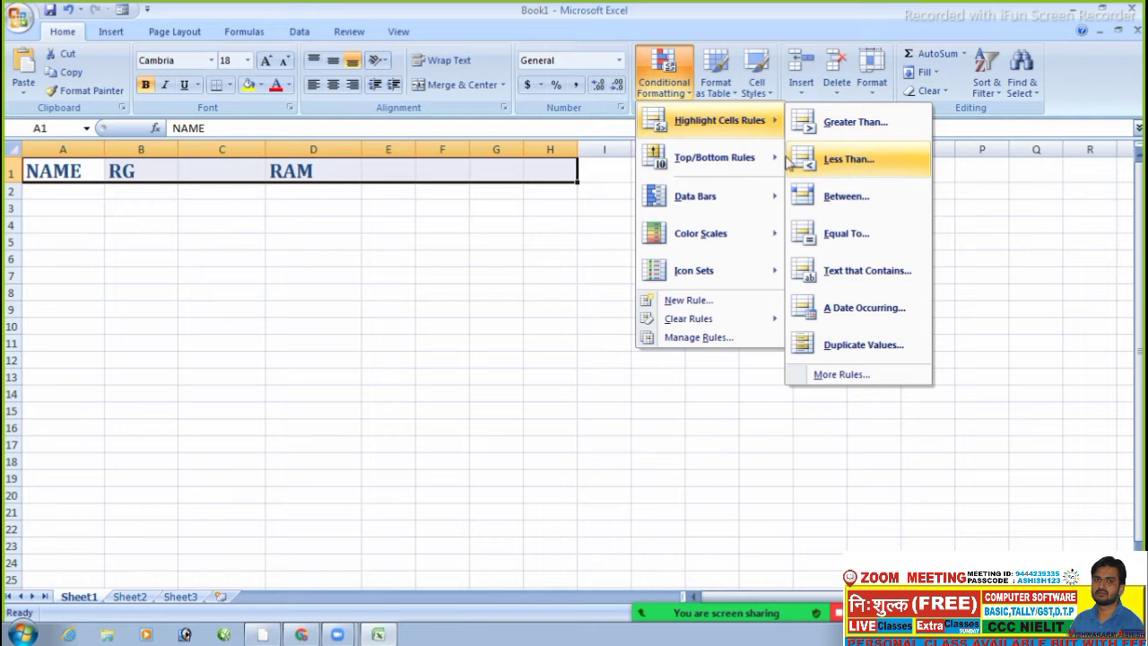
{"action": "mouse_move", "coordinate": [743, 197]}
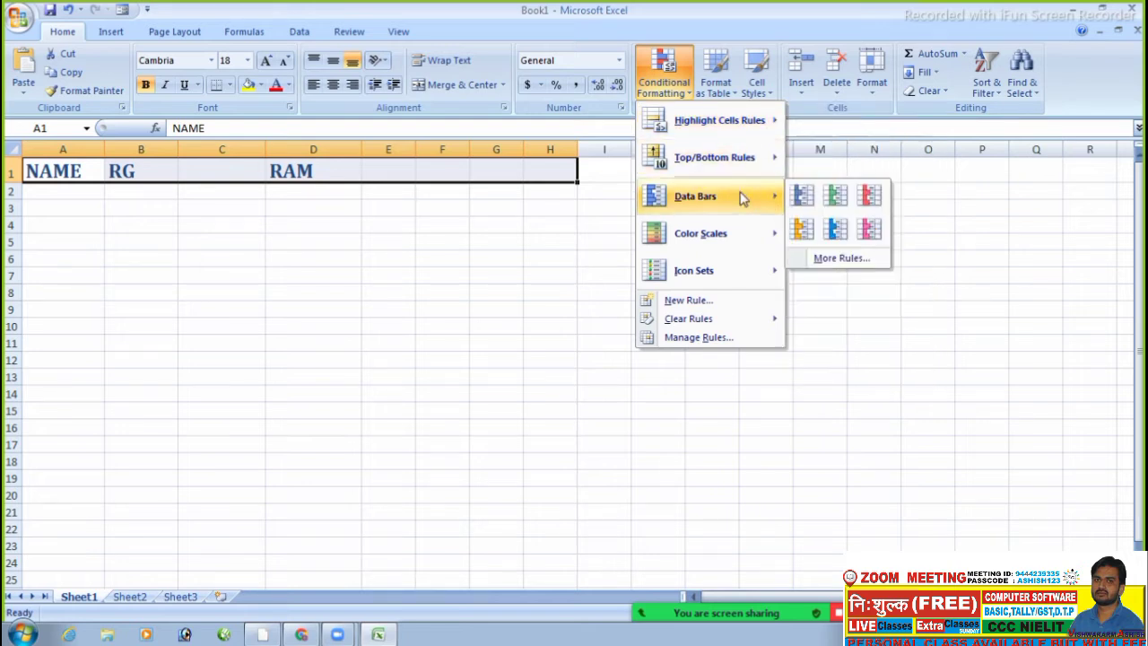
{"action": "left_click", "coordinate": [450, 239]}
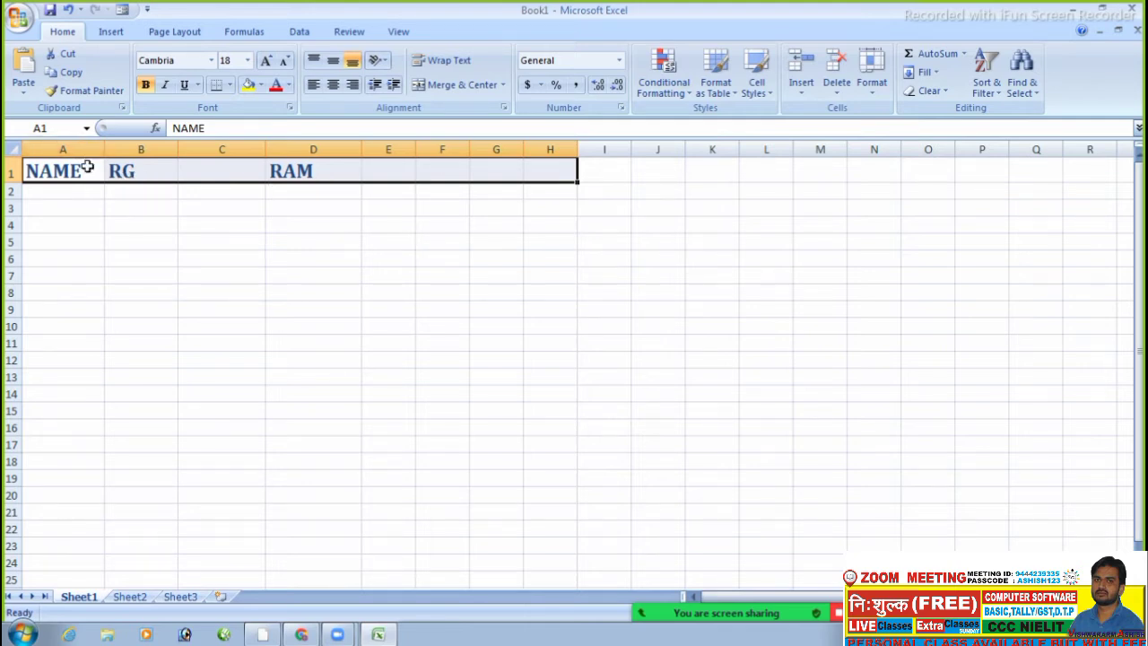
{"action": "left_click_drag", "start_coordinate": [87, 164], "coordinate": [670, 403]}
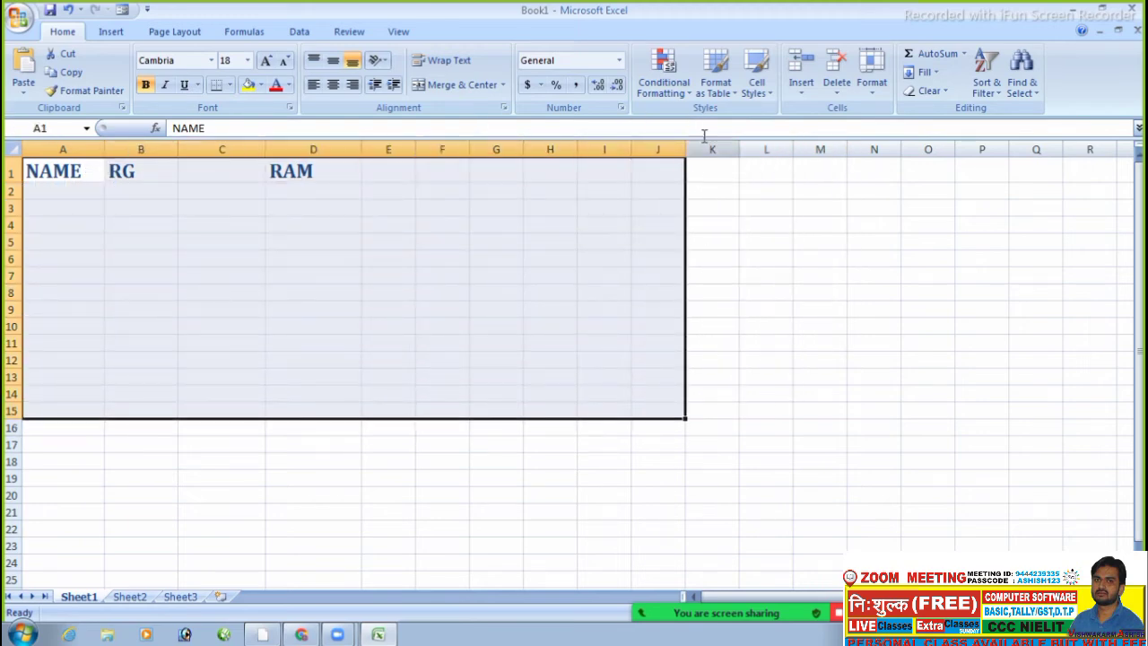
{"action": "left_click", "coordinate": [718, 98]}
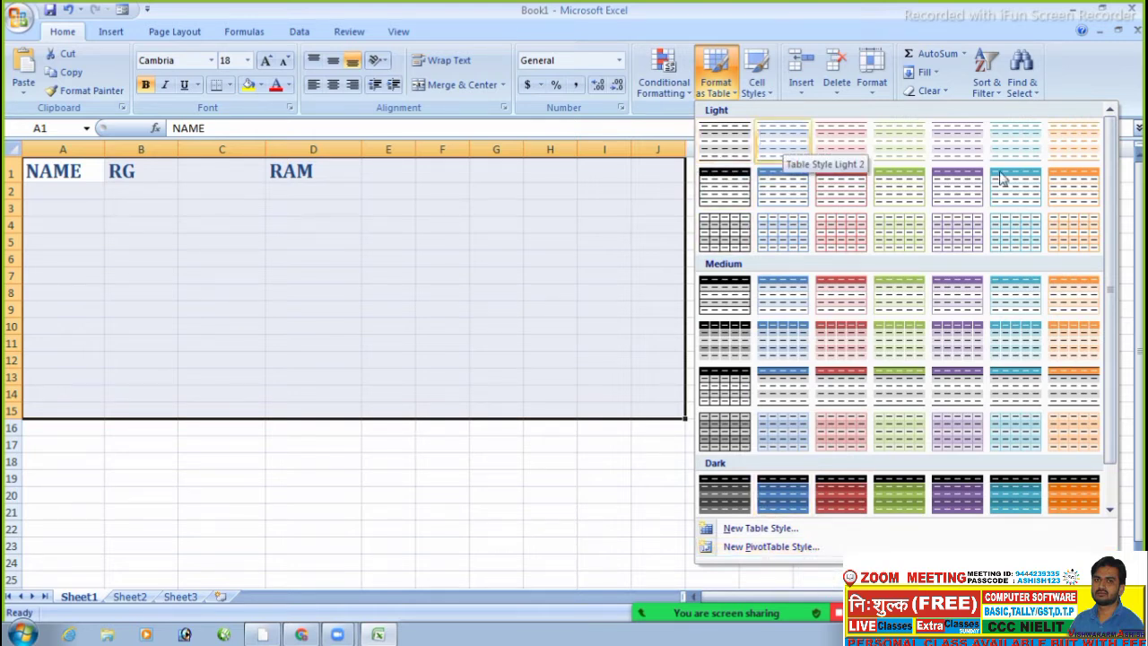
{"action": "scroll", "coordinate": [1117, 241], "scroll_direction": "down", "scroll_amount": 1}
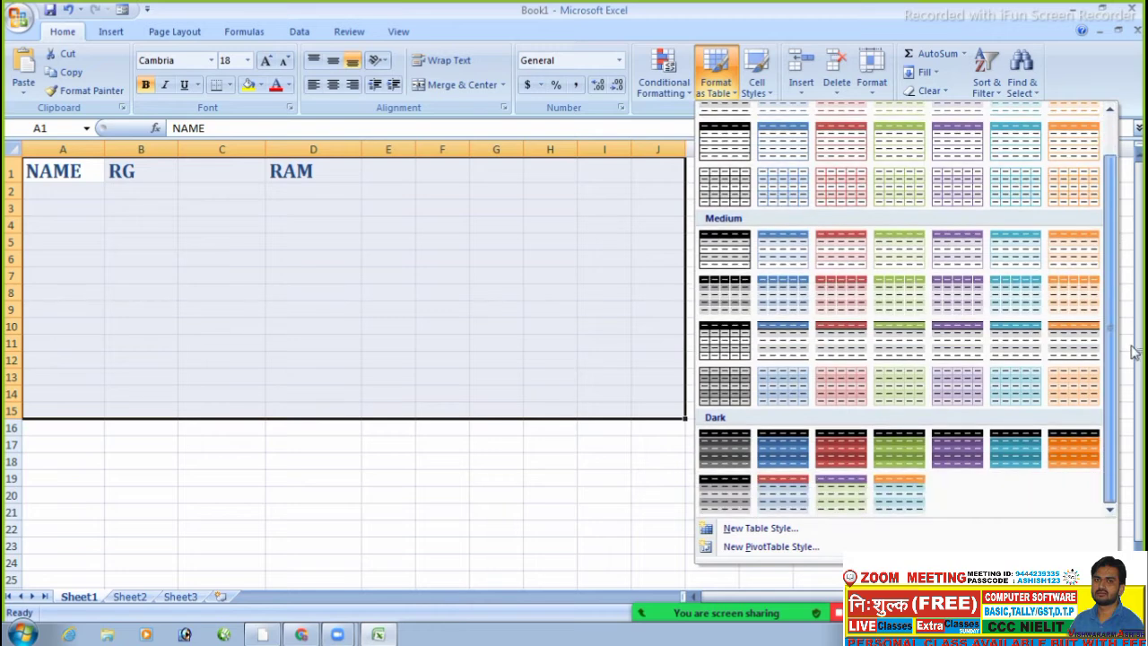
{"action": "left_click", "coordinate": [1130, 302]}
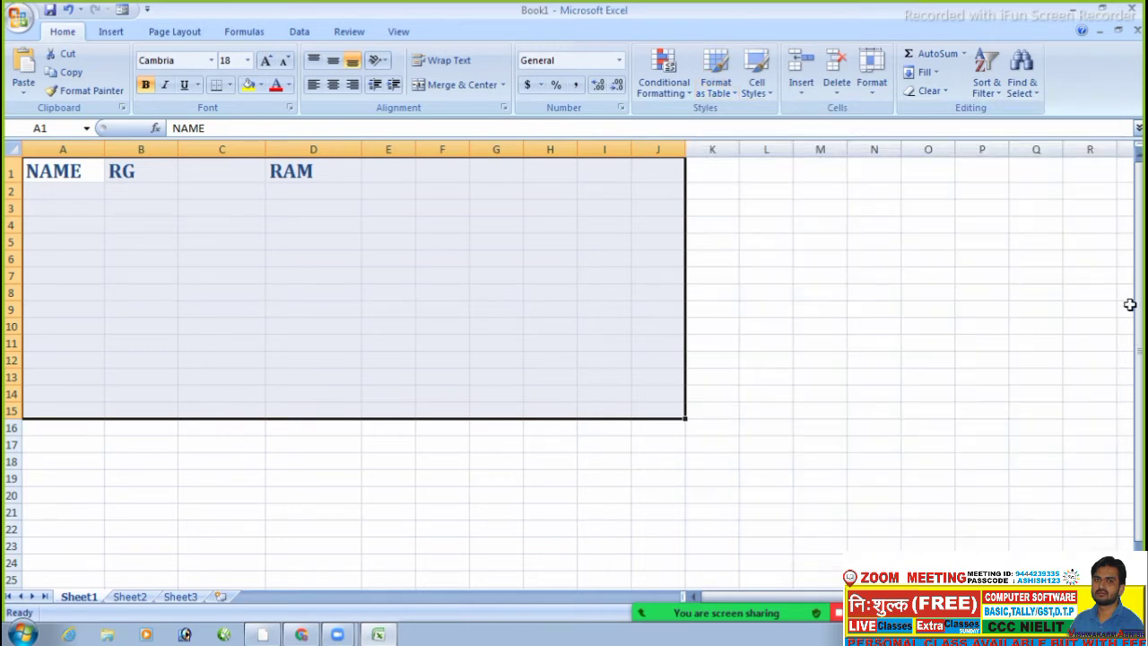
{"action": "left_click", "coordinate": [721, 79]}
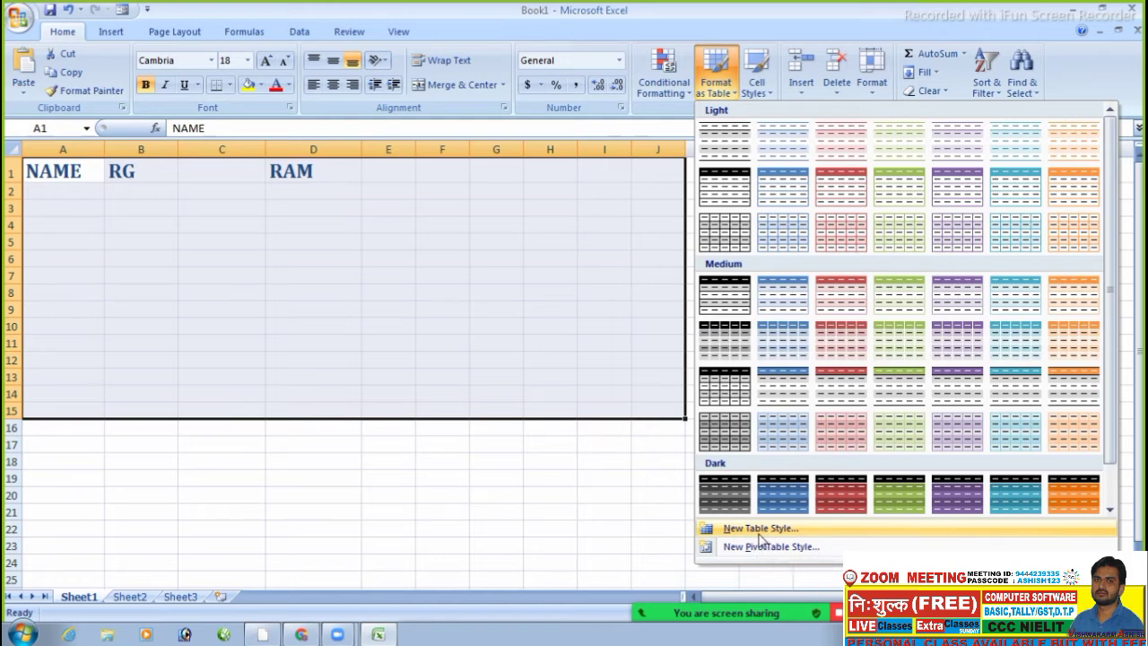
{"action": "left_click", "coordinate": [759, 531]}
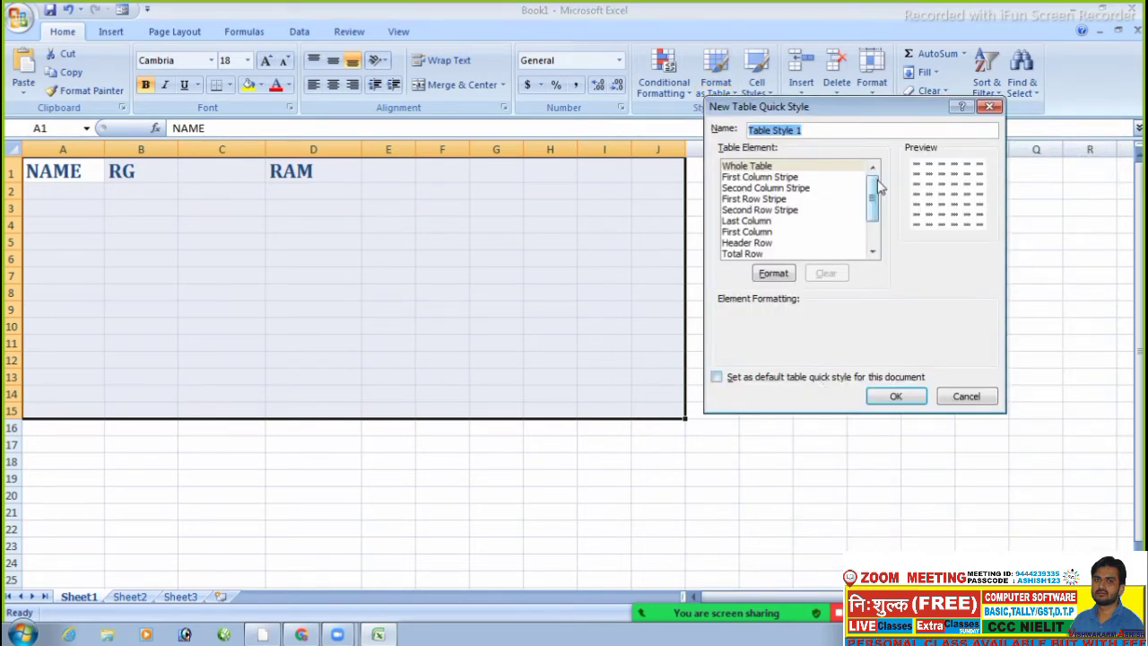
{"action": "left_click", "coordinate": [991, 109]}
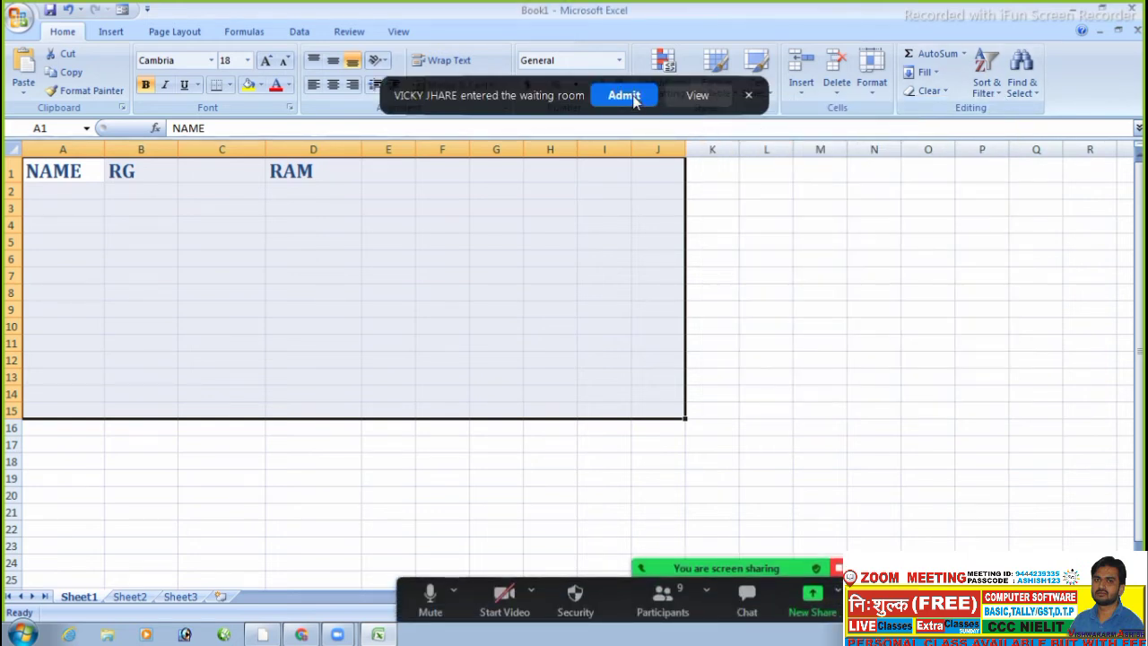
{"action": "left_click", "coordinate": [633, 97]}
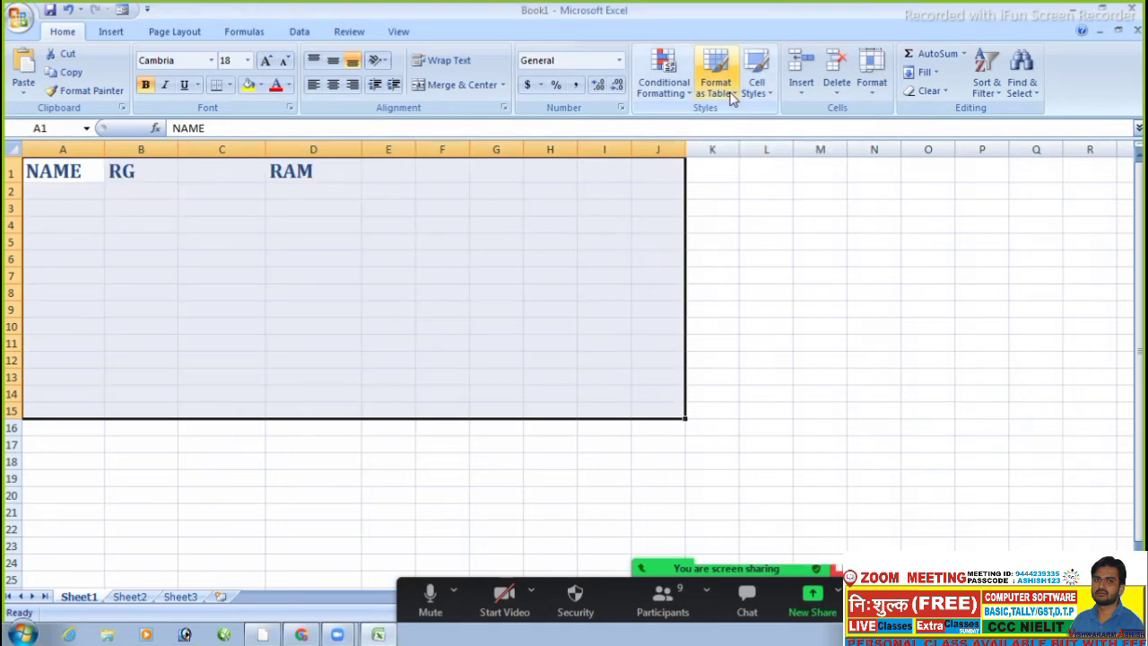
{"action": "left_click", "coordinate": [731, 98]}
{"action": "left_click", "coordinate": [731, 96]}
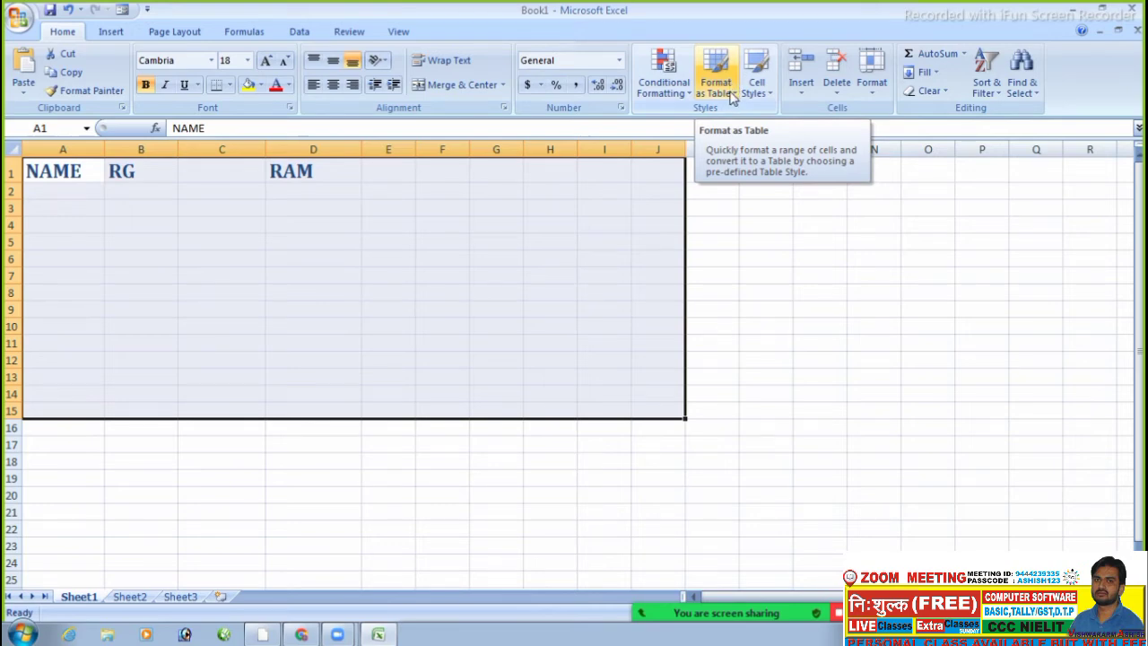
- Convert the range to a table with an orange light style, then undo it
{"action": "left_click", "coordinate": [731, 97]}
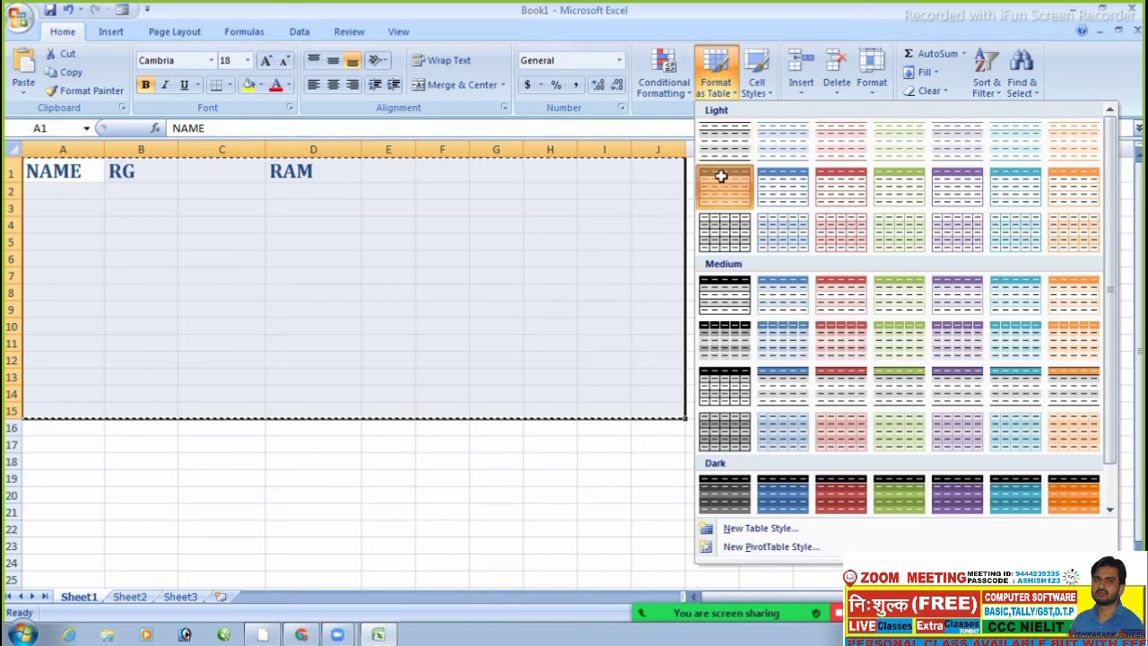
{"action": "left_click", "coordinate": [721, 177]}
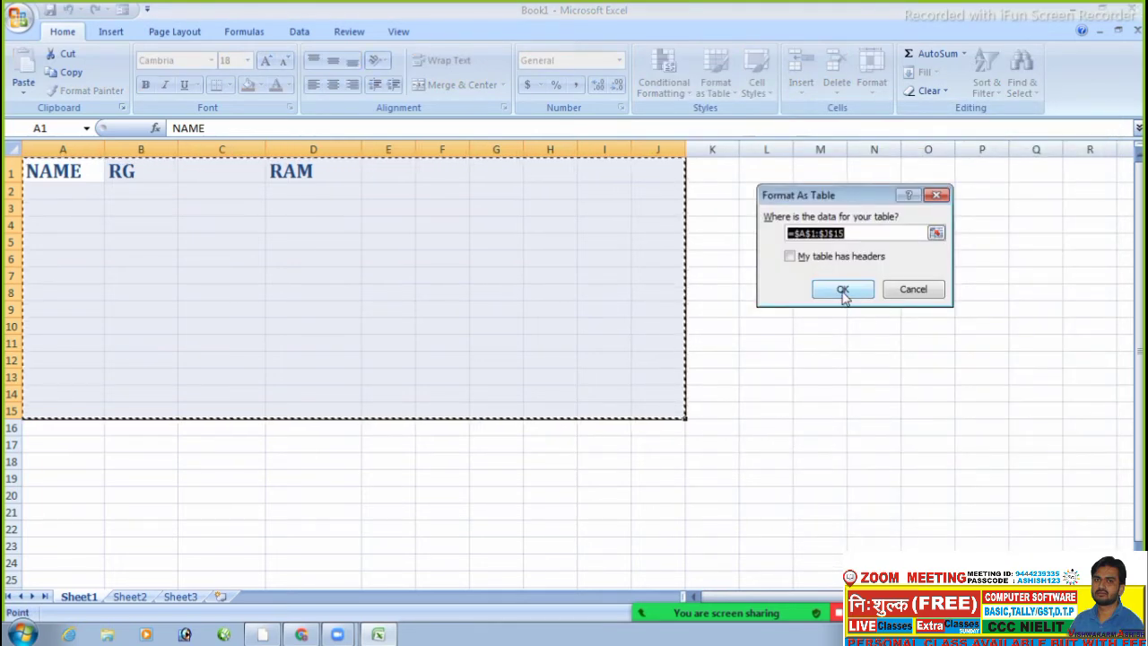
{"action": "left_click", "coordinate": [843, 291]}
{"action": "left_click", "coordinate": [567, 515]}
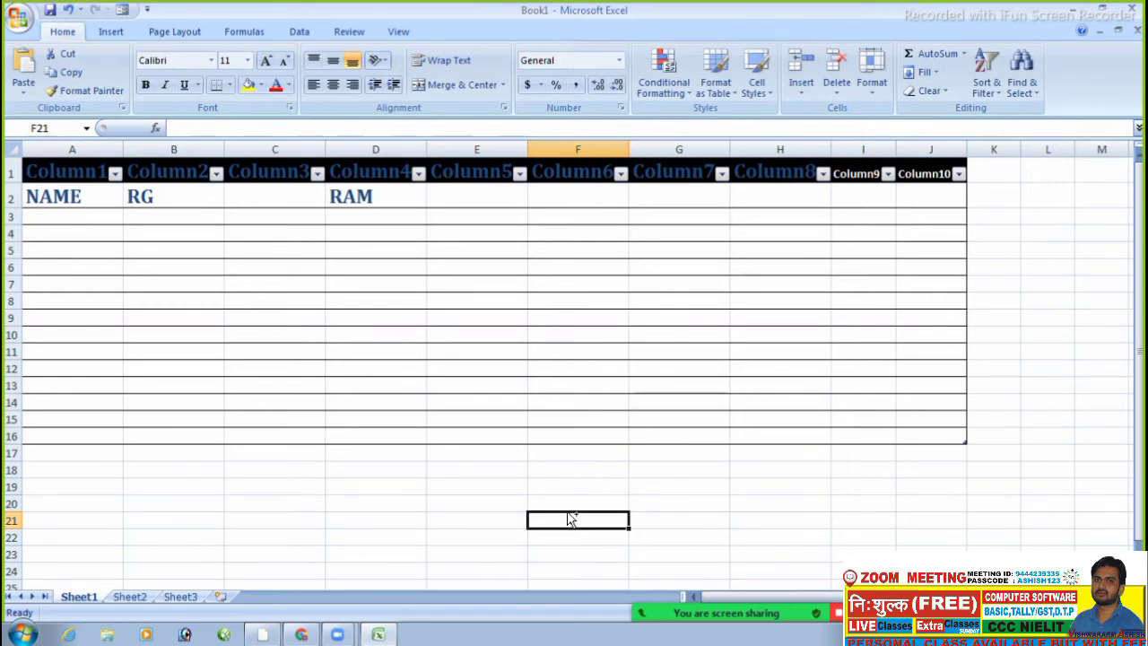
{"action": "key", "text": "ctrl+z"}
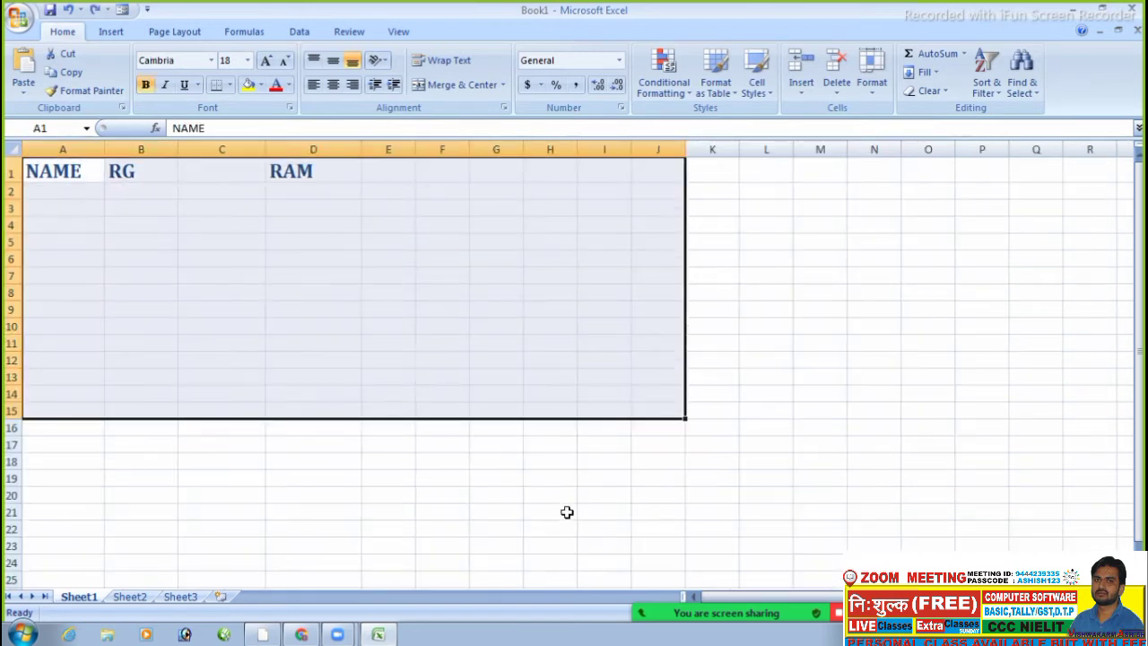
- Format A1:J15 as a table with an orange light table style
{"action": "left_click", "coordinate": [727, 101]}
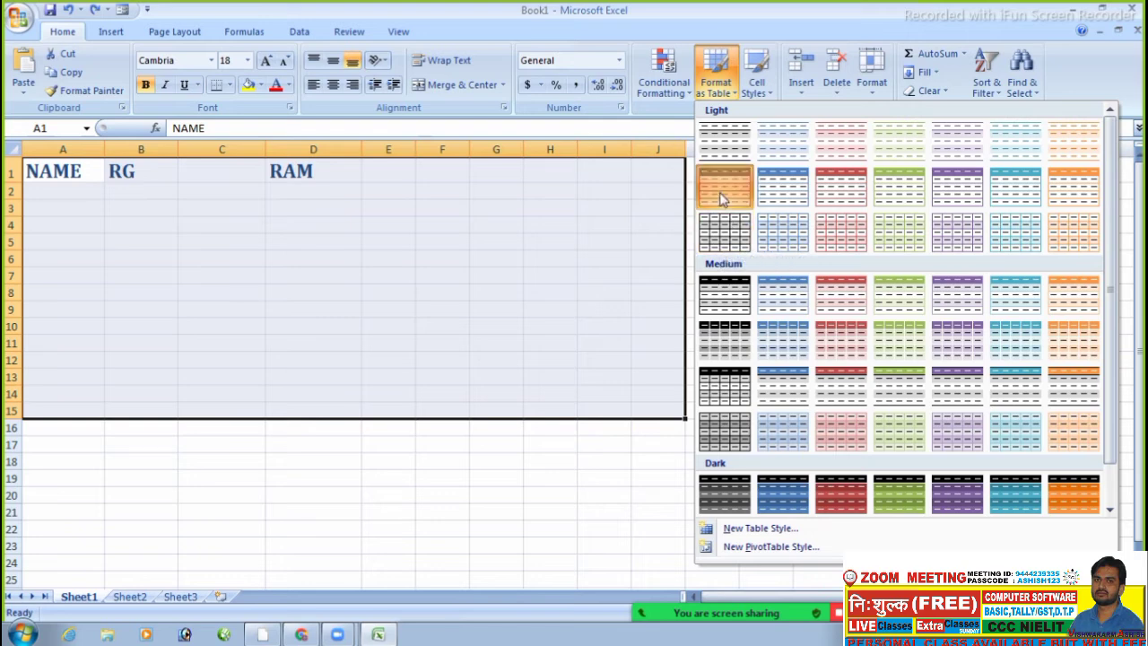
{"action": "left_click", "coordinate": [719, 192]}
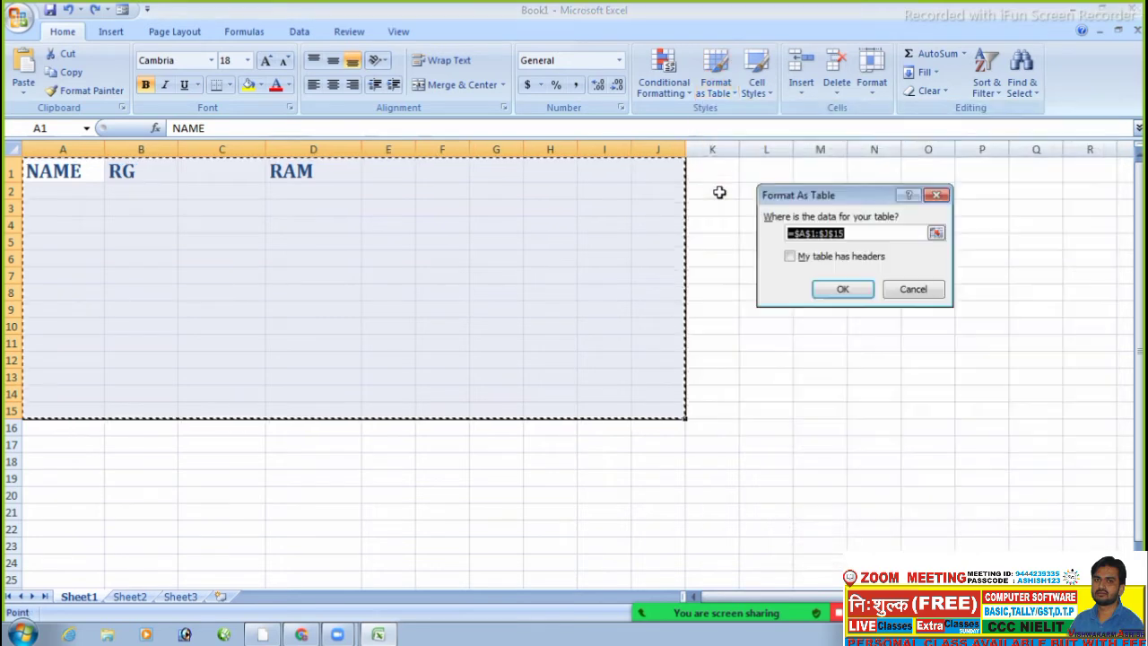
{"action": "left_click", "coordinate": [844, 290]}
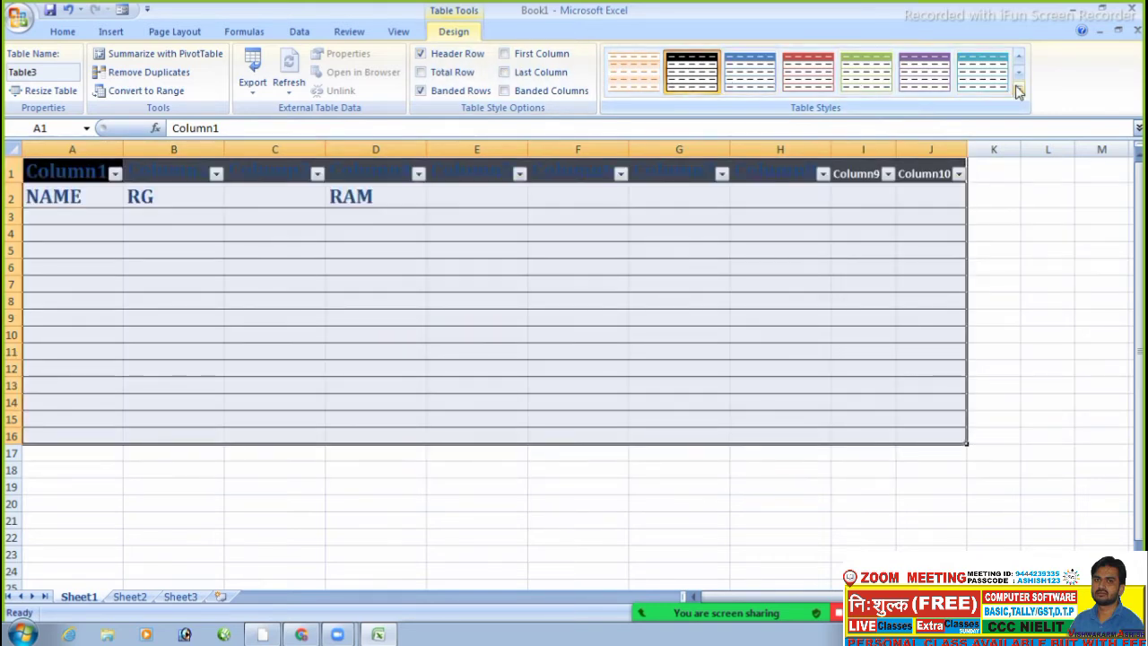
- Clear the table style from the Table Styles gallery, leaving the table plain
{"action": "left_click", "coordinate": [1019, 88]}
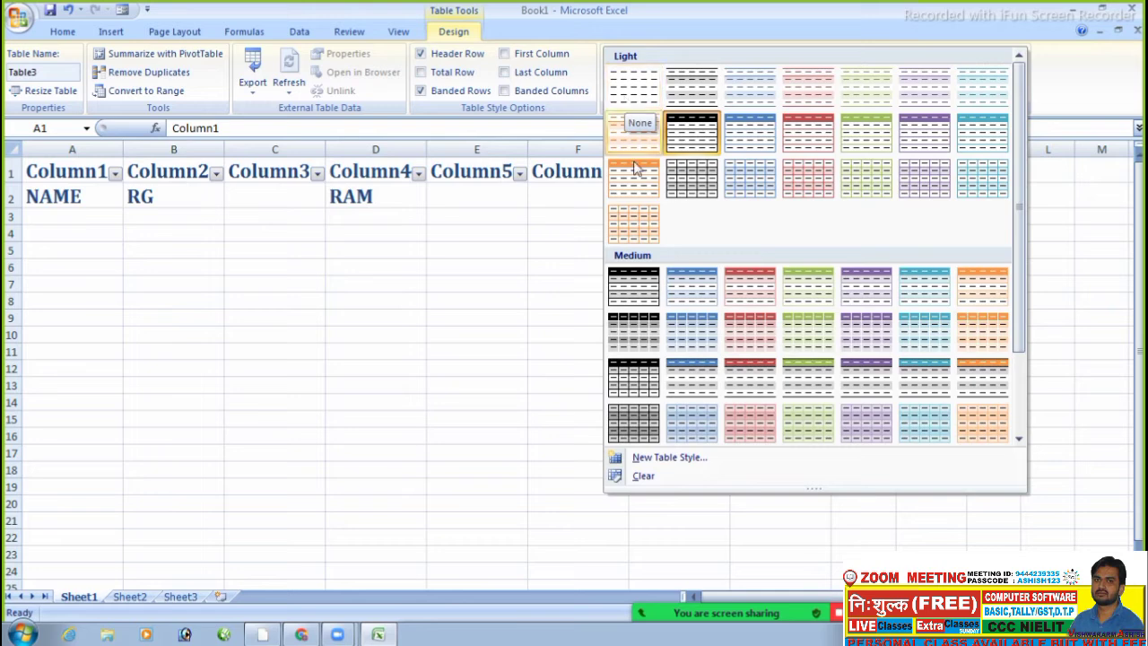
{"action": "left_click", "coordinate": [642, 476]}
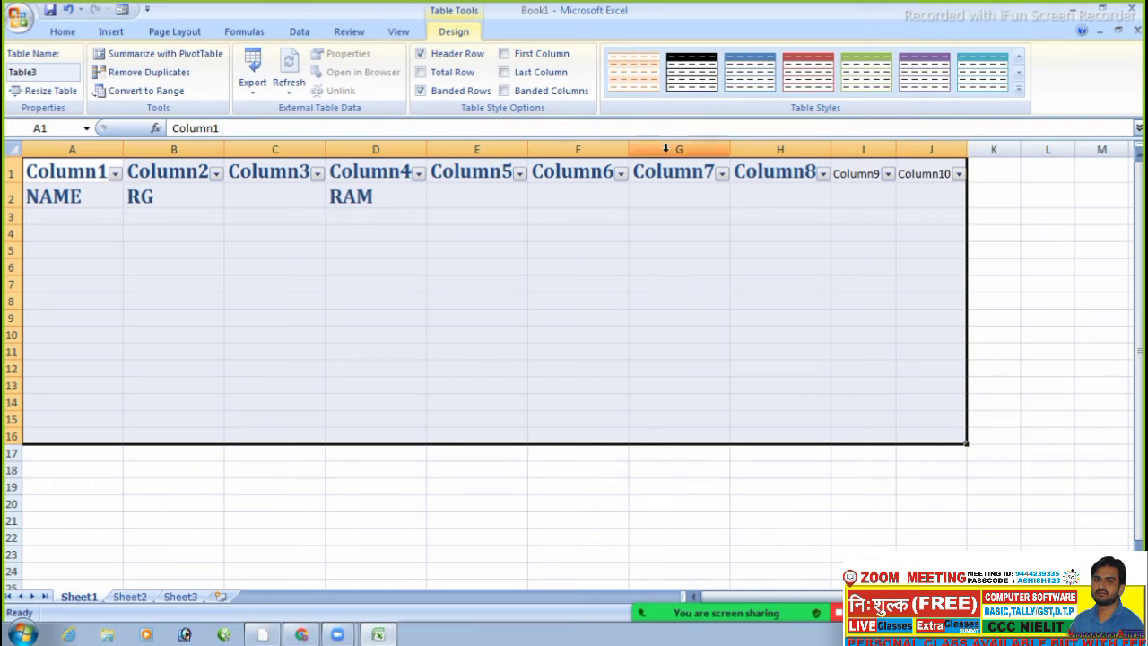
{"action": "left_click", "coordinate": [654, 234]}
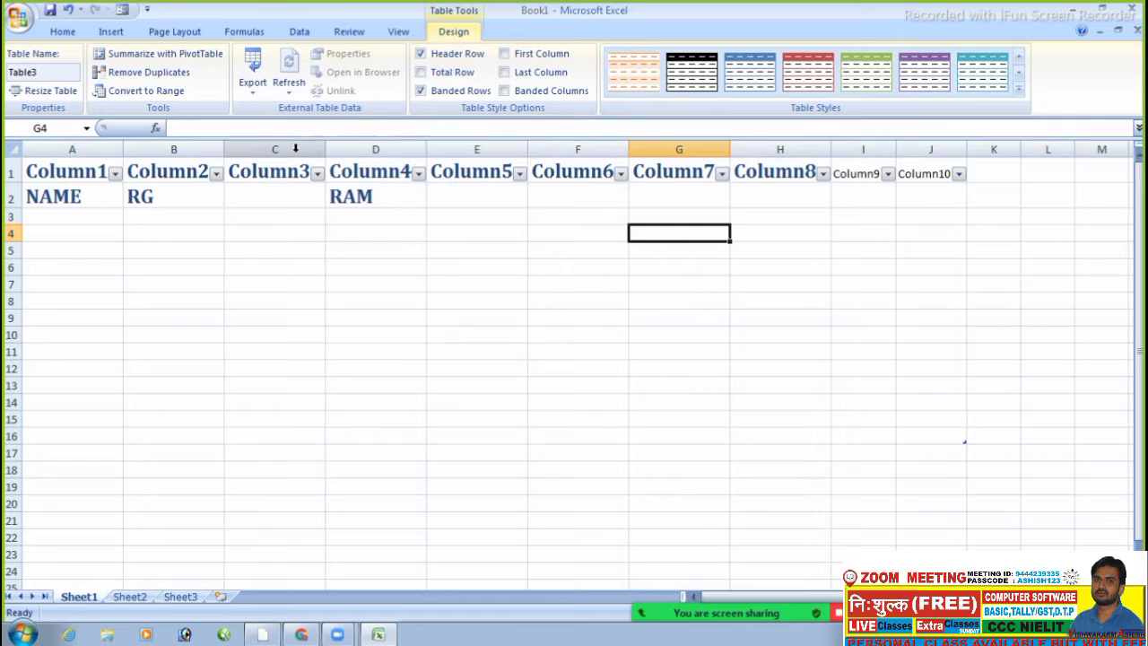
- Select header cells A1:E1 and turn off the filter arrows with Ctrl+Shift+L
{"action": "left_click", "coordinate": [91, 172]}
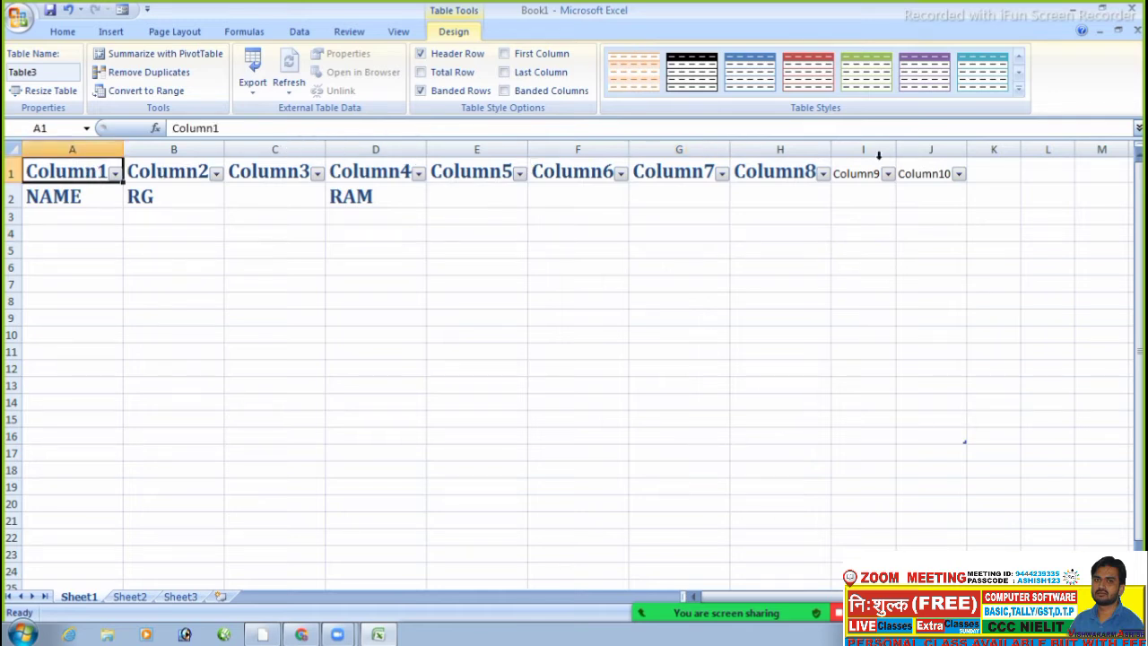
{"action": "left_click_drag", "start_coordinate": [99, 174], "coordinate": [456, 171]}
{"action": "key", "text": "ctrl+shift+l"}
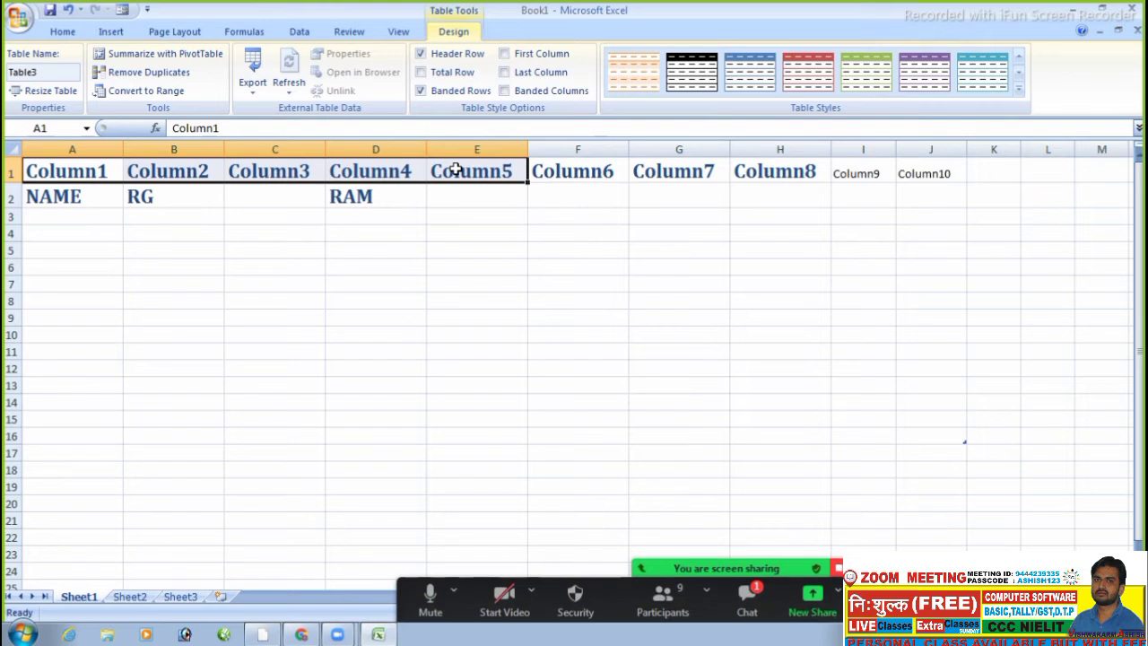
- Open and minimise the meeting chat window, then briefly edit header cell A1 without changes
{"action": "left_click", "coordinate": [750, 599]}
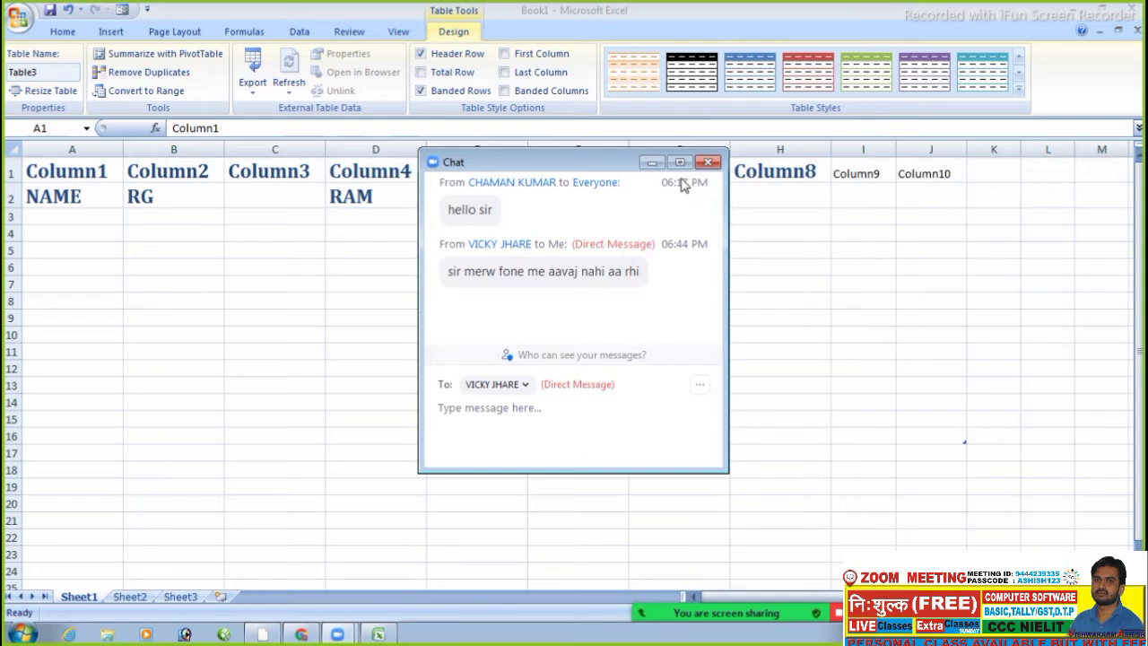
{"action": "left_click", "coordinate": [658, 165]}
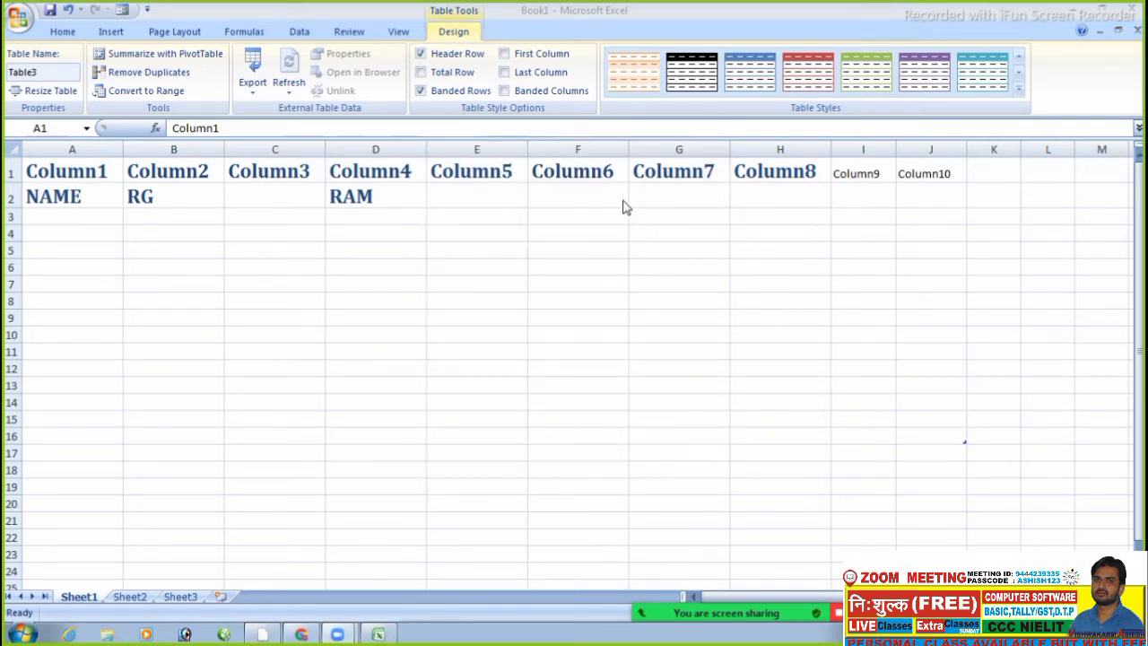
{"action": "key", "text": "shift+Right"}
{"action": "key", "text": "shift+Right"}
{"action": "key", "text": "shift+Right"}
{"action": "key", "text": "shift+Right"}
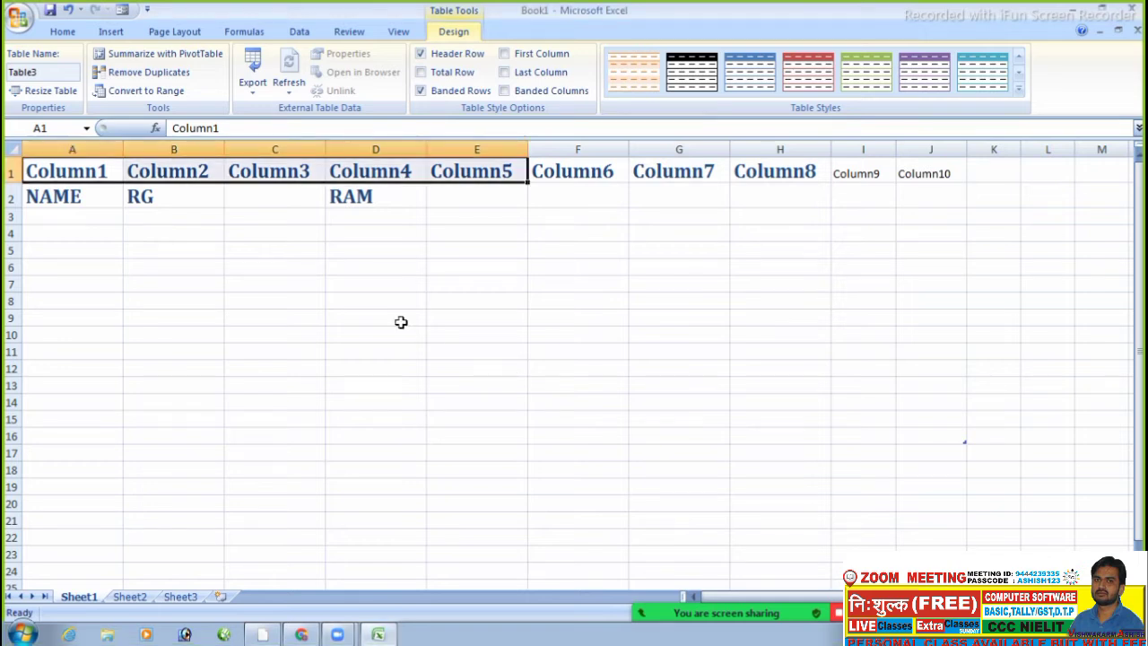
{"action": "key", "text": "F2"}
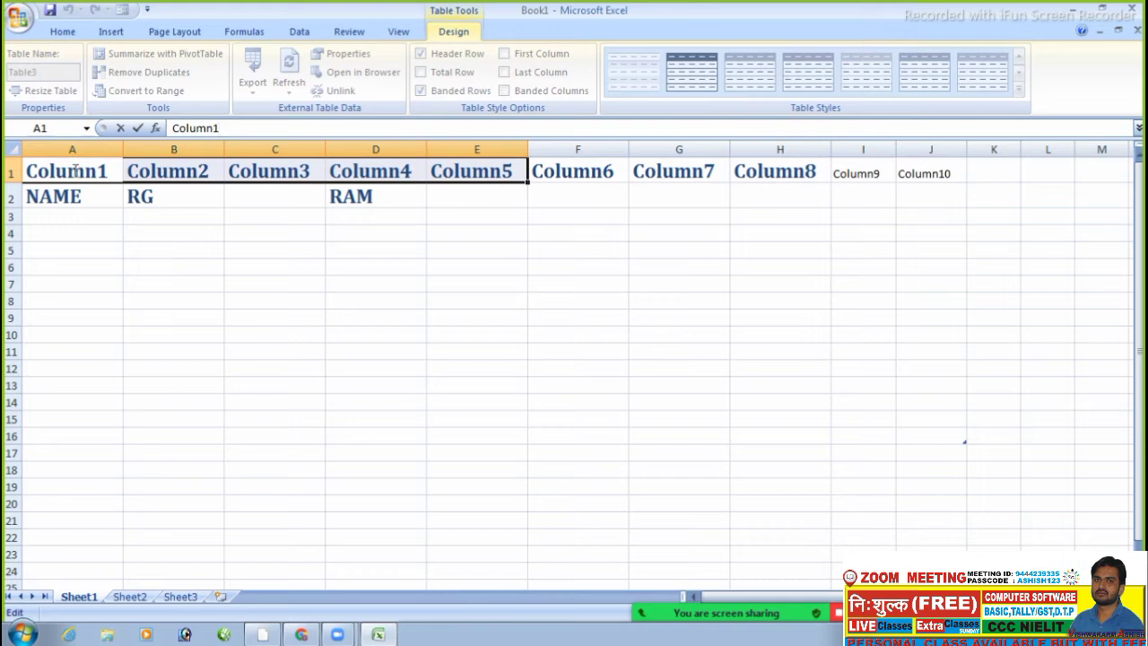
{"action": "left_click", "coordinate": [158, 240]}
- Select the header cells and browse the Cell Styles gallery without applying a style
{"action": "left_click_drag", "start_coordinate": [87, 171], "coordinate": [745, 160]}
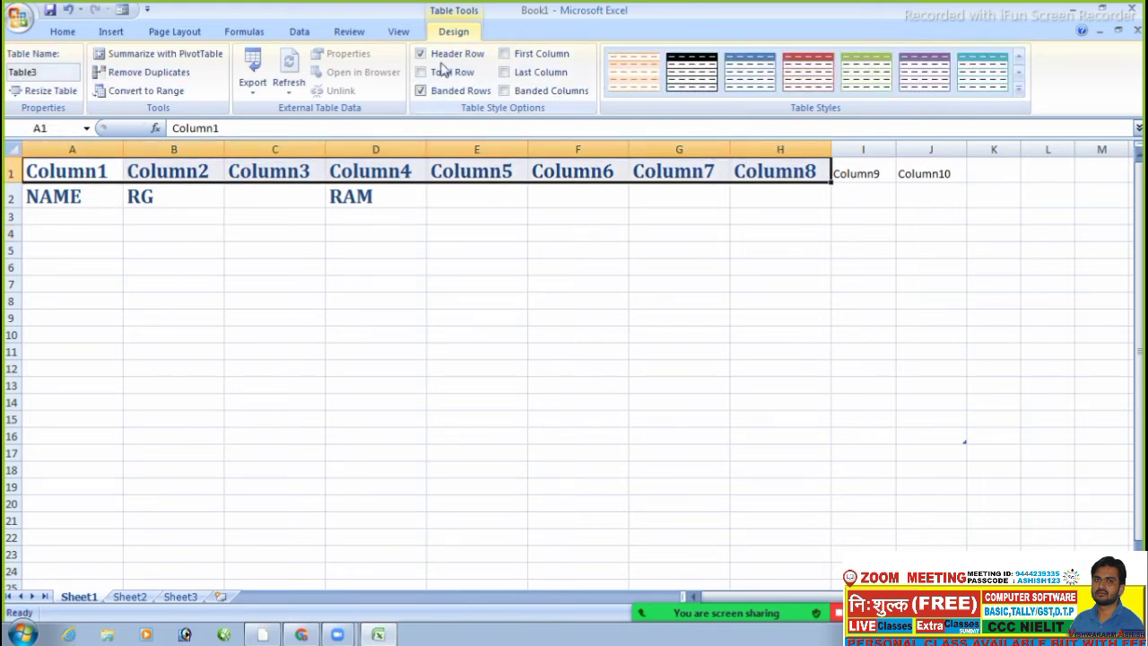
{"action": "left_click", "coordinate": [65, 33]}
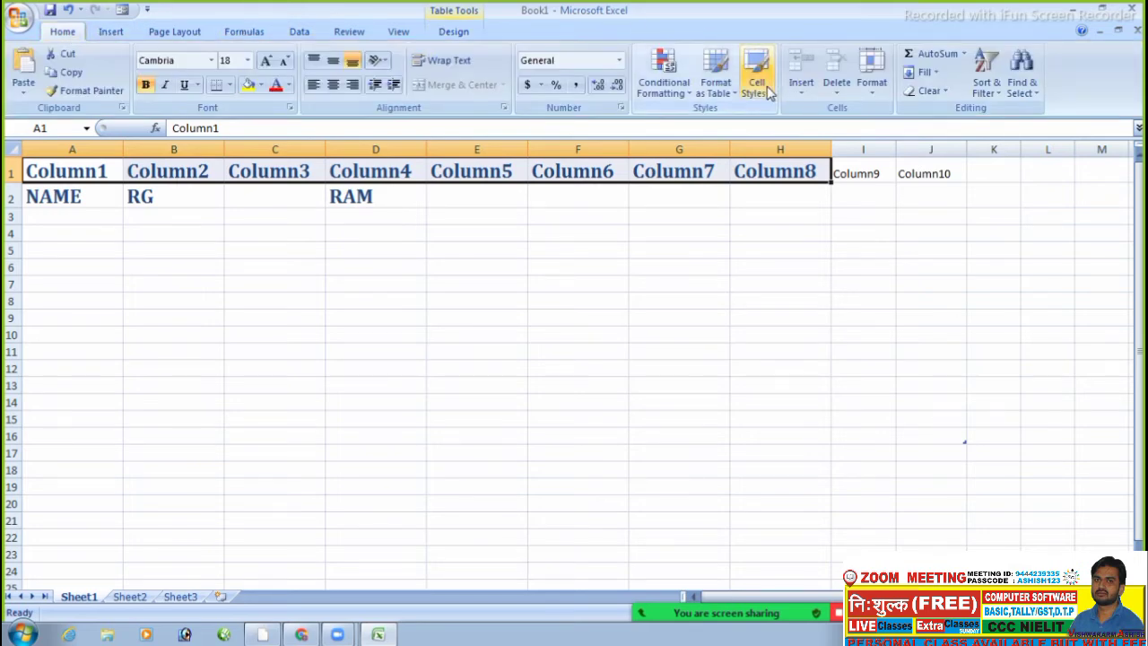
{"action": "left_click", "coordinate": [758, 87]}
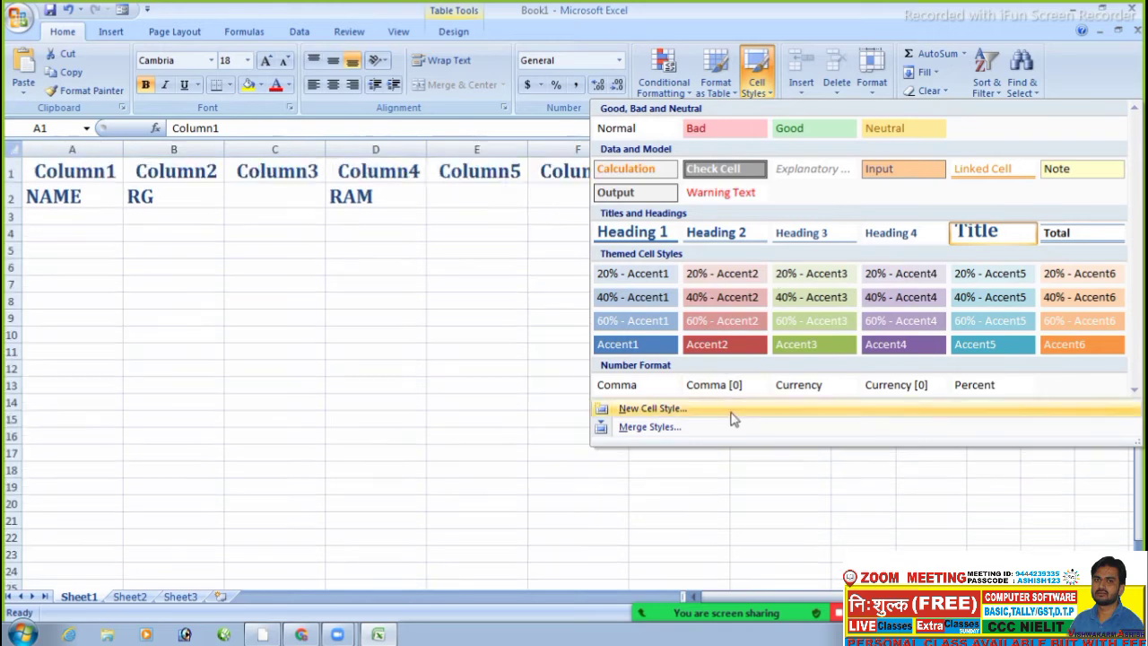
{"action": "left_click", "coordinate": [336, 388]}
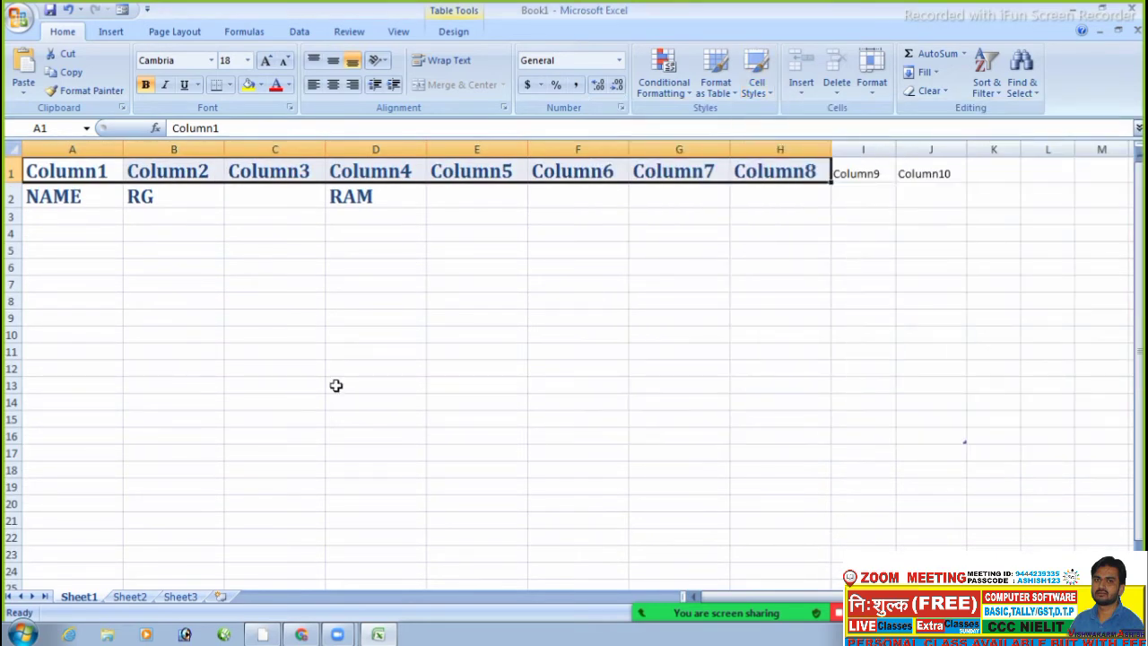
- Delete the whole table with Ctrl+A and Delete, then minimise Excel and open VIHAN WORK from the desktop
{"action": "key", "text": "ctrl+a"}
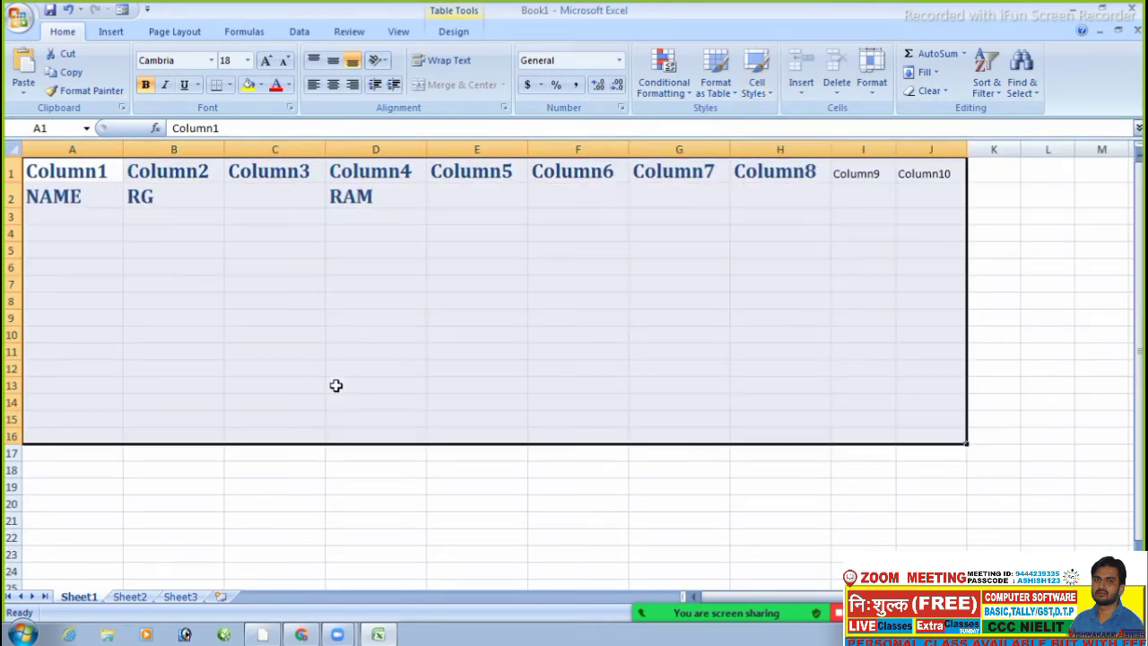
{"action": "key", "text": "Delete"}
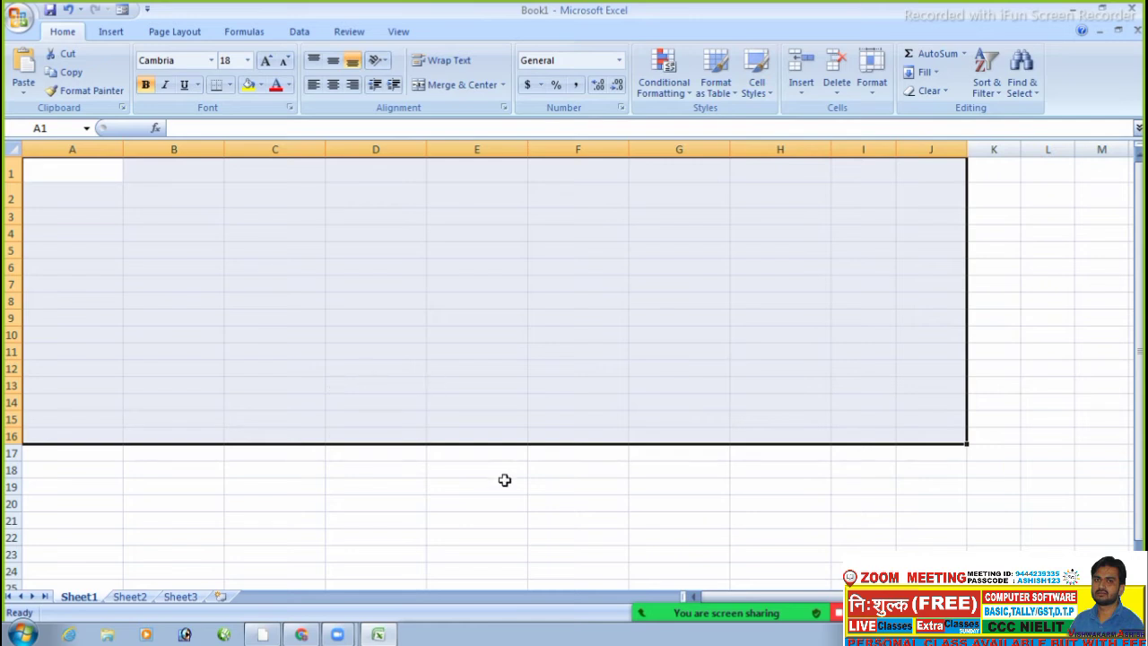
{"action": "left_click", "coordinate": [505, 483]}
{"action": "left_click", "coordinate": [494, 271]}
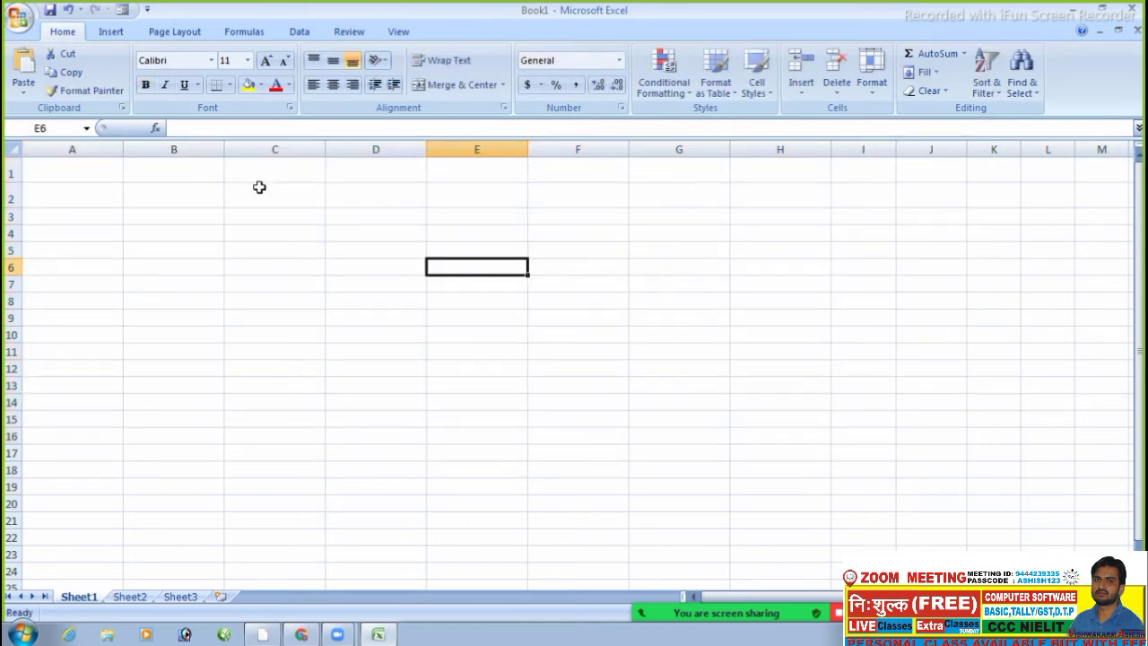
{"action": "left_click", "coordinate": [1082, 11]}
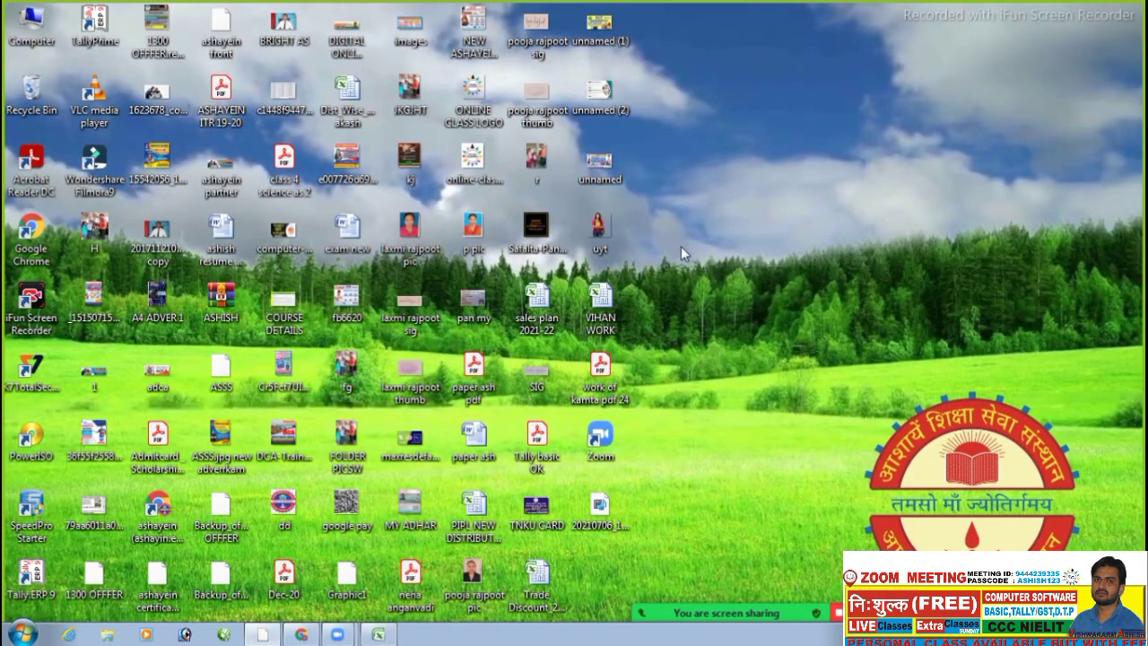
{"action": "double_click", "coordinate": [599, 303]}
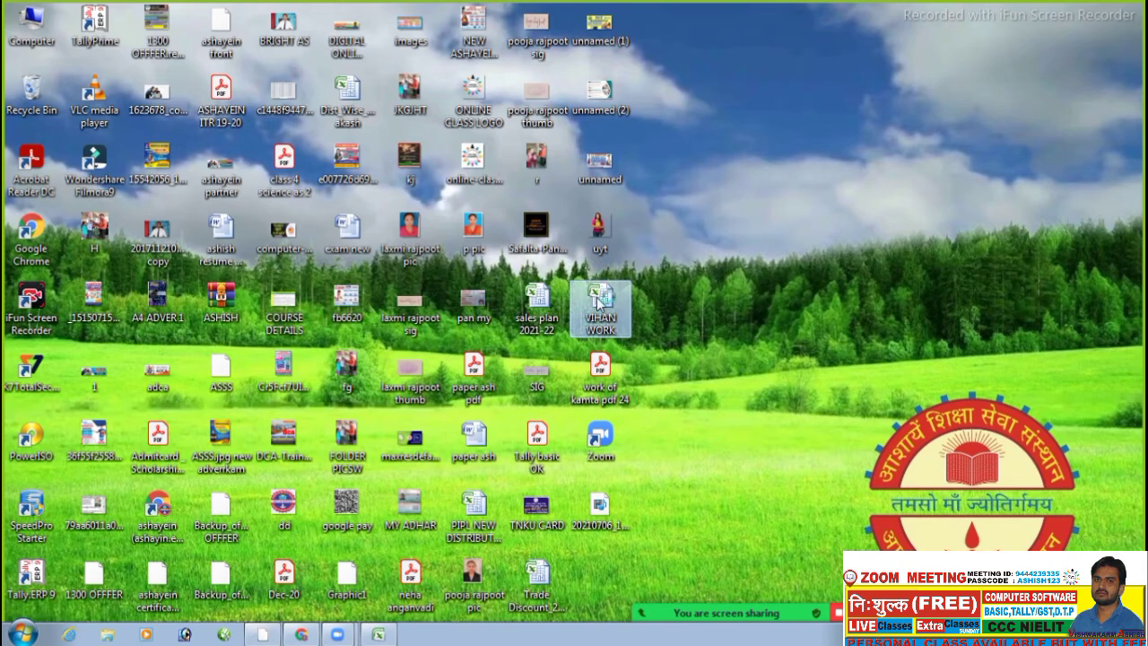
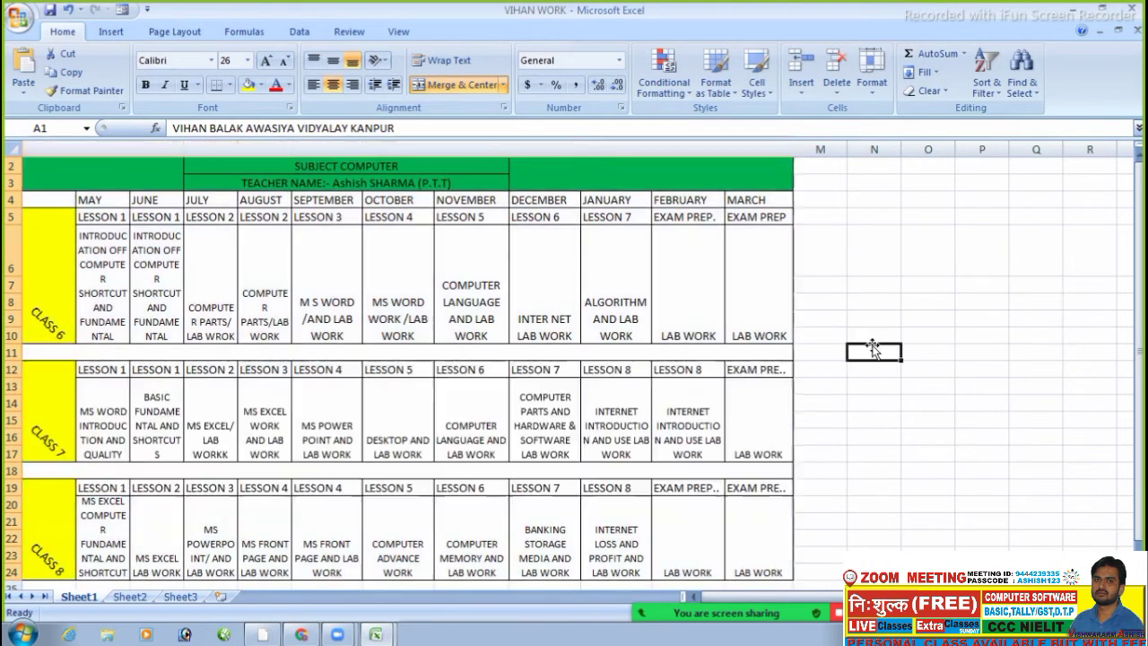
- Click around the timetable cells and the CLASS 6 label, dismissing the waiting-room notification
{"action": "left_click", "coordinate": [875, 350]}
{"action": "mouse_move", "coordinate": [1139, 220]}
{"action": "left_mouse_down"}
{"action": "mouse_move", "coordinate": [1140, 248]}
{"action": "mouse_move", "coordinate": [1140, 221]}
{"action": "left_mouse_up"}
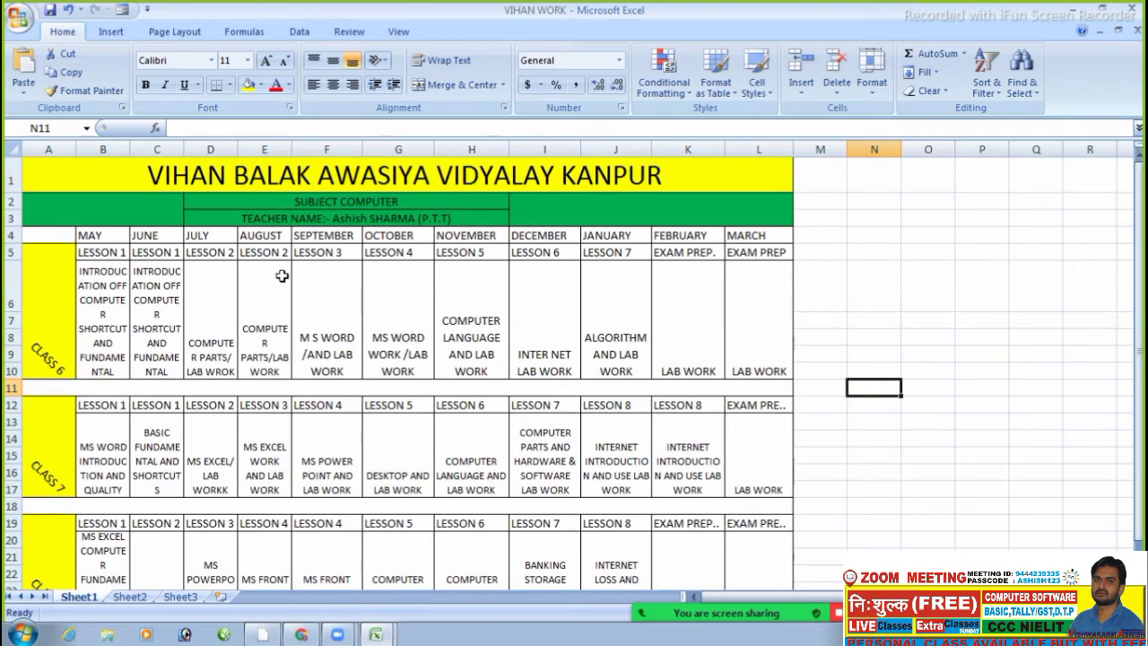
{"action": "left_click", "coordinate": [142, 316]}
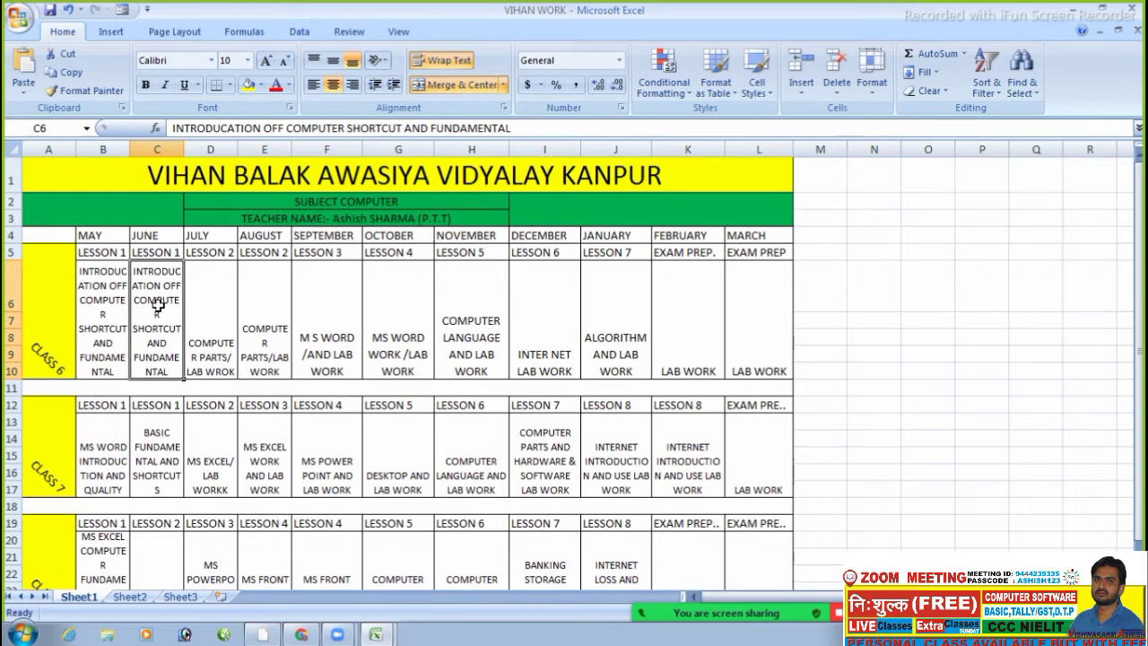
{"action": "left_click", "coordinate": [53, 339]}
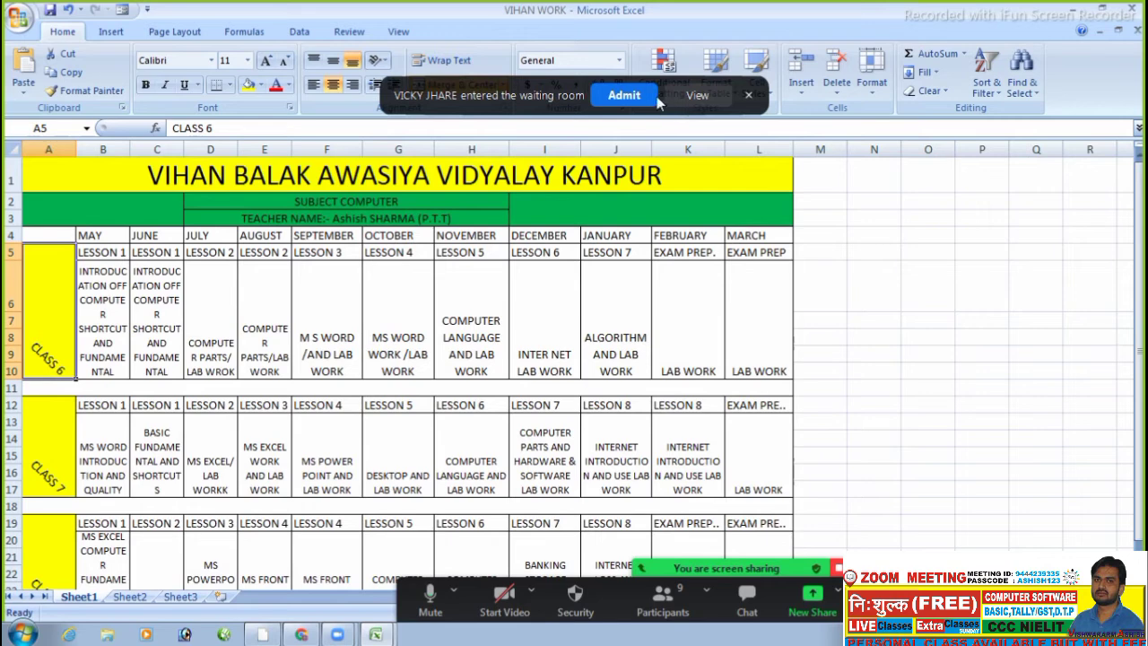
{"action": "left_click", "coordinate": [626, 95]}
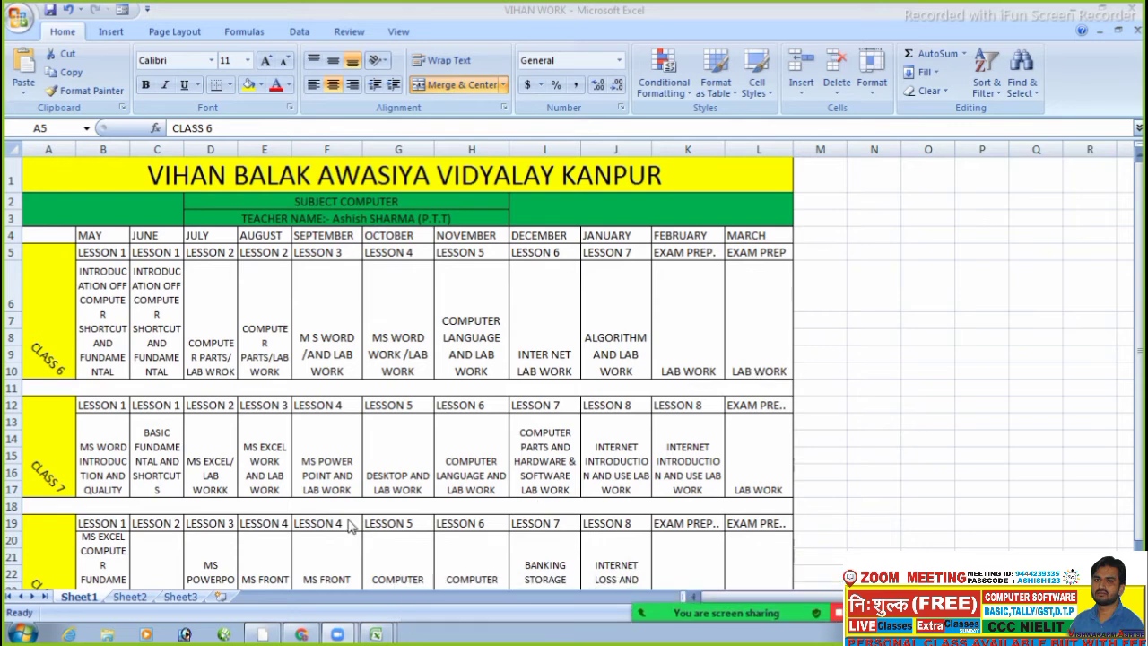
{"action": "mouse_move", "coordinate": [1139, 305]}
{"action": "left_mouse_down"}
{"action": "mouse_move", "coordinate": [1139, 356]}
{"action": "mouse_move", "coordinate": [1140, 325]}
{"action": "left_mouse_up"}
{"action": "left_click", "coordinate": [902, 362]}
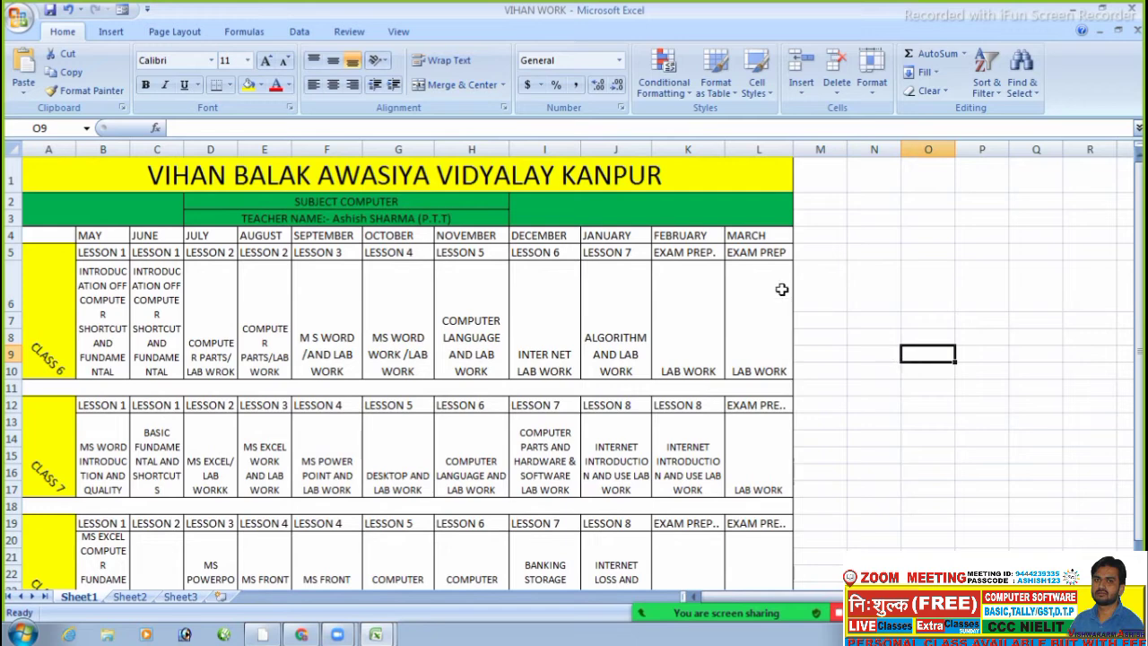
{"action": "left_click", "coordinate": [60, 338]}
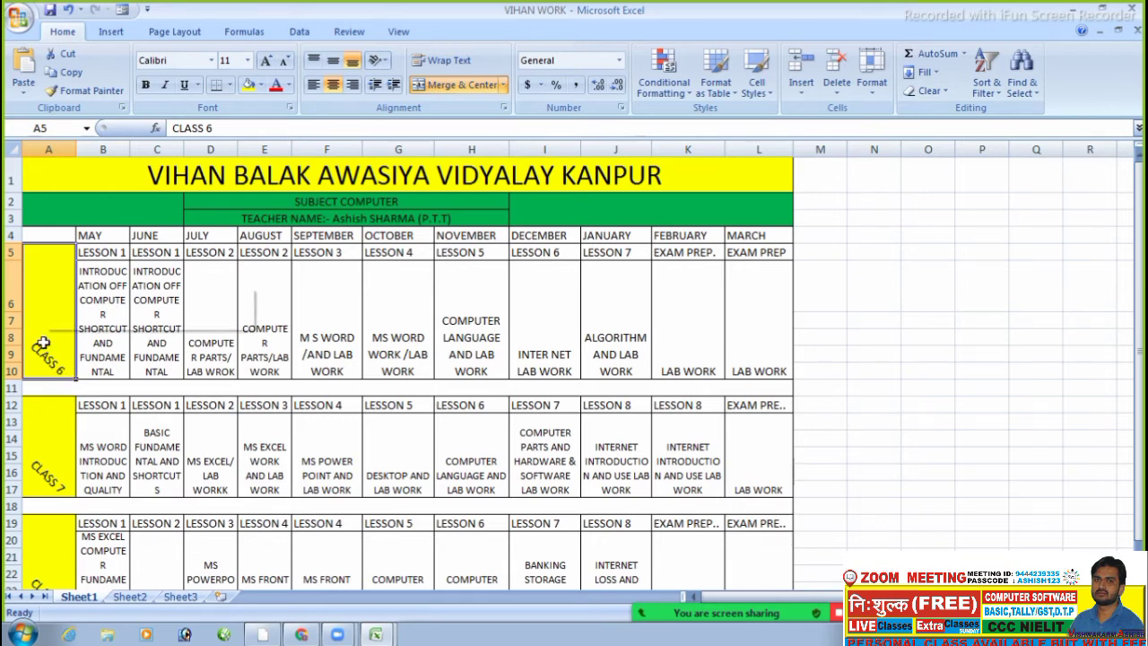
- Set the CLASS 6 label's text orientation to horizontal in Format Cells alignment
{"action": "right_click", "coordinate": [44, 344]}
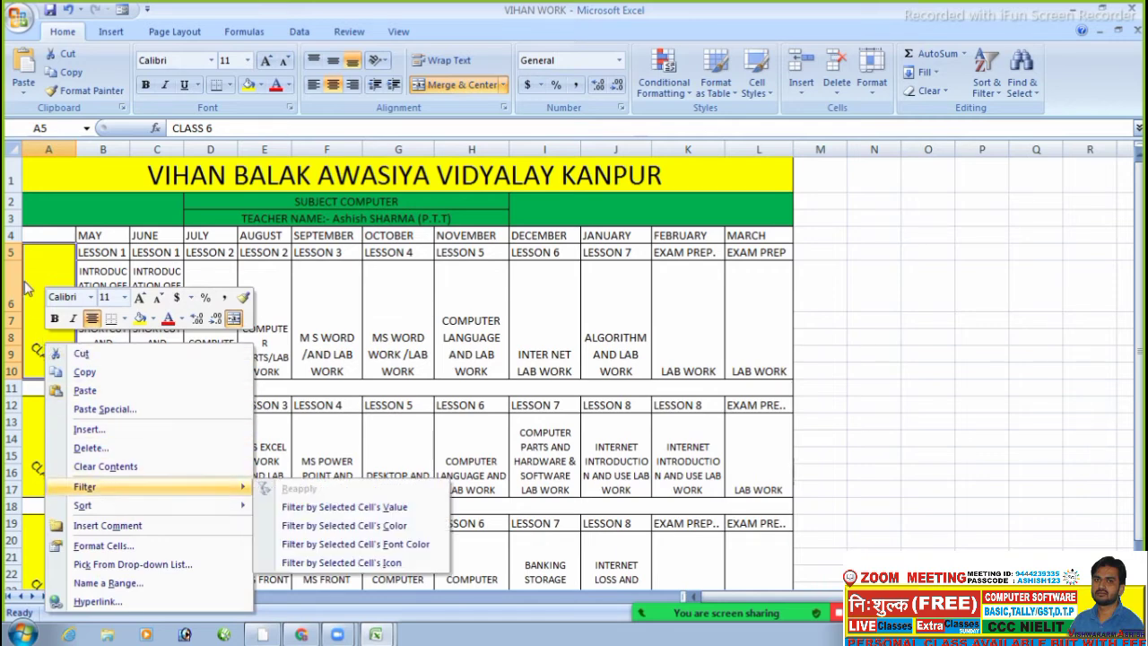
{"action": "left_click", "coordinate": [48, 339]}
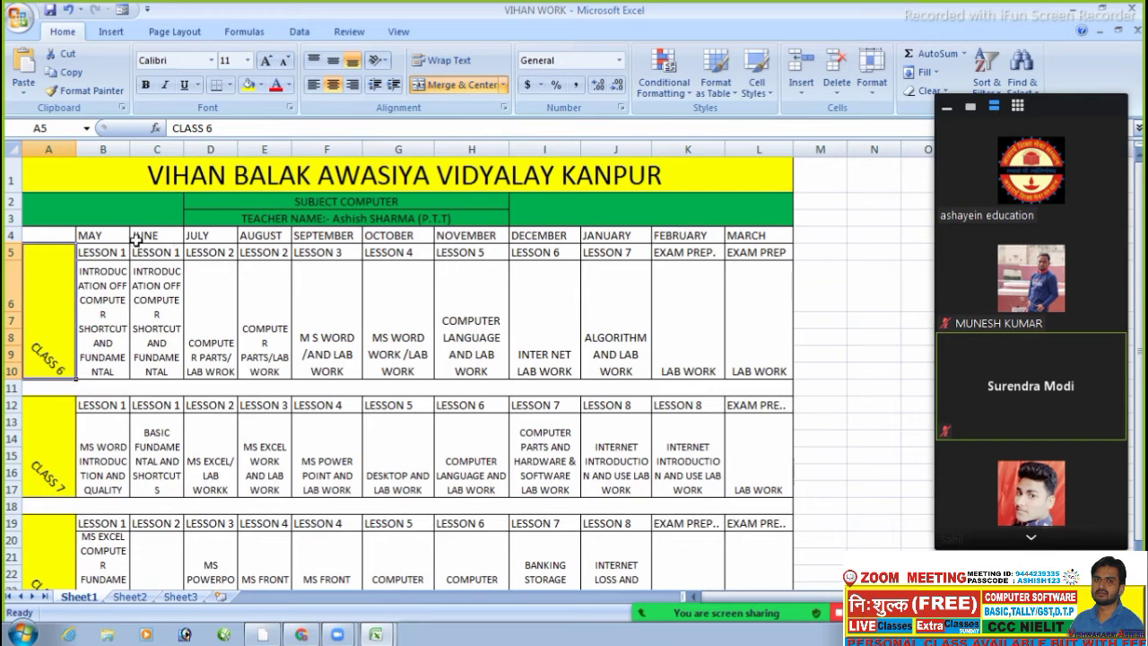
{"action": "left_click", "coordinate": [106, 233]}
{"action": "left_click", "coordinate": [45, 316]}
{"action": "right_click", "coordinate": [45, 315]}
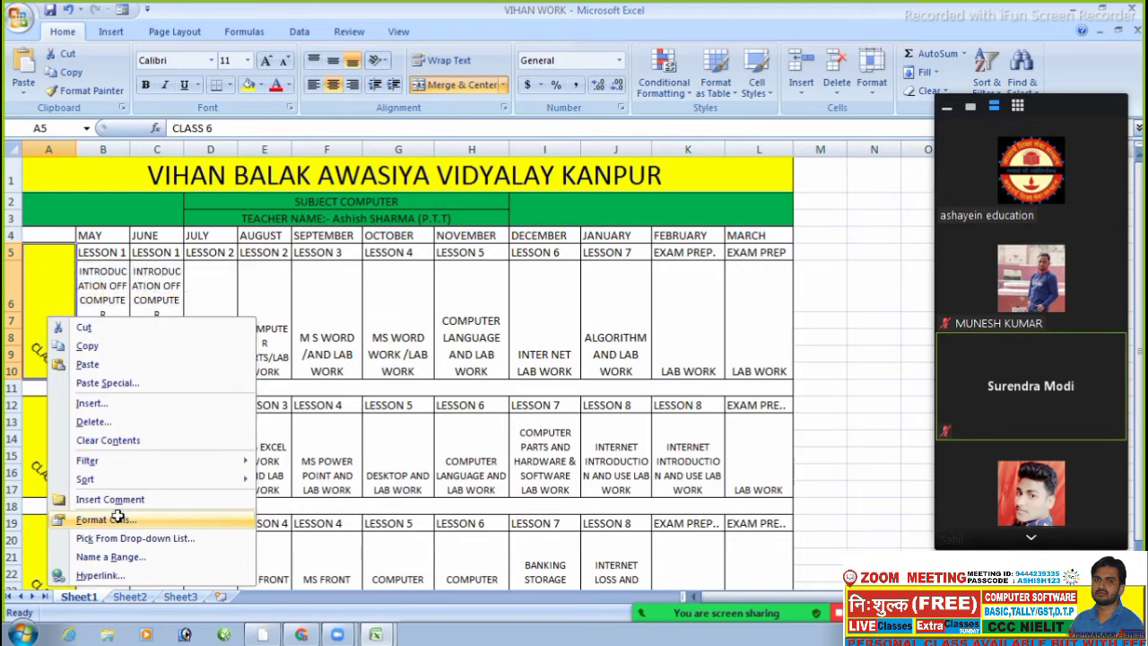
{"action": "left_click", "coordinate": [117, 517]}
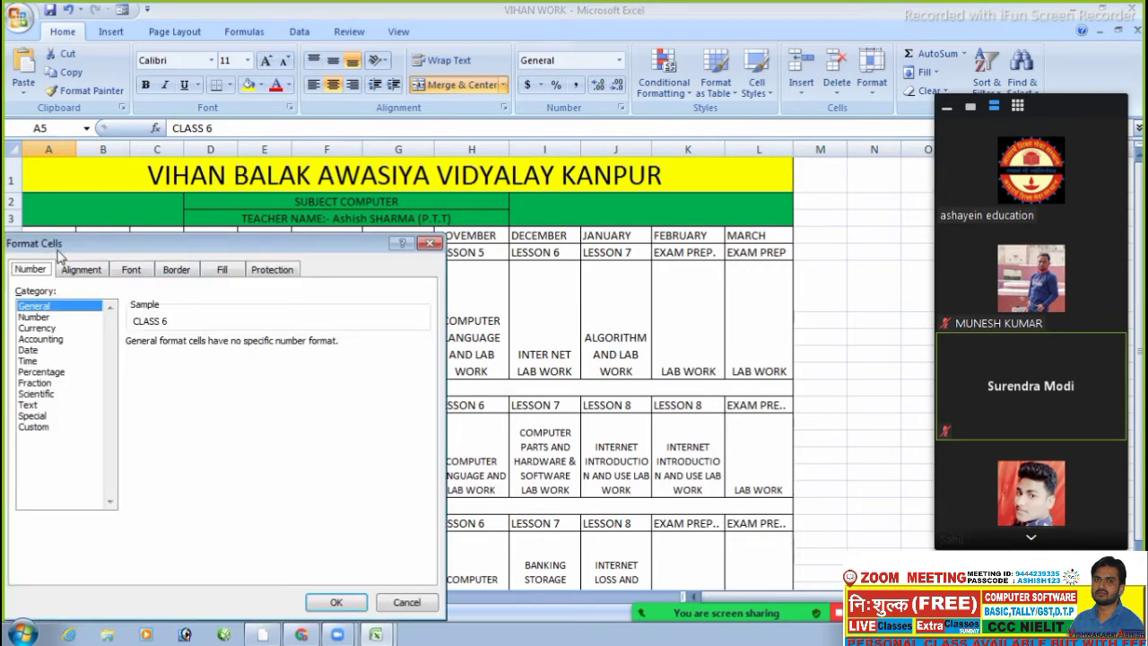
{"action": "left_click", "coordinate": [76, 272]}
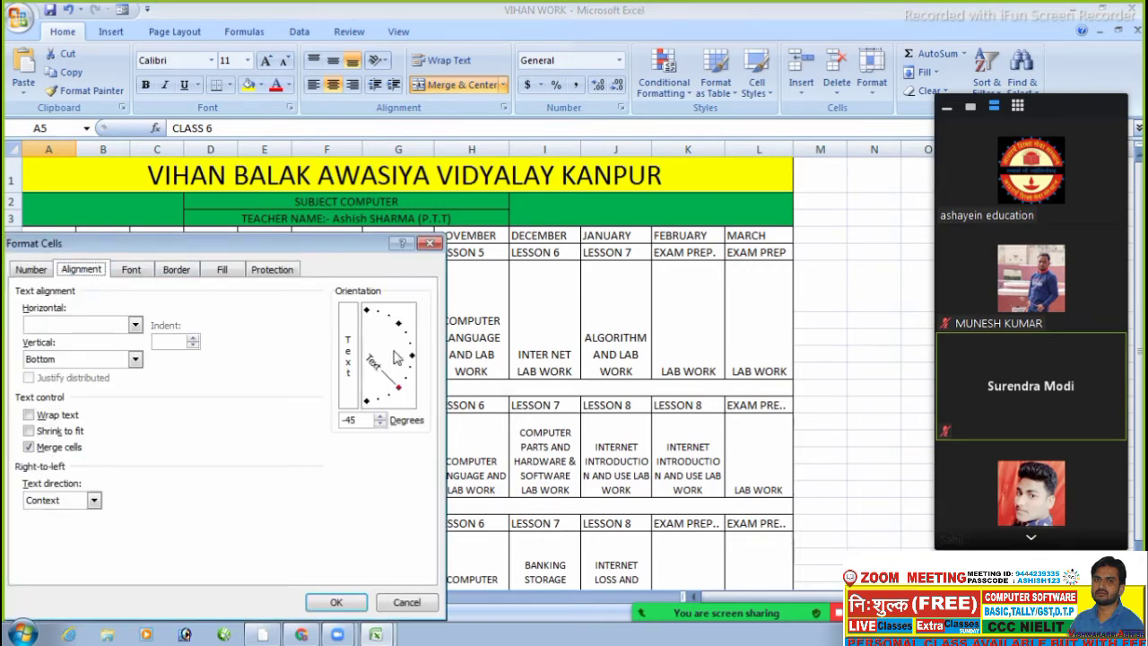
{"action": "left_click_drag", "start_coordinate": [401, 392], "coordinate": [429, 364]}
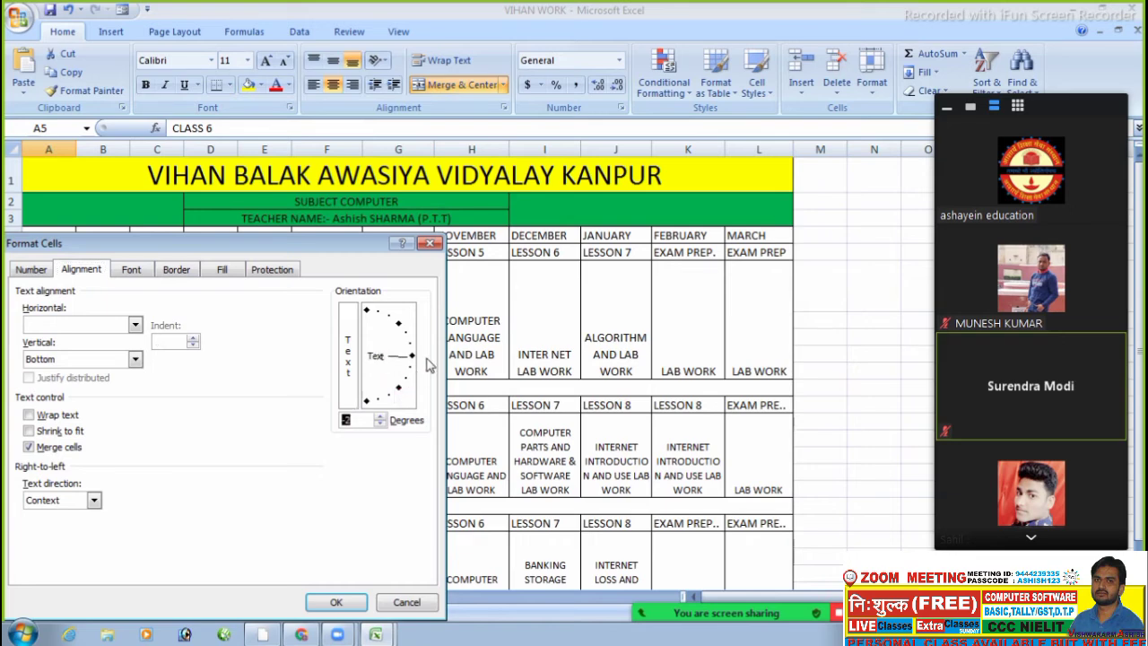
{"action": "left_click", "coordinate": [351, 607]}
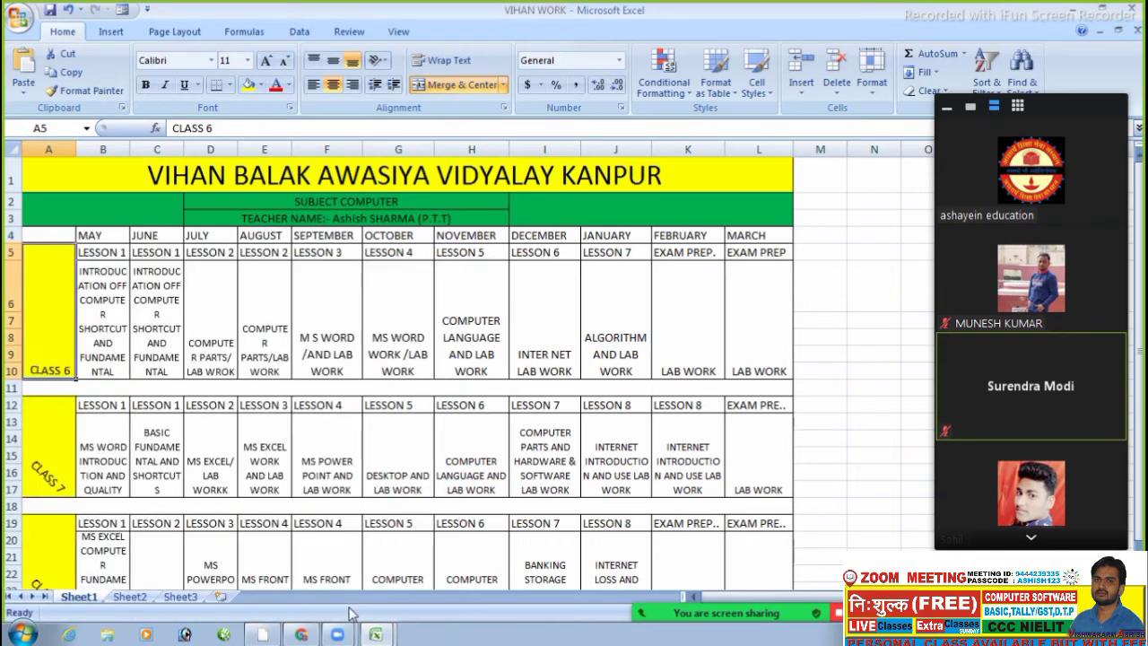
- Tilt the CLASS 6 label's text back to -45 degrees
{"action": "right_click", "coordinate": [61, 347]}
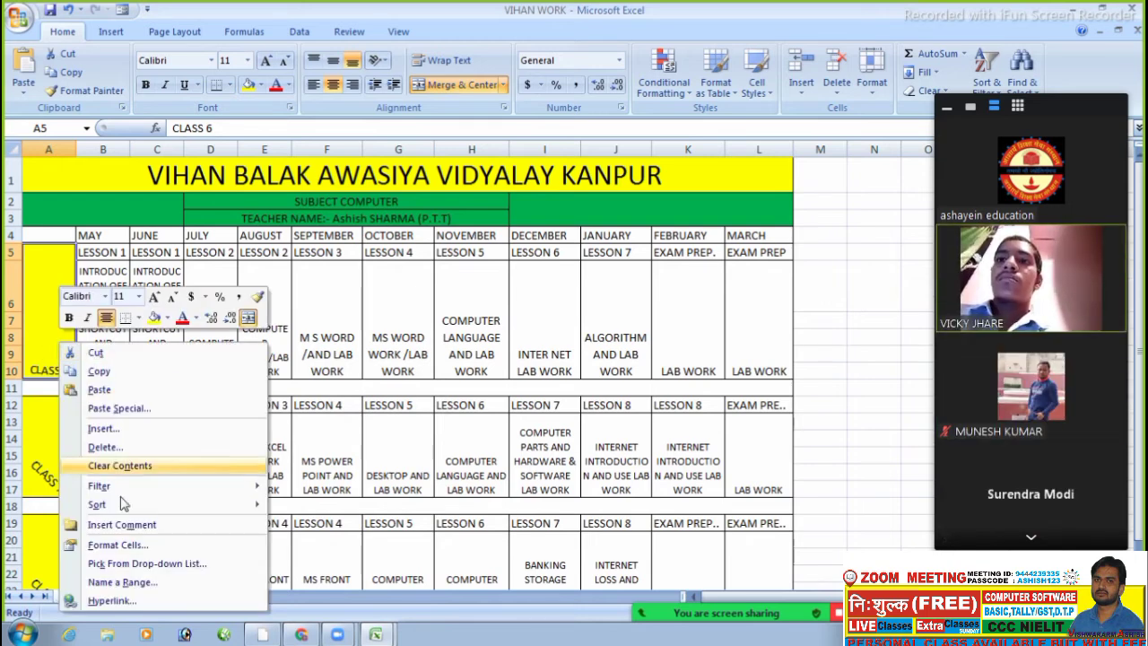
{"action": "left_click", "coordinate": [125, 546]}
{"action": "left_click_drag", "start_coordinate": [410, 375], "coordinate": [402, 393]}
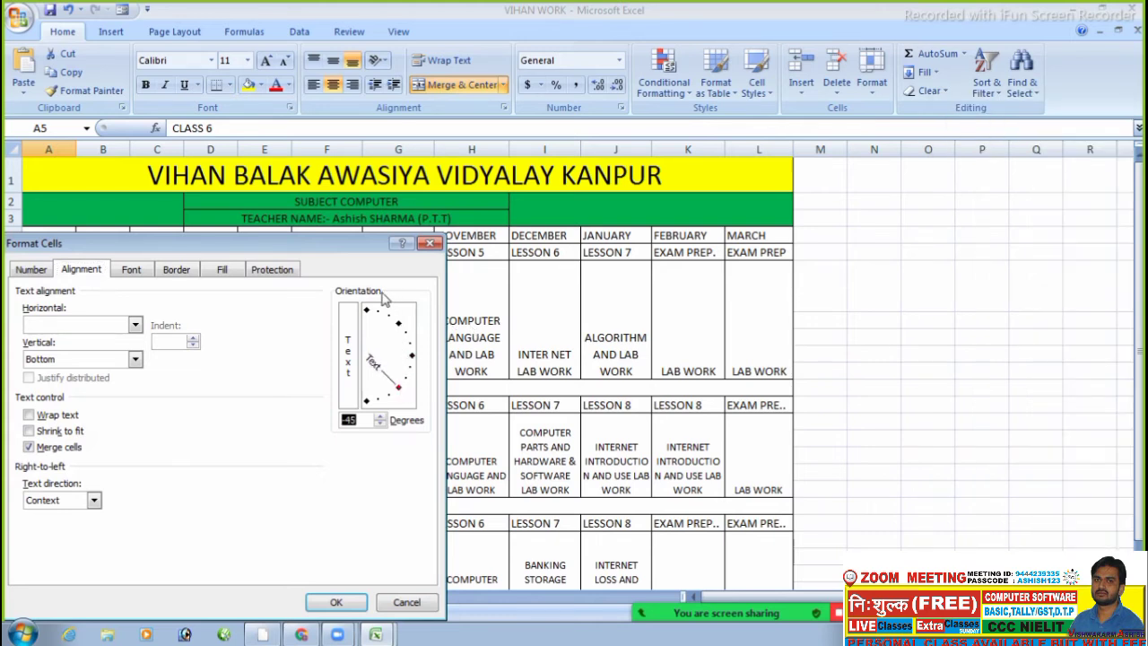
{"action": "left_click", "coordinate": [336, 602]}
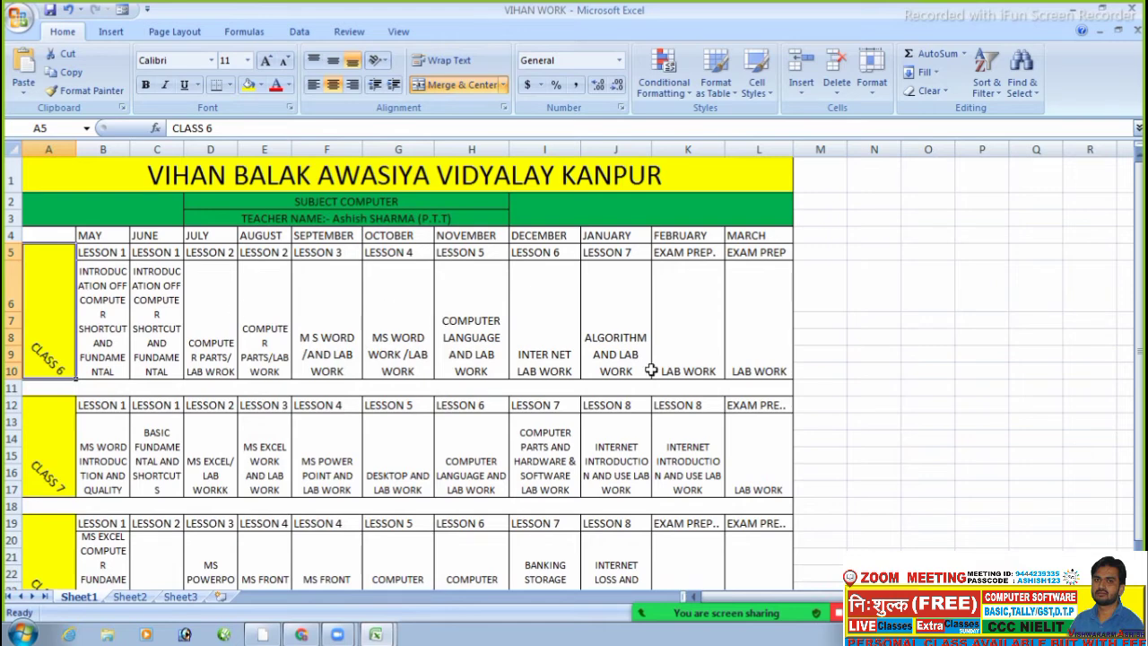
- Merge the empty cells M6:M10 into one cell, then select title cell A1
{"action": "left_click", "coordinate": [767, 322]}
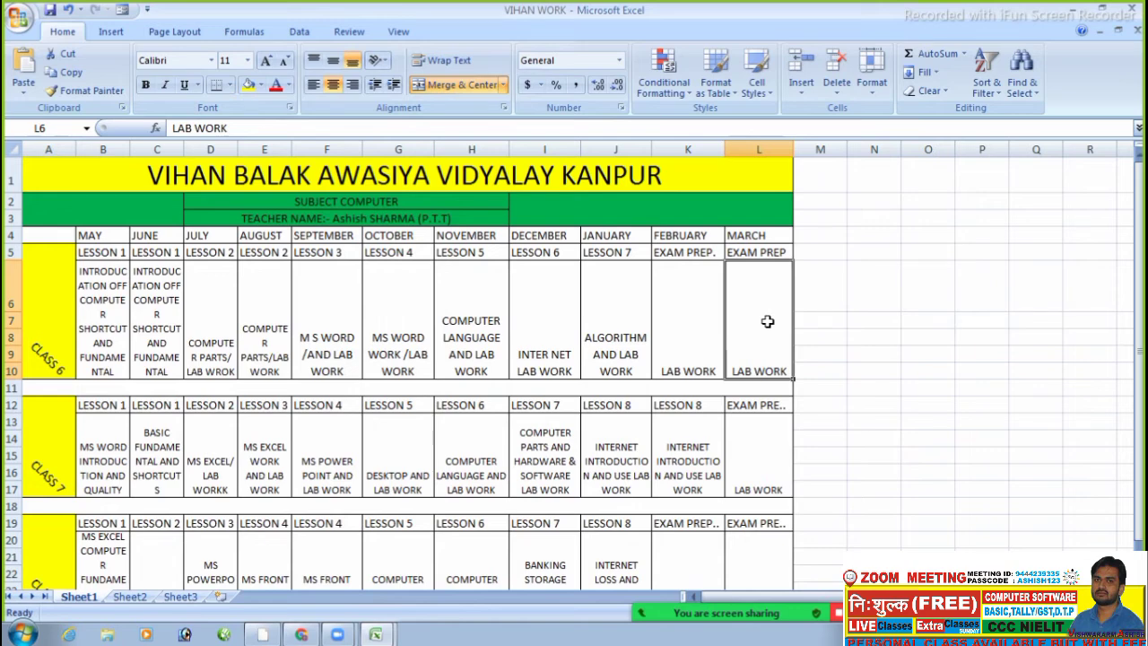
{"action": "left_click", "coordinate": [816, 320]}
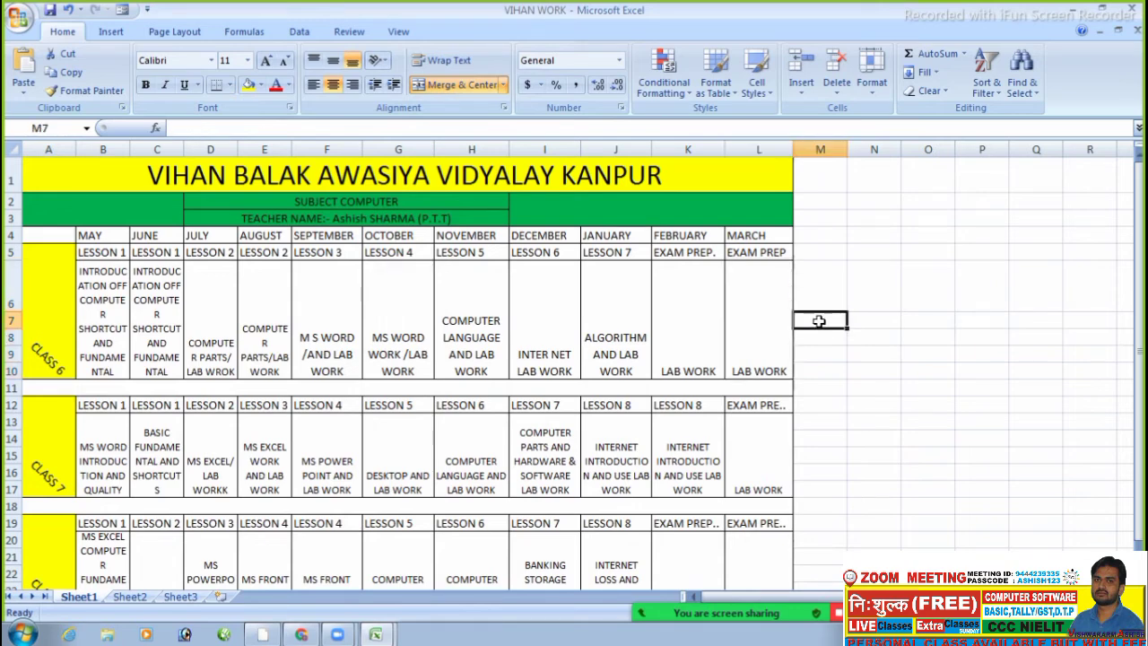
{"action": "left_click", "coordinate": [743, 279]}
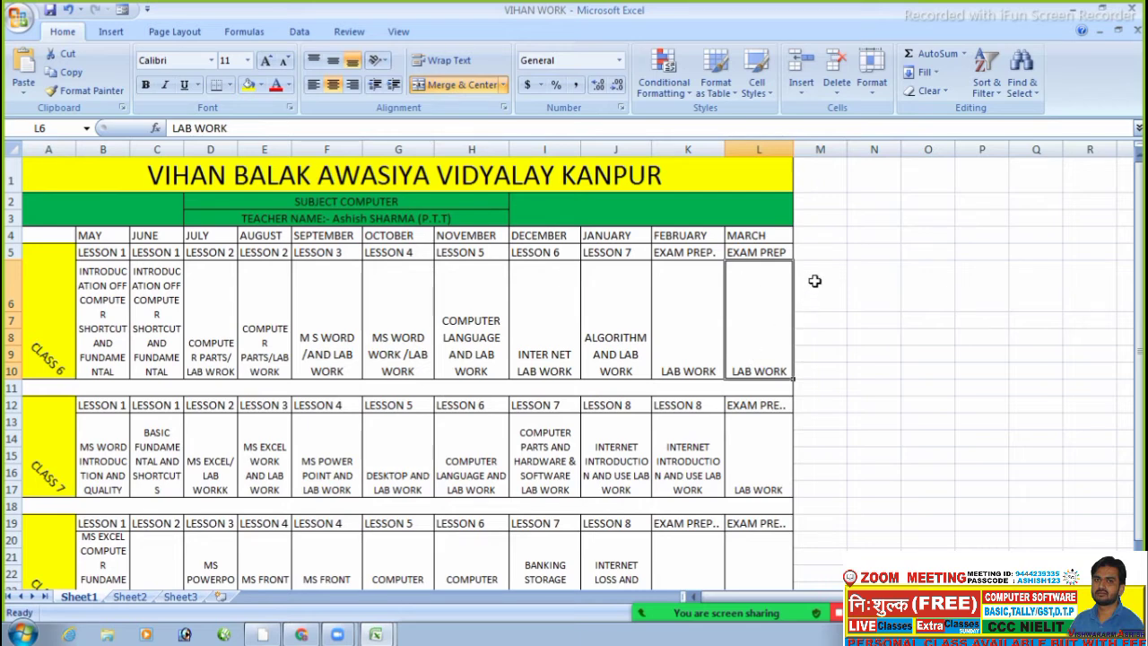
{"action": "left_click_drag", "start_coordinate": [813, 278], "coordinate": [822, 375]}
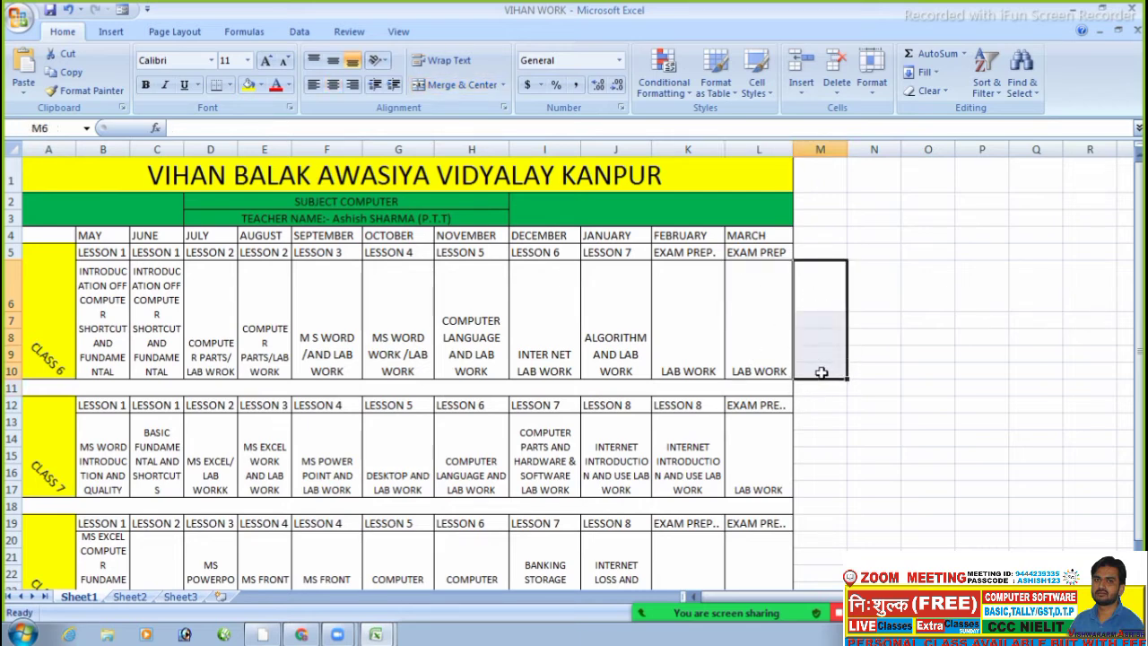
{"action": "left_click", "coordinate": [465, 84]}
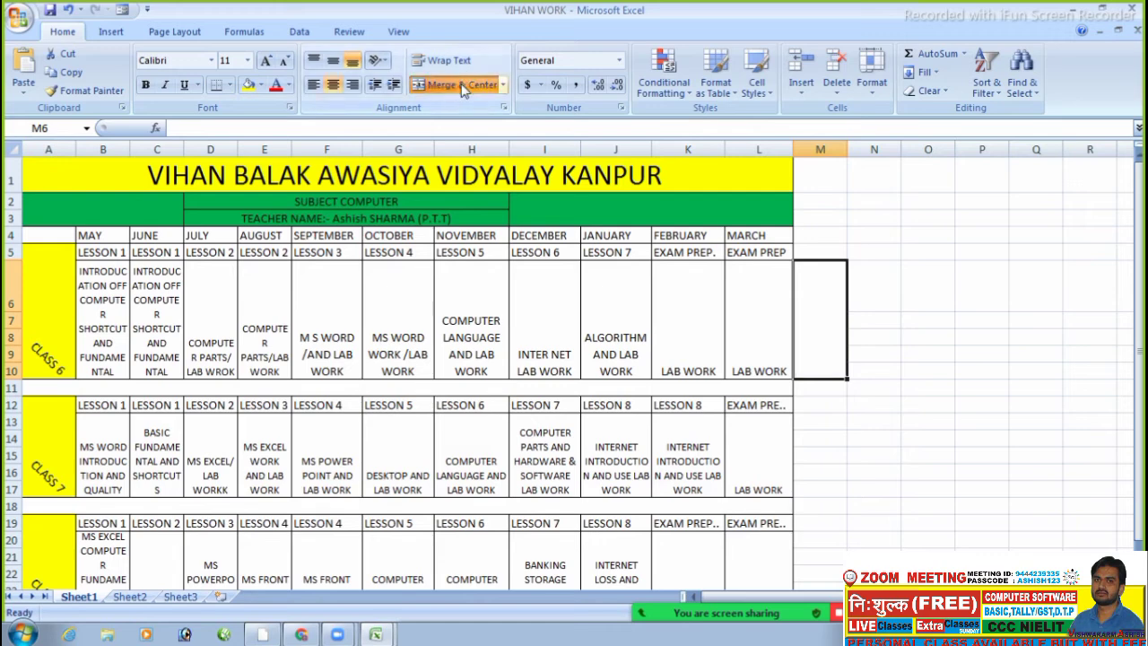
{"action": "left_click", "coordinate": [918, 324]}
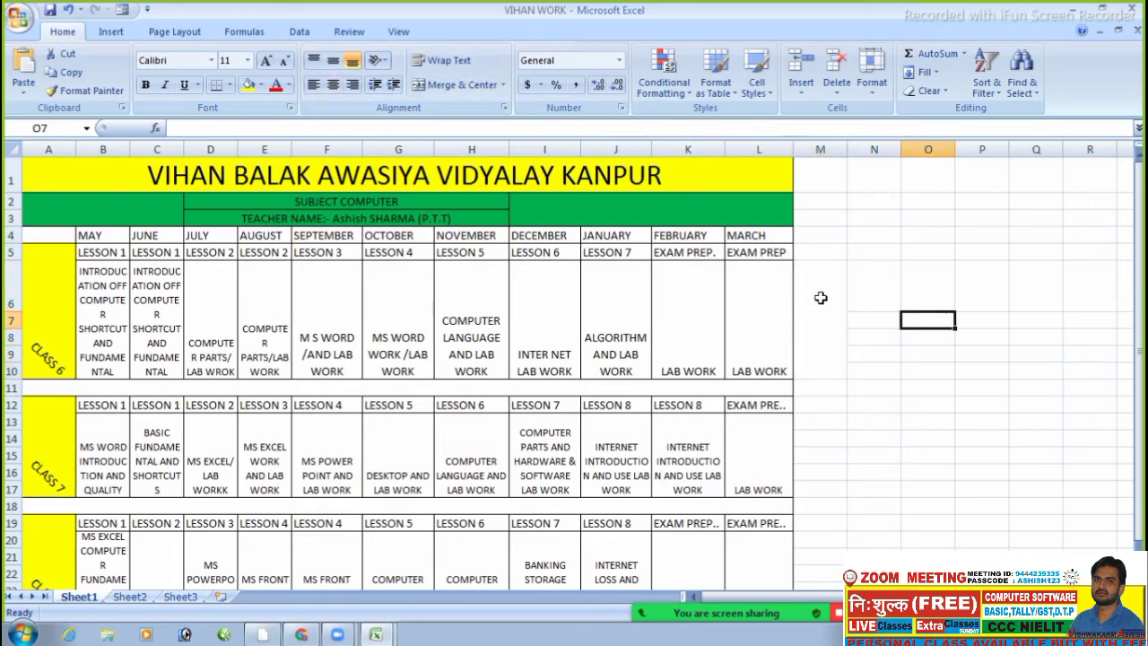
{"action": "left_click", "coordinate": [821, 298]}
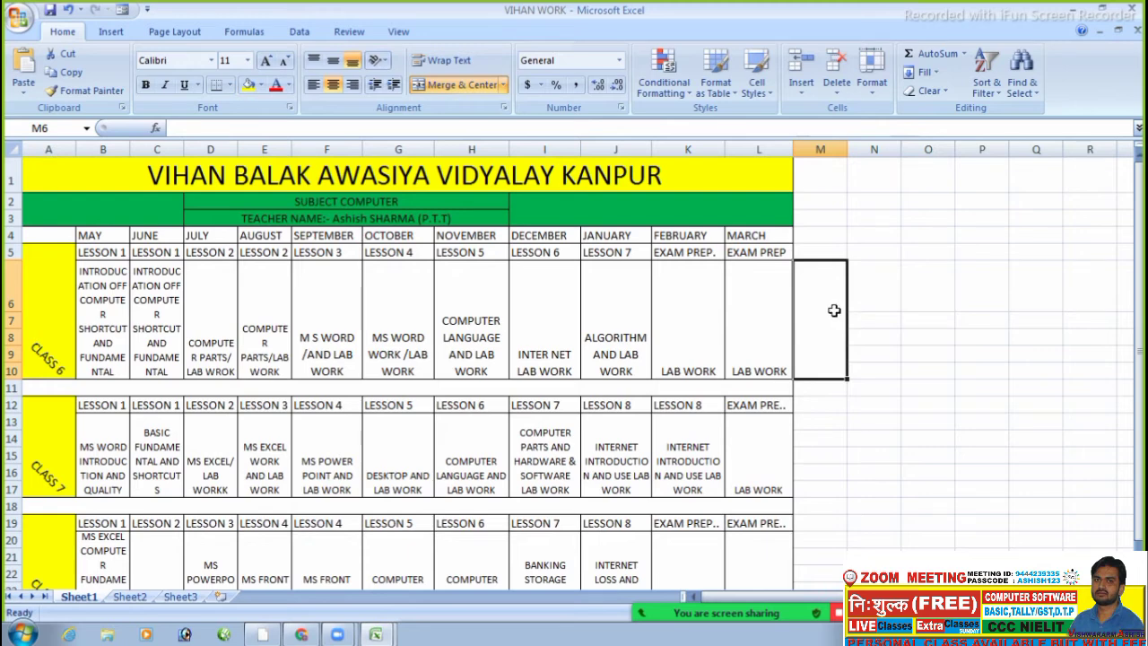
{"action": "left_click", "coordinate": [866, 300]}
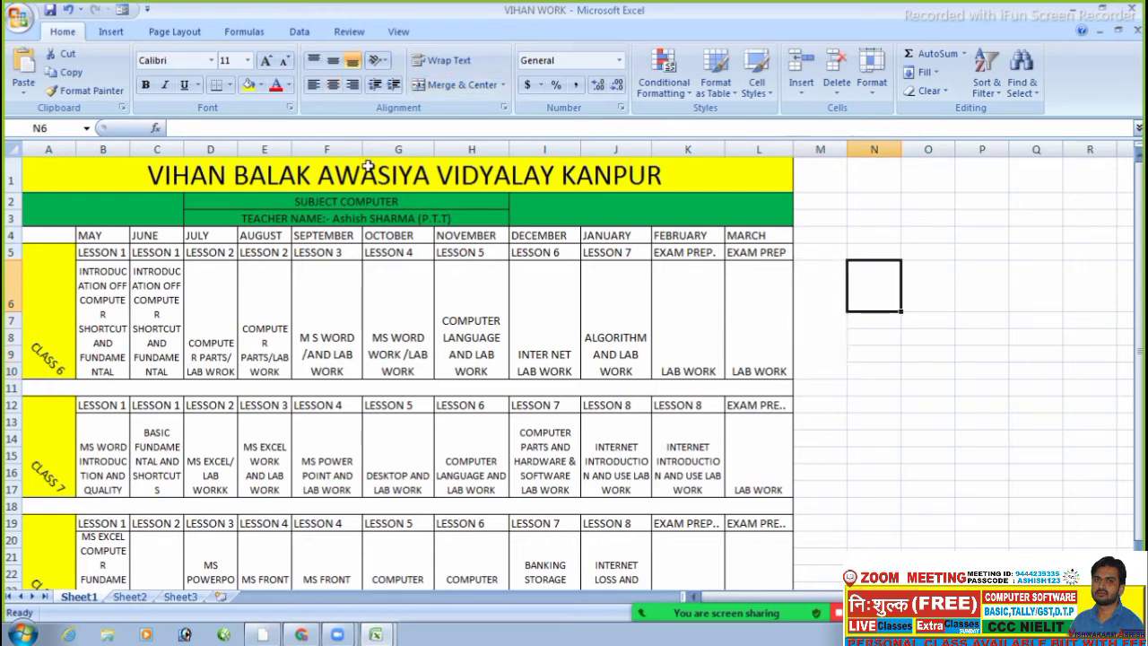
{"action": "left_click", "coordinate": [136, 166]}
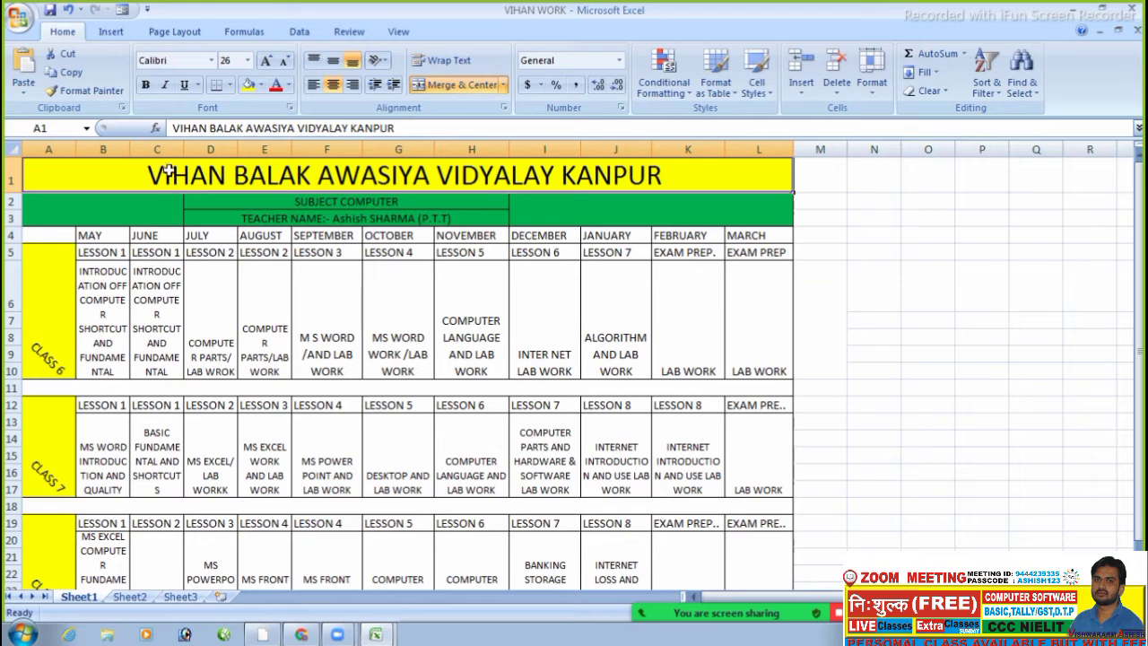
- Change the VIHAN BALAK AWASIYA VIDYALAY KANPUR title fill from yellow to light blue
{"action": "left_click", "coordinate": [261, 86]}
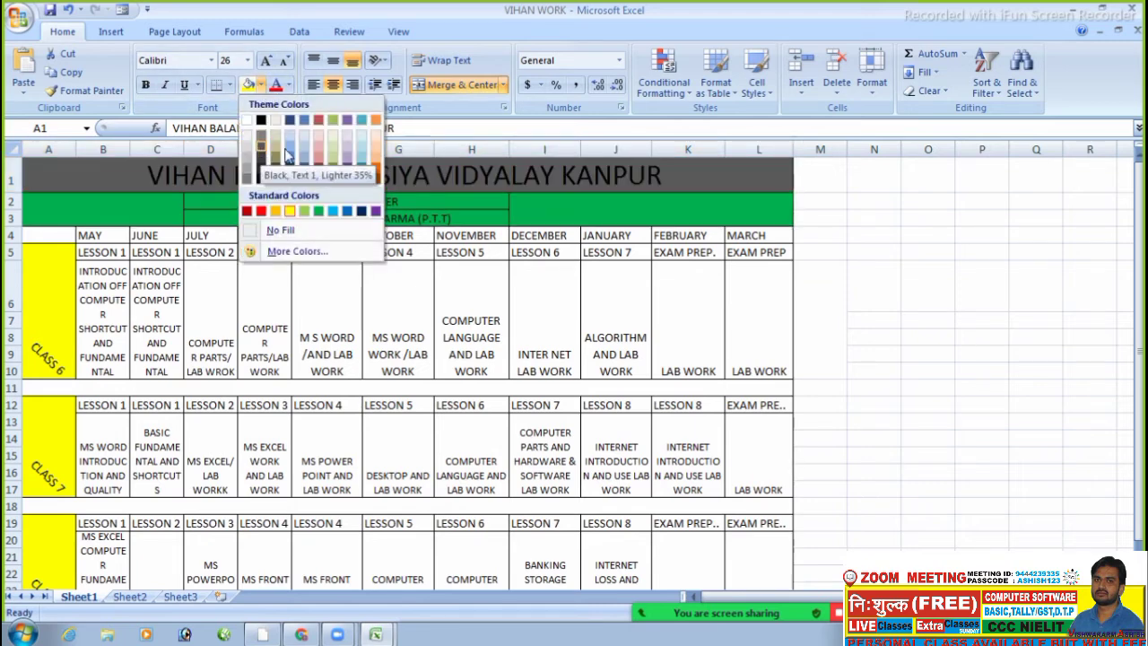
{"action": "left_click", "coordinate": [305, 165]}
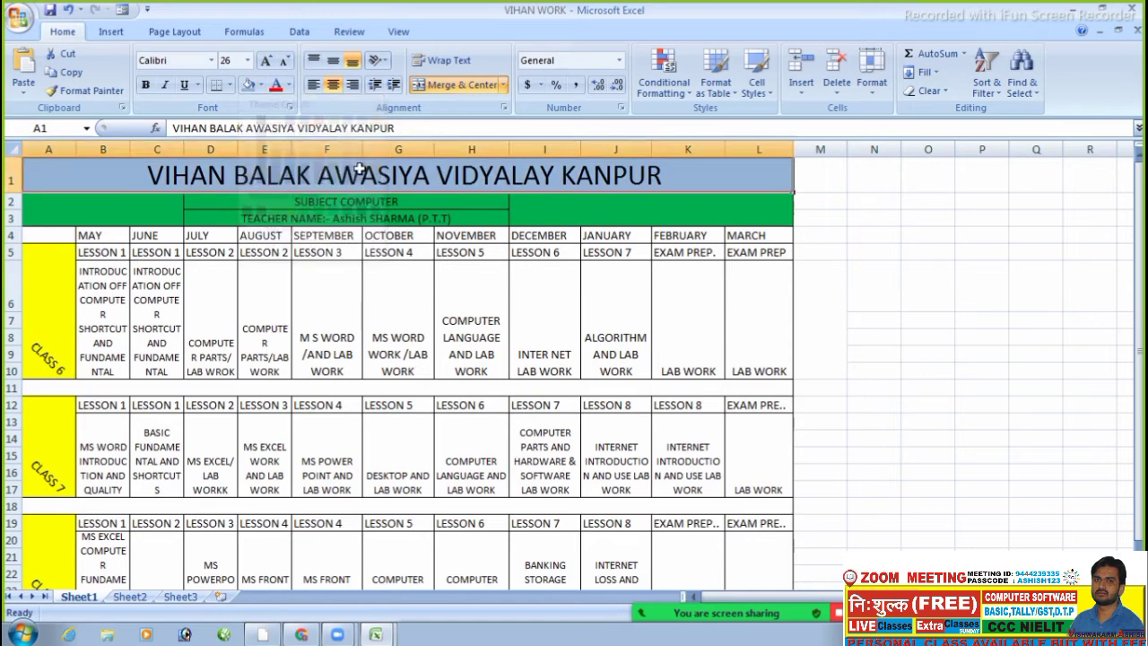
{"action": "left_click", "coordinate": [638, 309]}
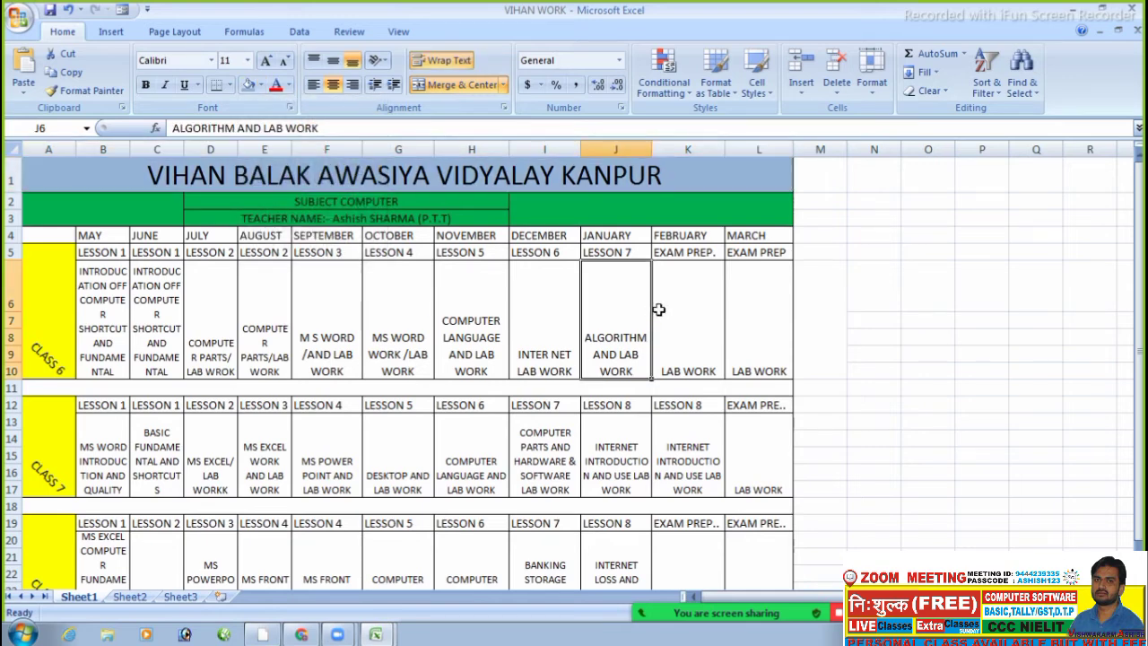
{"action": "left_click", "coordinate": [216, 359]}
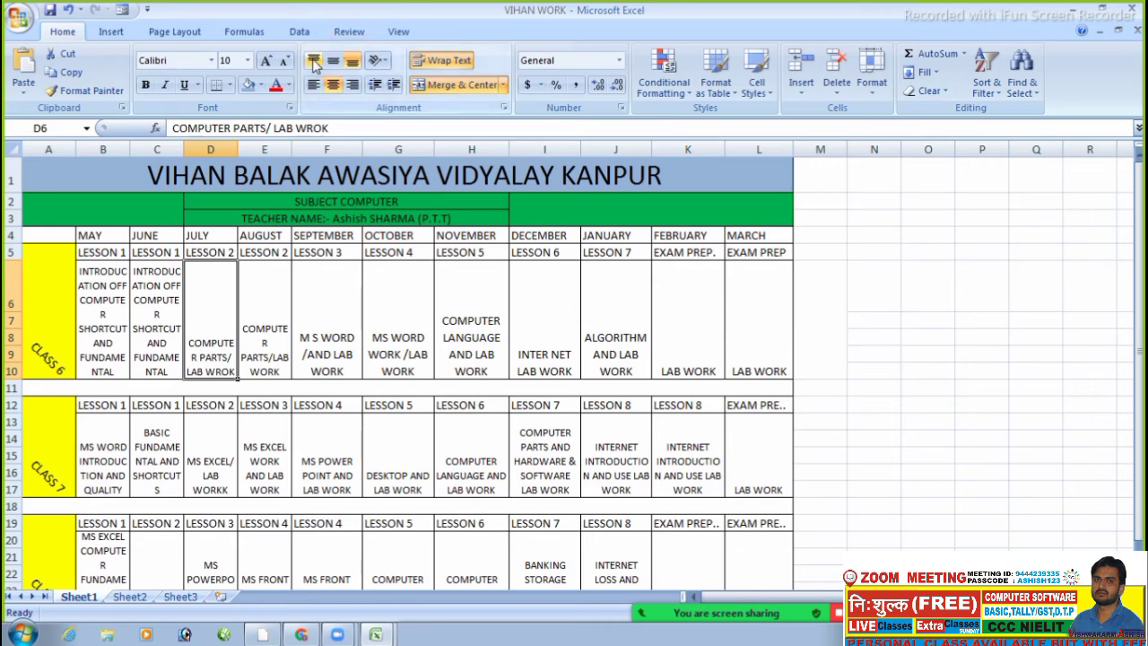
- Top-align the Class 6 lesson text in E6:L10
{"action": "left_click", "coordinate": [313, 61]}
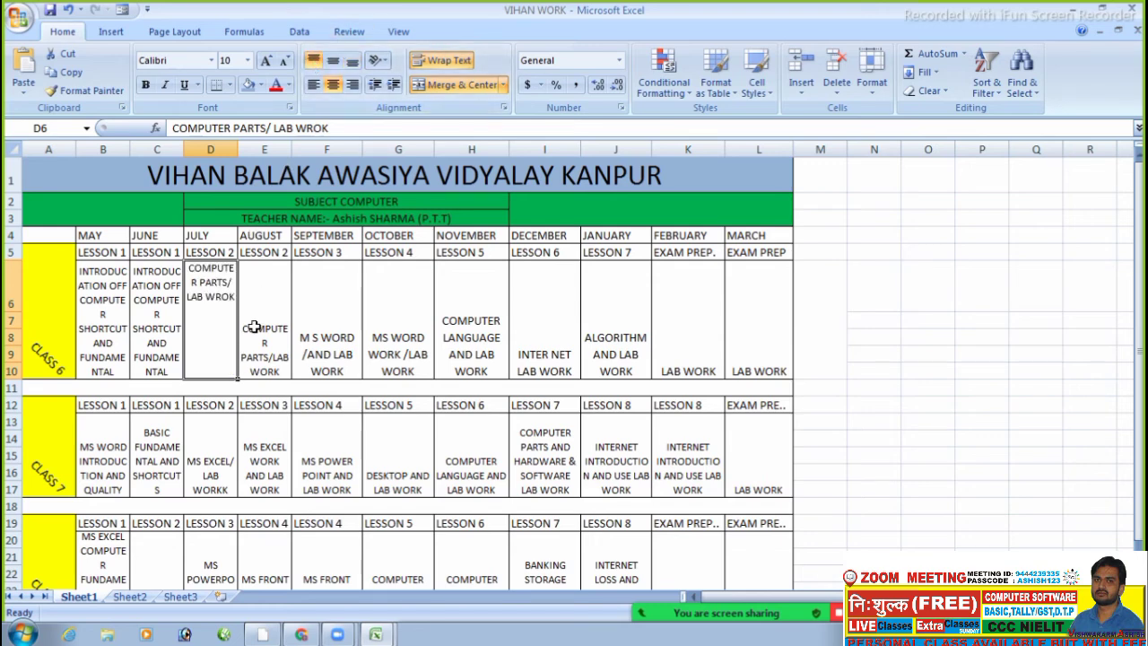
{"action": "left_click_drag", "start_coordinate": [253, 323], "coordinate": [723, 368]}
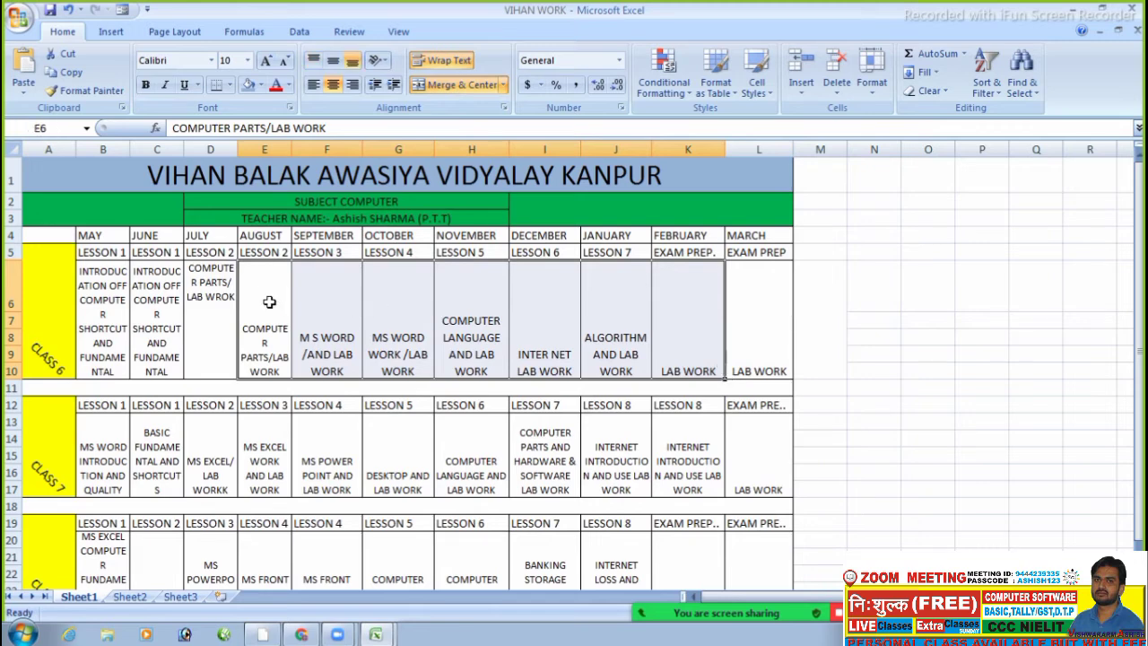
{"action": "left_click_drag", "start_coordinate": [269, 302], "coordinate": [731, 304]}
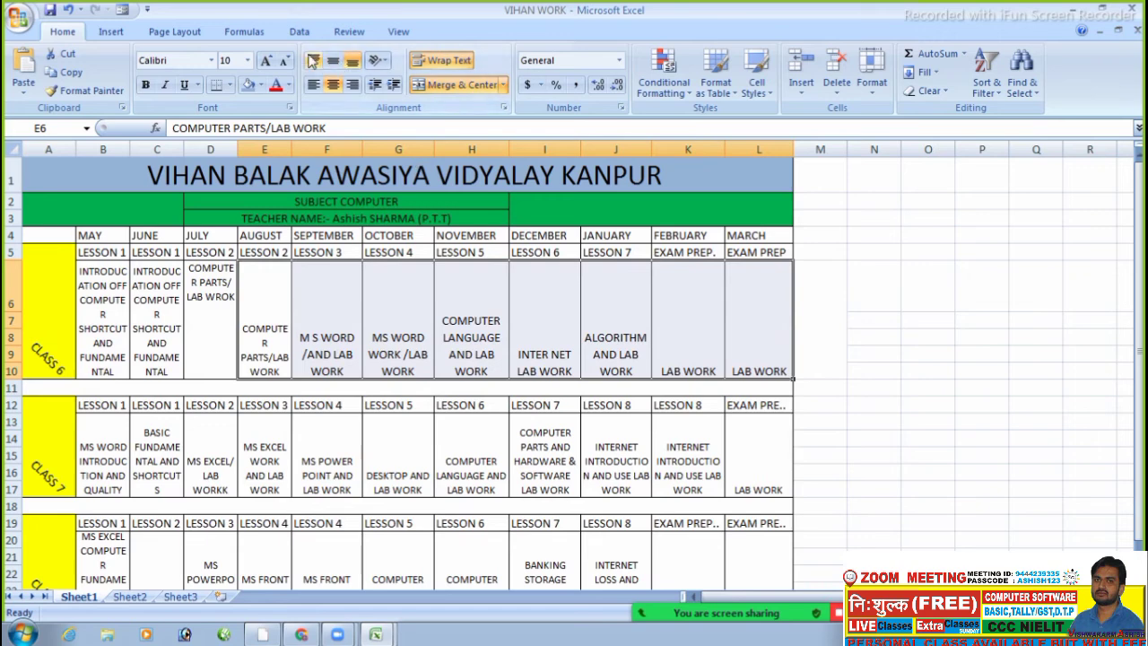
{"action": "left_click", "coordinate": [312, 61]}
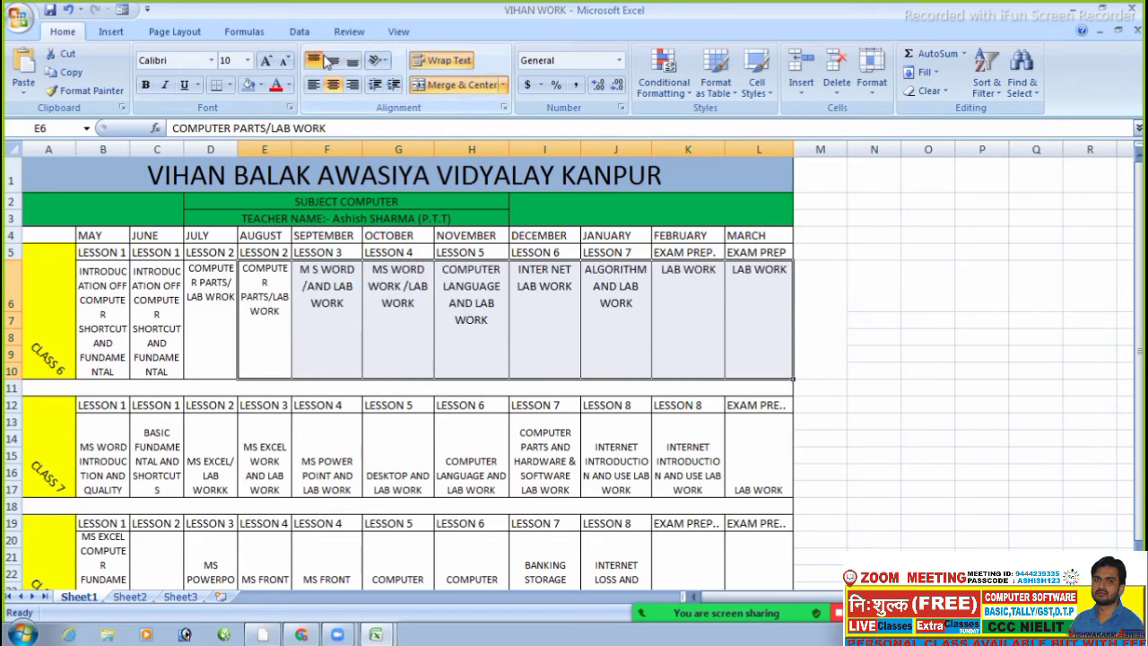
{"action": "left_click", "coordinate": [331, 61]}
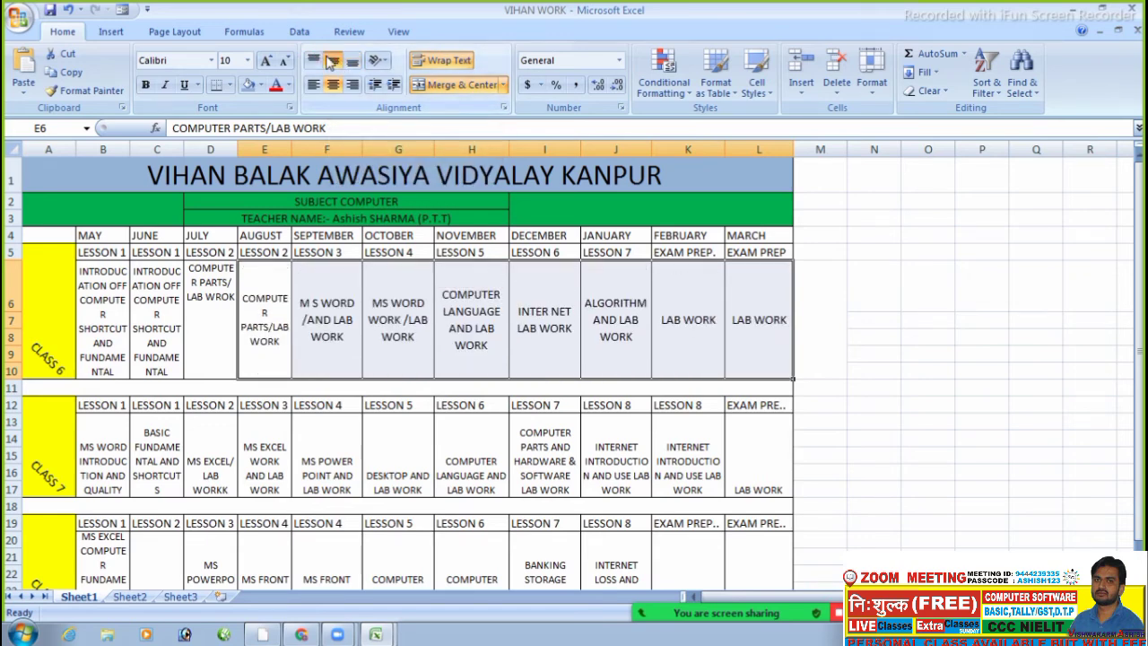
{"action": "left_click", "coordinate": [312, 60]}
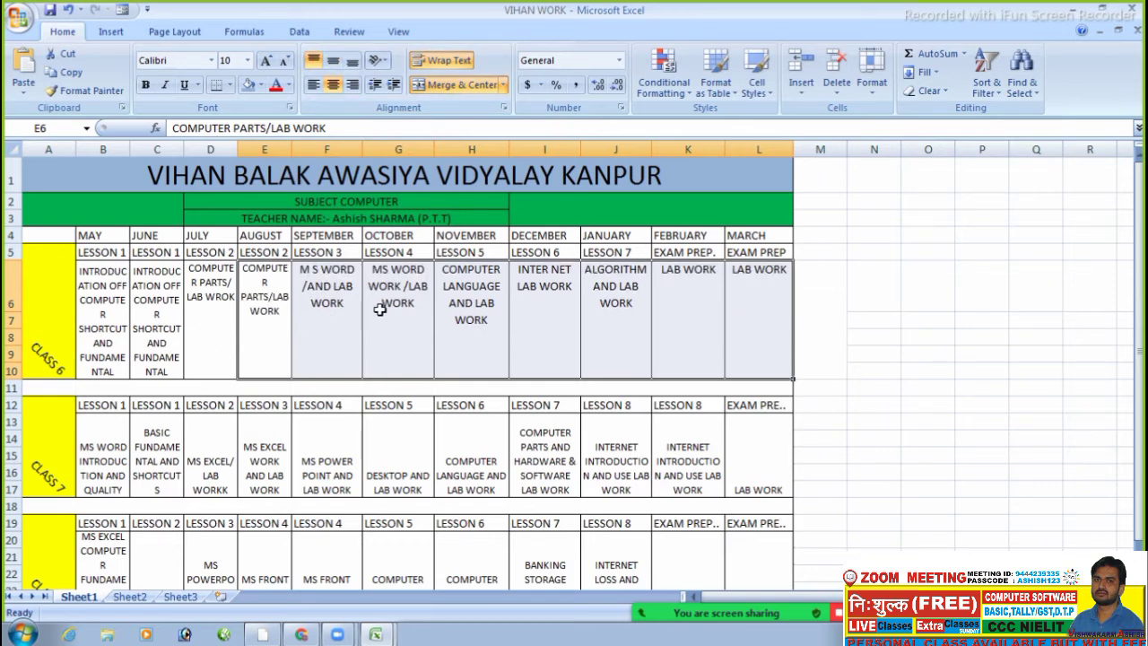
- Top-align the Class 7 lessons in D13:L17 and the Class 8 lessons from C20
{"action": "left_click_drag", "start_coordinate": [200, 426], "coordinate": [758, 444]}
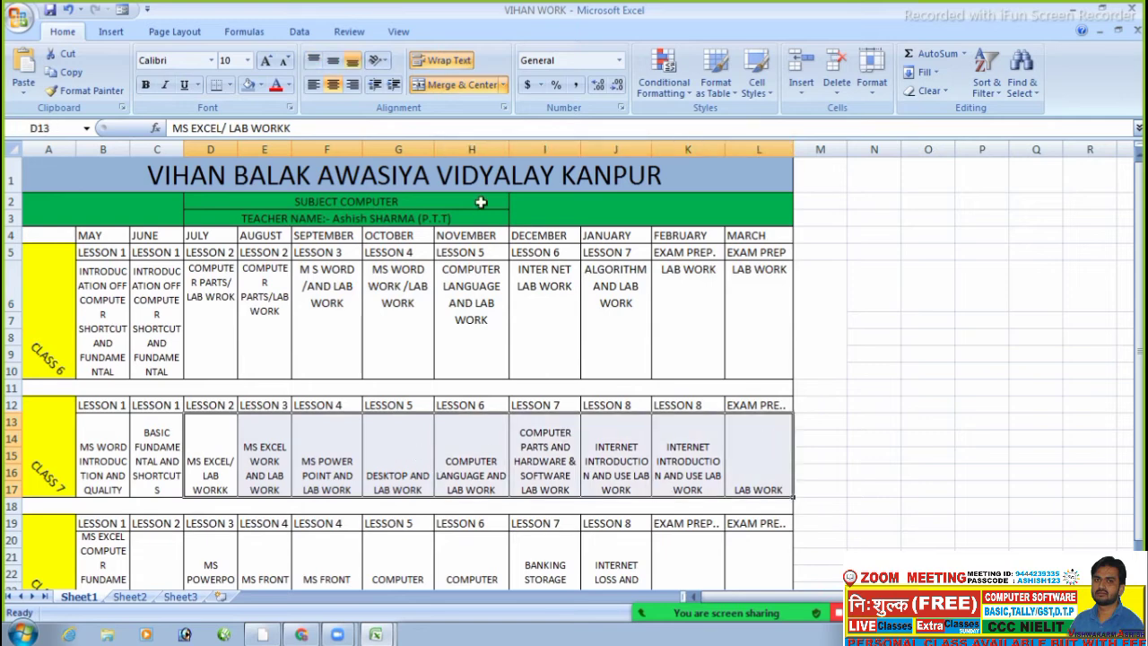
{"action": "left_click", "coordinate": [311, 59]}
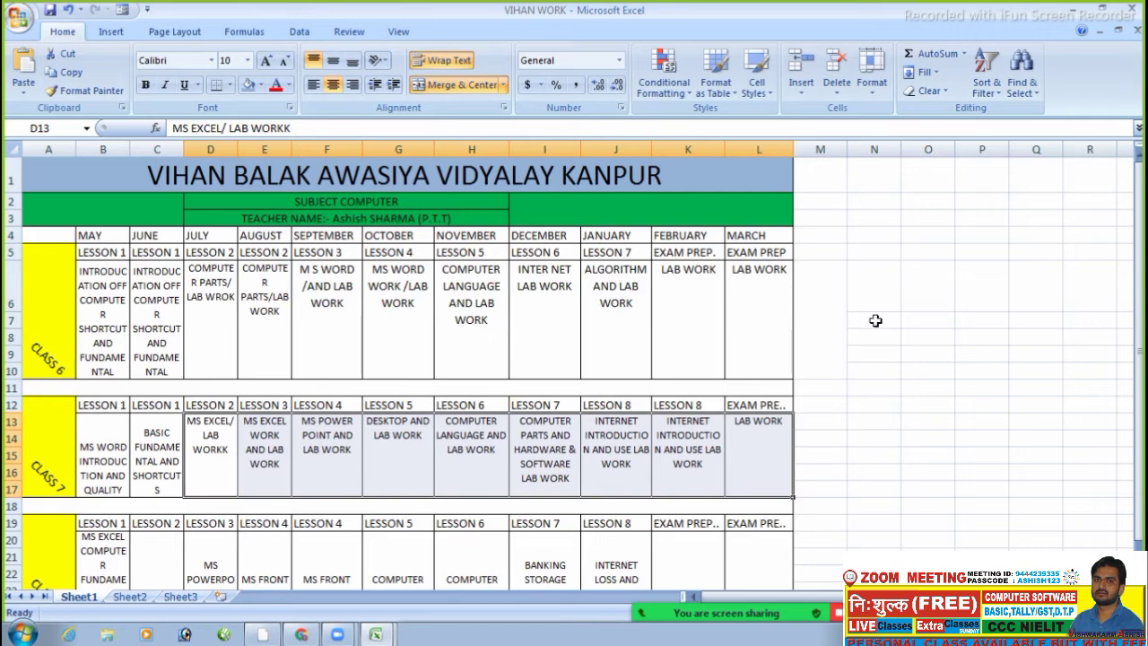
{"action": "left_click_drag", "start_coordinate": [1140, 251], "coordinate": [1143, 266]}
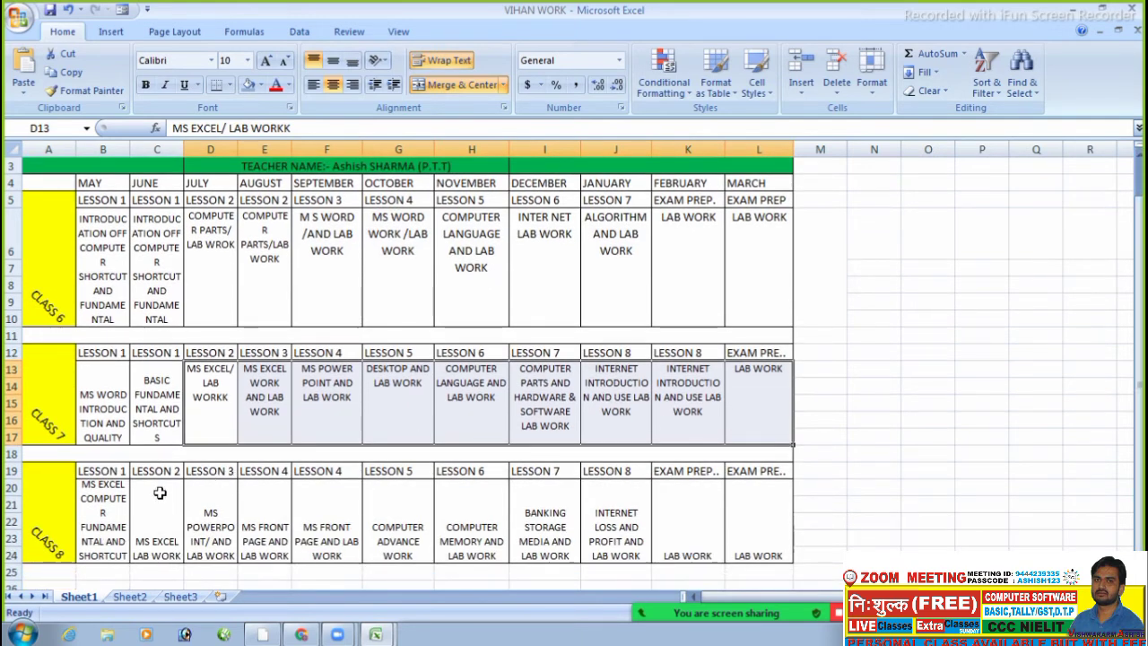
{"action": "left_click_drag", "start_coordinate": [169, 494], "coordinate": [744, 508]}
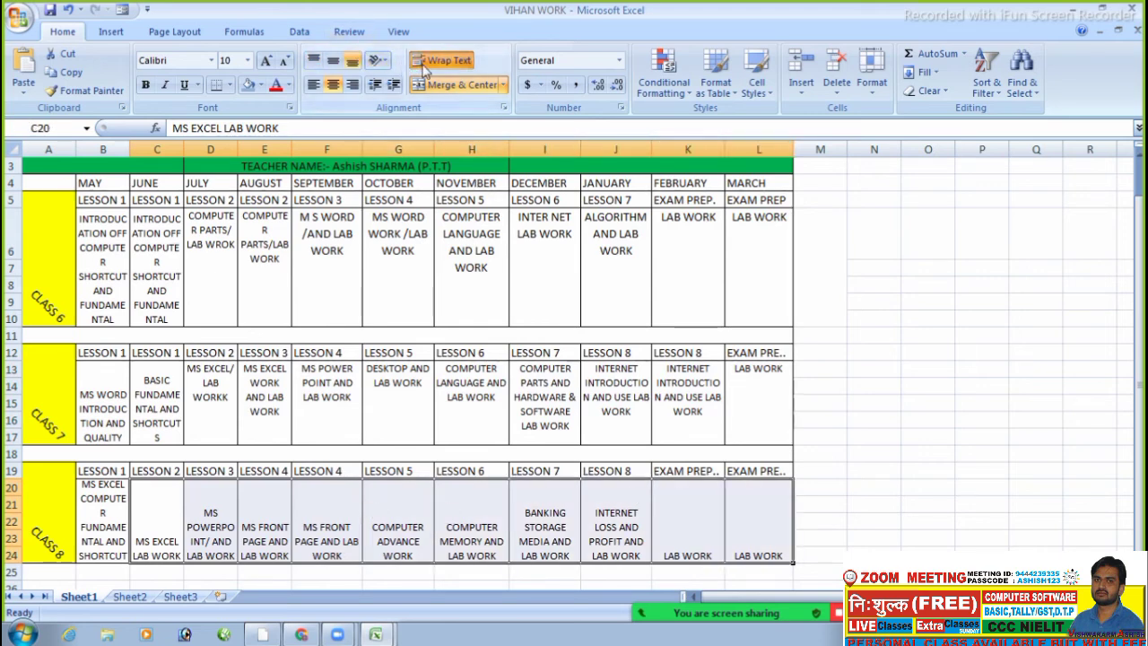
{"action": "left_click", "coordinate": [314, 62]}
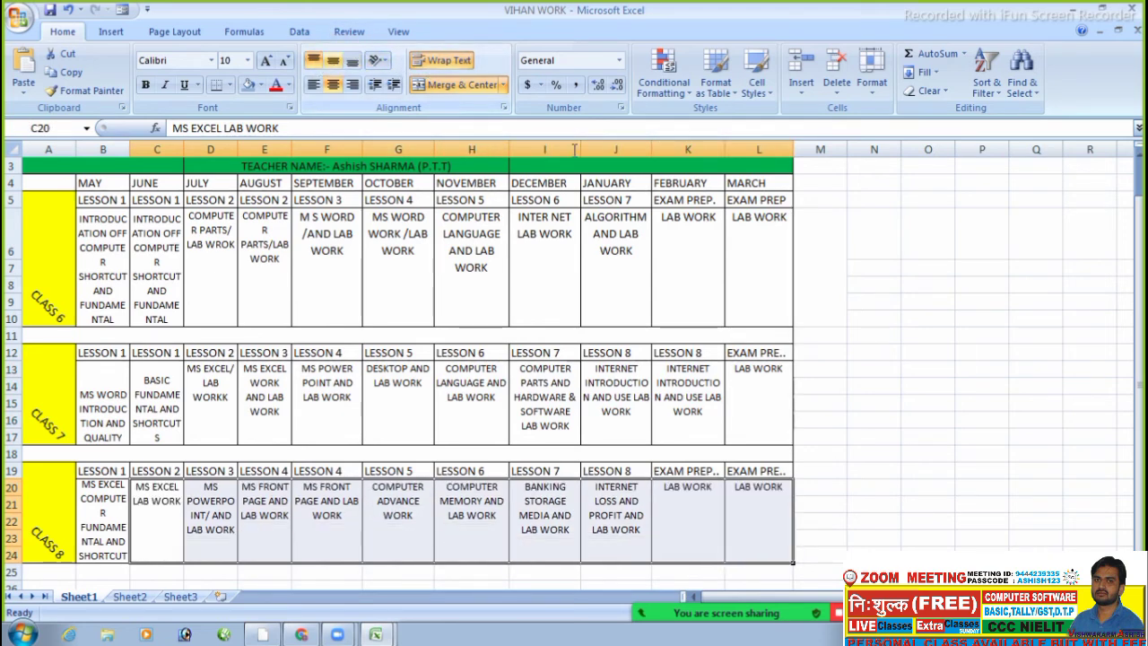
{"action": "left_click", "coordinate": [1000, 320]}
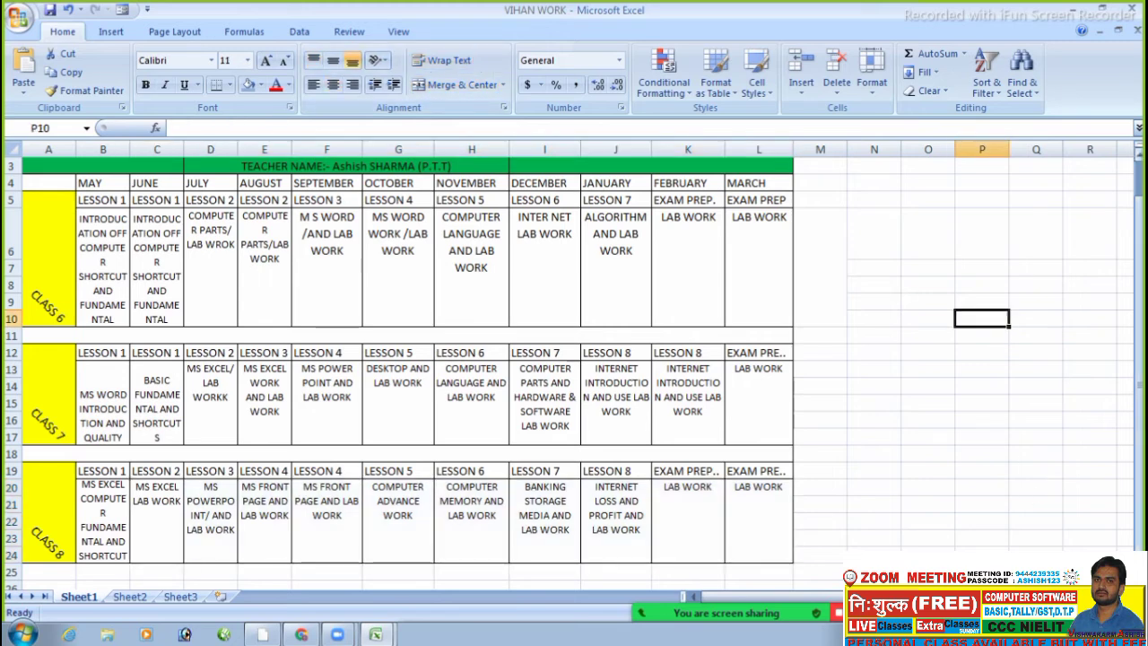
{"action": "left_click_drag", "start_coordinate": [1139, 449], "coordinate": [1140, 421]}
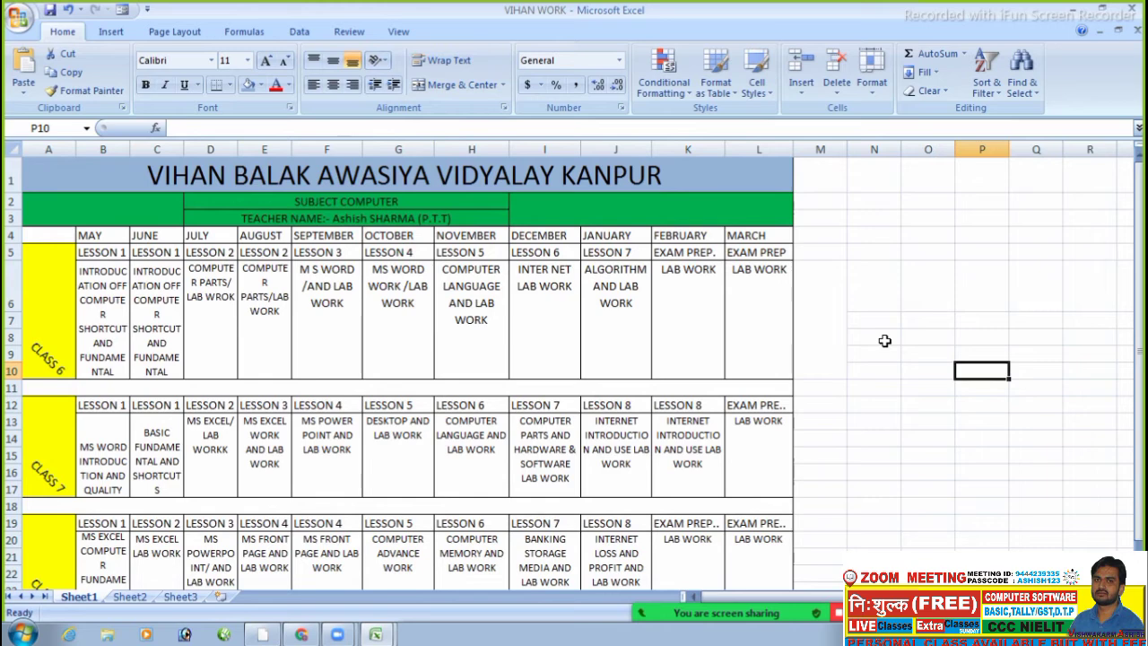
- Enter an 'INTRODUCTION OF COMPUTER' label into merged cell M6
{"action": "left_click", "coordinate": [827, 288]}
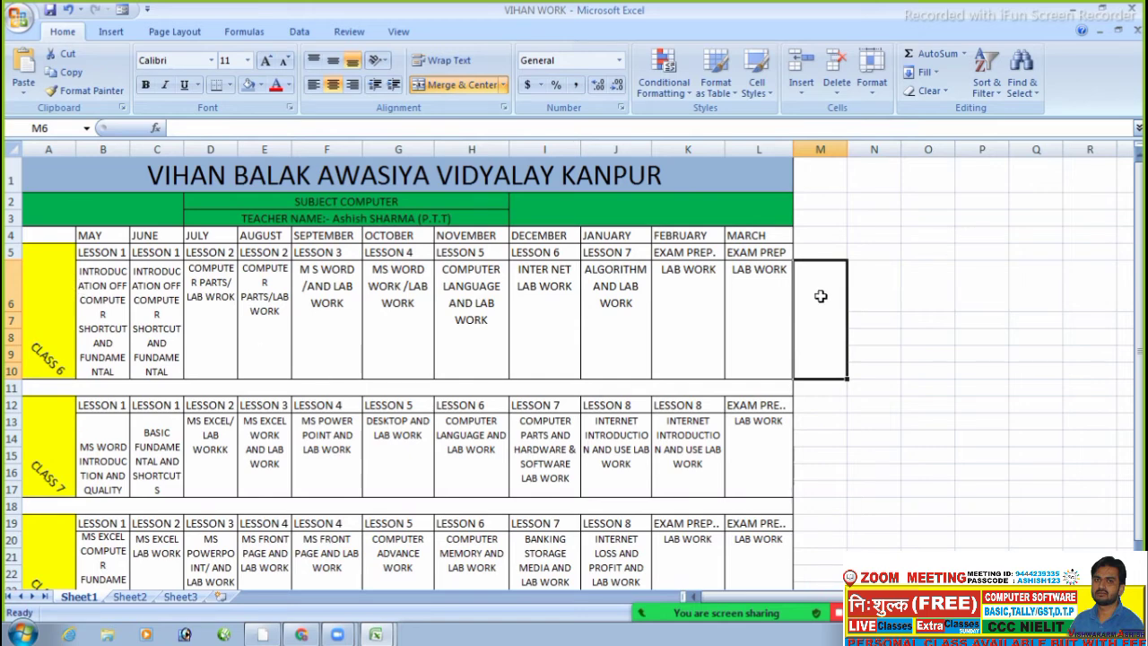
{"action": "type", "text": "IN"}
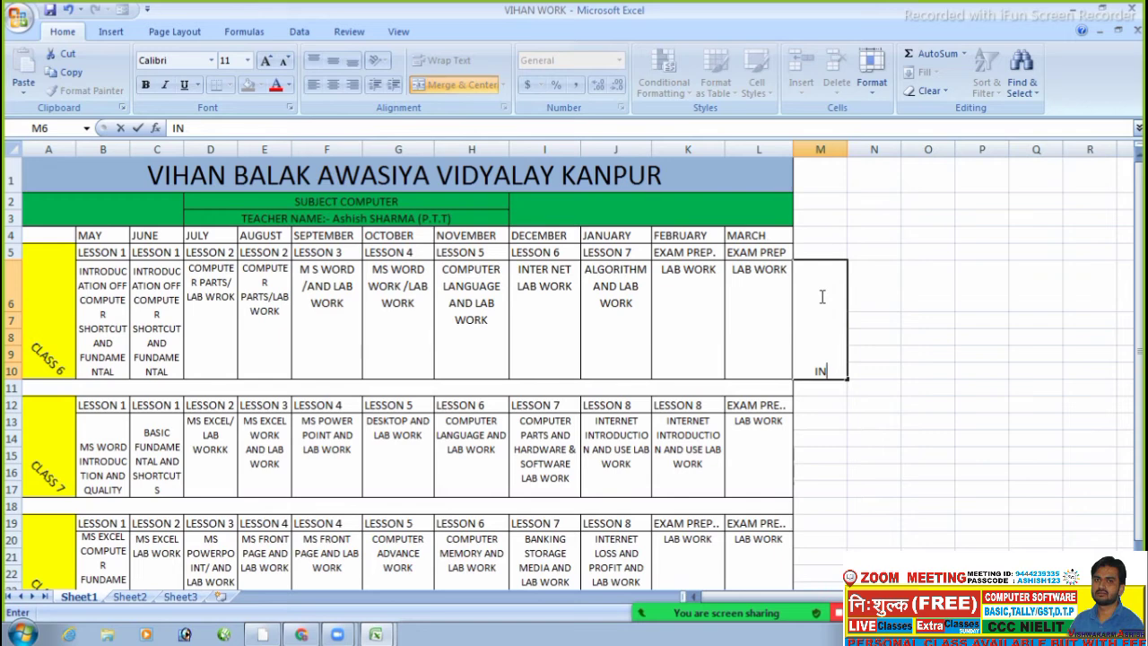
{"action": "type", "text": "TROC"}
{"action": "key", "text": "BackSpace"}
{"action": "type", "text": "DUCTION "}
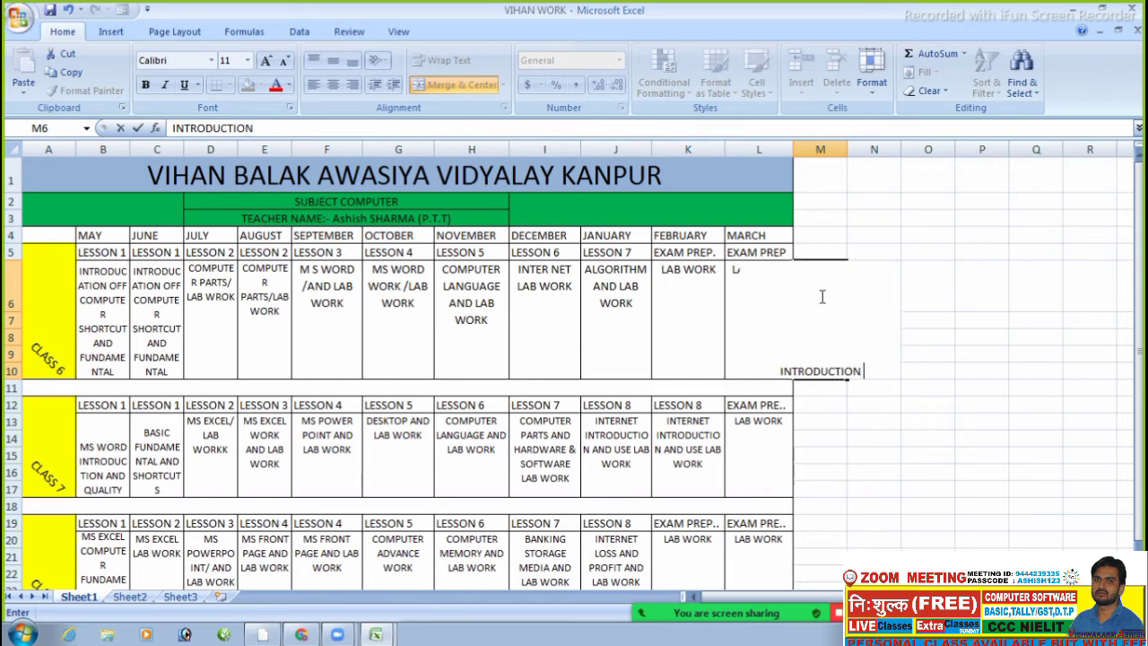
{"action": "type", "text": "OF"}
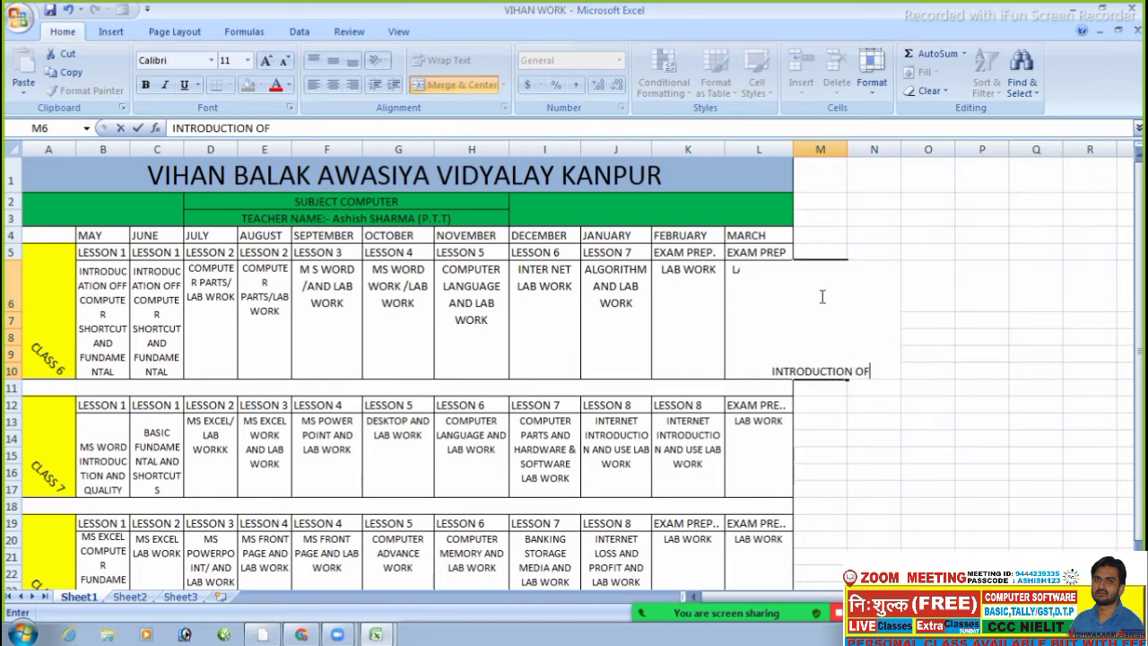
{"action": "type", "text": " COMPUTERR"}
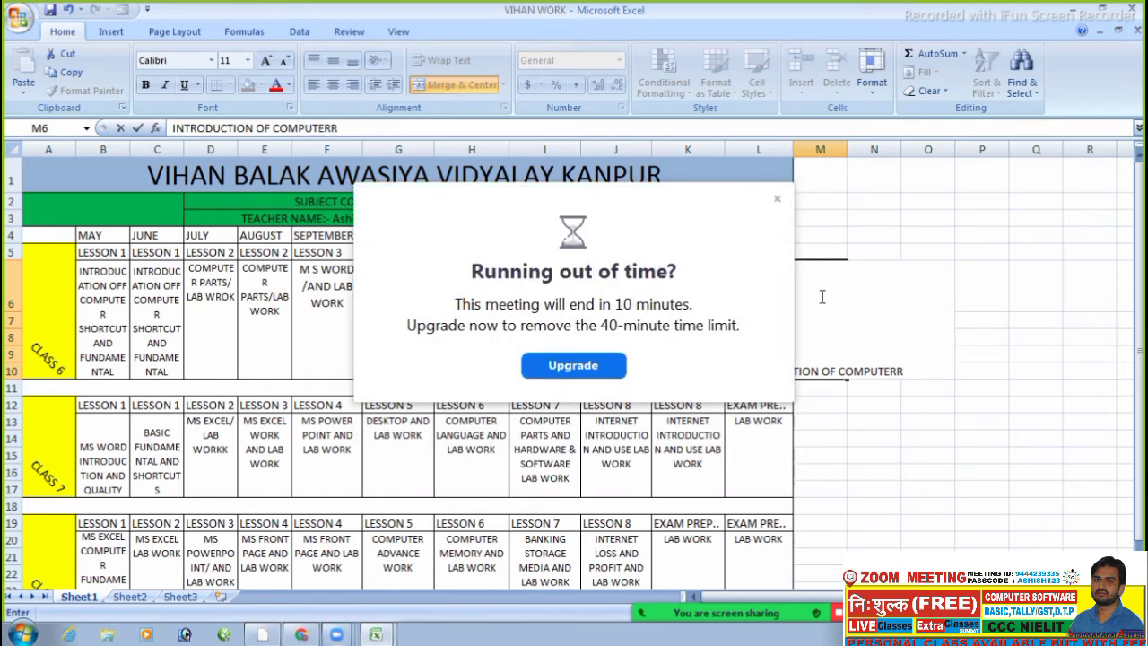
{"action": "left_click", "coordinate": [777, 198]}
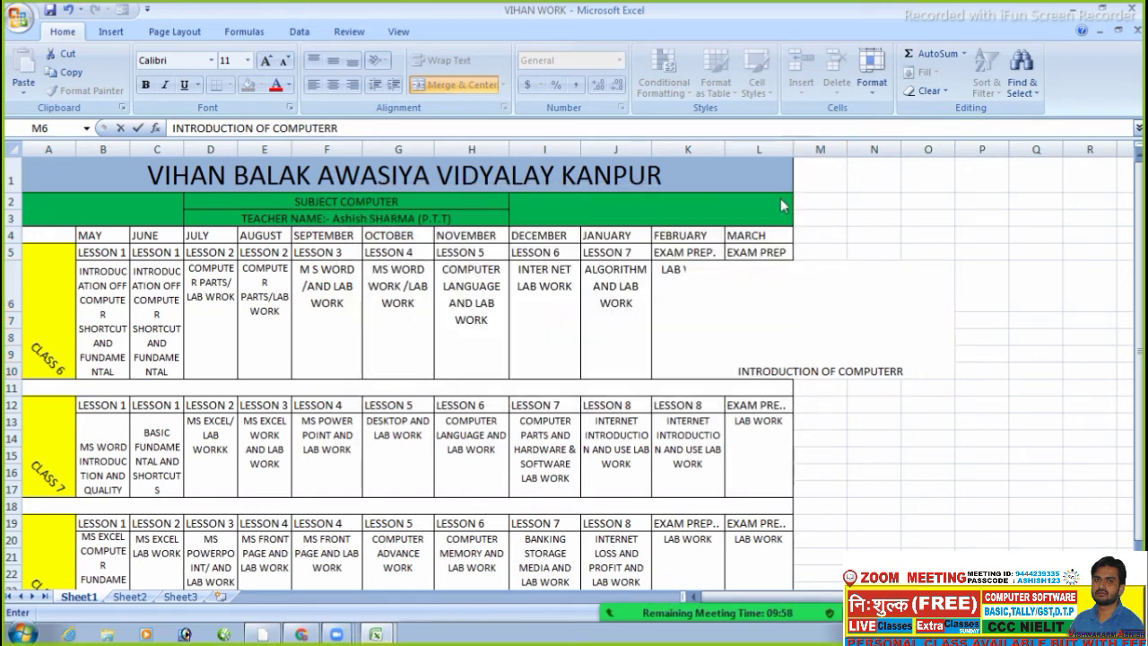
{"action": "type", "text": "SHOR"}
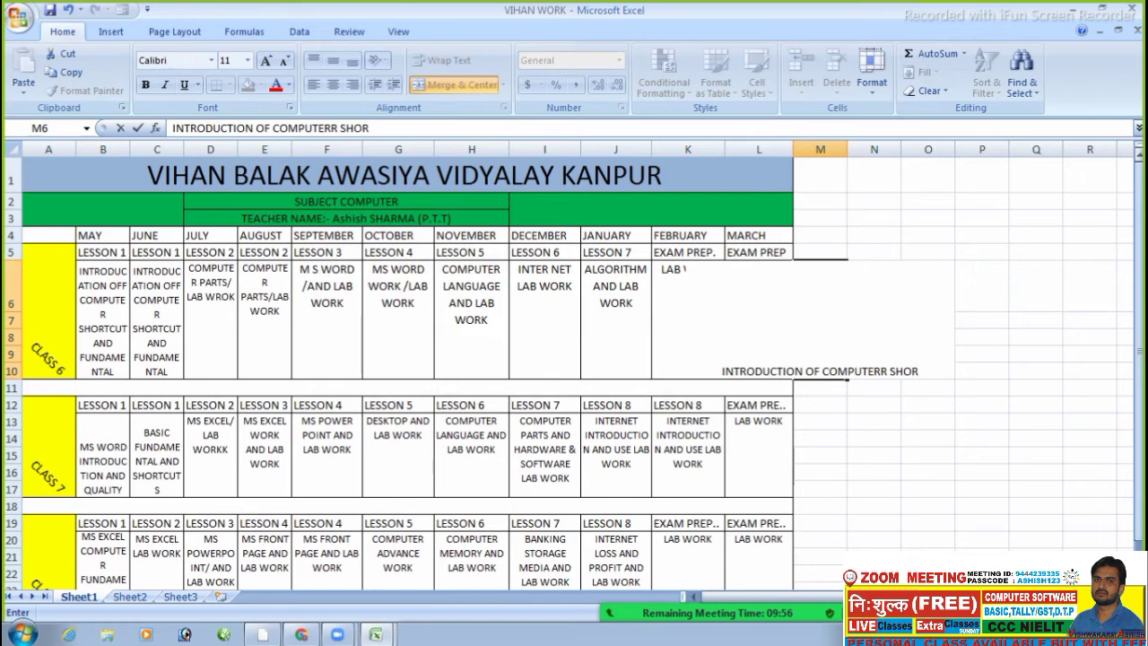
{"action": "left_click", "coordinate": [927, 488]}
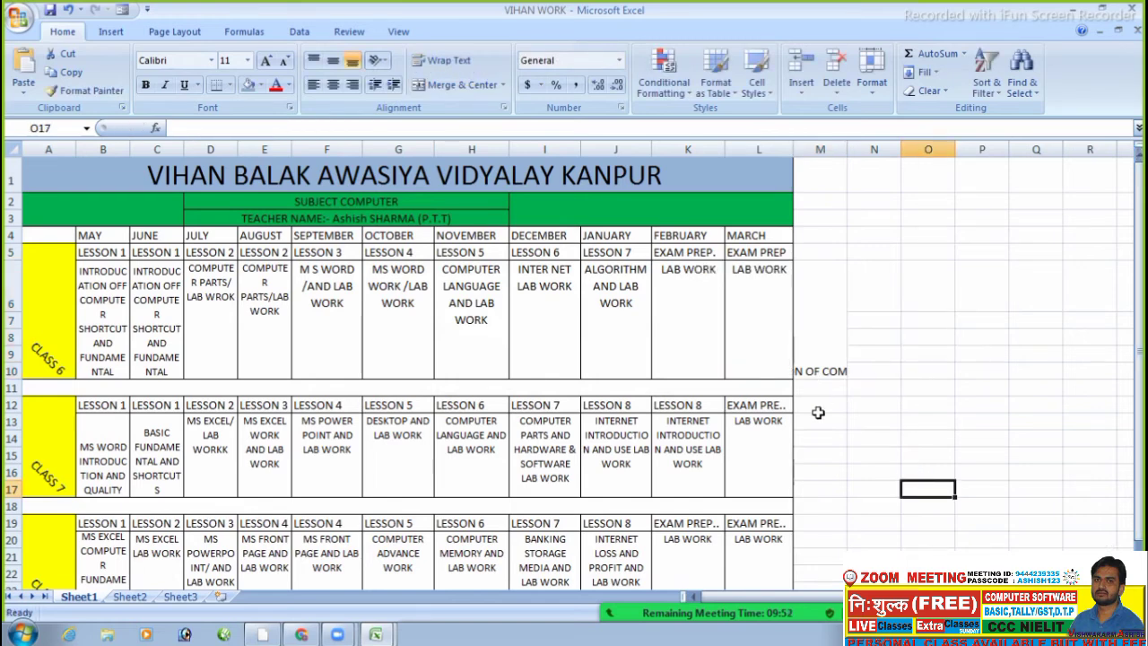
- Wrap the M6 text over several lines, then delete it to leave M6 empty
{"action": "left_click", "coordinate": [817, 359]}
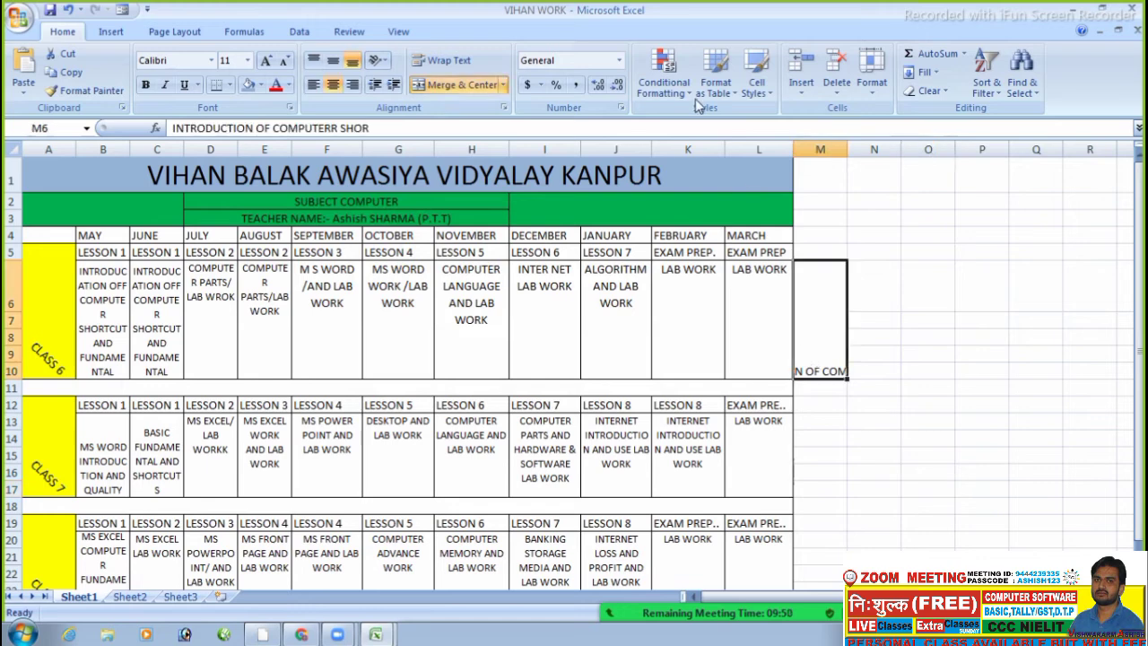
{"action": "left_click", "coordinate": [467, 64]}
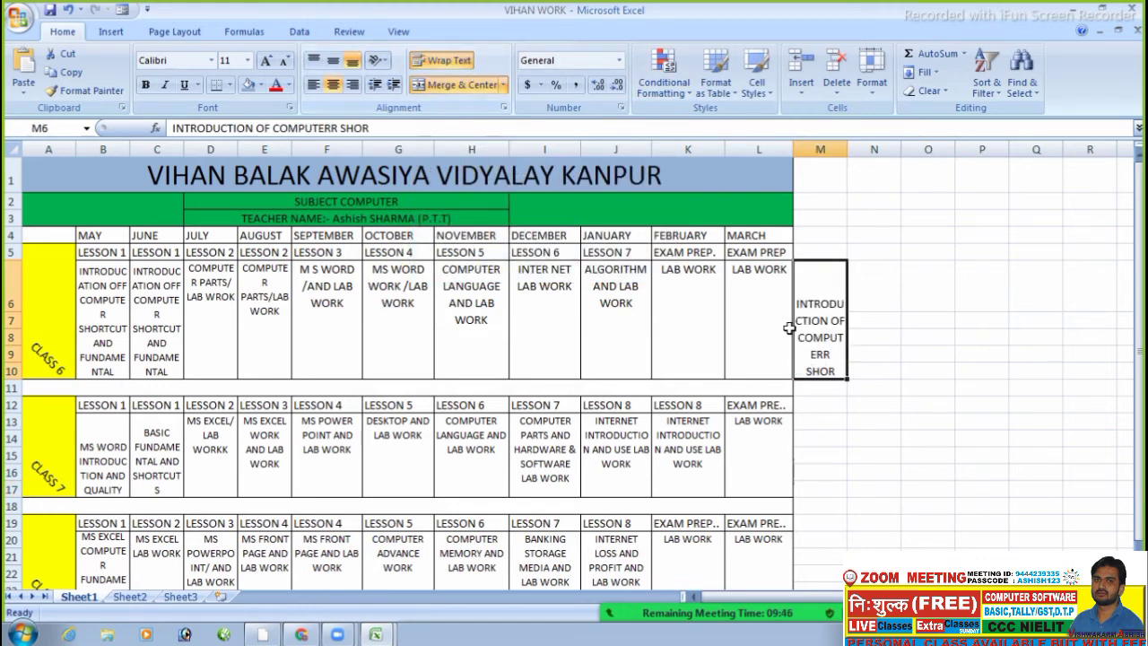
{"action": "left_click", "coordinate": [883, 438]}
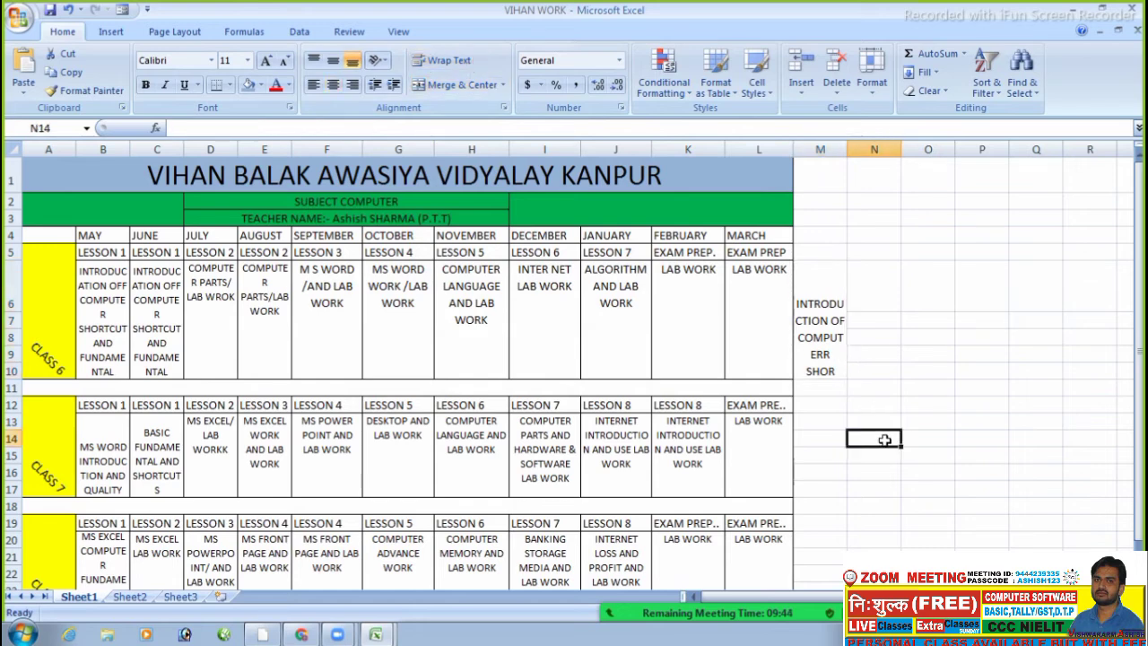
{"action": "left_click", "coordinate": [813, 324]}
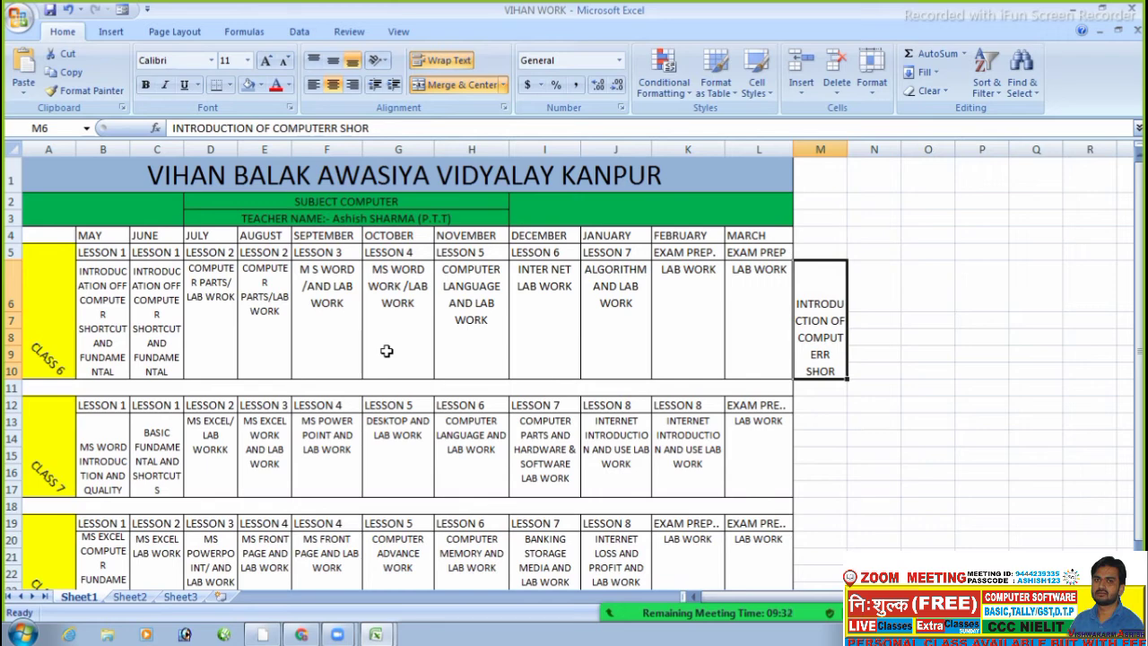
{"action": "key", "text": "Delete"}
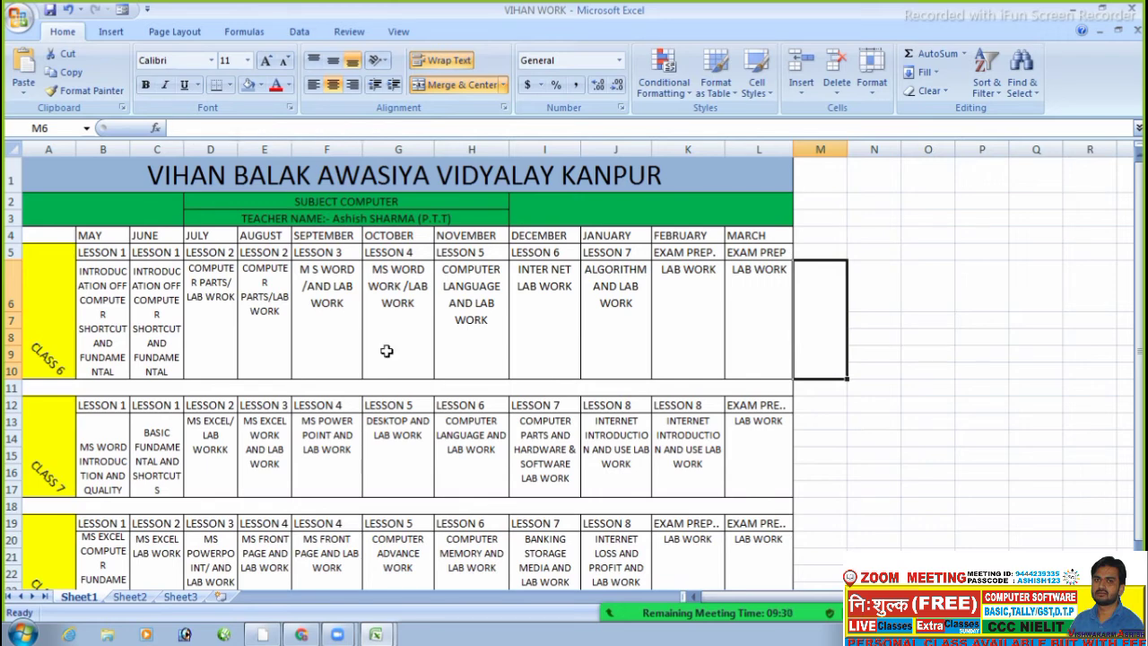
- Click through the empty cells around merged cell M6
{"action": "left_click", "coordinate": [883, 252]}
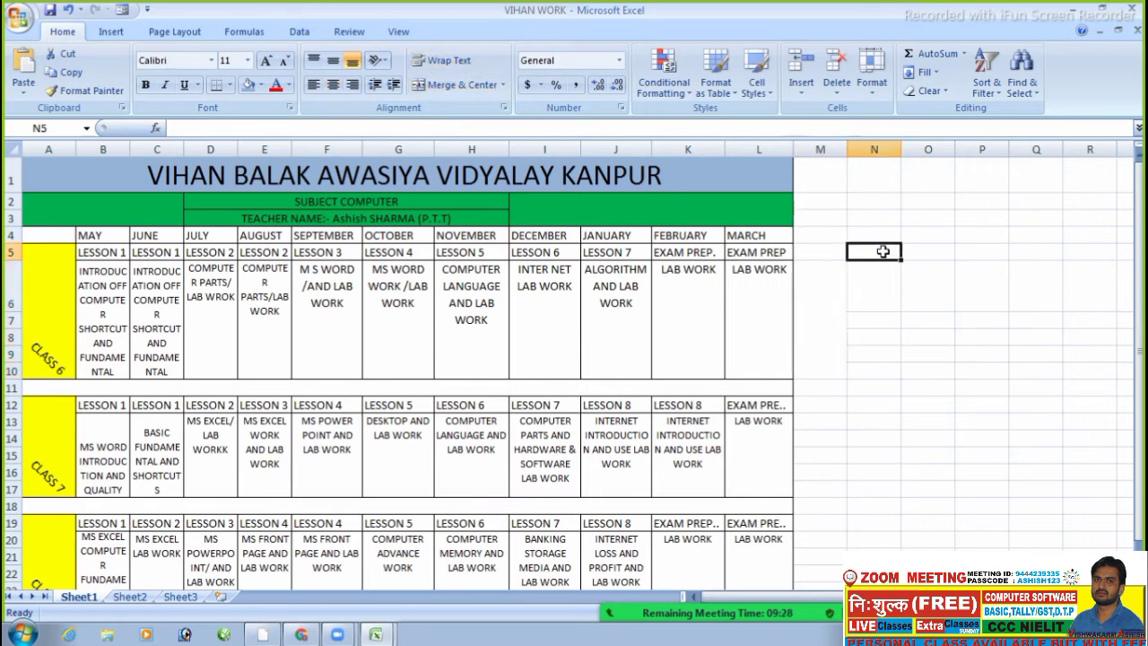
{"action": "left_click", "coordinate": [826, 300]}
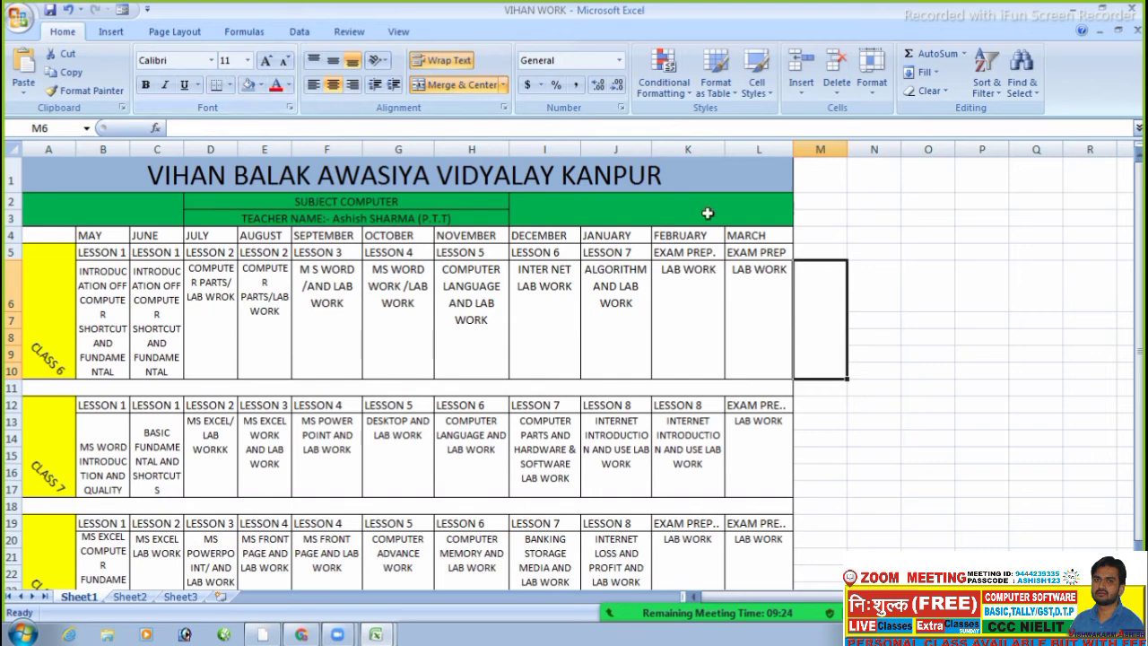
{"action": "left_click", "coordinate": [960, 325]}
{"action": "left_click", "coordinate": [813, 320]}
{"action": "left_click", "coordinate": [889, 299]}
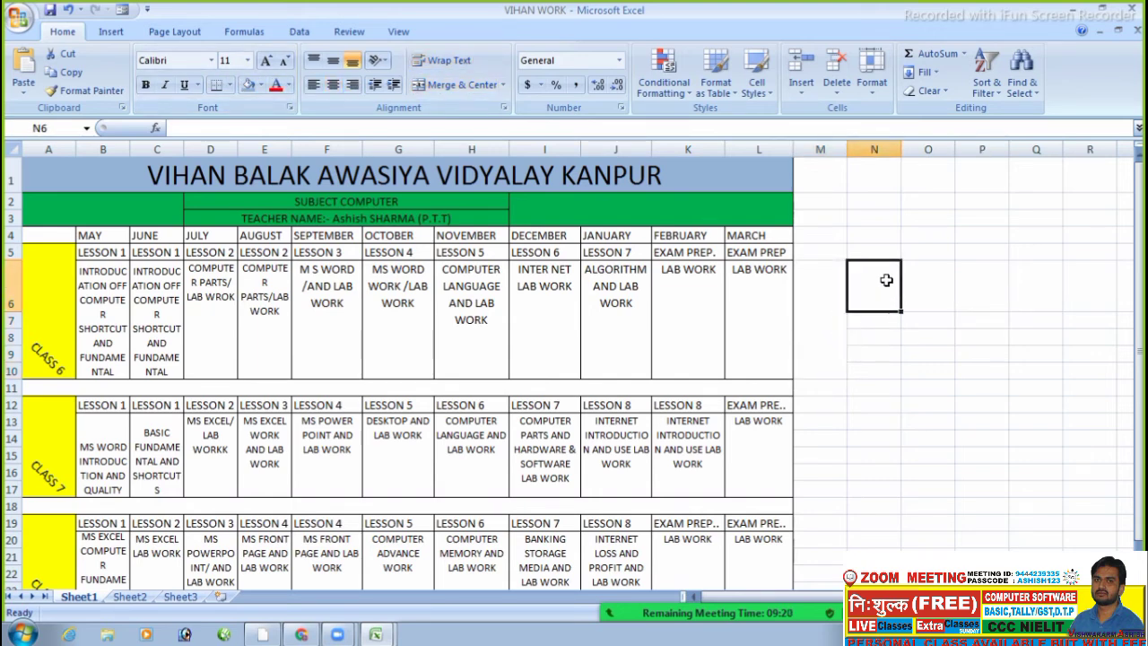
- Type a street address into cell N2, admit the waiting participant, and reopen N2 for editing
{"action": "left_click", "coordinate": [875, 205]}
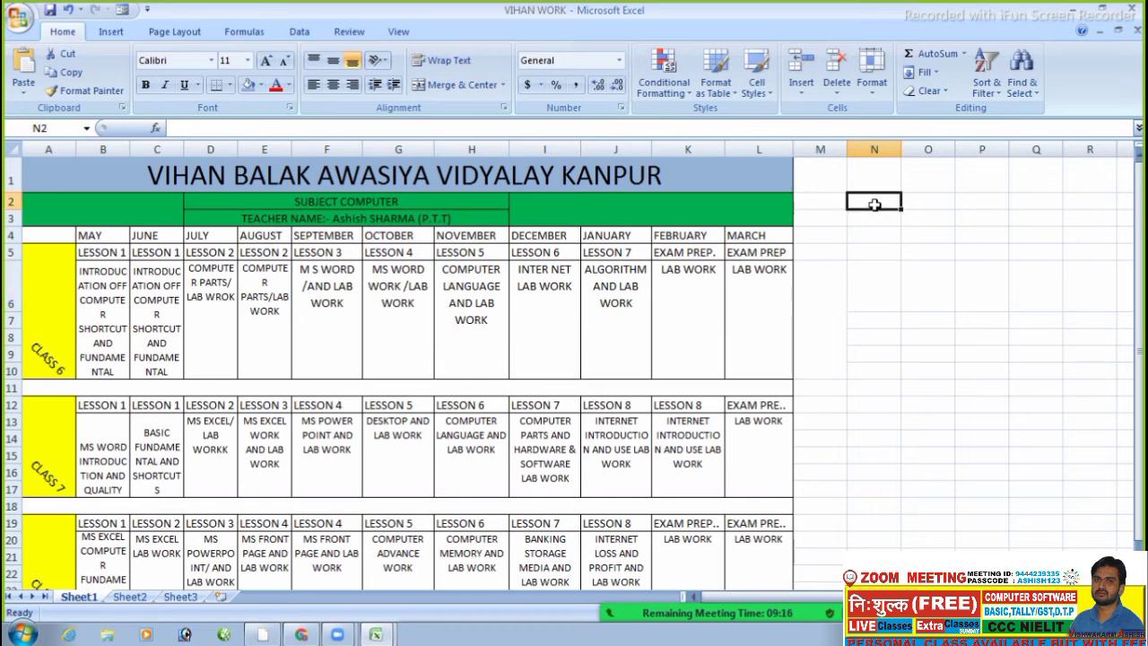
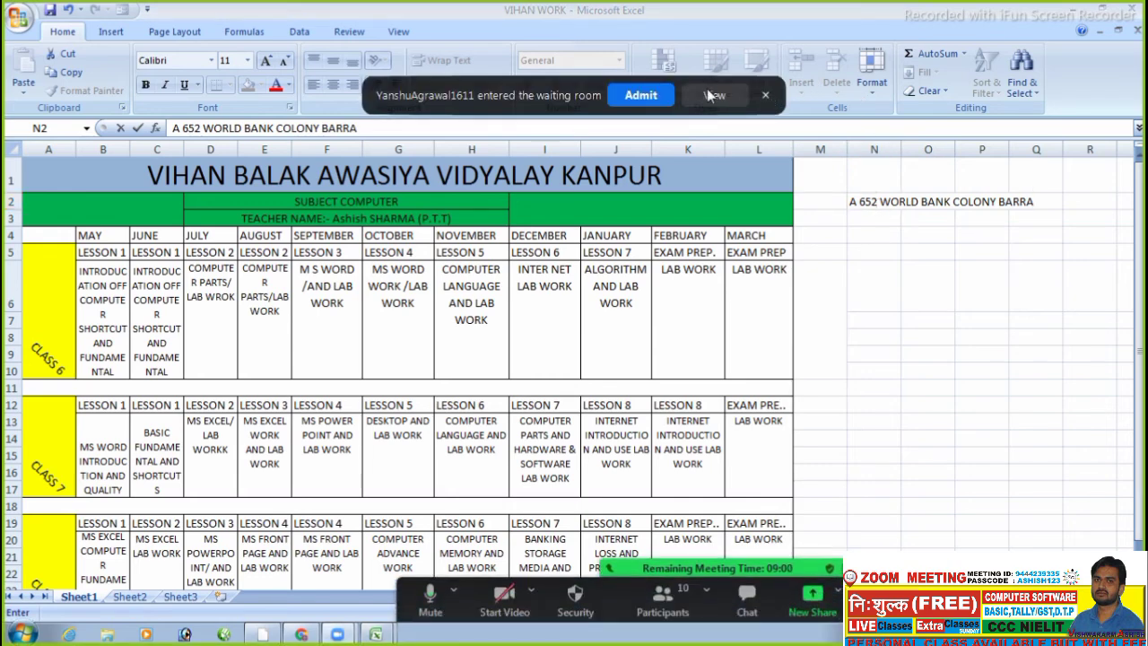
{"action": "left_click", "coordinate": [663, 93]}
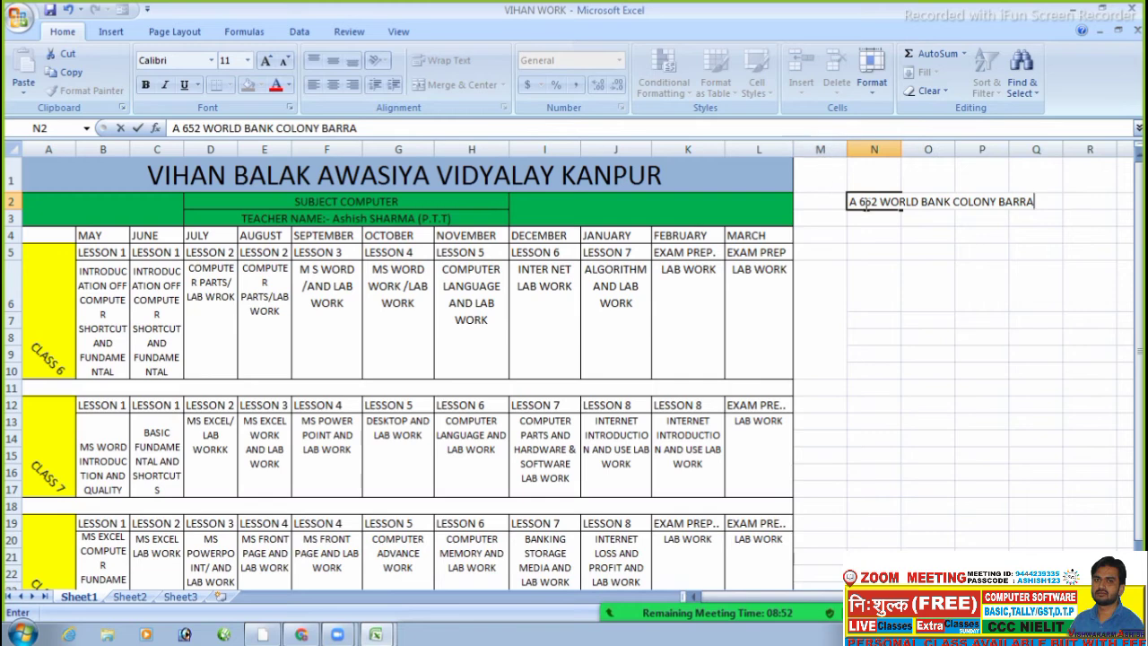
{"action": "key", "text": "F2"}
- Wrap the N2 address text, then undo it and remove the address
{"action": "left_click", "coordinate": [909, 283]}
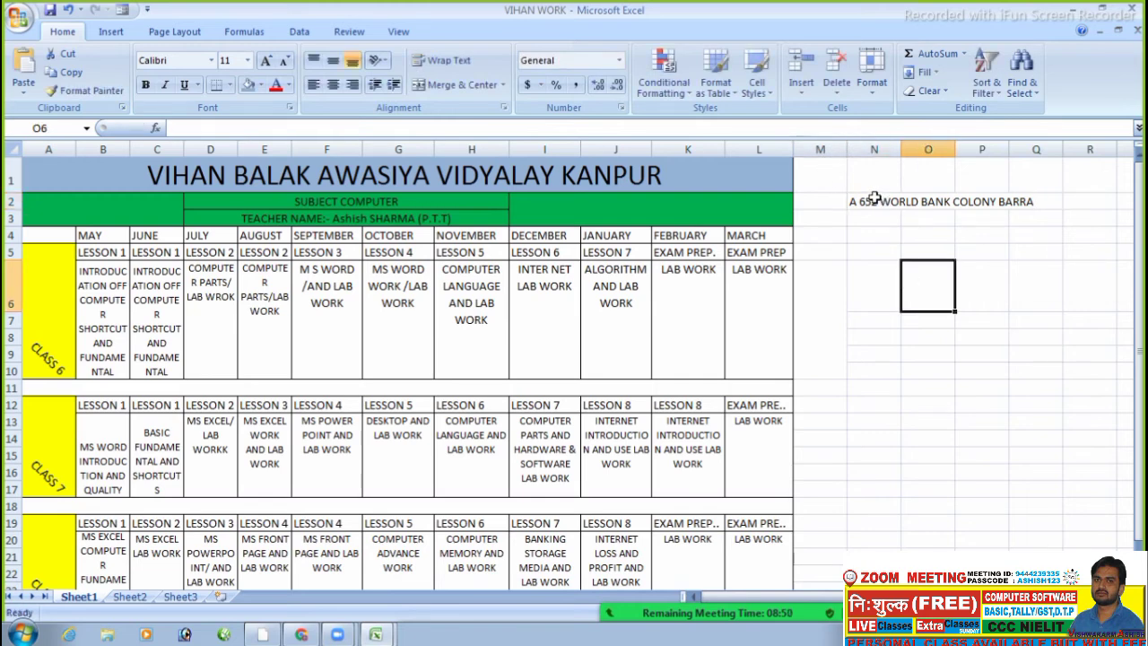
{"action": "left_click", "coordinate": [880, 199]}
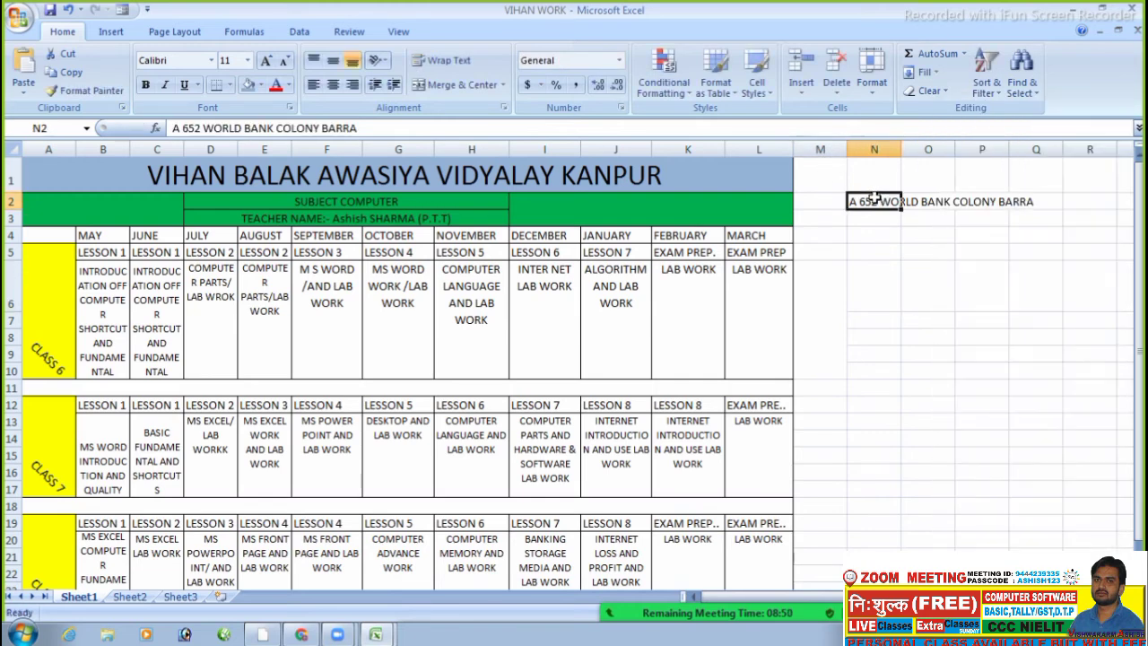
{"action": "left_click", "coordinate": [432, 65]}
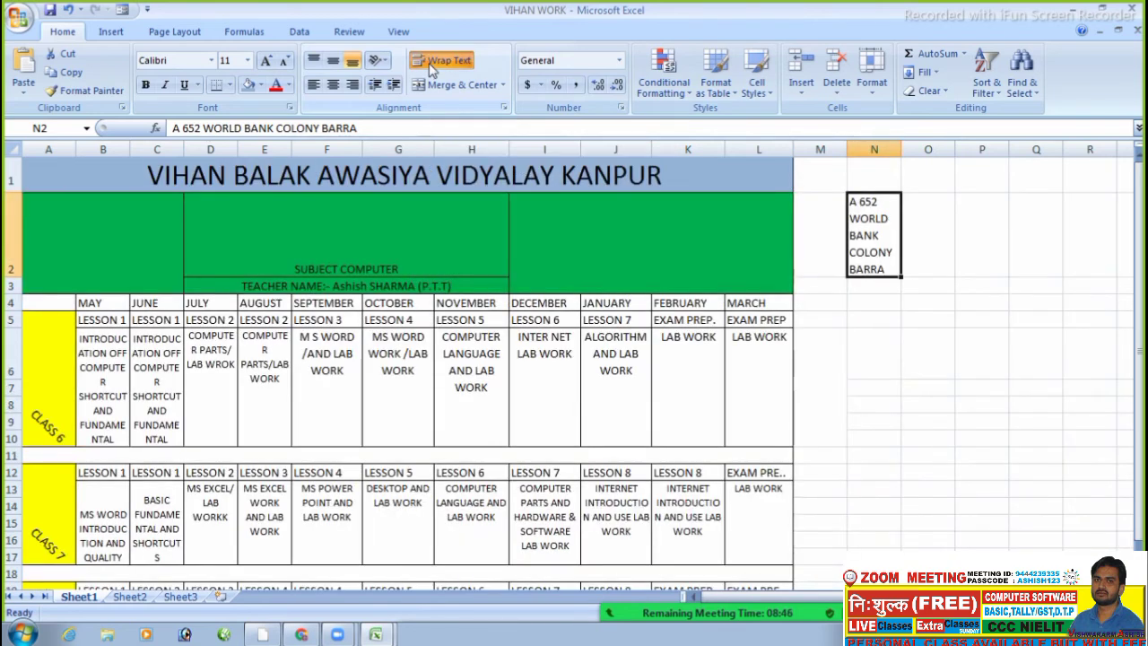
{"action": "left_click", "coordinate": [912, 394]}
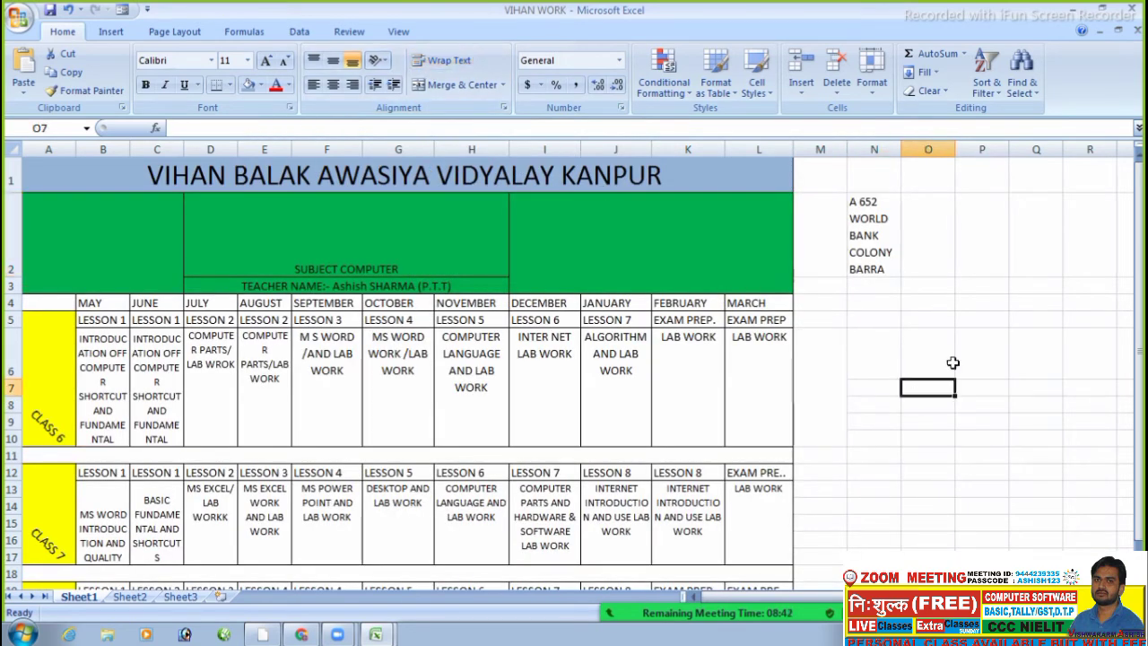
{"action": "key", "text": "ctrl+z"}
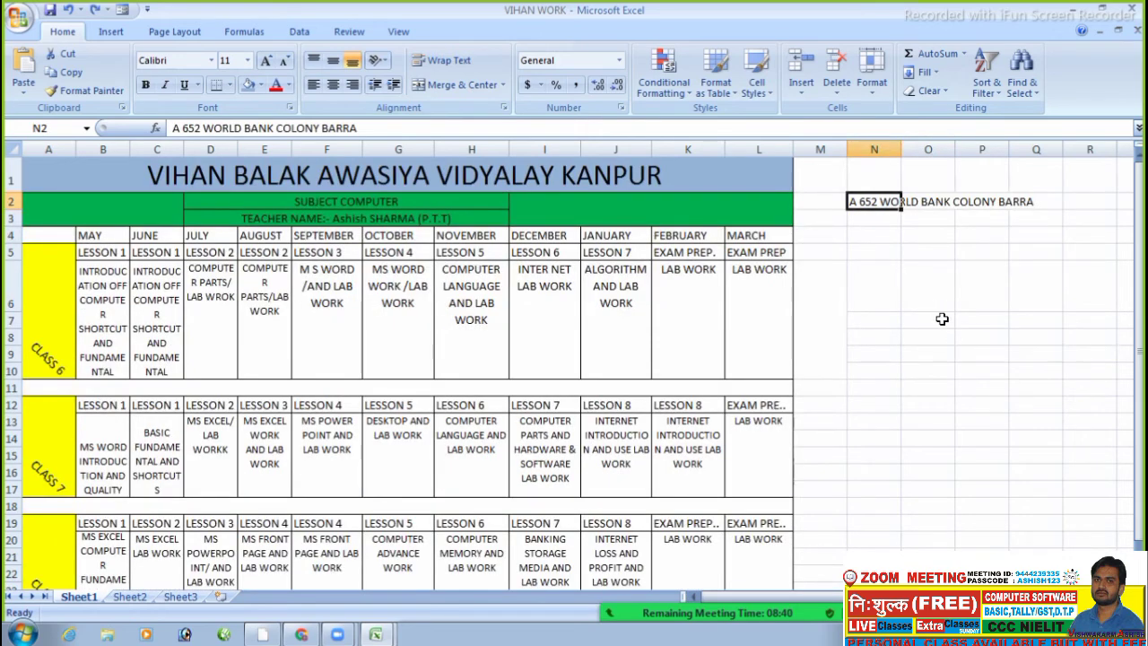
{"action": "key", "text": "ctrl+z"}
- Check the October lesson cell G6, then start an entry 'A' in cell N3
{"action": "left_click", "coordinate": [992, 308]}
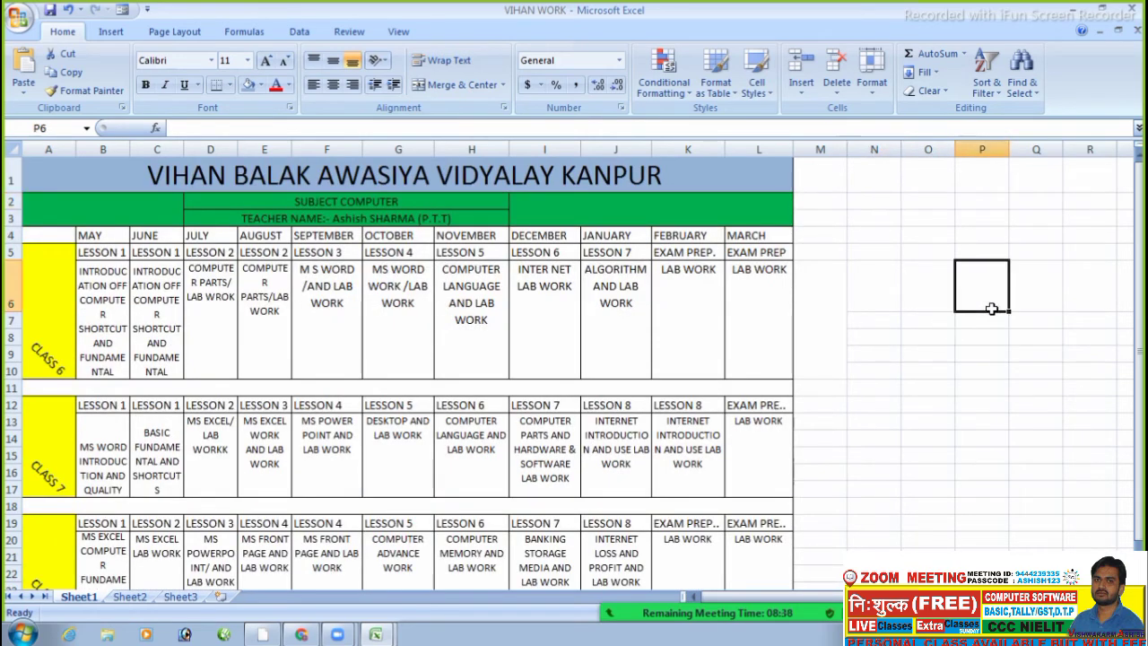
{"action": "left_click", "coordinate": [858, 248]}
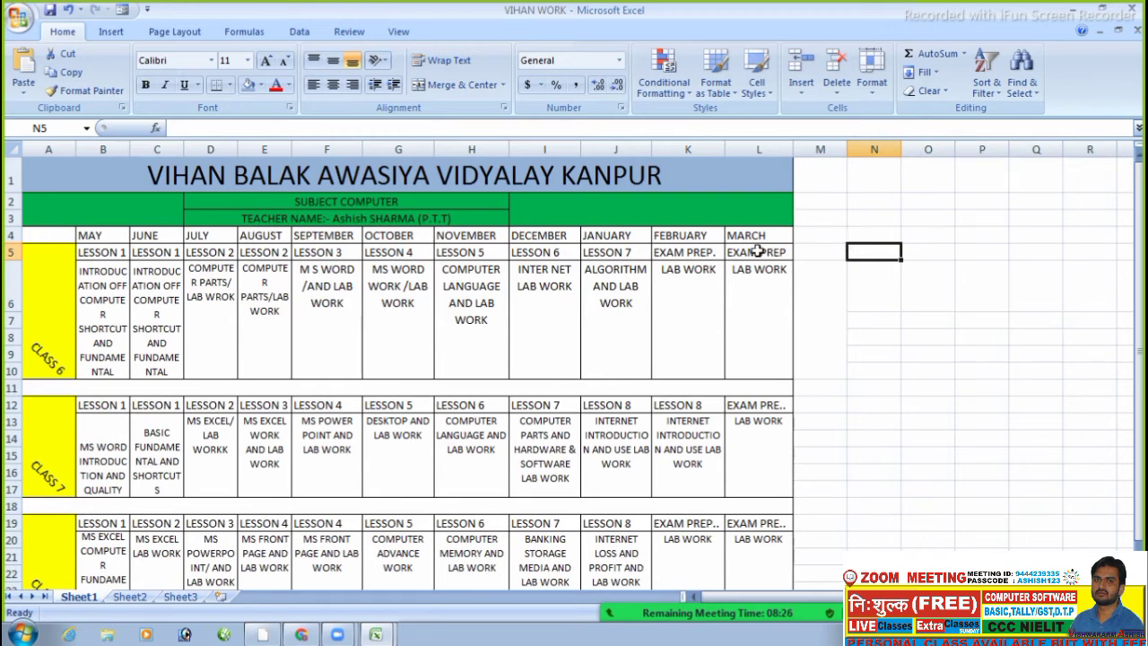
{"action": "left_click", "coordinate": [429, 296]}
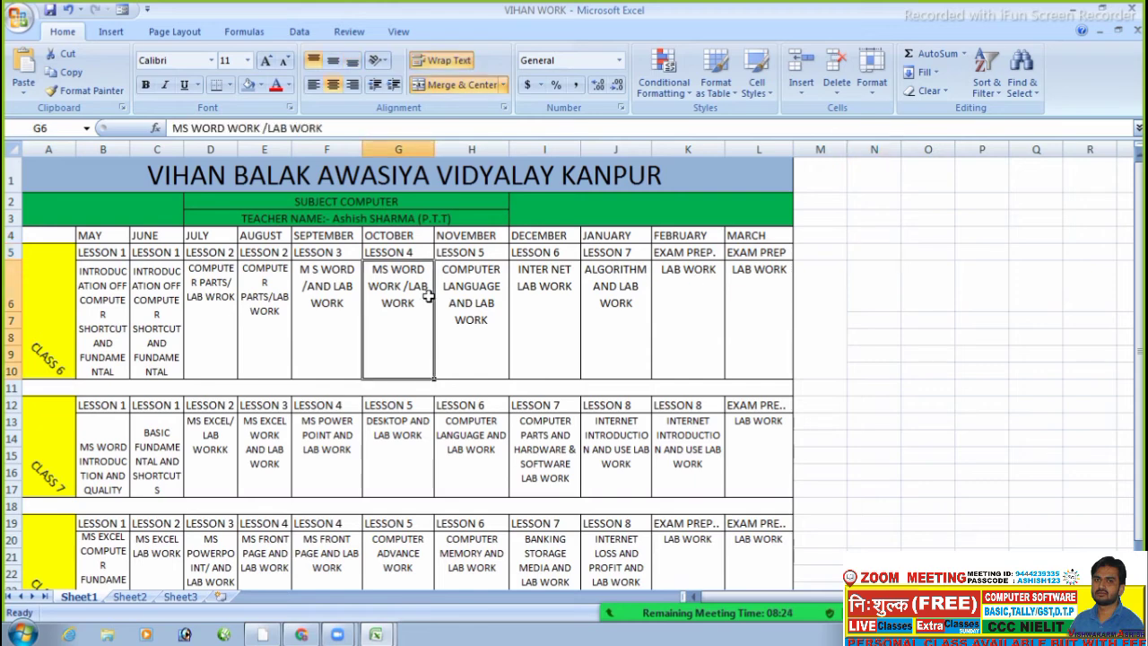
{"action": "left_click", "coordinate": [851, 249]}
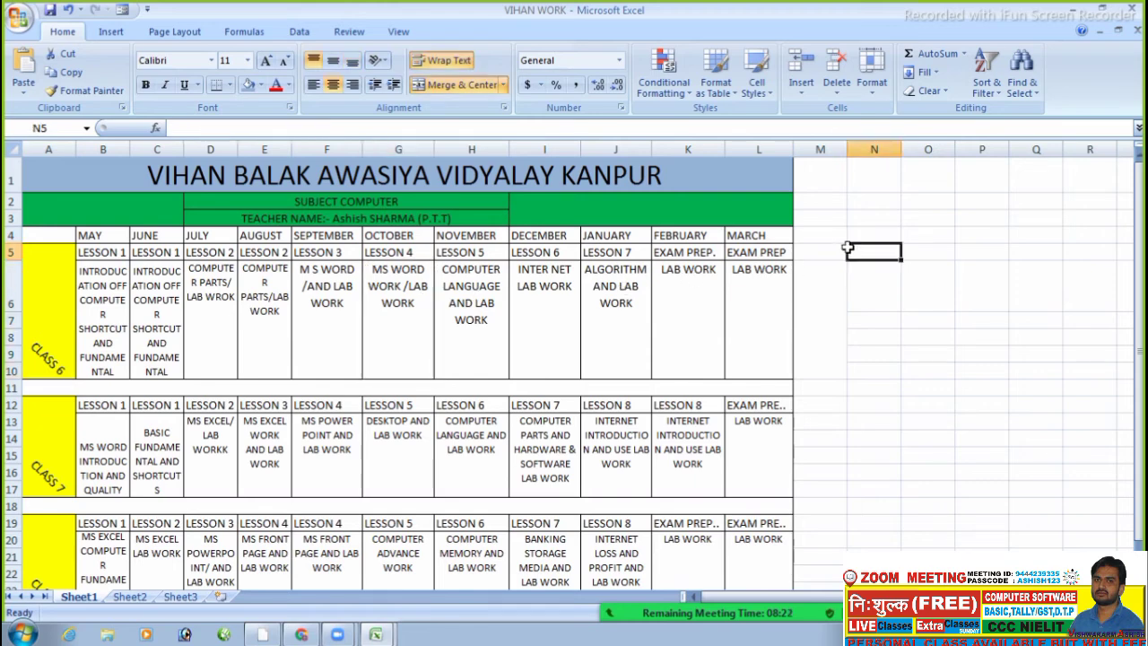
{"action": "left_click", "coordinate": [886, 222]}
{"action": "type", "text": "A"}
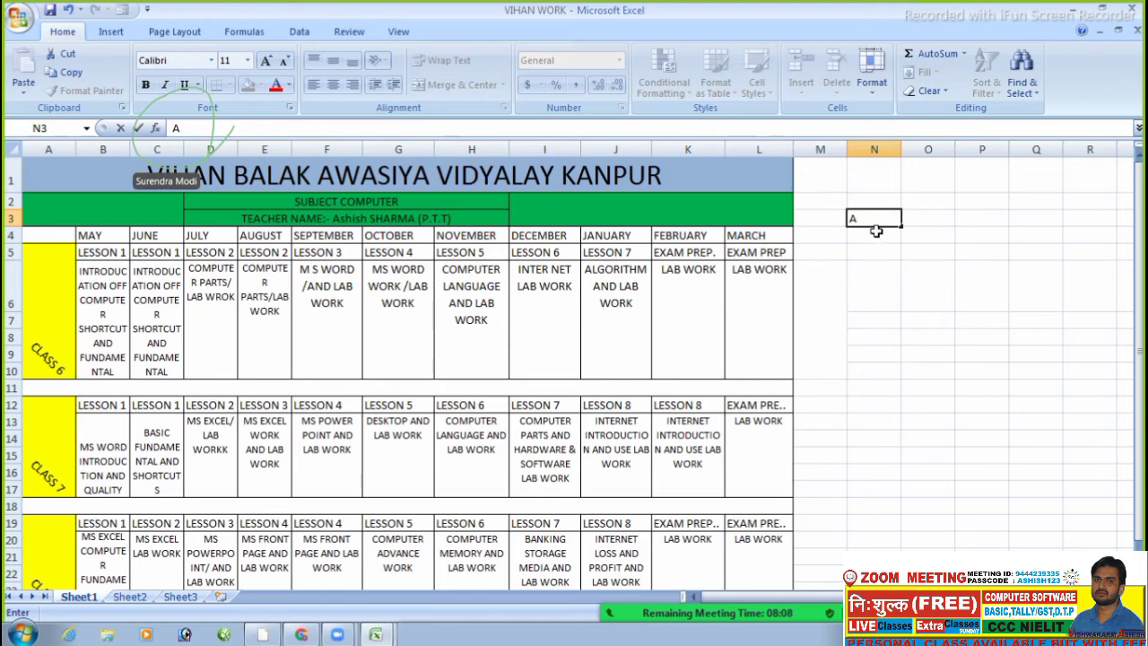
- Enter =NOW() in N3 to show the current date-time, then delete it
{"action": "key", "text": "BackSpace"}
{"action": "type", "text": "="}
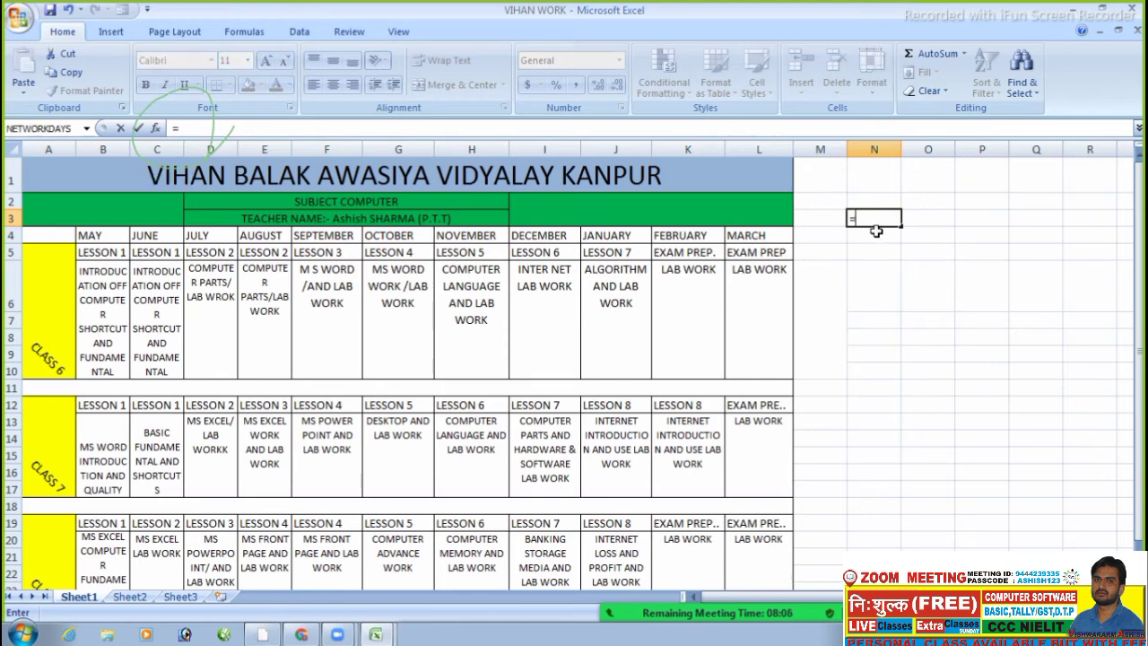
{"action": "type", "text": "COMPUT"}
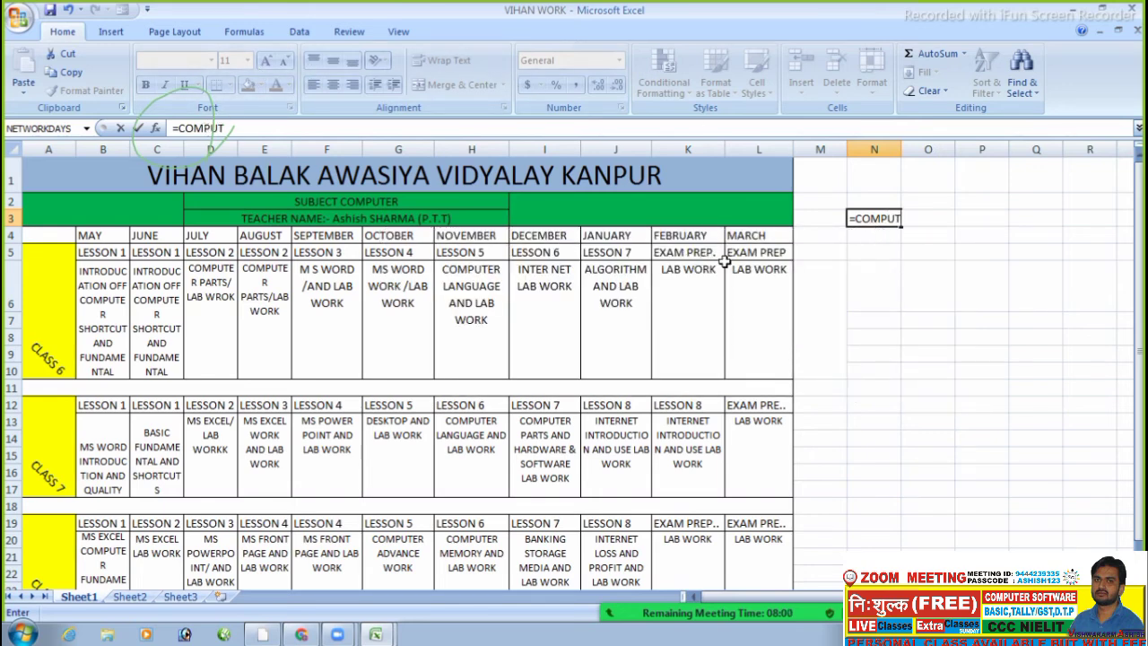
{"action": "key", "text": "BackSpace"}
{"action": "key", "text": "BackSpace"}
{"action": "key", "text": "BackSpace"}
{"action": "key", "text": "BackSpace"}
{"action": "key", "text": "BackSpace"}
{"action": "key", "text": "BackSpace"}
{"action": "key", "text": "BackSpace"}
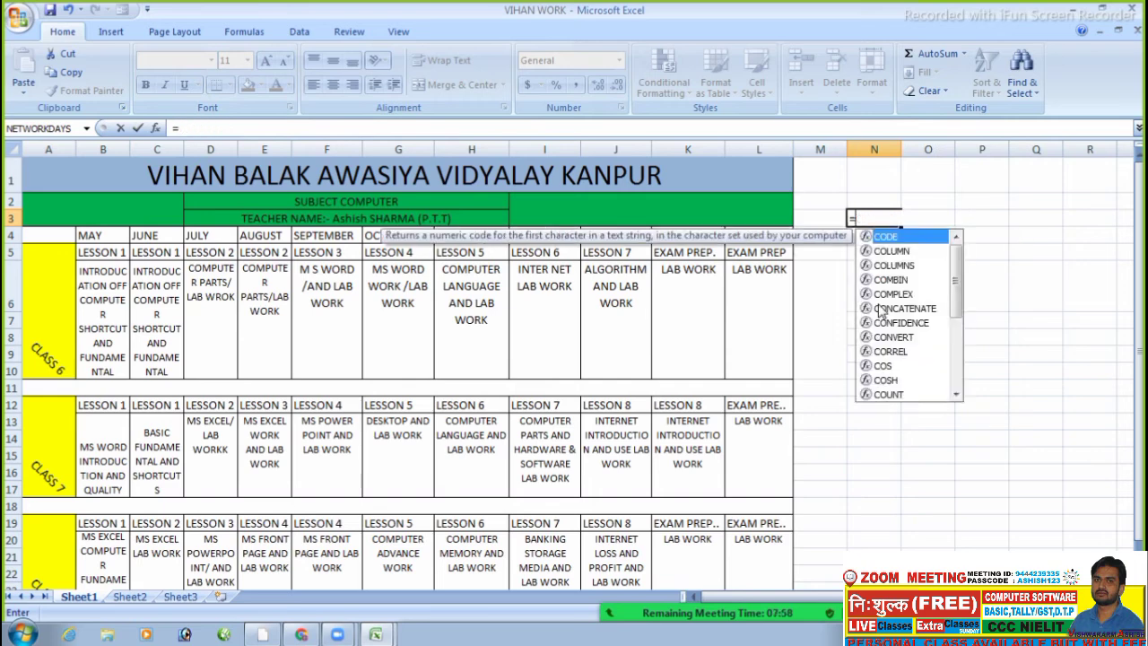
{"action": "type", "text": "="}
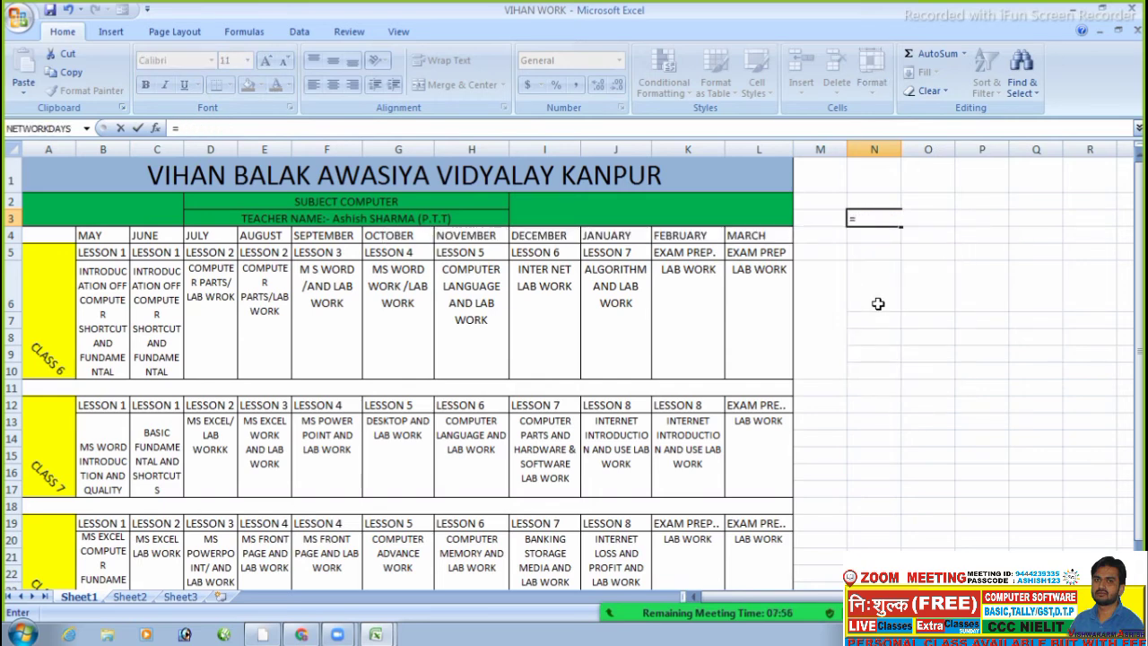
{"action": "type", "text": "NOW"}
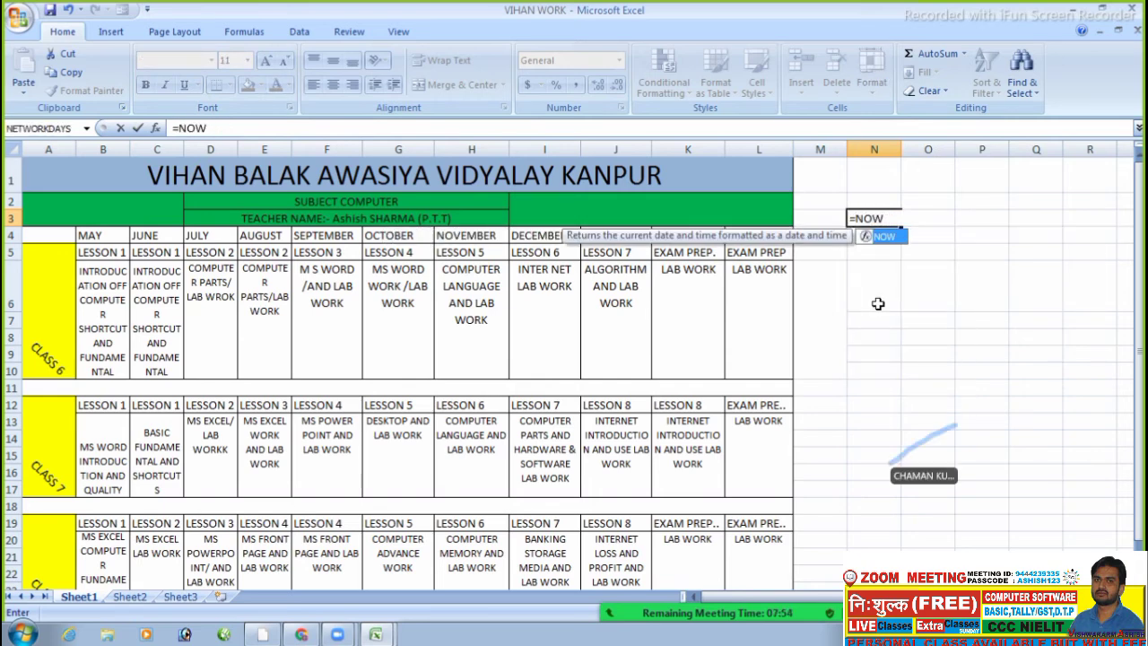
{"action": "type", "text": "()"}
{"action": "key", "text": "Return"}
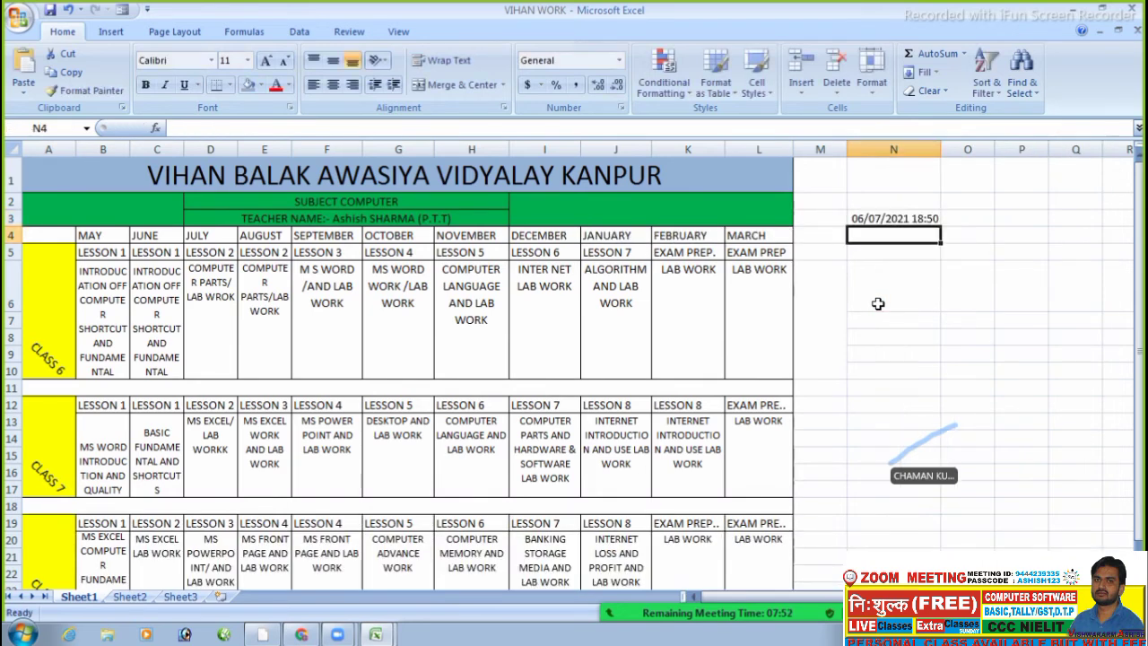
{"action": "left_click", "coordinate": [925, 310]}
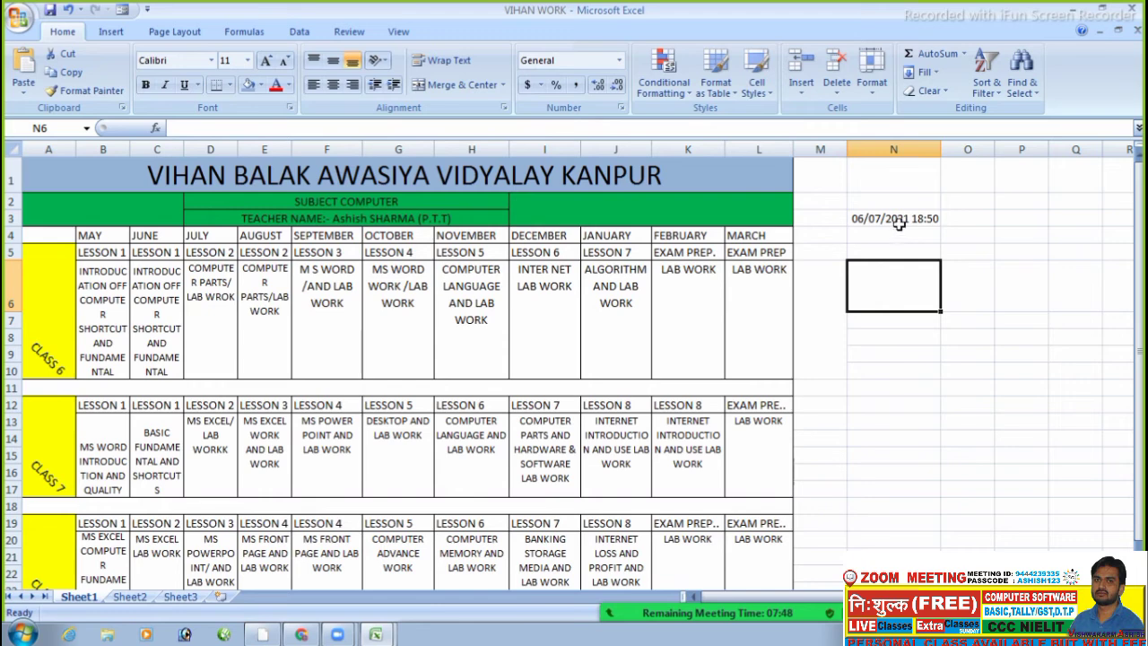
{"action": "left_click", "coordinate": [898, 221]}
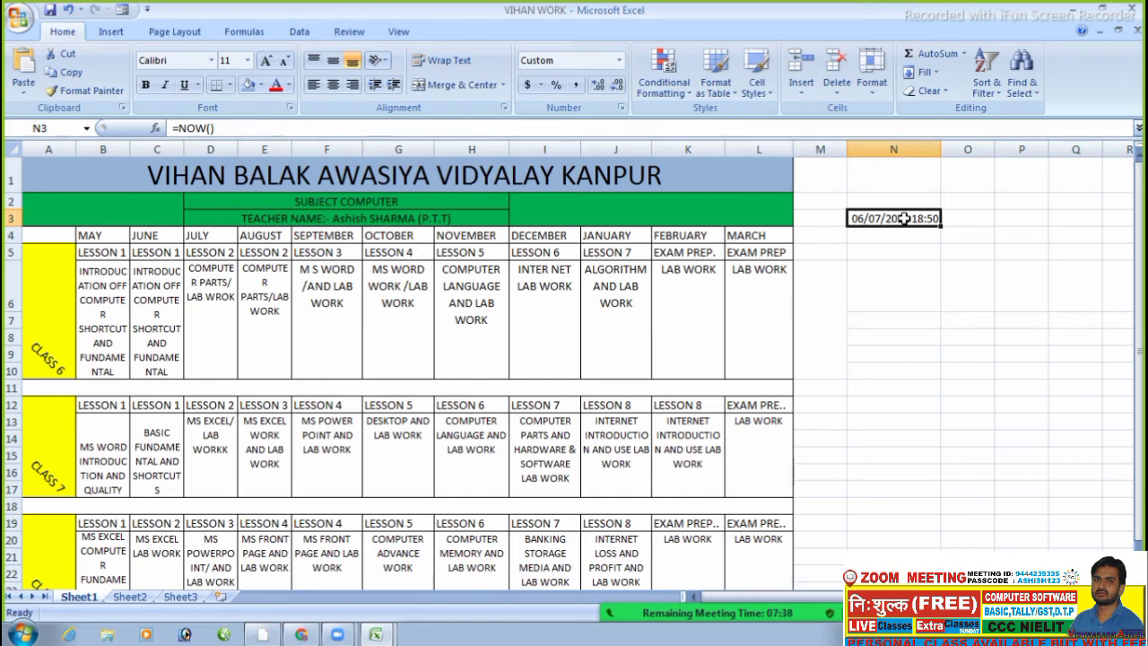
{"action": "key", "text": "Delete"}
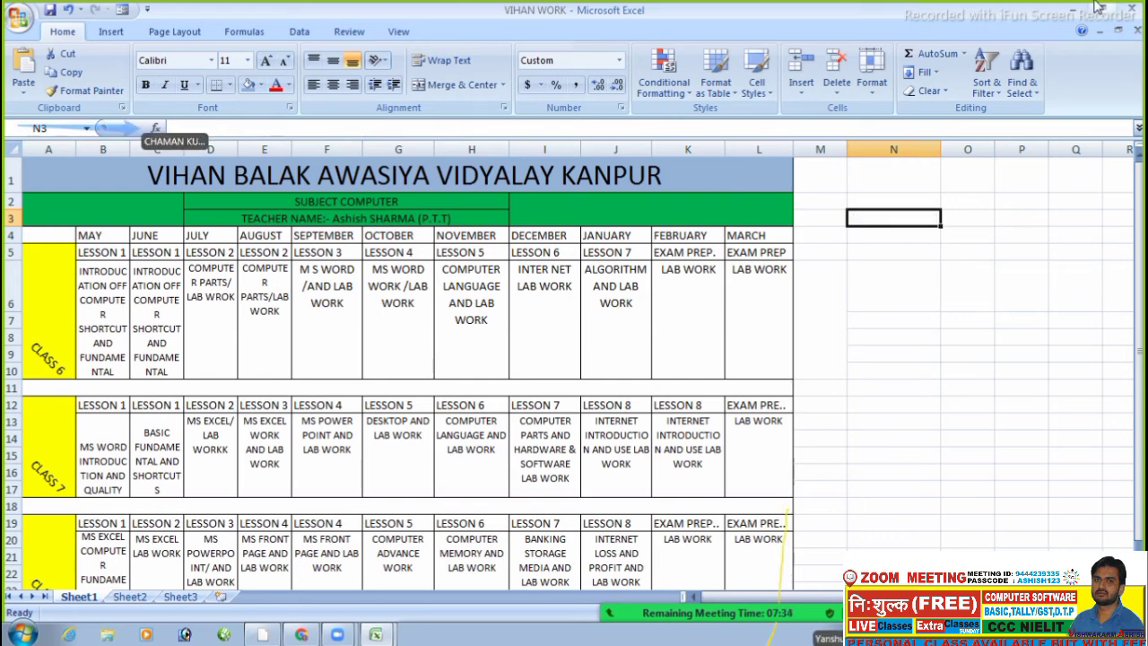
- Close VIHAN WORK and the blank Book1 without saving, quitting Excel
{"action": "left_click", "coordinate": [1133, 7]}
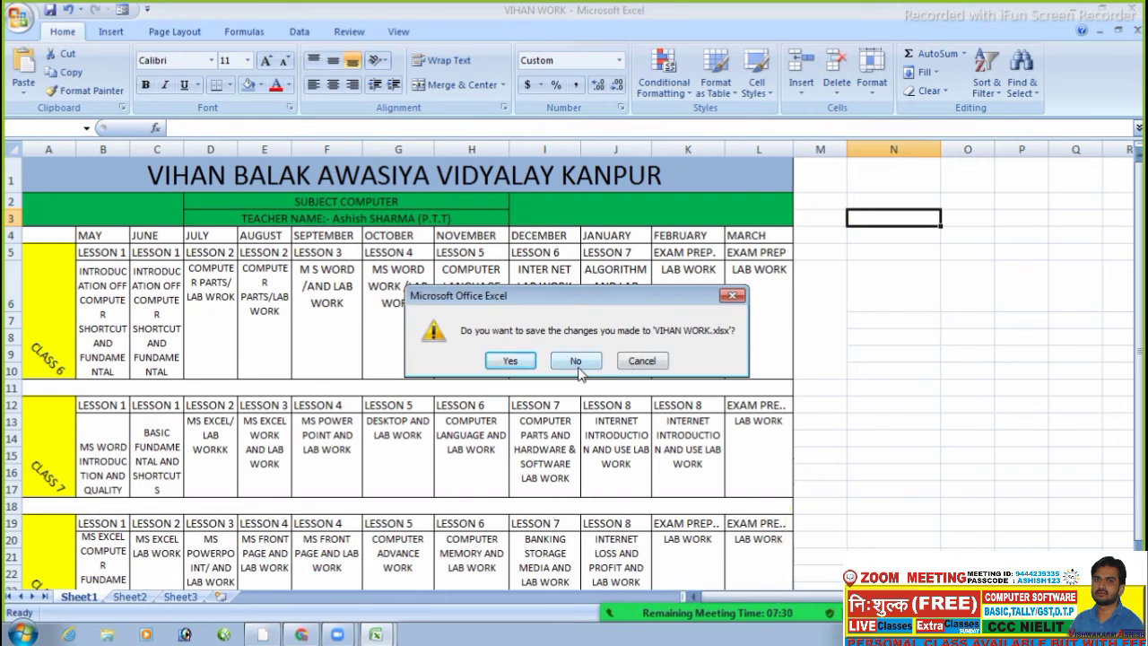
{"action": "left_click", "coordinate": [576, 362]}
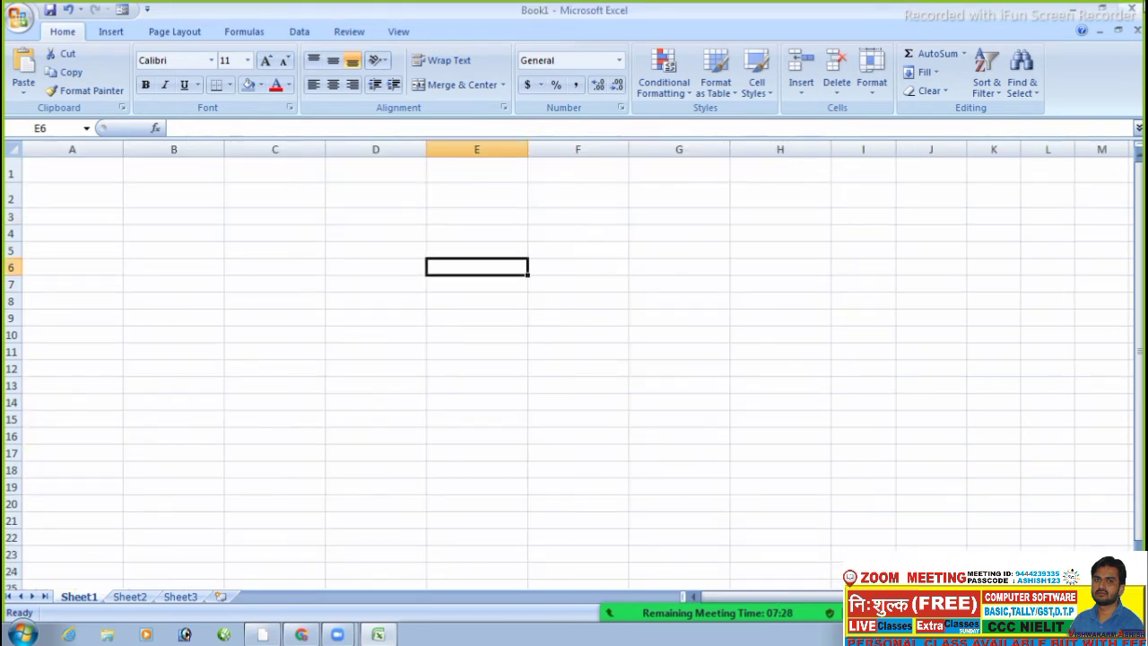
{"action": "left_click", "coordinate": [1138, 7]}
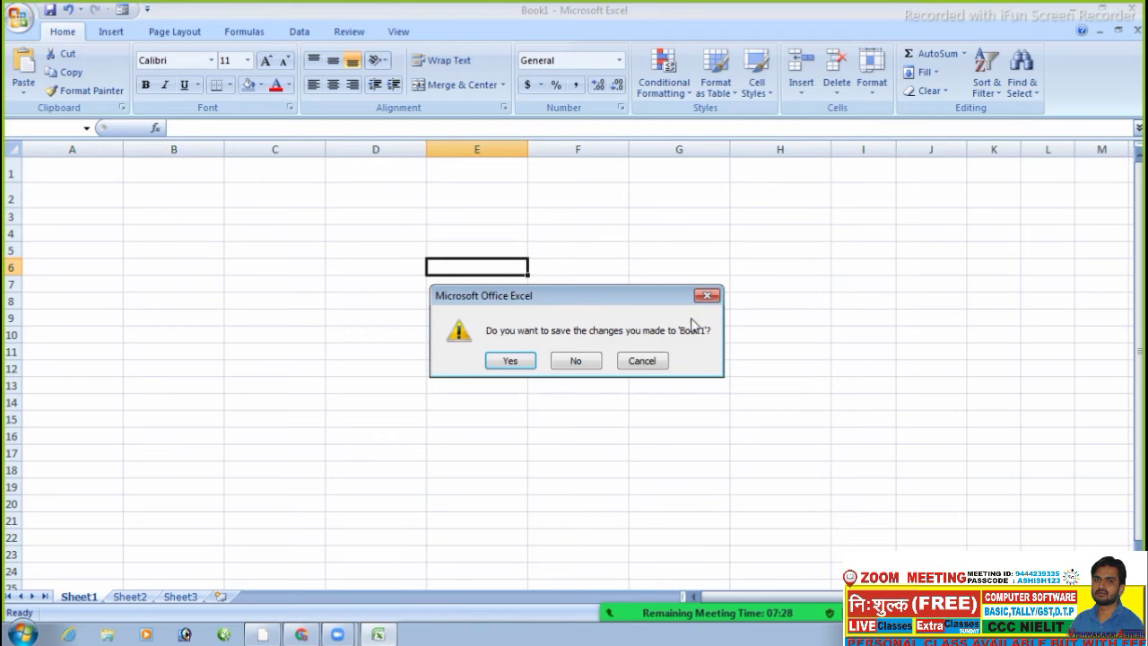
{"action": "left_click", "coordinate": [576, 360]}
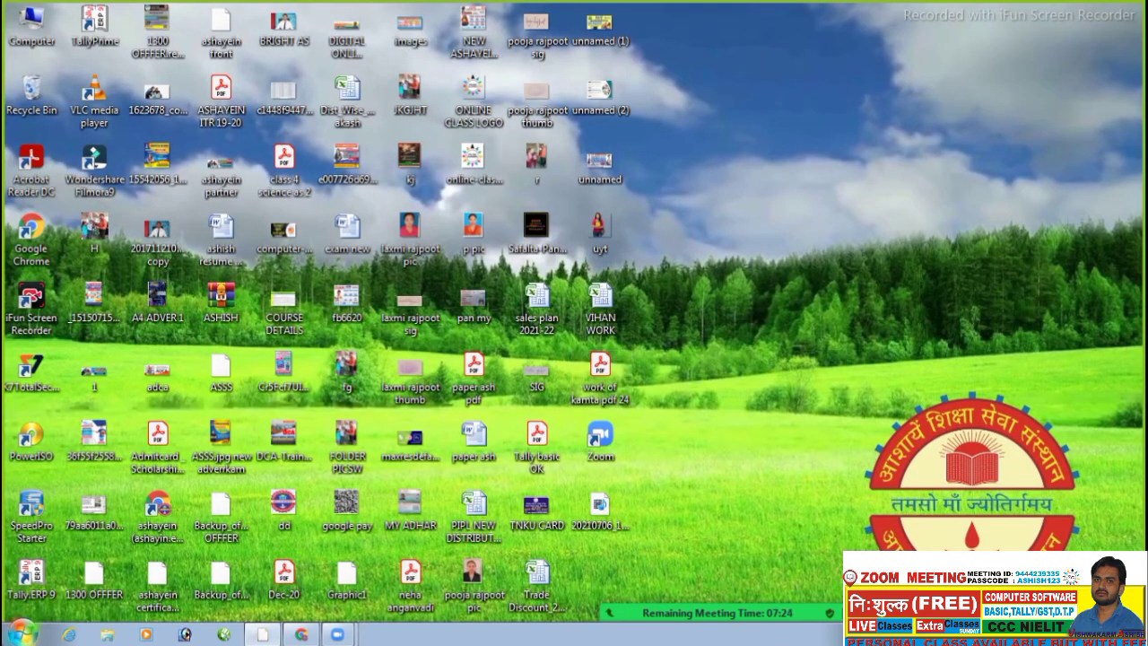
- Open Local Disk (D:) from the Start menu's Computer window, maximised
{"action": "left_click", "coordinate": [20, 634]}
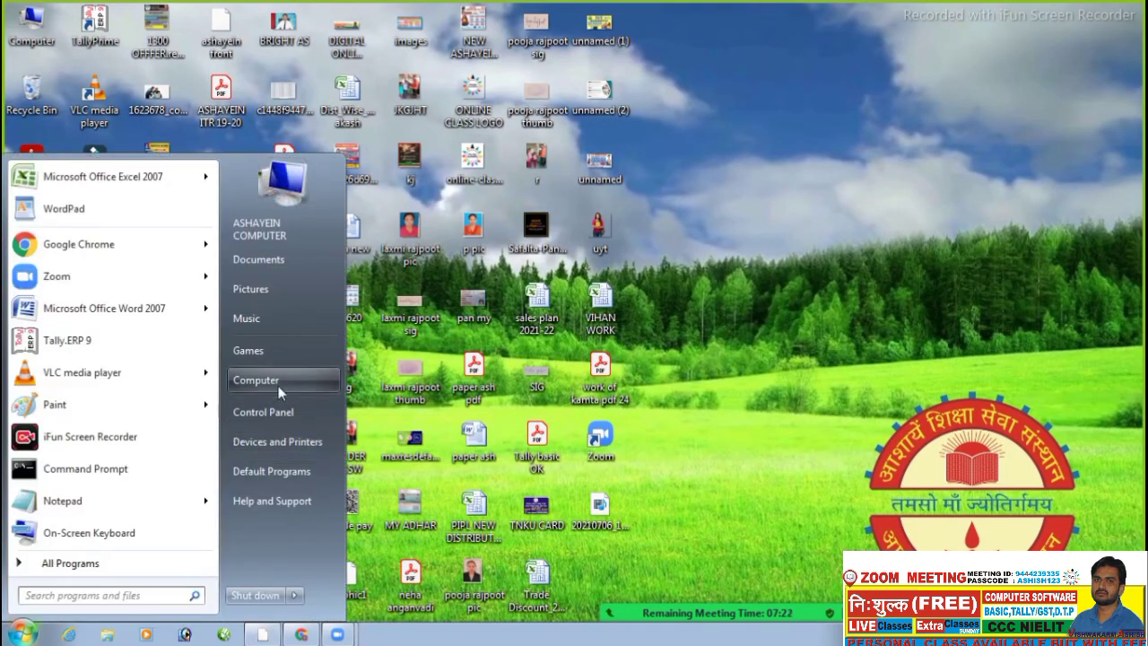
{"action": "left_click", "coordinate": [278, 385]}
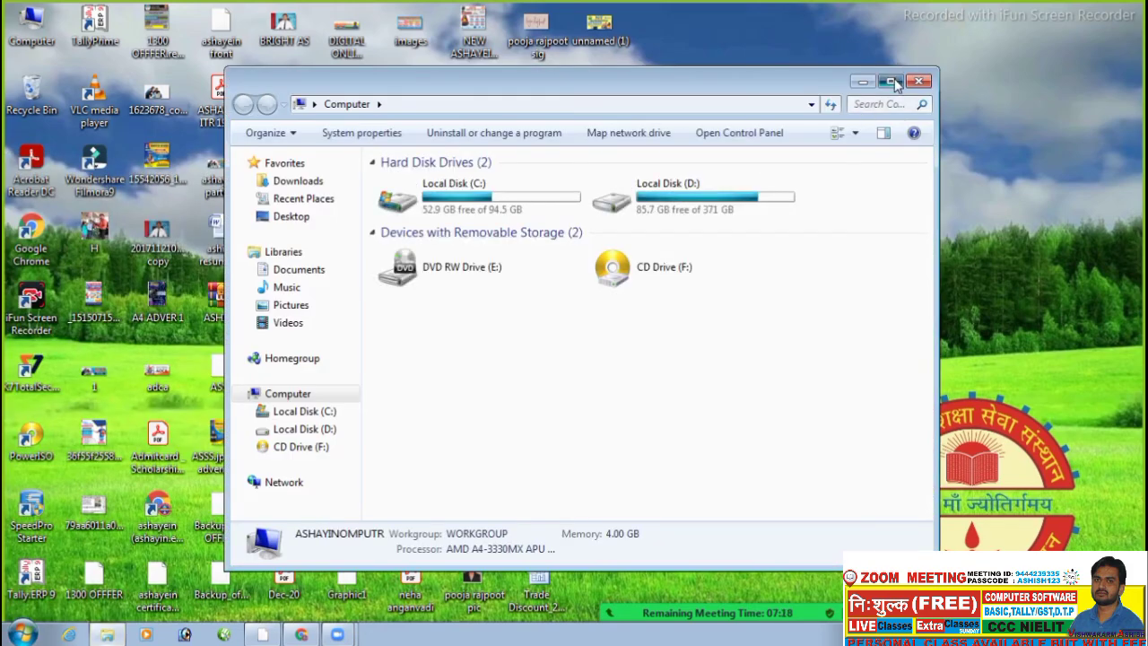
{"action": "left_click", "coordinate": [892, 81]}
{"action": "left_click", "coordinate": [487, 132]}
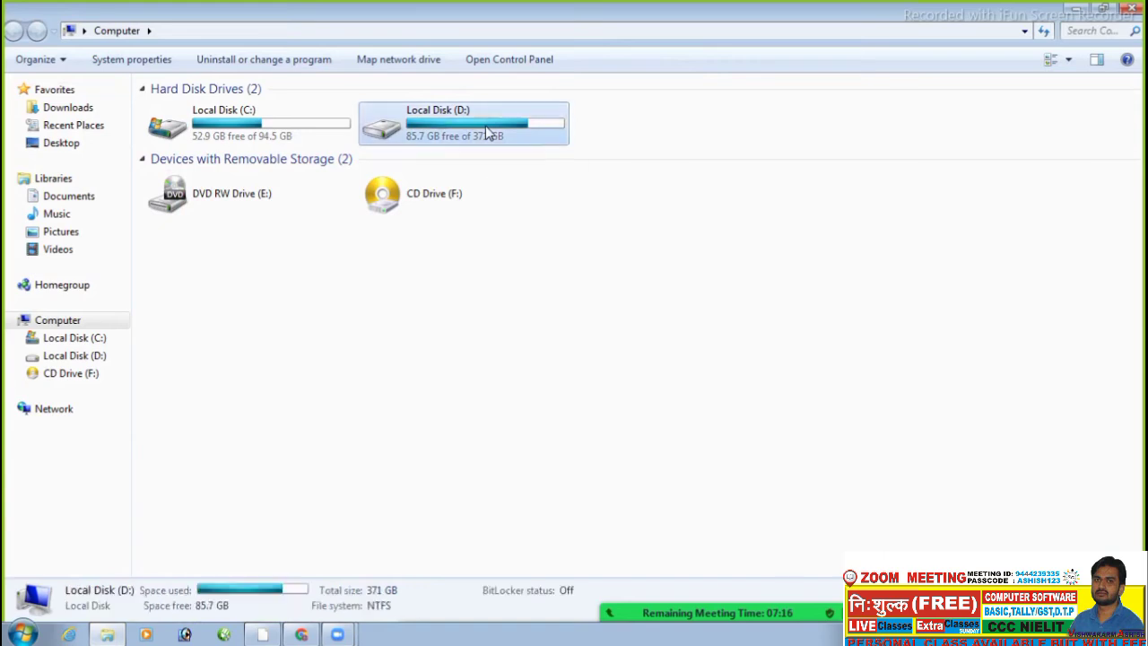
{"action": "double_click", "coordinate": [487, 133]}
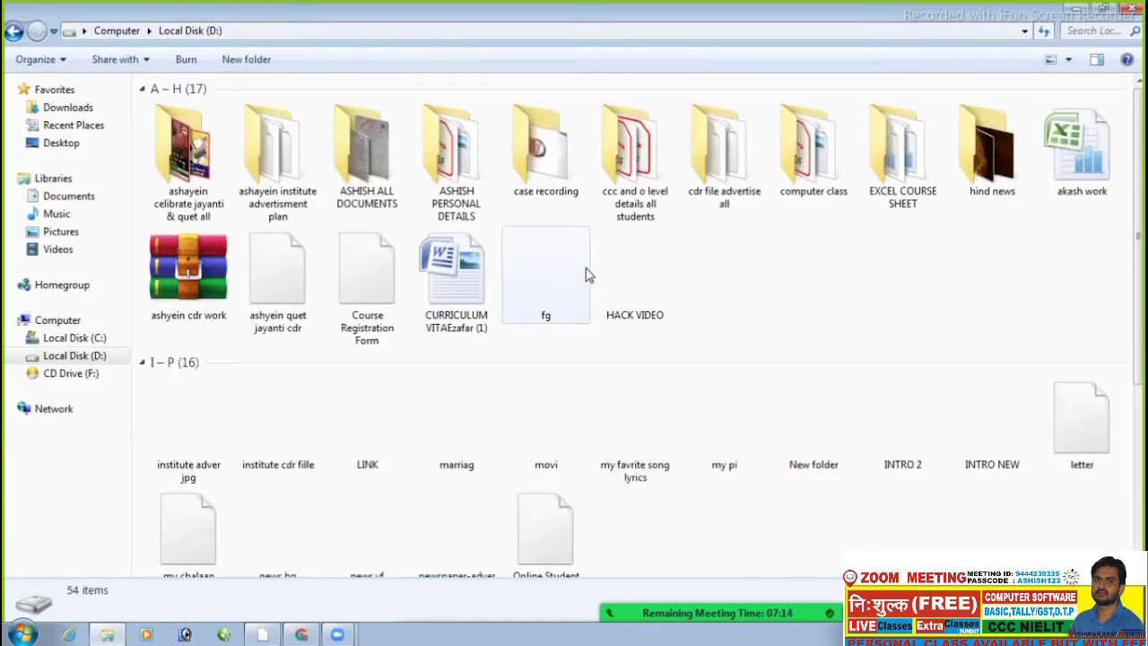
- Open the EXCEL COURSE SHEET folder and the SALARY SLIP workbook inside it
{"action": "left_click", "coordinate": [659, 273]}
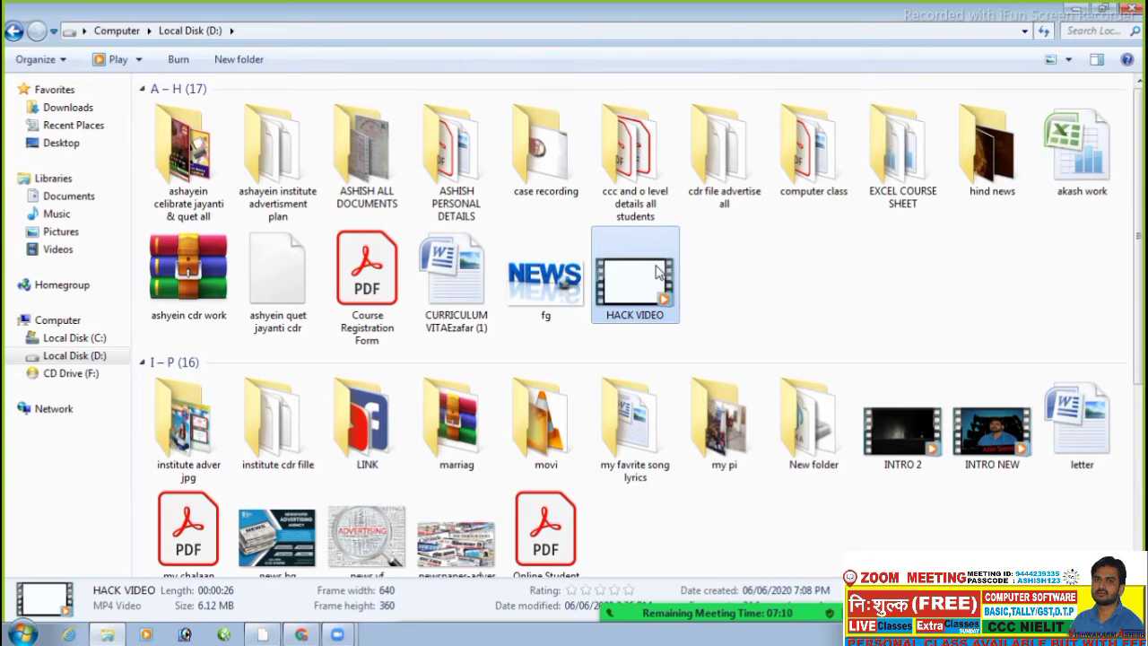
{"action": "key", "text": "e"}
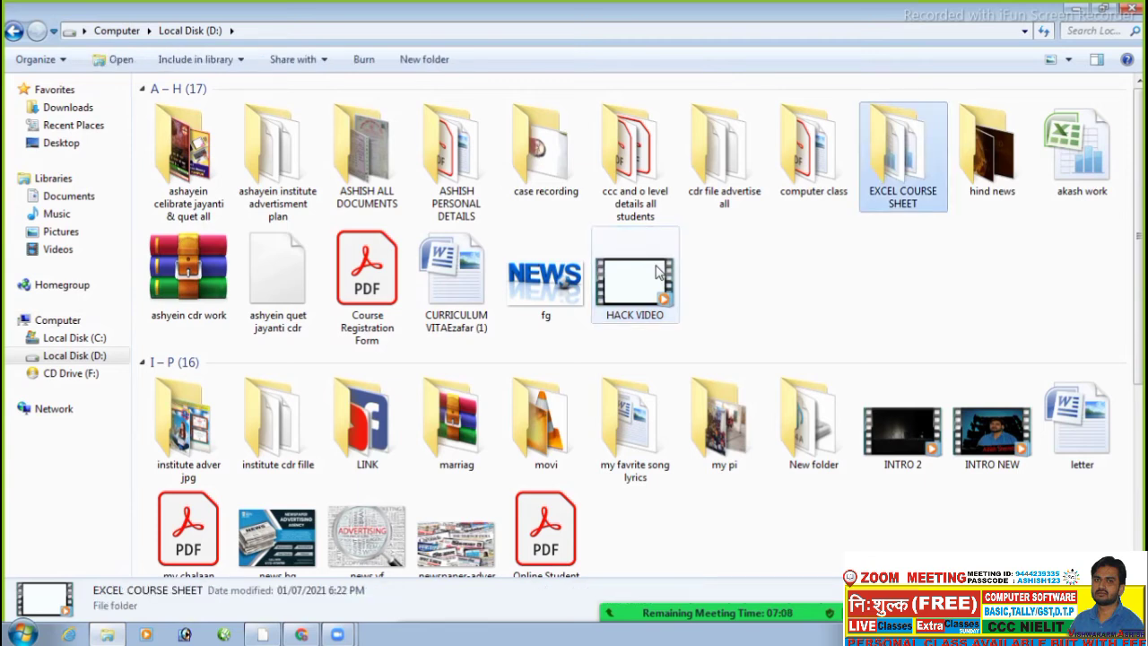
{"action": "double_click", "coordinate": [894, 152]}
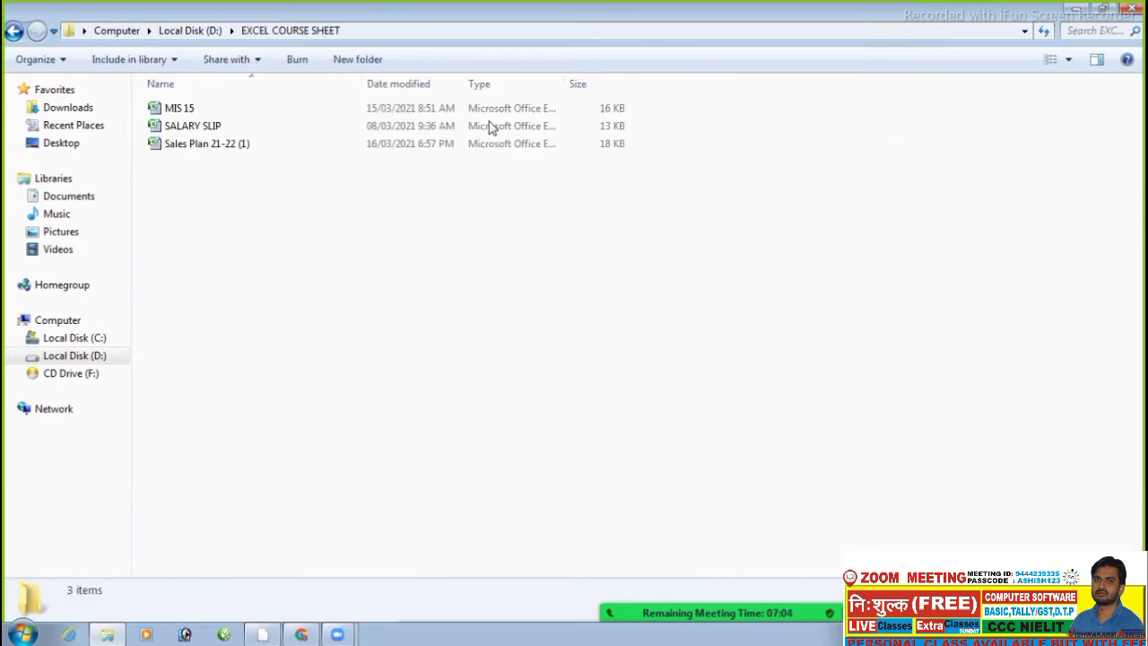
{"action": "double_click", "coordinate": [213, 129]}
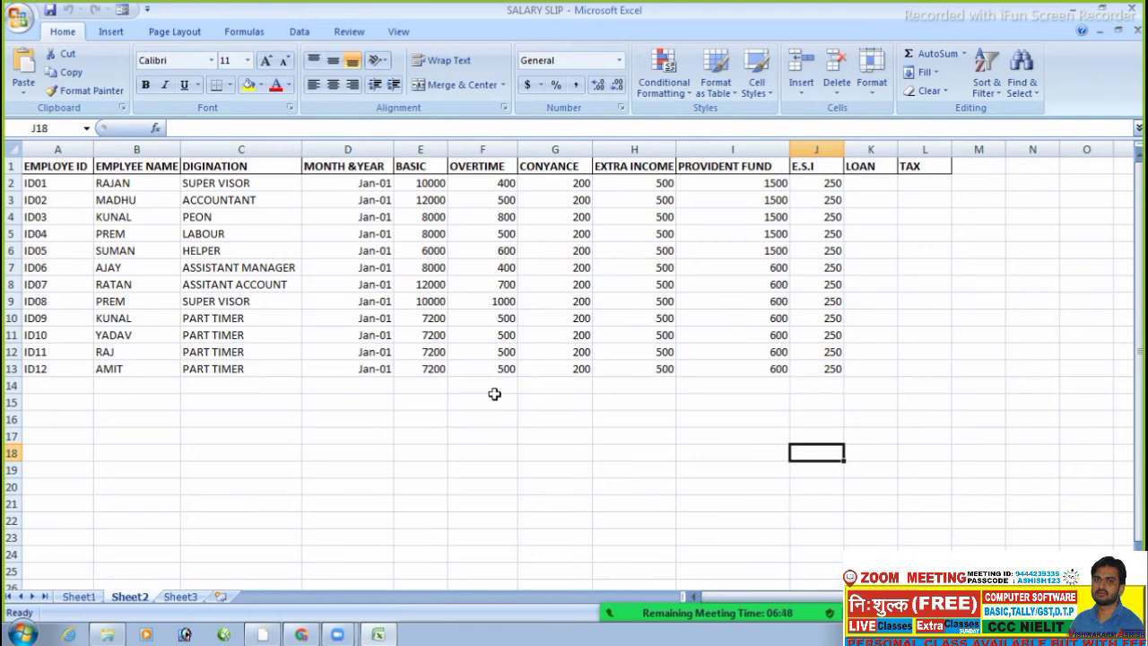
- Switch to Sheet1 to show the blank MONTHLY SALARY SLIP form
{"action": "left_click", "coordinate": [79, 600]}
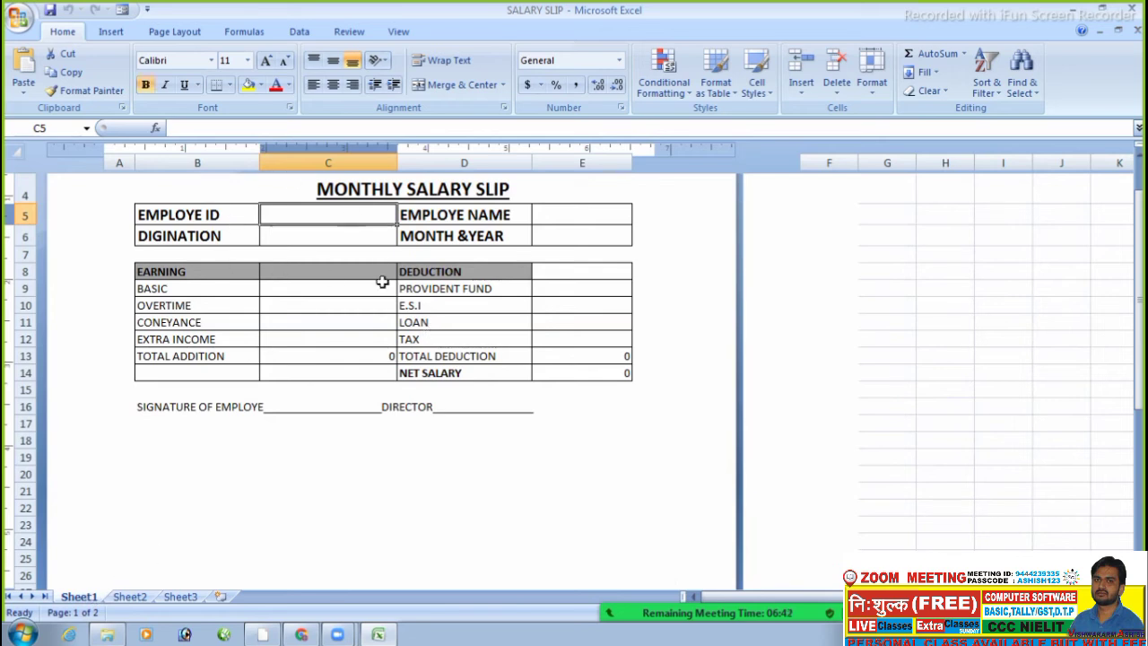
- Enter earnings 1500, 4500, 4500 and 7800 in C9:C12, landing on Total Addition C13
{"action": "left_click", "coordinate": [271, 288]}
{"action": "type", "text": "1500"}
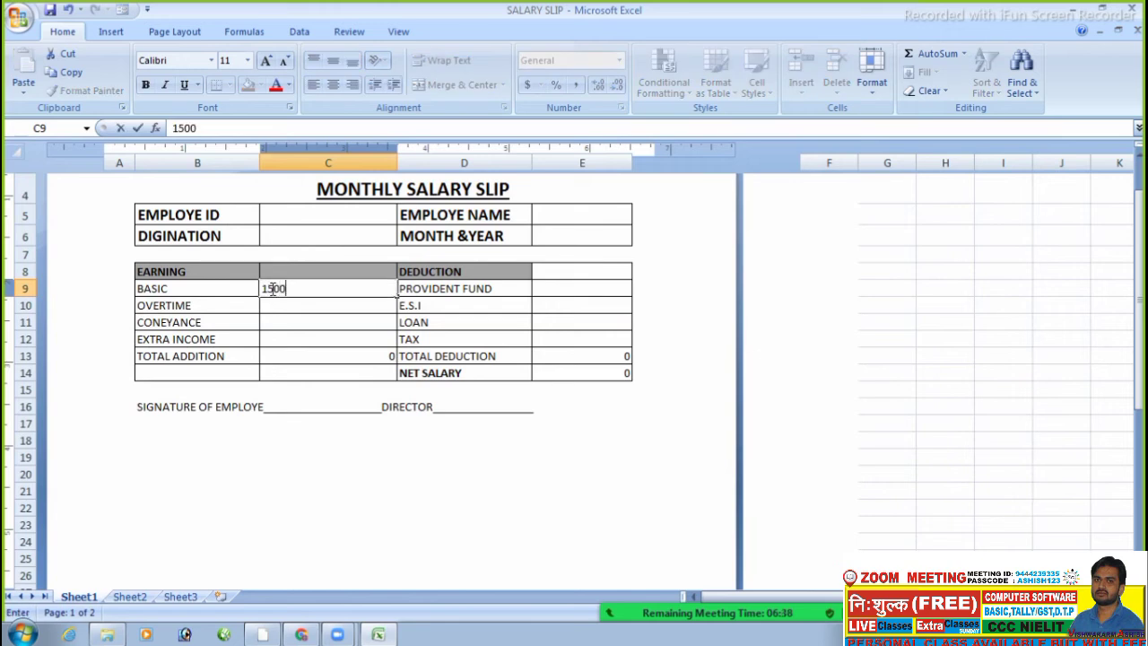
{"action": "key", "text": "Return"}
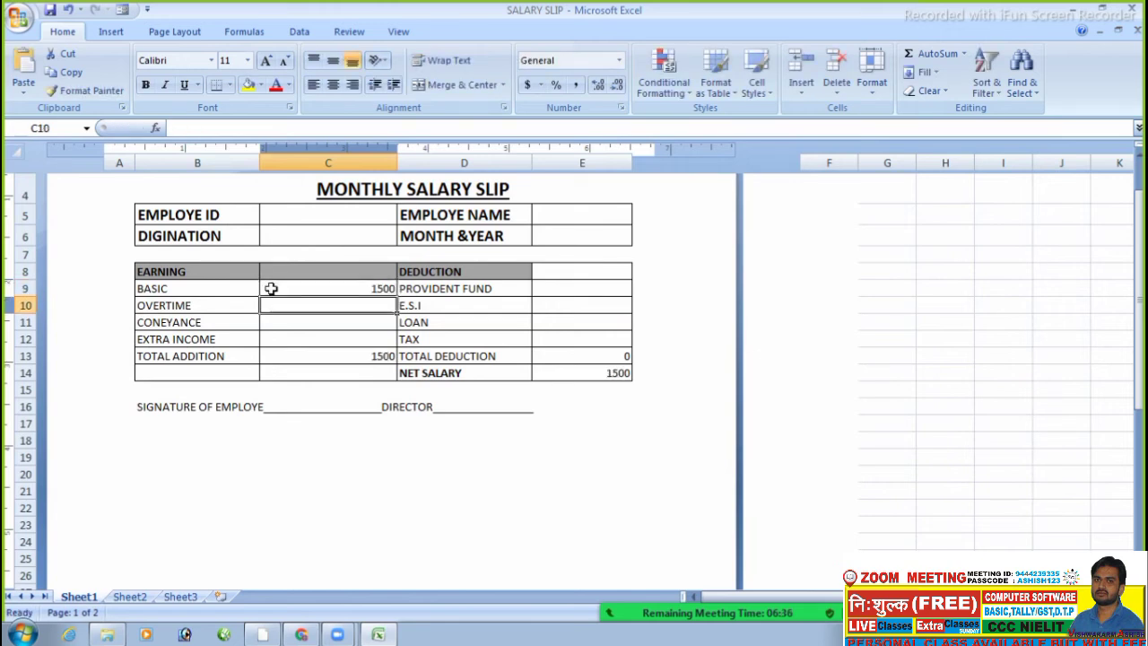
{"action": "type", "text": "4500"}
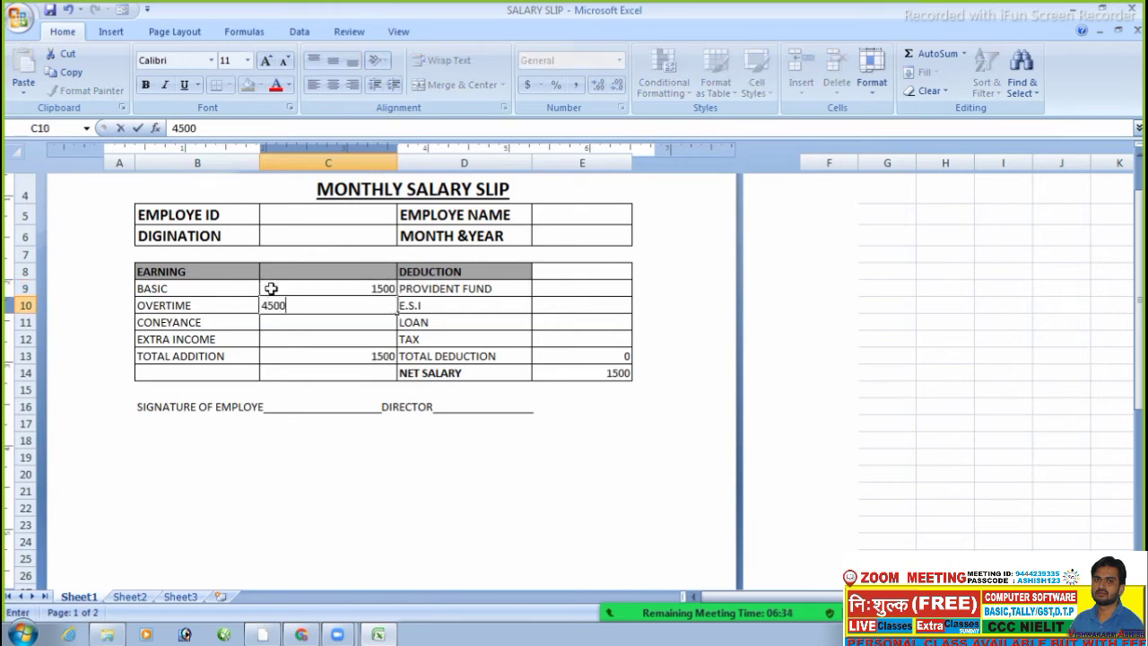
{"action": "key", "text": "Return"}
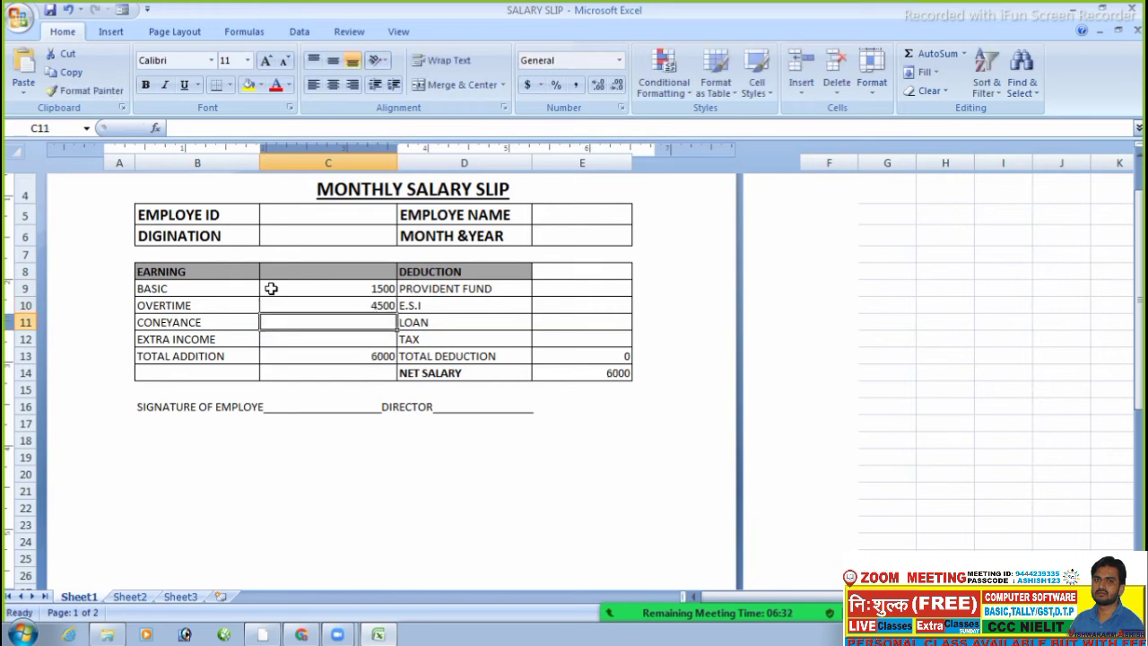
{"action": "type", "text": "4500"}
{"action": "key", "text": "Return"}
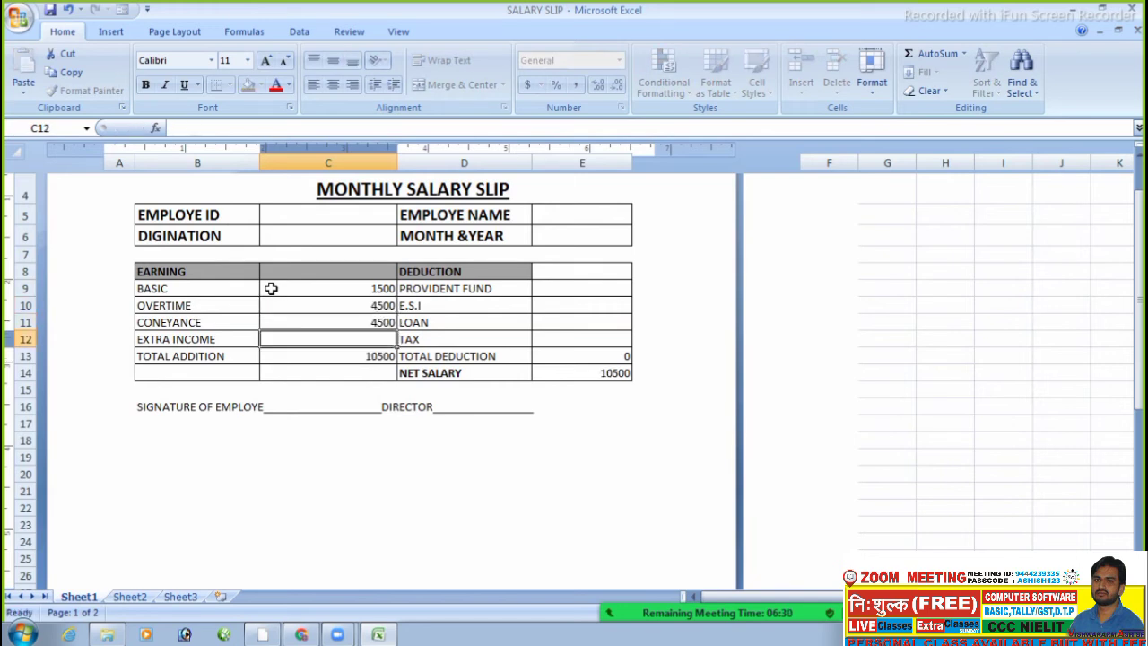
{"action": "type", "text": "7800"}
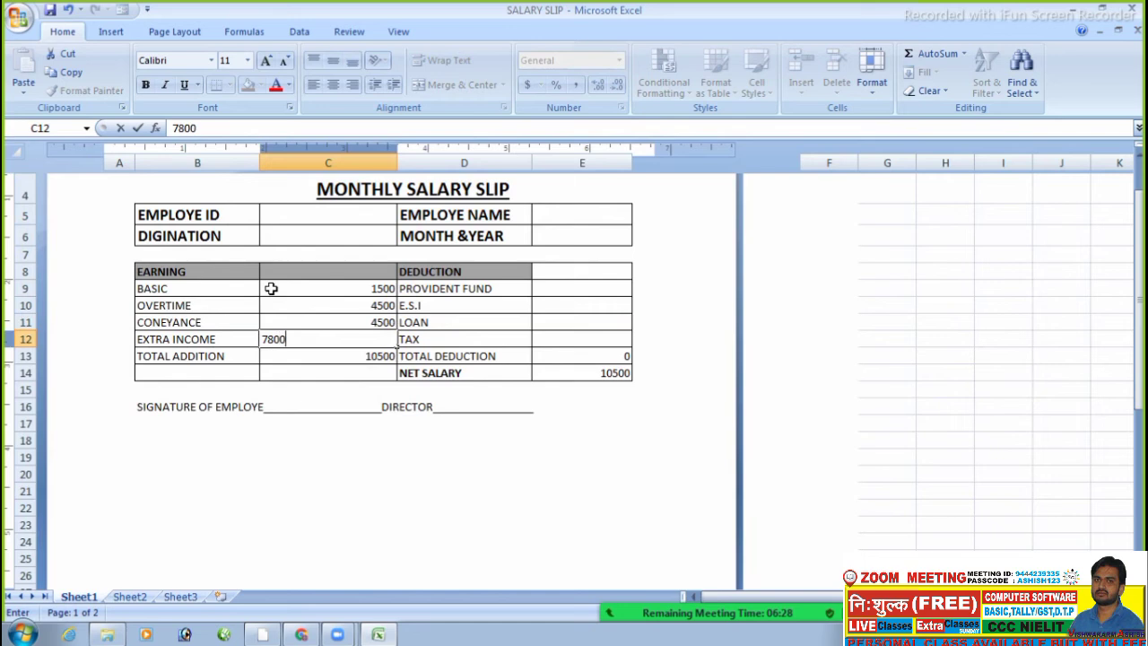
{"action": "key", "text": "Tab"}
{"action": "key", "text": "Right"}
{"action": "key", "text": "Left"}
{"action": "key", "text": "Left"}
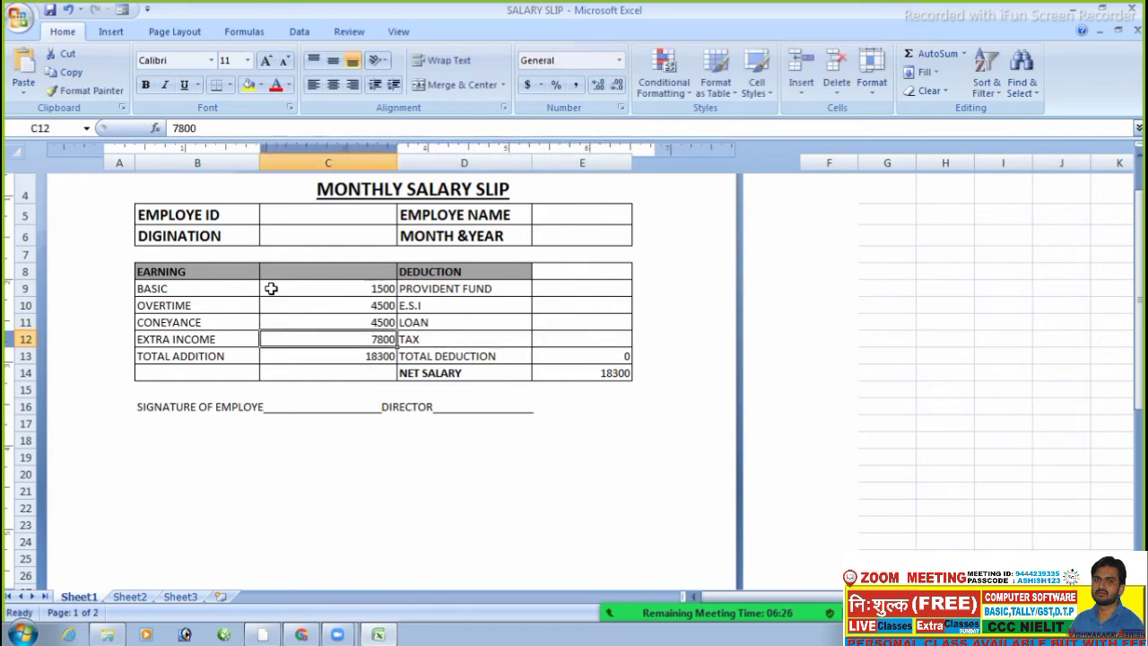
{"action": "key", "text": "Down"}
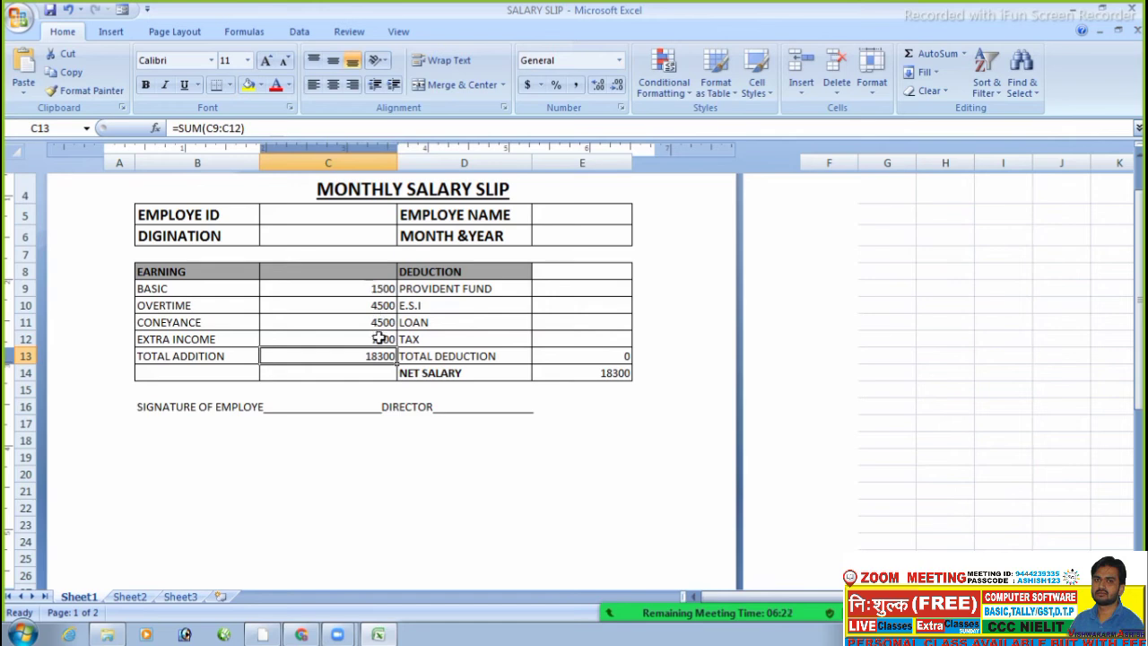
- Inspect the Total Addition formula =SUM(C9:C12) and cancel the edit unchanged
{"action": "left_click", "coordinate": [379, 379]}
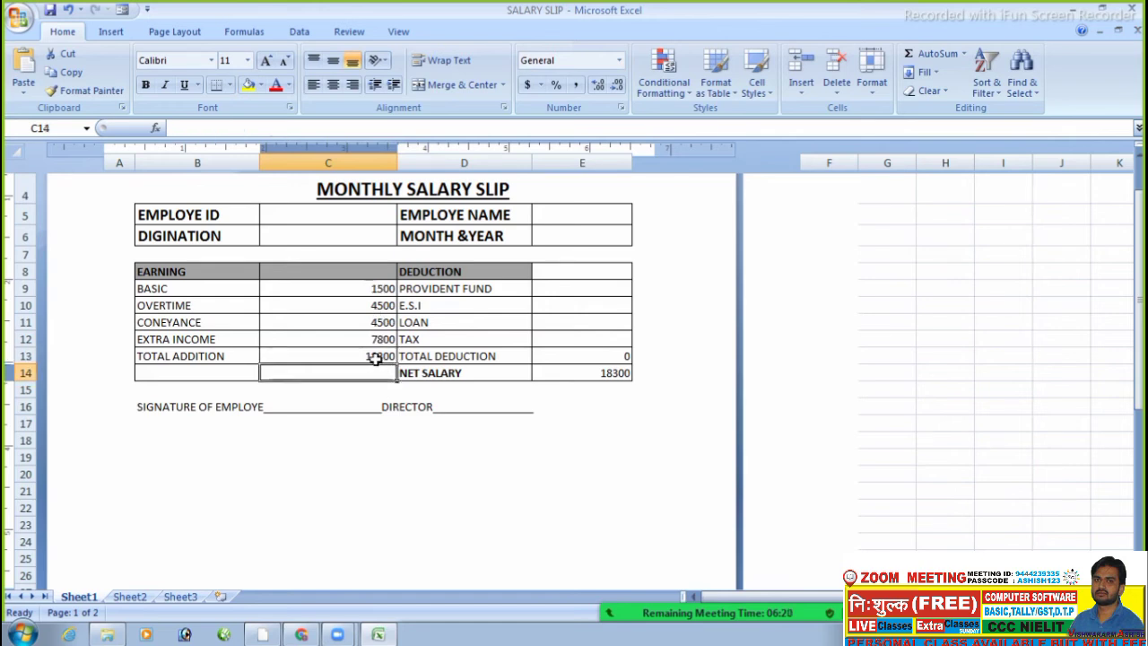
{"action": "left_click", "coordinate": [376, 357]}
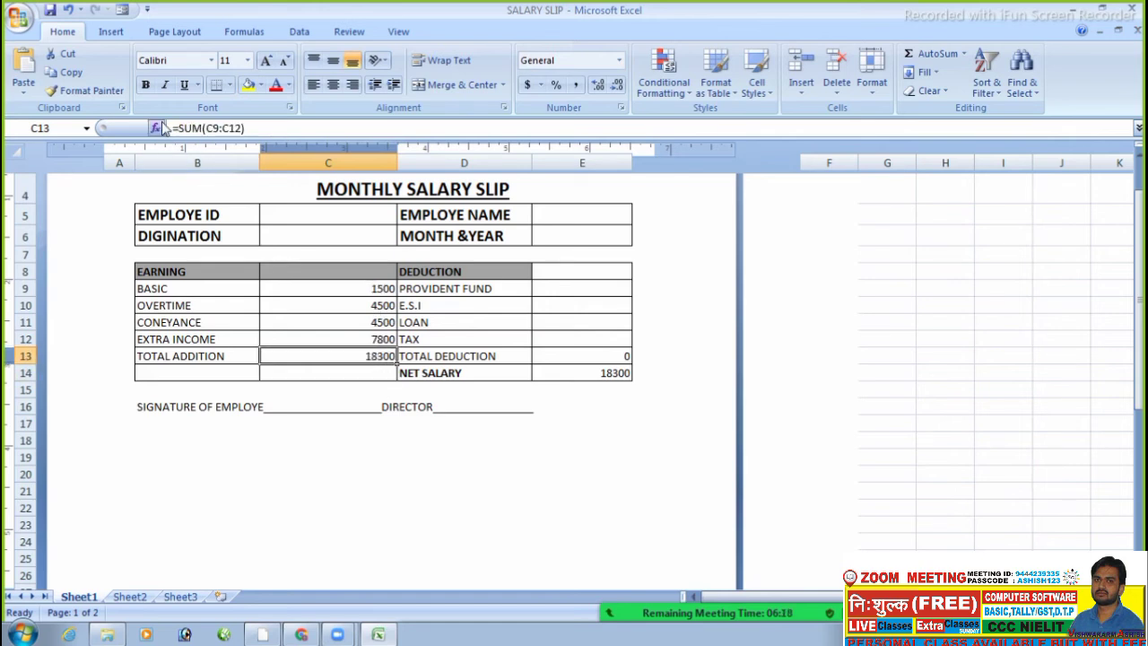
{"action": "left_click", "coordinate": [173, 128]}
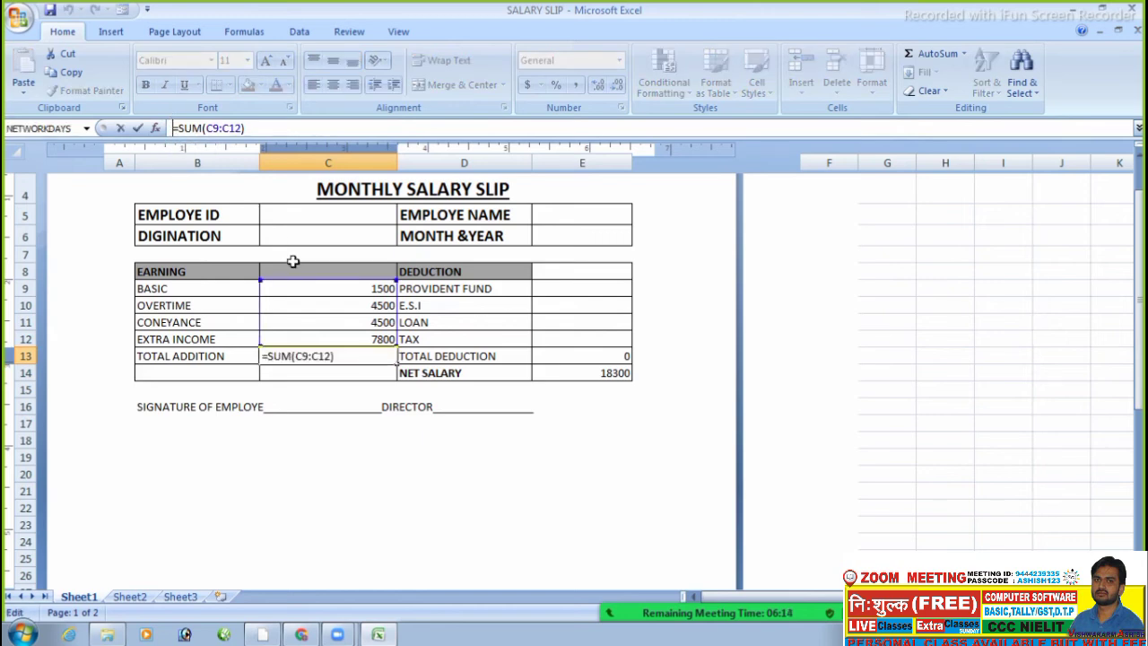
{"action": "left_click", "coordinate": [520, 369]}
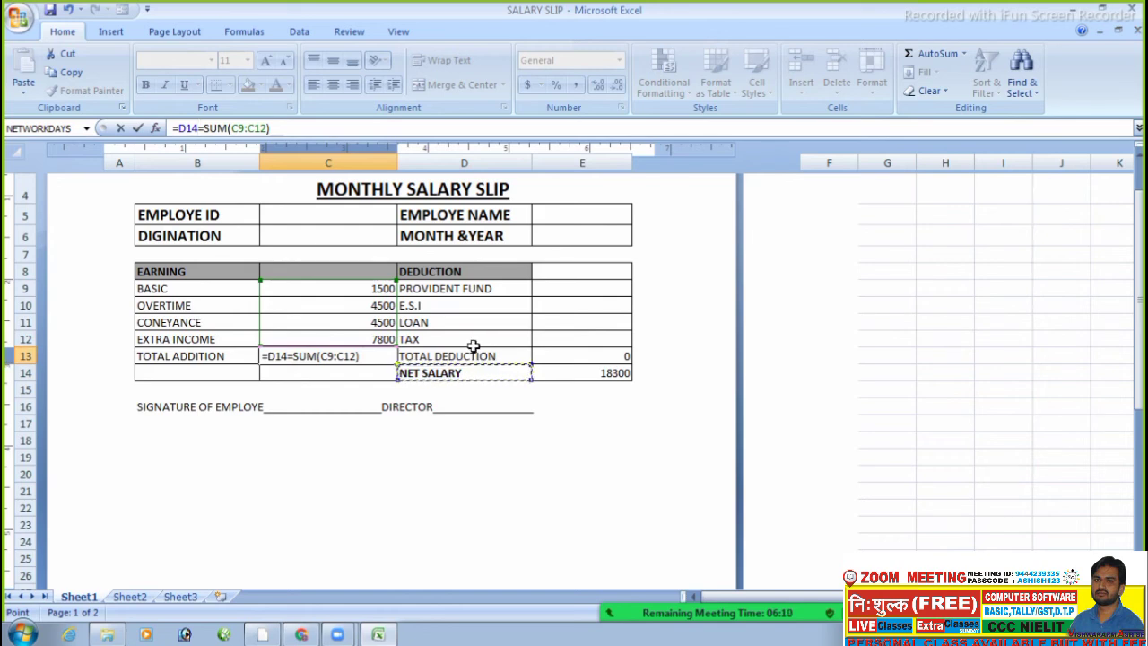
{"action": "key", "text": "Escape"}
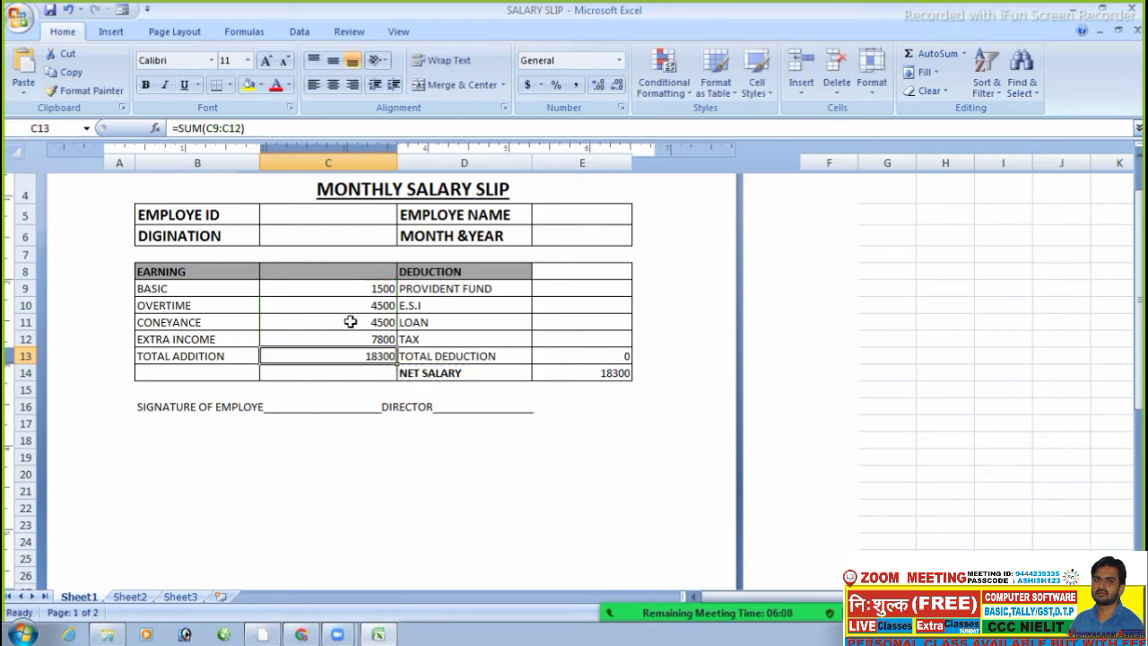
{"action": "left_click", "coordinate": [349, 321]}
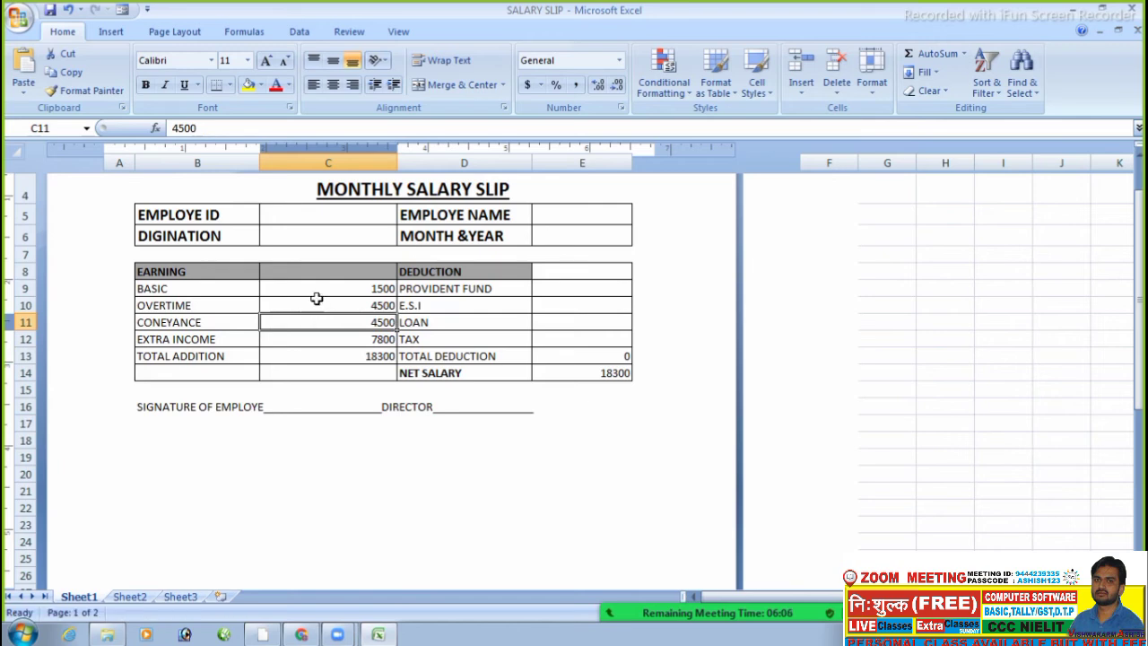
{"action": "left_click", "coordinate": [317, 299]}
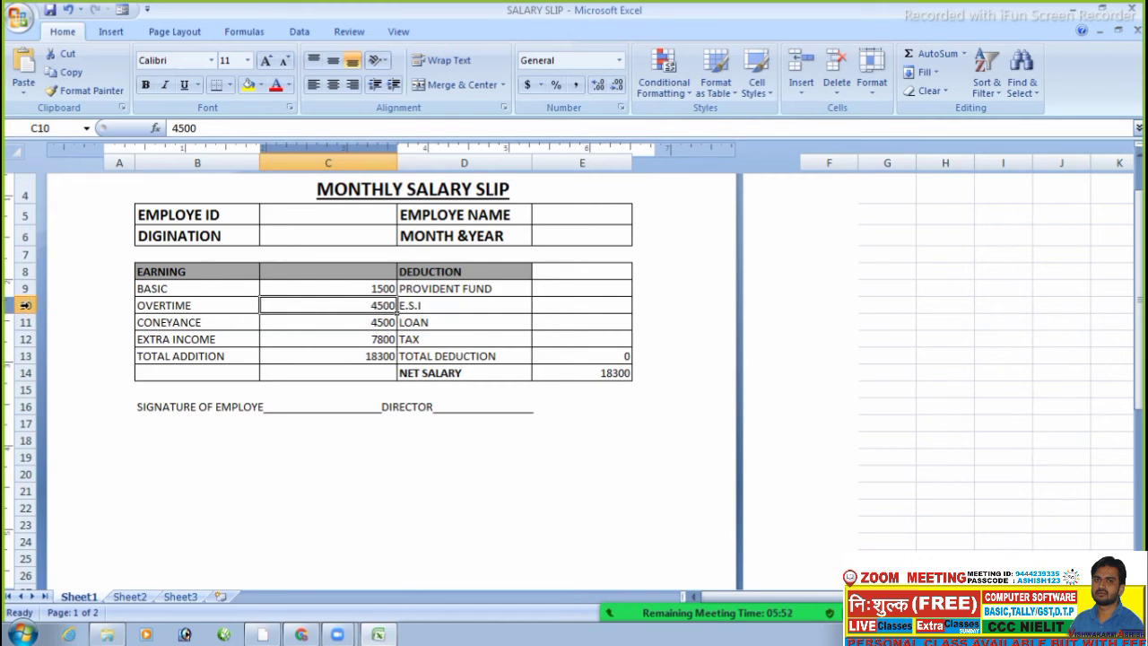
- Enter 45 into cell J10 beside the slip
{"action": "left_click", "coordinate": [1055, 312]}
{"action": "type", "text": "45"}
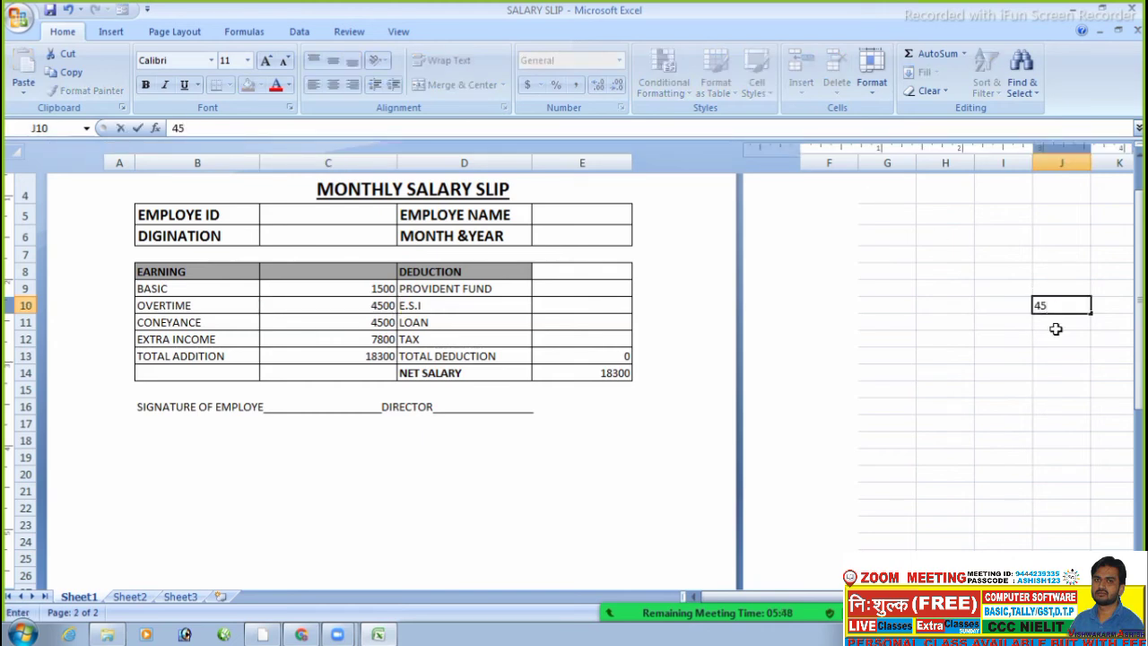
{"action": "left_click", "coordinate": [1022, 353]}
{"action": "left_click", "coordinate": [1068, 303]}
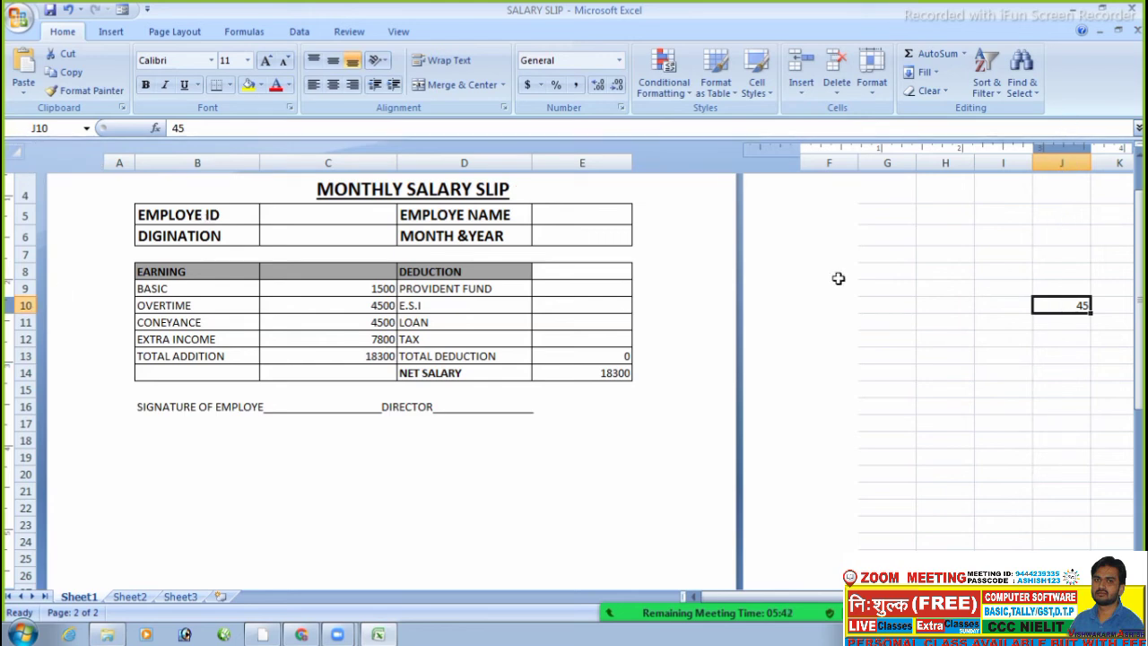
{"action": "left_click", "coordinate": [948, 342]}
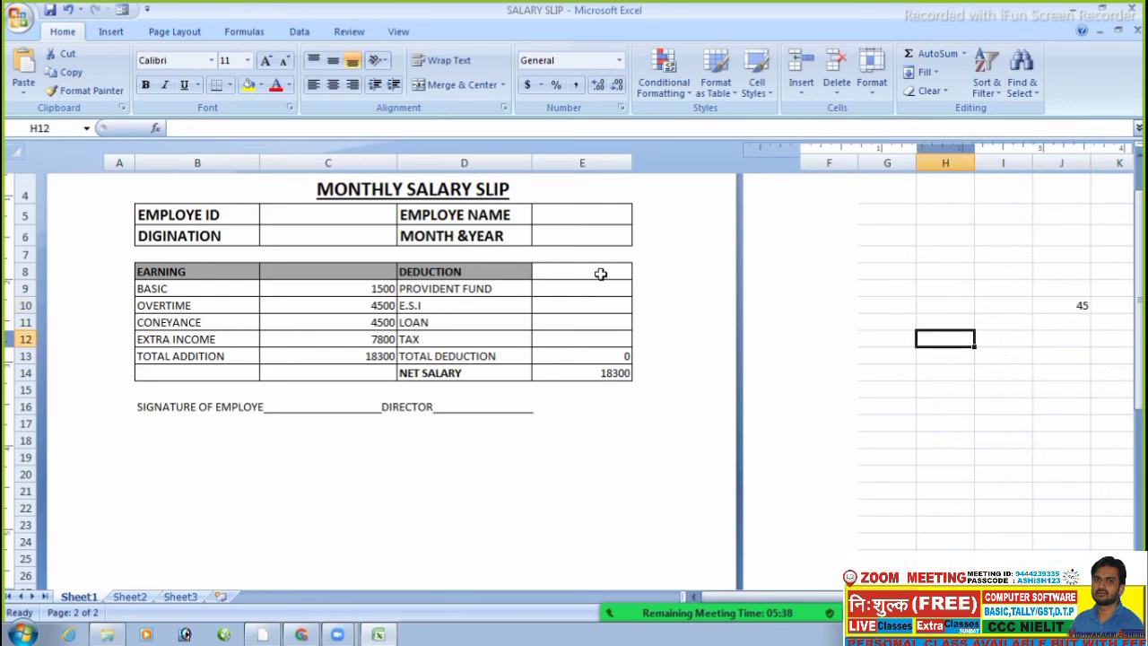
- Close SALARY SLIP.xlsx, choosing not to save its changes
{"action": "left_click", "coordinate": [836, 251]}
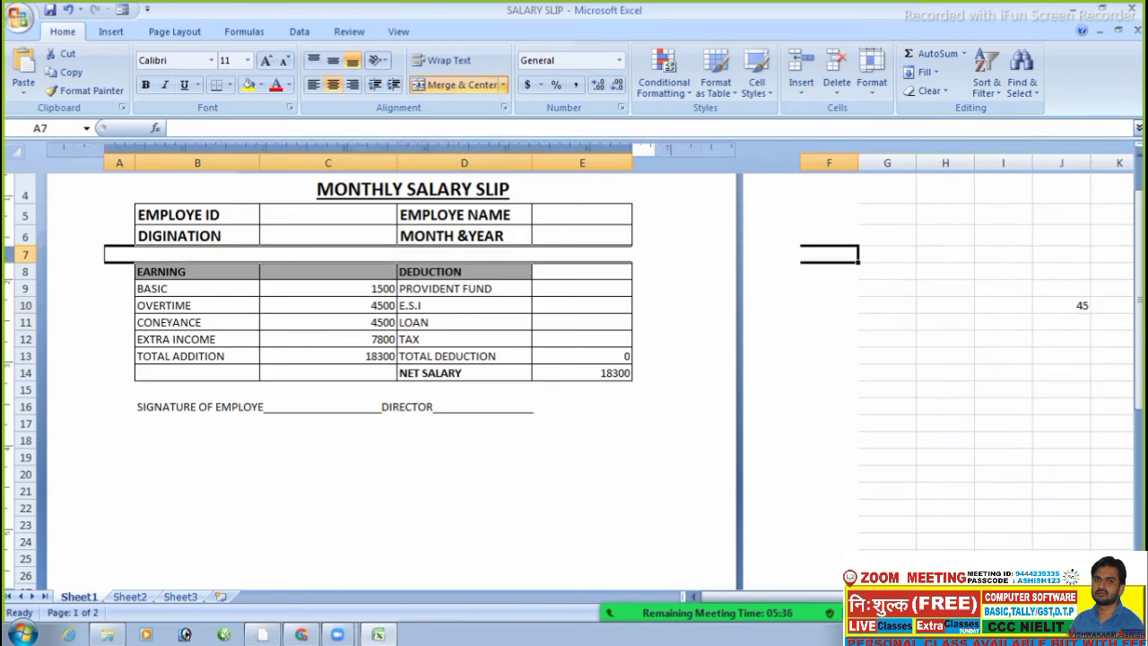
{"action": "left_click", "coordinate": [1057, 208]}
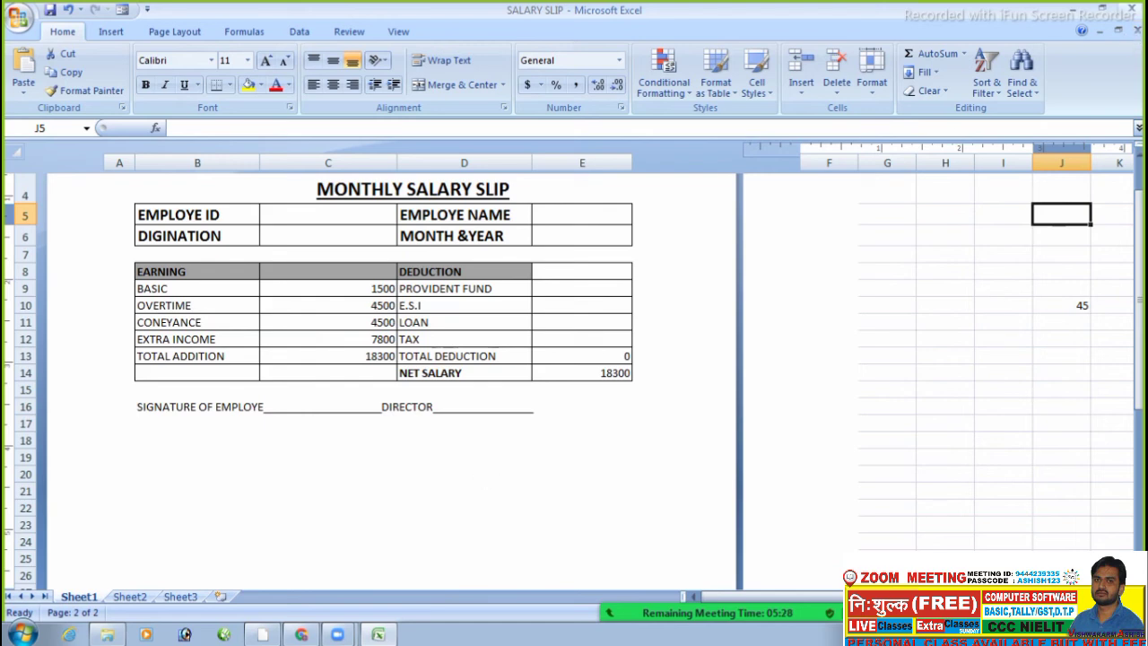
{"action": "left_click", "coordinate": [1135, 8]}
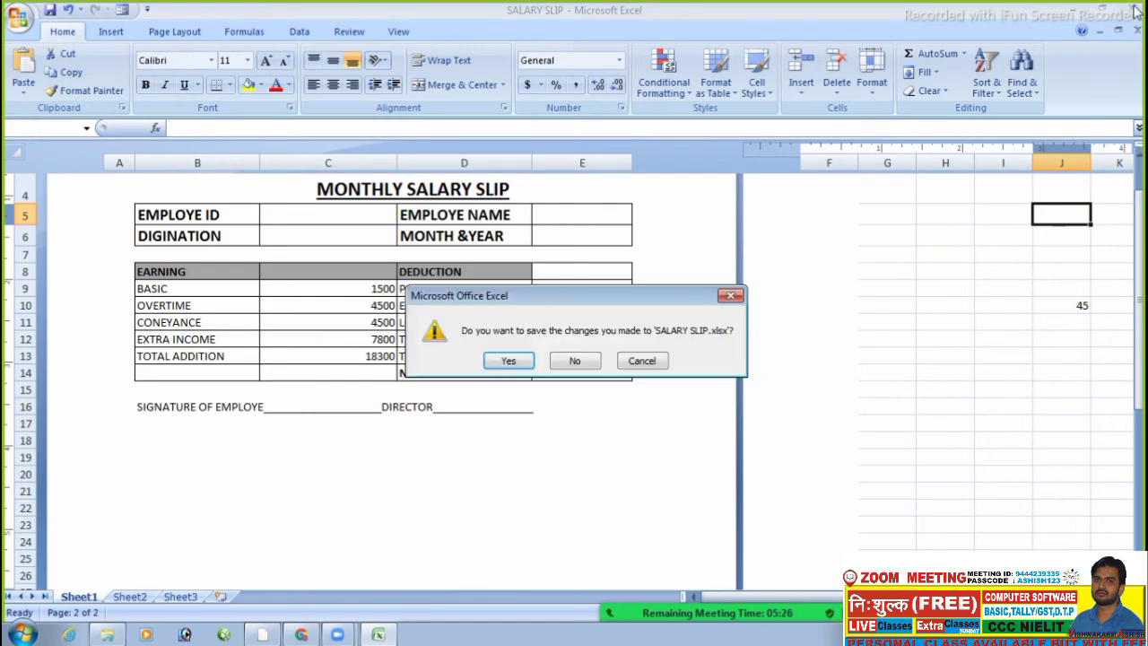
{"action": "left_click", "coordinate": [581, 361]}
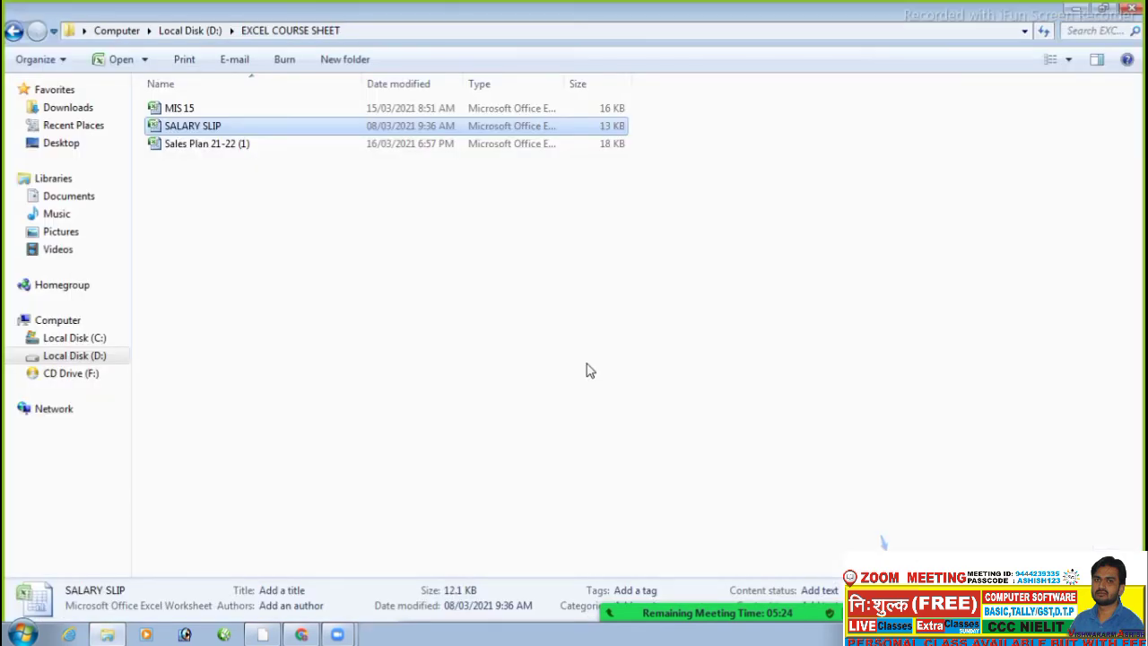
- Select the MIS 15 workbook in the EXCEL COURSE SHEET folder
{"action": "left_click", "coordinate": [208, 109]}
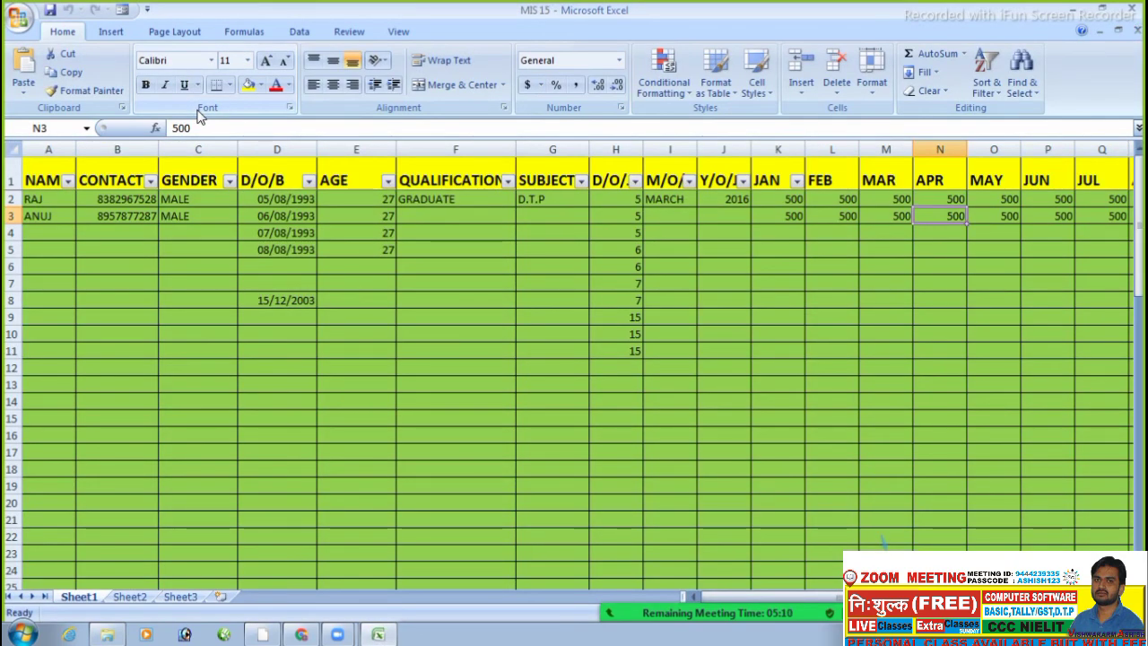
- Browse cells in the MIS 15 table's AGE and QUALIFICATION columns
{"action": "left_click", "coordinate": [214, 252]}
{"action": "left_click", "coordinate": [443, 320]}
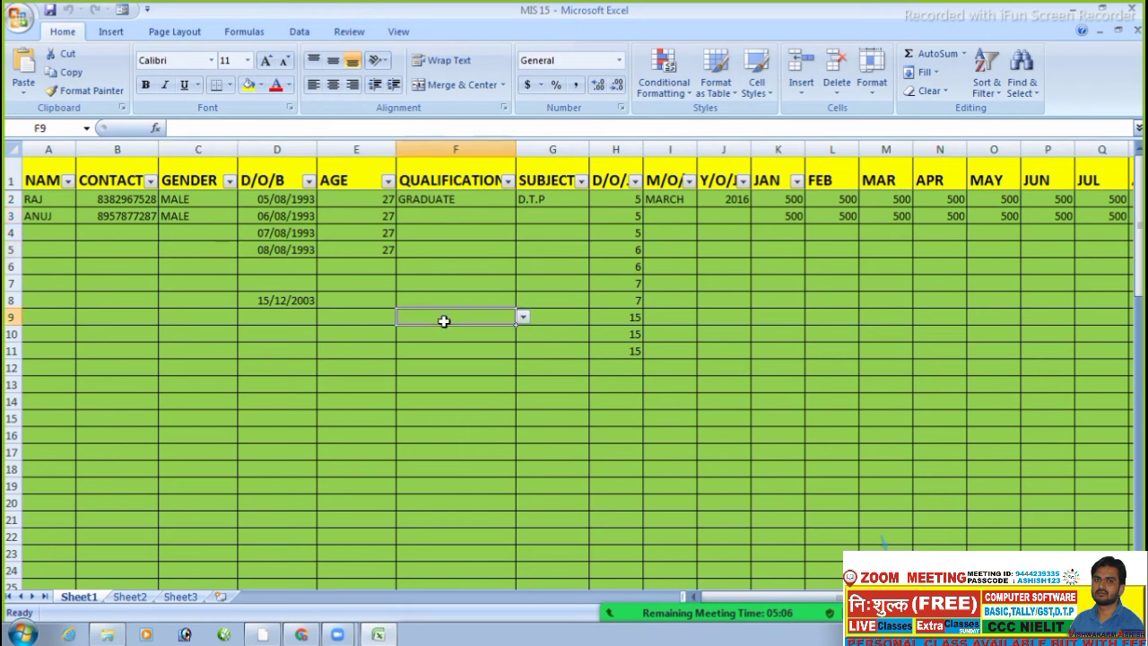
{"action": "left_click", "coordinate": [511, 350]}
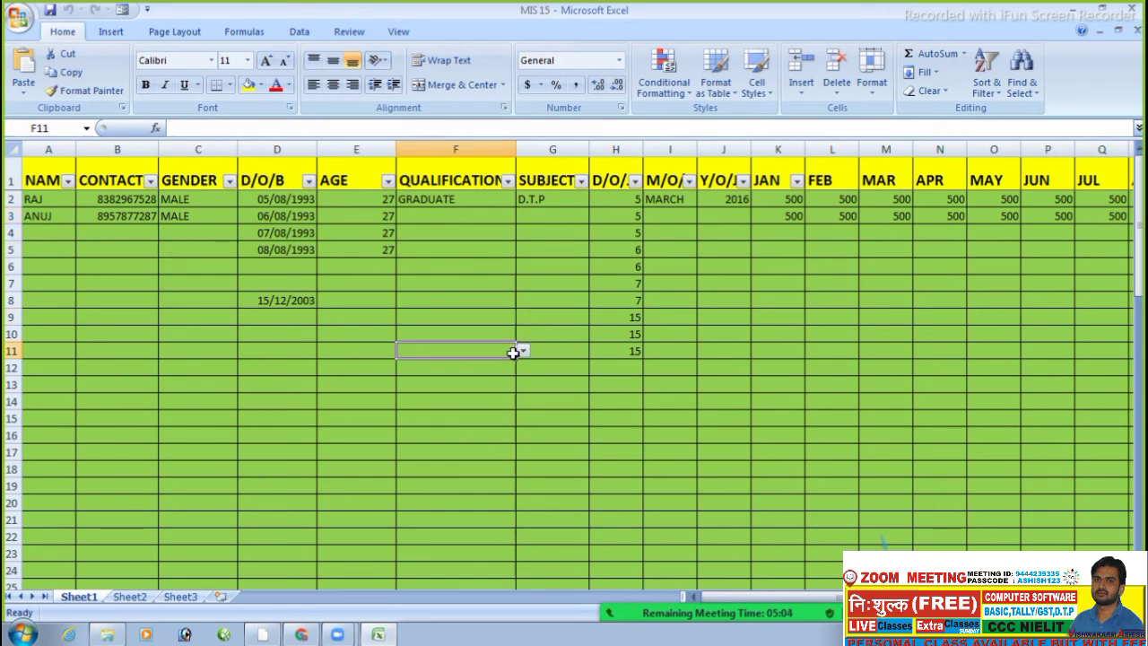
{"action": "left_click", "coordinate": [495, 309]}
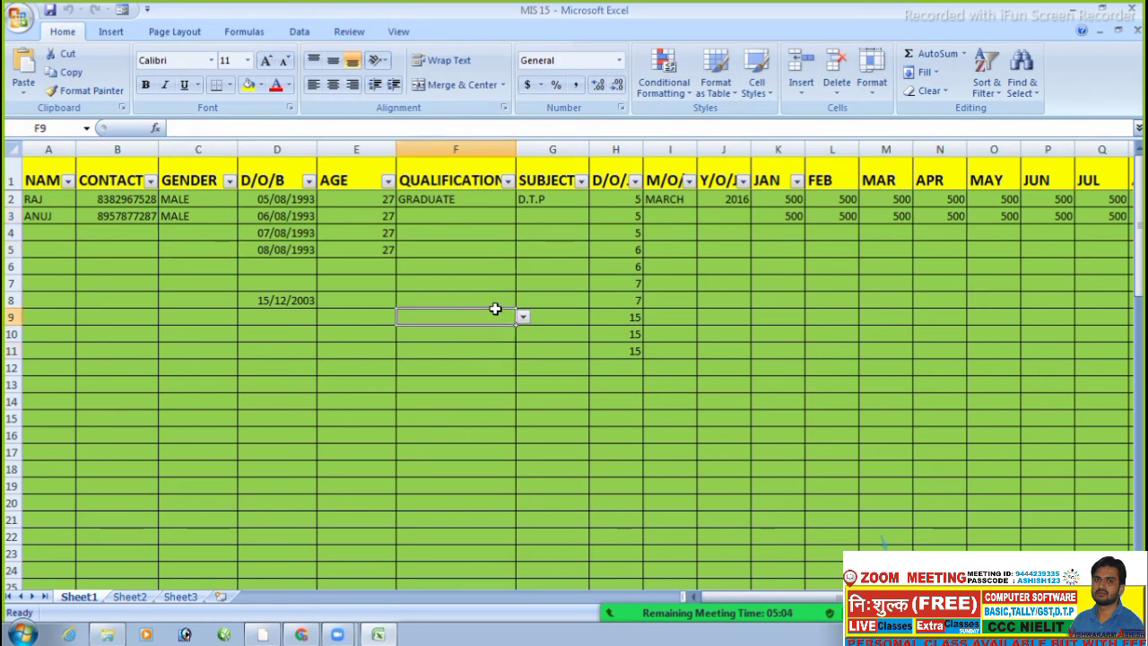
{"action": "left_click", "coordinate": [620, 300]}
{"action": "left_click", "coordinate": [624, 262]}
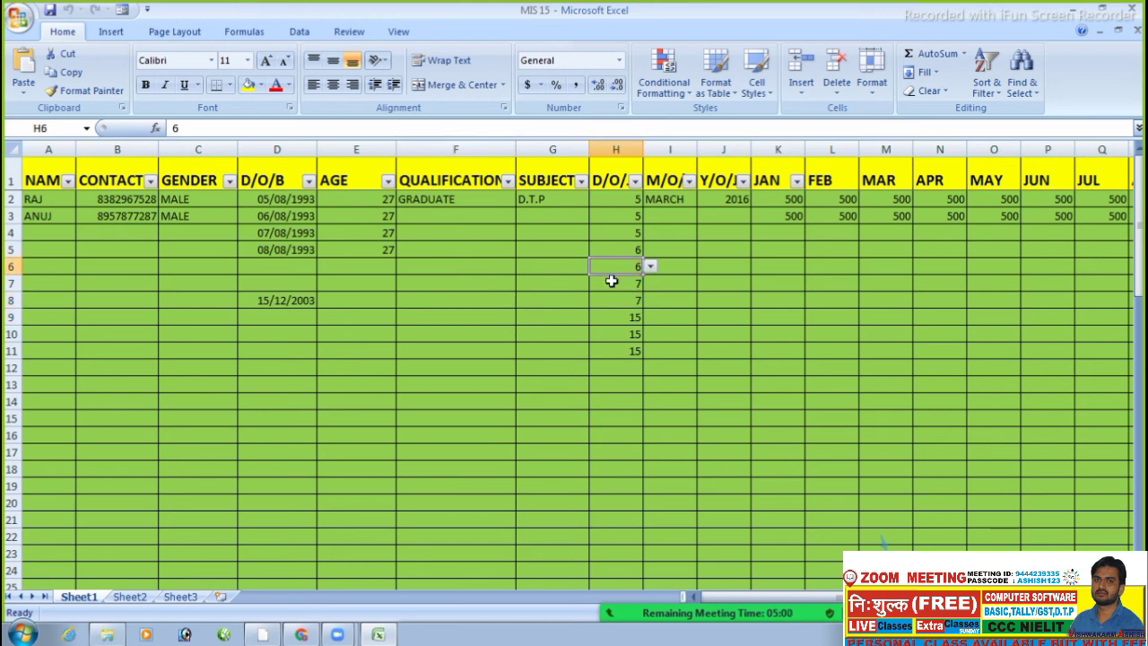
{"action": "left_click", "coordinate": [371, 311]}
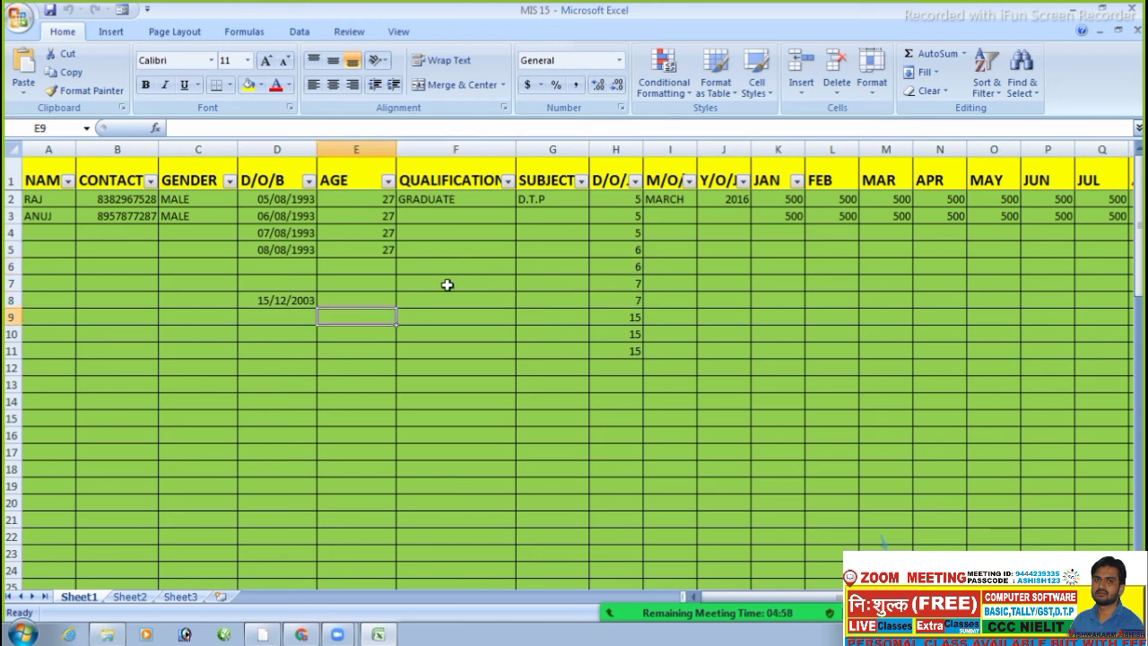
{"action": "left_click", "coordinate": [375, 248]}
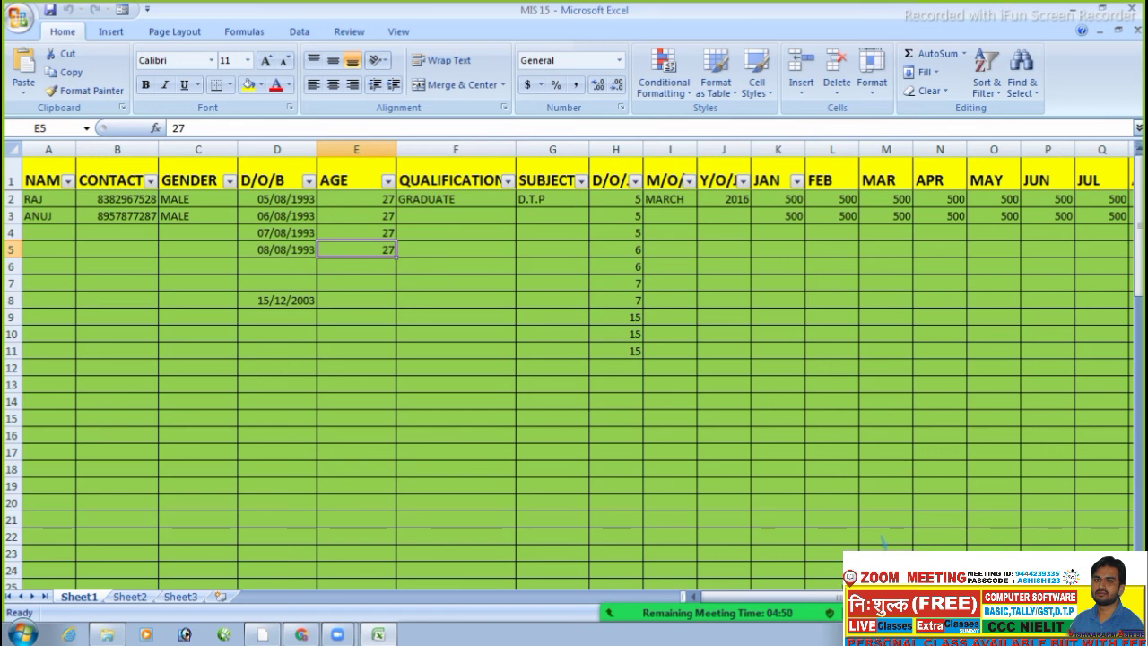
- Scroll right to the month columns, select T3 and expand the formula bar
{"action": "left_click_drag", "start_coordinate": [866, 597], "coordinate": [934, 597]}
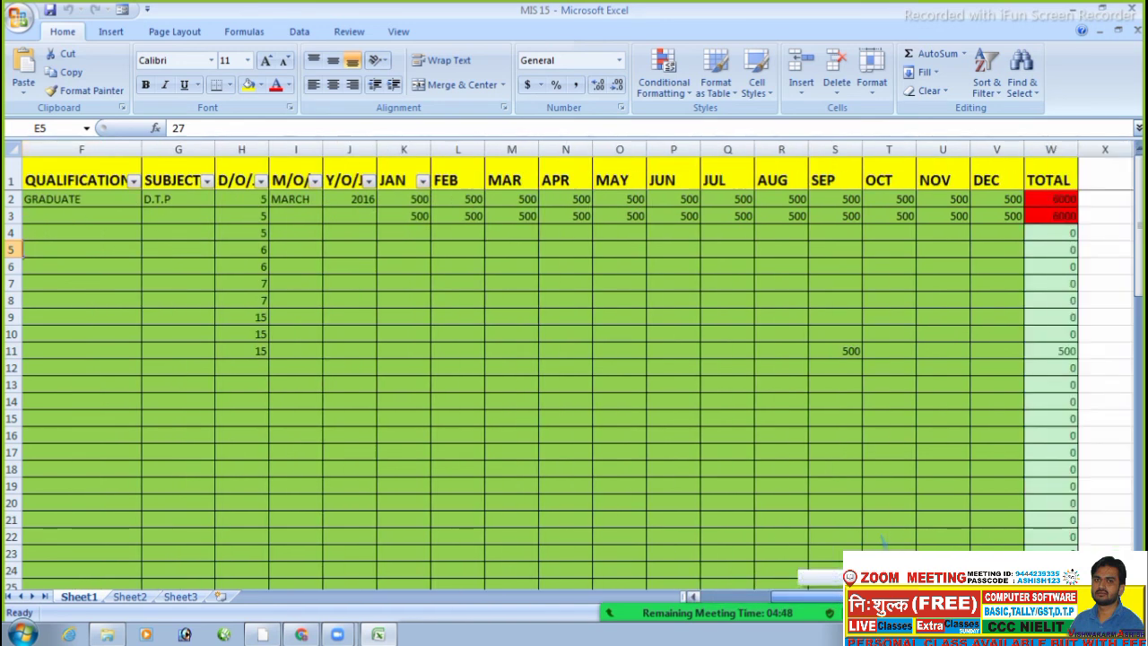
{"action": "left_click", "coordinate": [905, 212]}
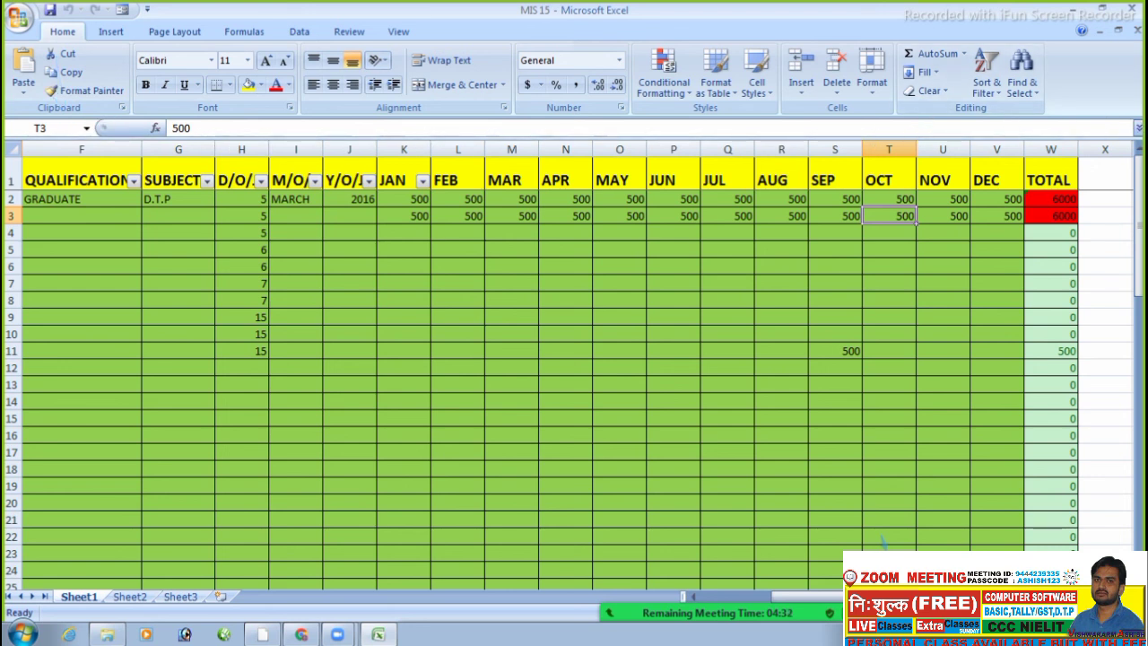
{"action": "left_click", "coordinate": [1138, 129]}
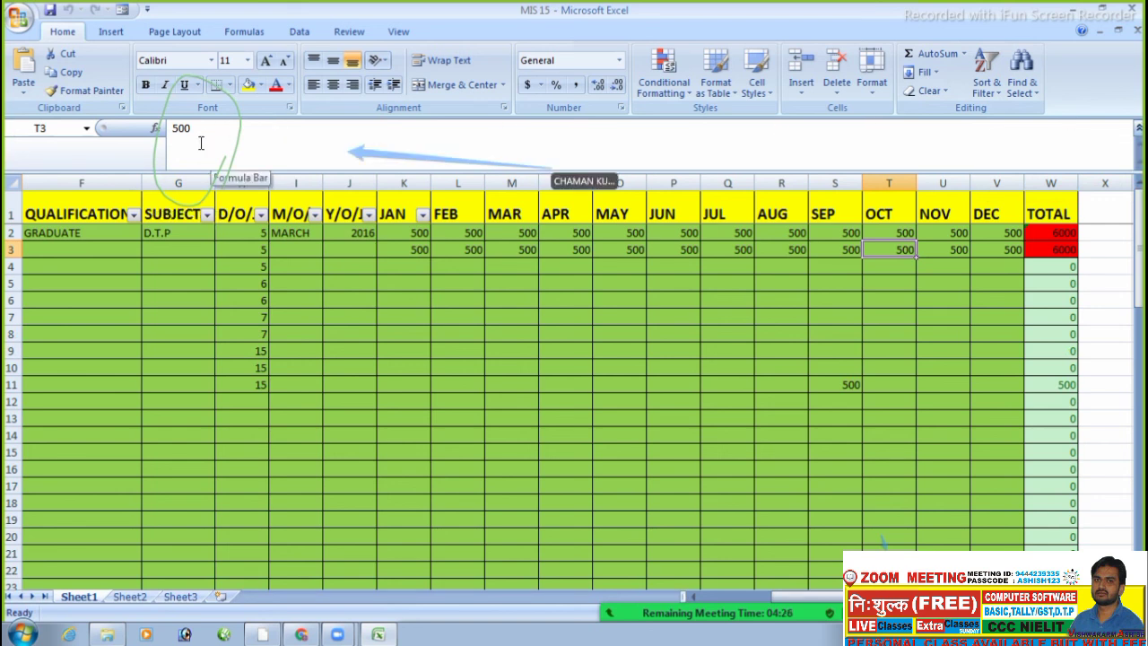
- Toggle the View tab's Formula Bar off and on while checking row 3 amounts and total
{"action": "left_click", "coordinate": [399, 32]}
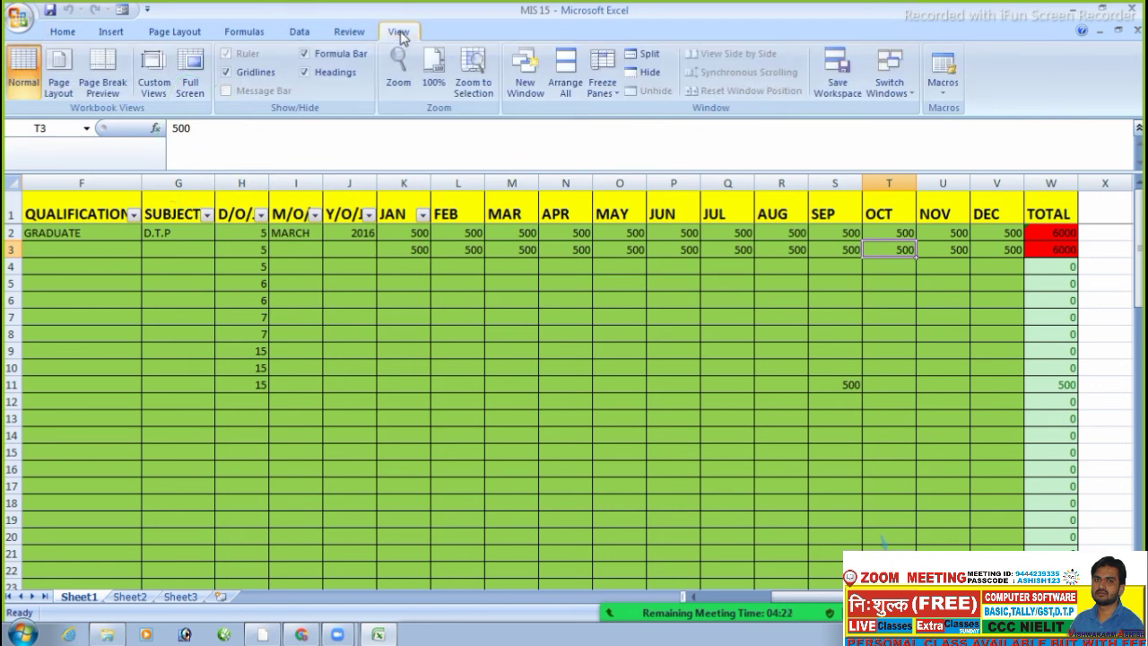
{"action": "left_click", "coordinate": [304, 55]}
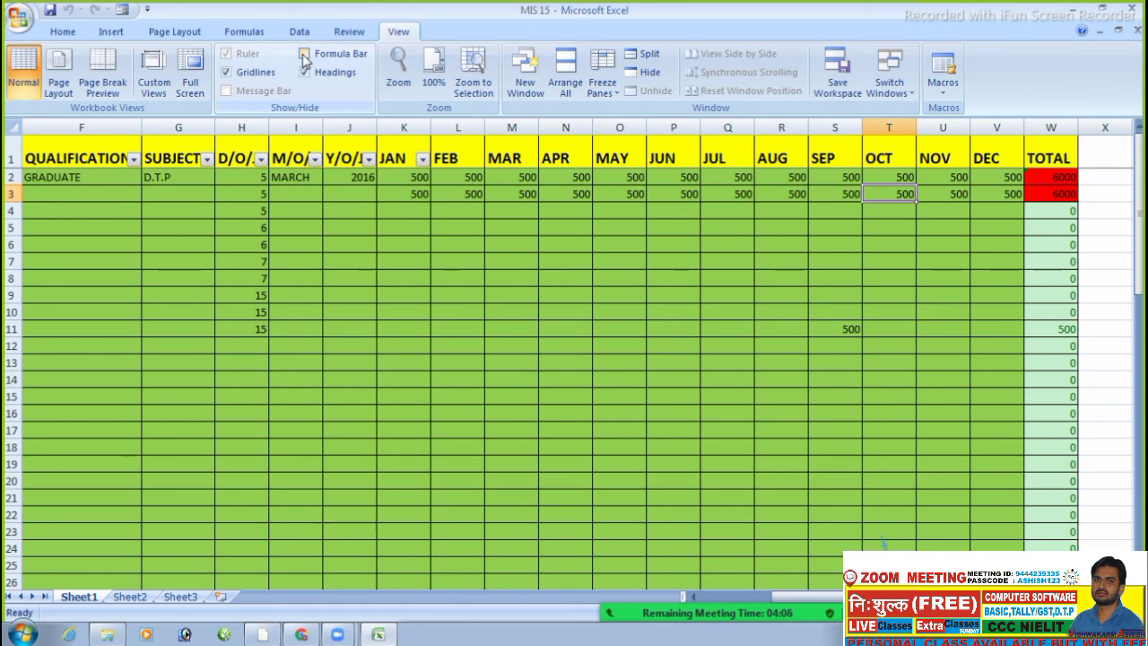
{"action": "left_click", "coordinate": [305, 54]}
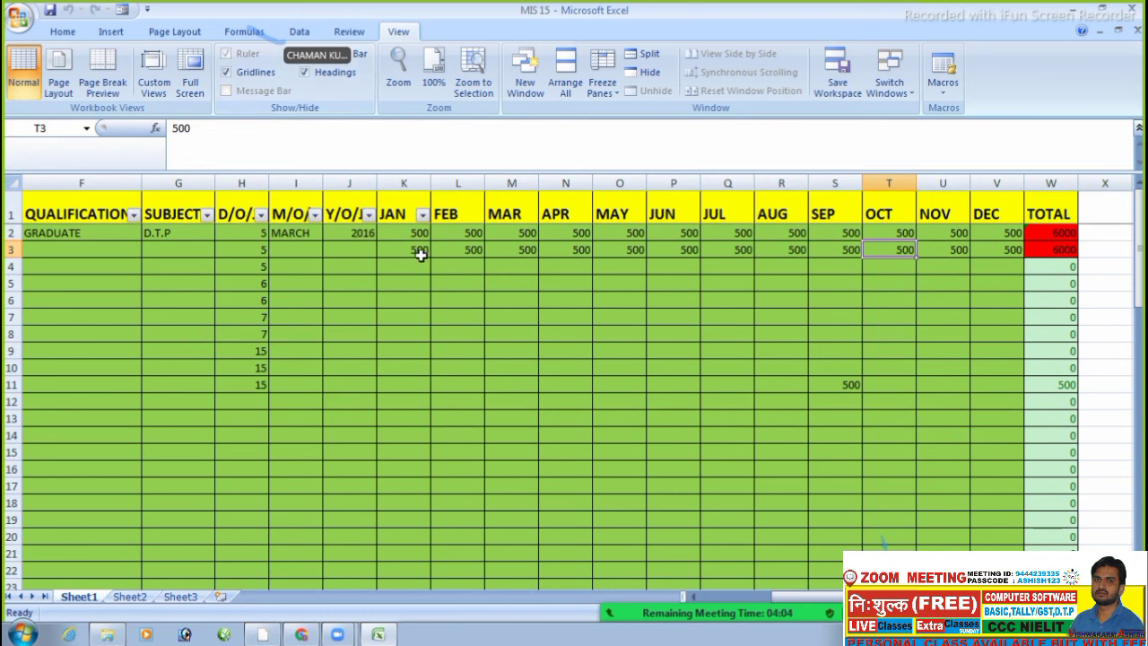
{"action": "left_click", "coordinate": [420, 255]}
{"action": "left_click", "coordinate": [466, 263]}
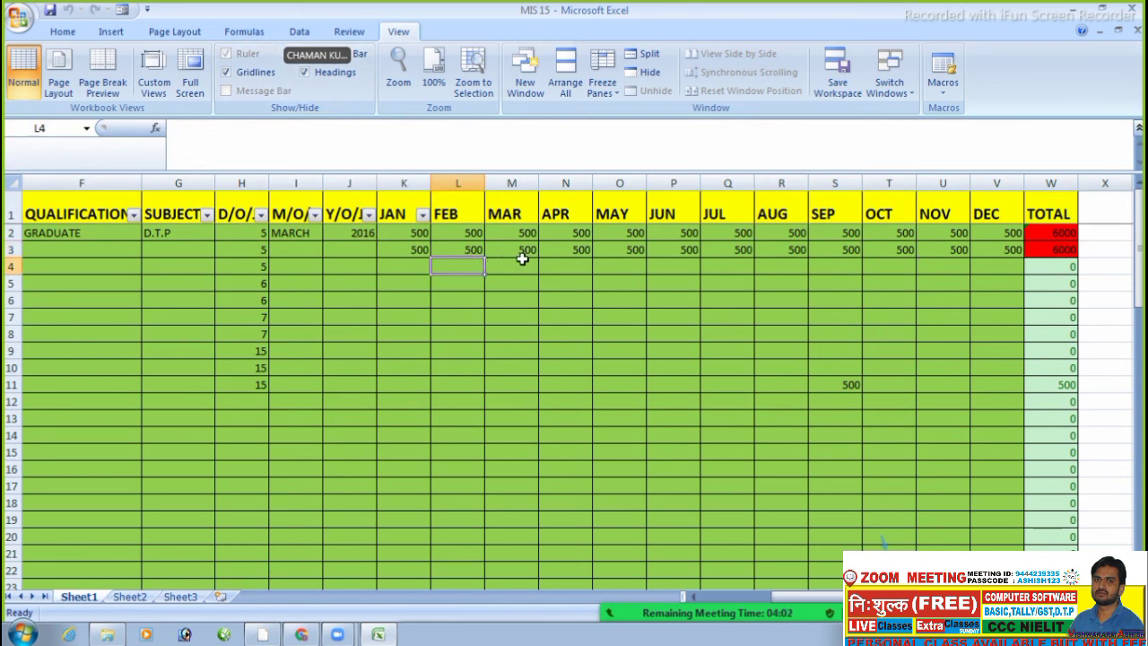
{"action": "left_click", "coordinate": [522, 259]}
{"action": "left_click", "coordinate": [509, 247]}
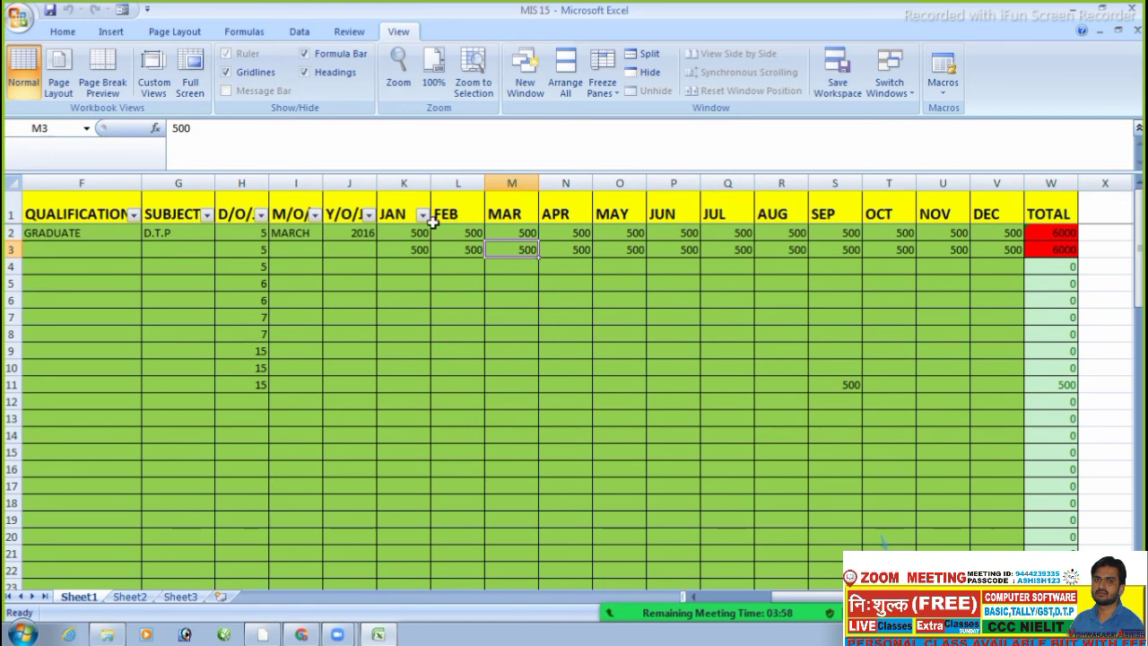
{"action": "left_click", "coordinate": [306, 54]}
{"action": "left_click", "coordinate": [306, 56]}
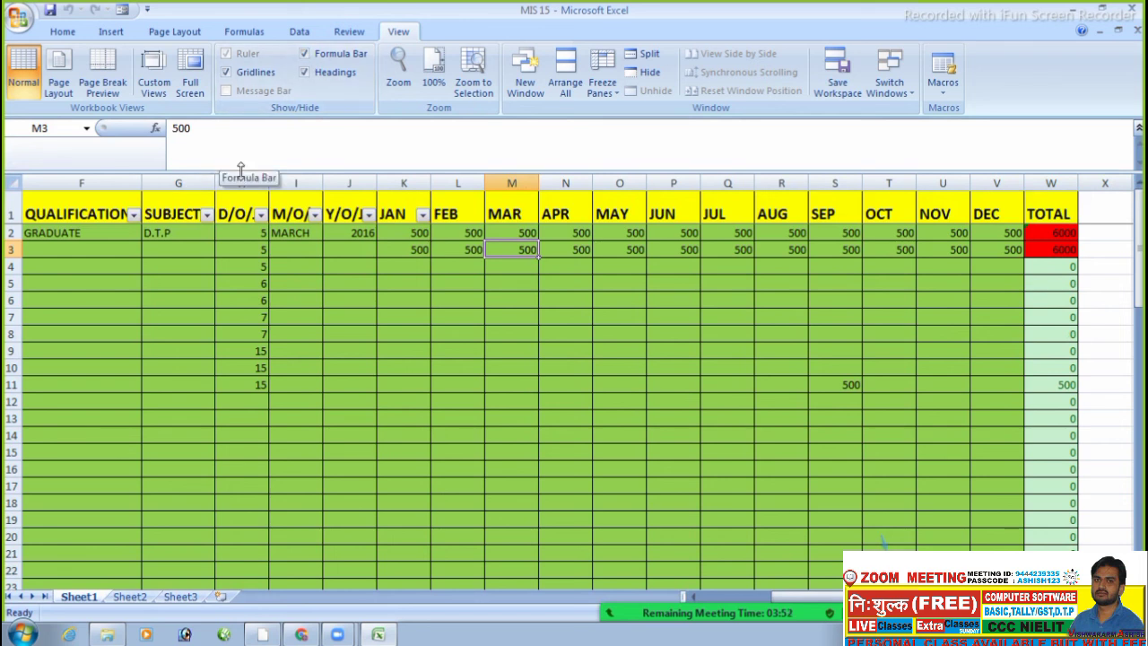
{"action": "left_click", "coordinate": [396, 252]}
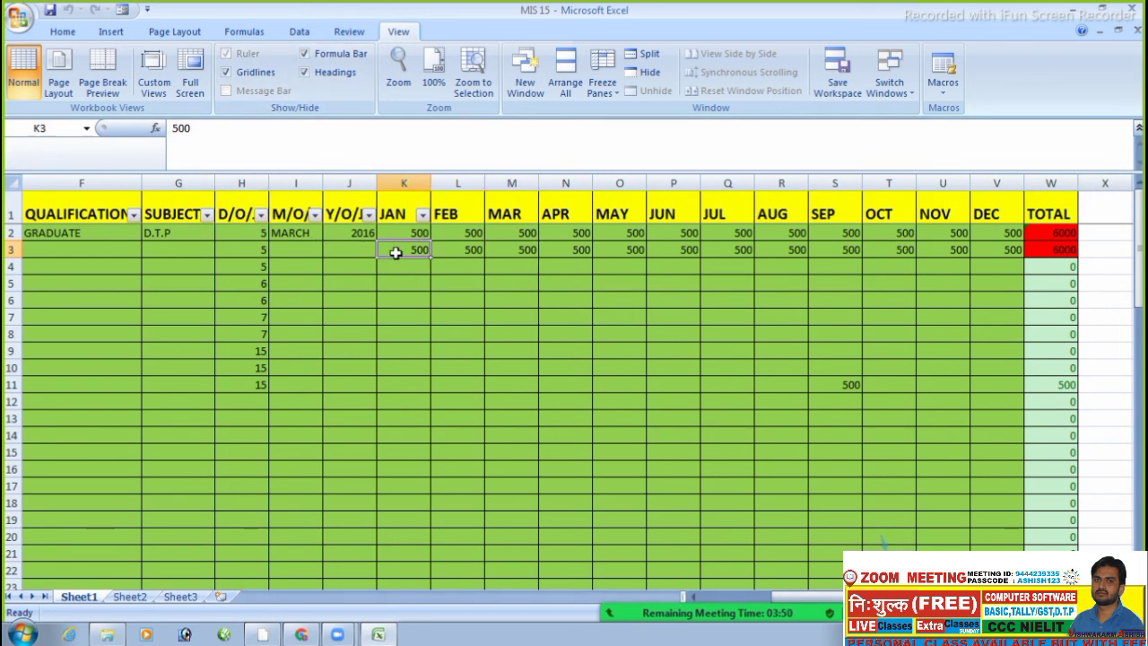
{"action": "left_click", "coordinate": [1063, 253]}
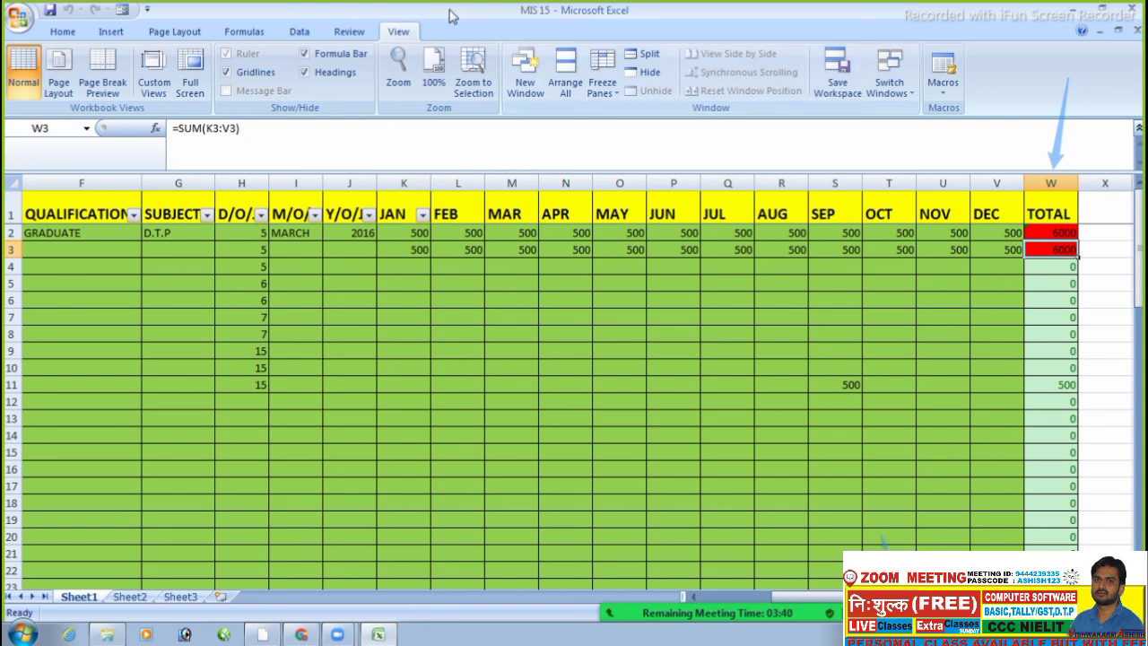
- Hide the formula bar and open W2's =SUM(K2:V2) for in-cell editing
{"action": "left_click", "coordinate": [306, 54]}
{"action": "left_click", "coordinate": [925, 261]}
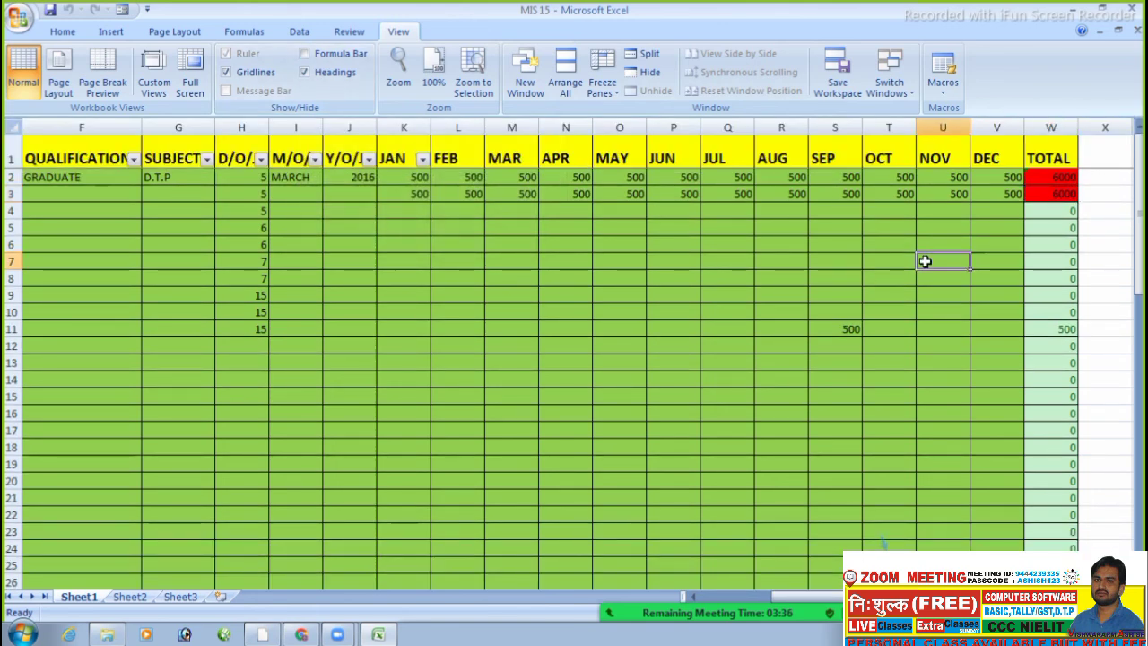
{"action": "left_click", "coordinate": [1066, 180]}
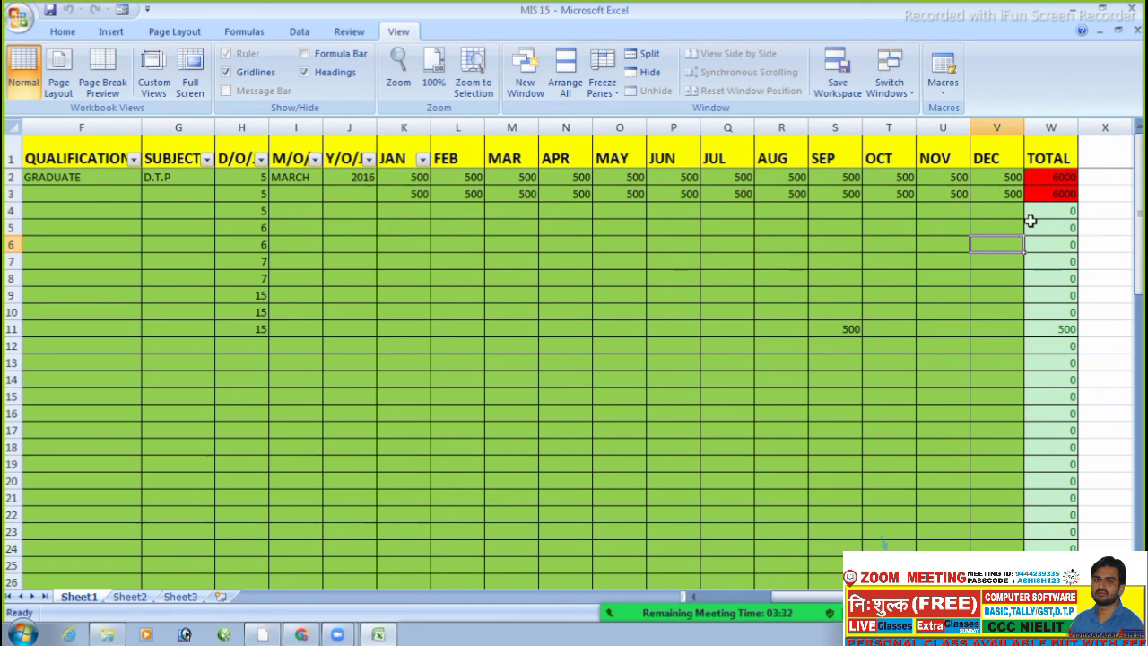
{"action": "left_click", "coordinate": [1064, 182]}
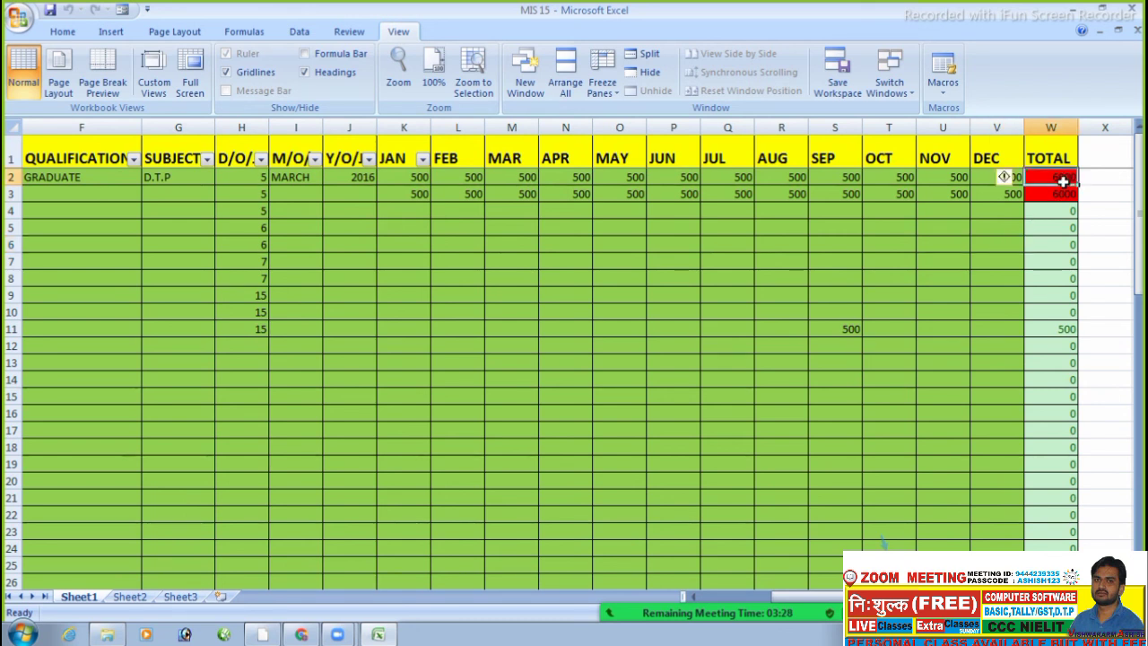
{"action": "double_click", "coordinate": [1064, 180]}
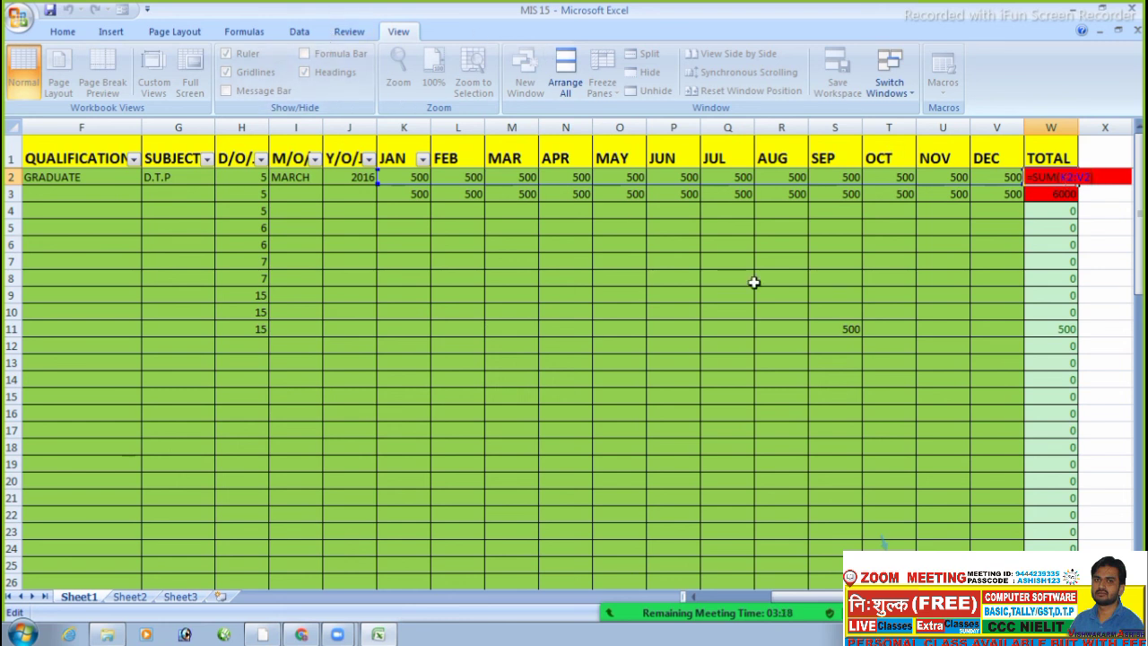
- Commit W2's formula, then open and commit W3's row 3 total formula
{"action": "key", "text": "Return"}
{"action": "left_click", "coordinate": [825, 283]}
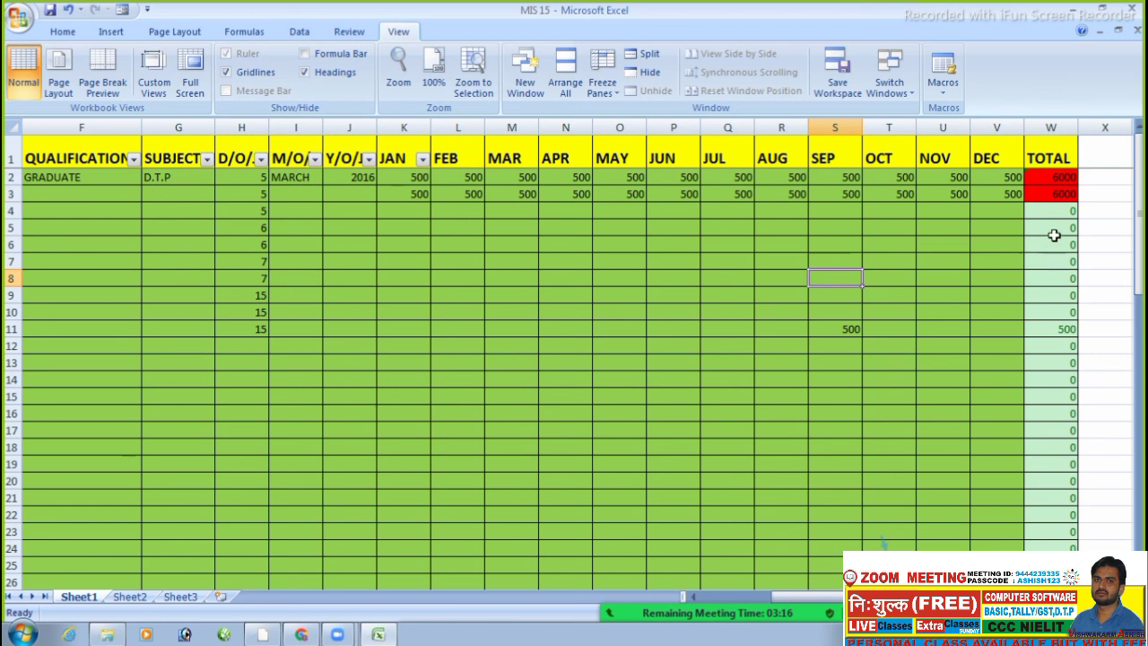
{"action": "left_click", "coordinate": [1063, 196]}
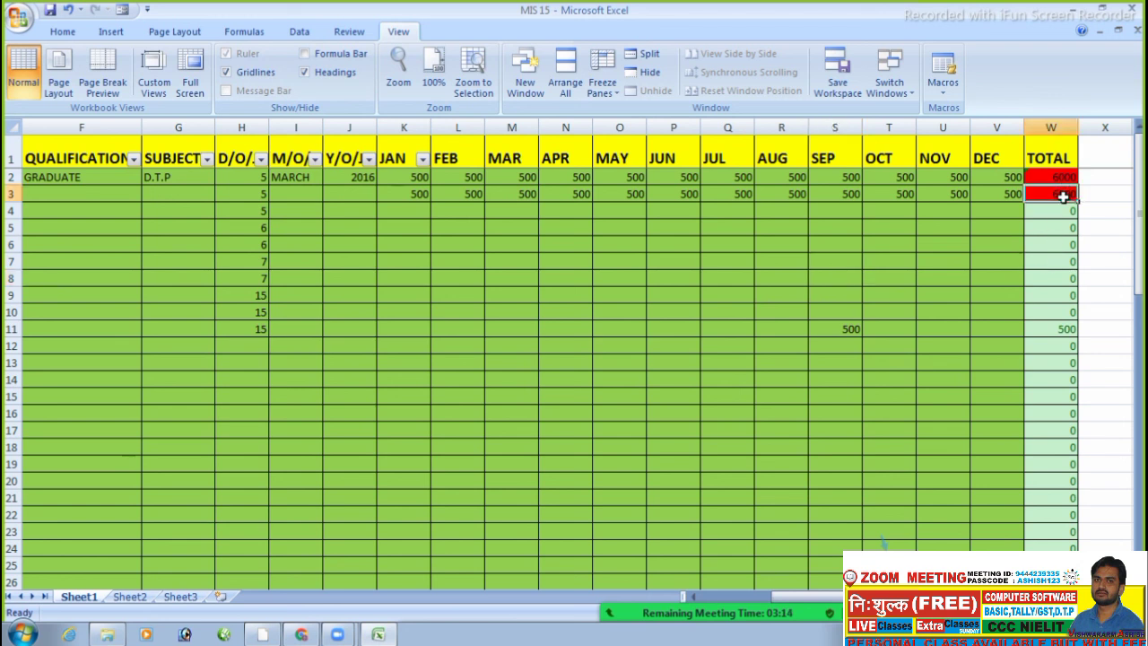
{"action": "double_click", "coordinate": [1063, 197]}
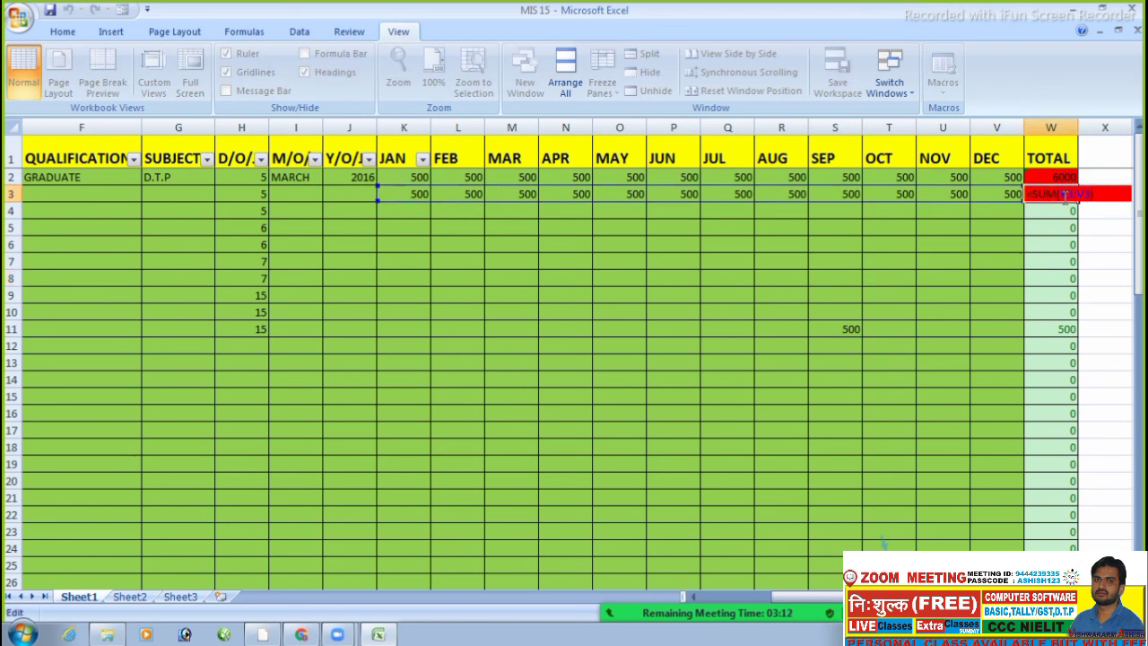
{"action": "key", "text": "Return"}
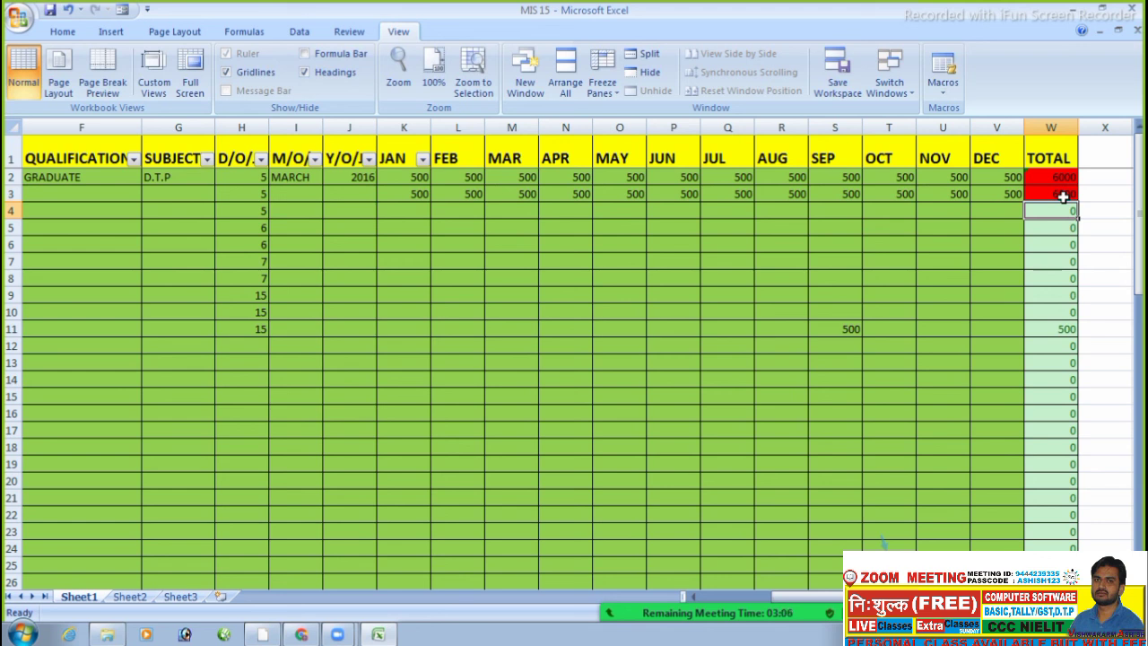
{"action": "left_click", "coordinate": [1046, 245]}
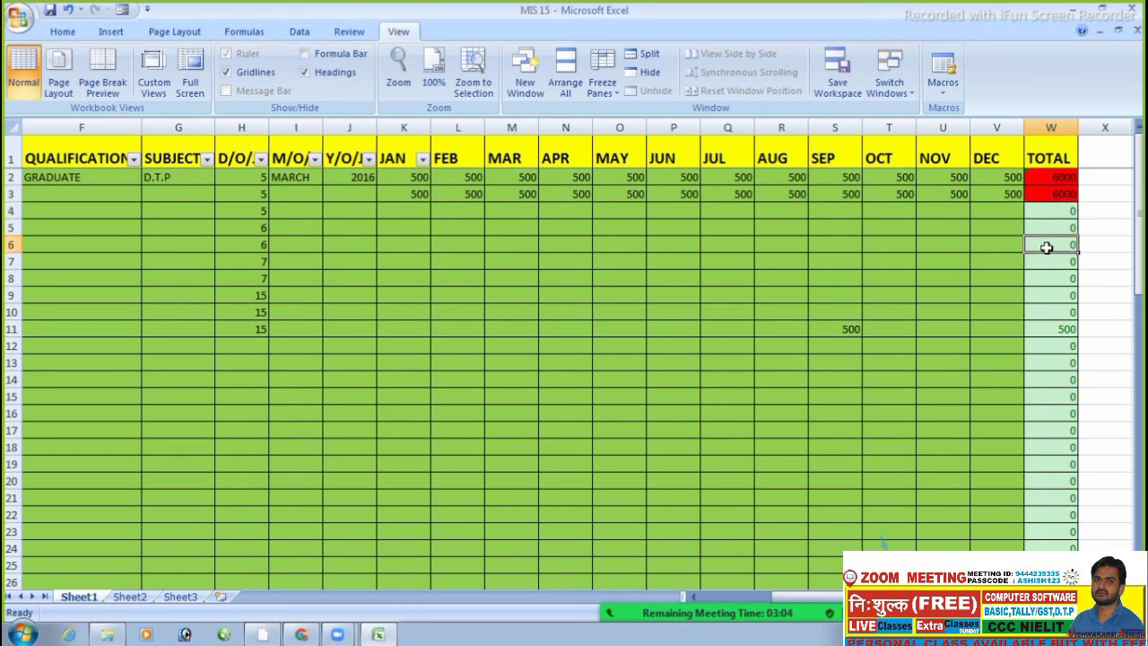
- Change the NOV amount in U3 from 500 to 5, dropping the W3 total to 5505
{"action": "double_click", "coordinate": [951, 192]}
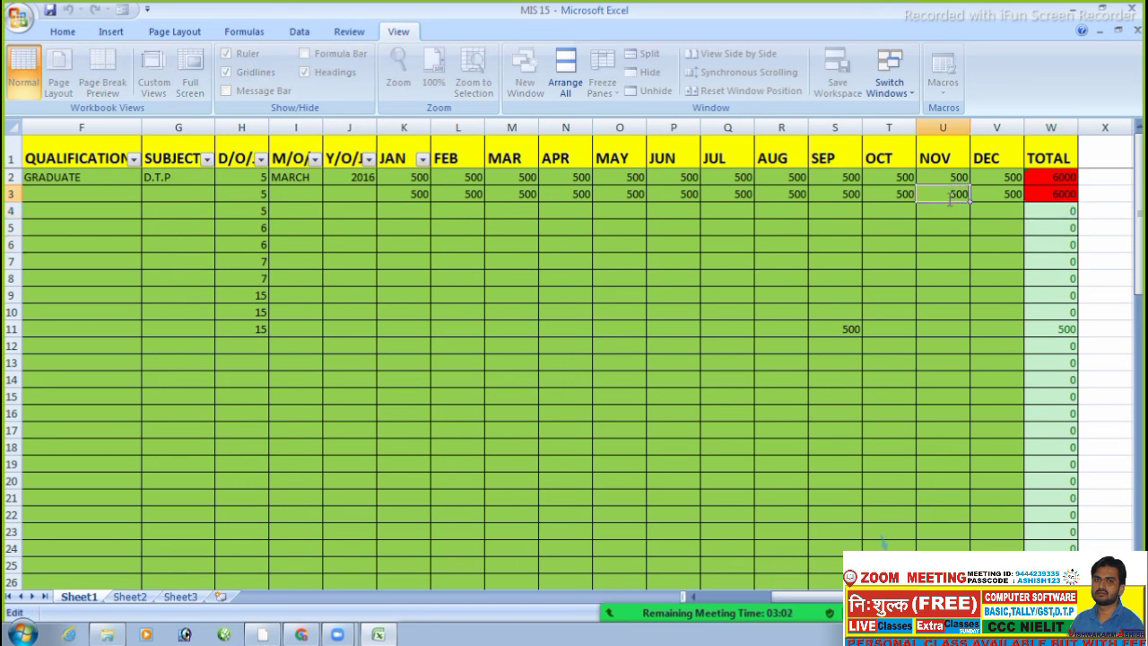
{"action": "key", "text": "F2"}
{"action": "key", "text": "BackSpace"}
{"action": "key", "text": "BackSpace"}
{"action": "left_click", "coordinate": [737, 307]}
{"action": "double_click", "coordinate": [673, 193]}
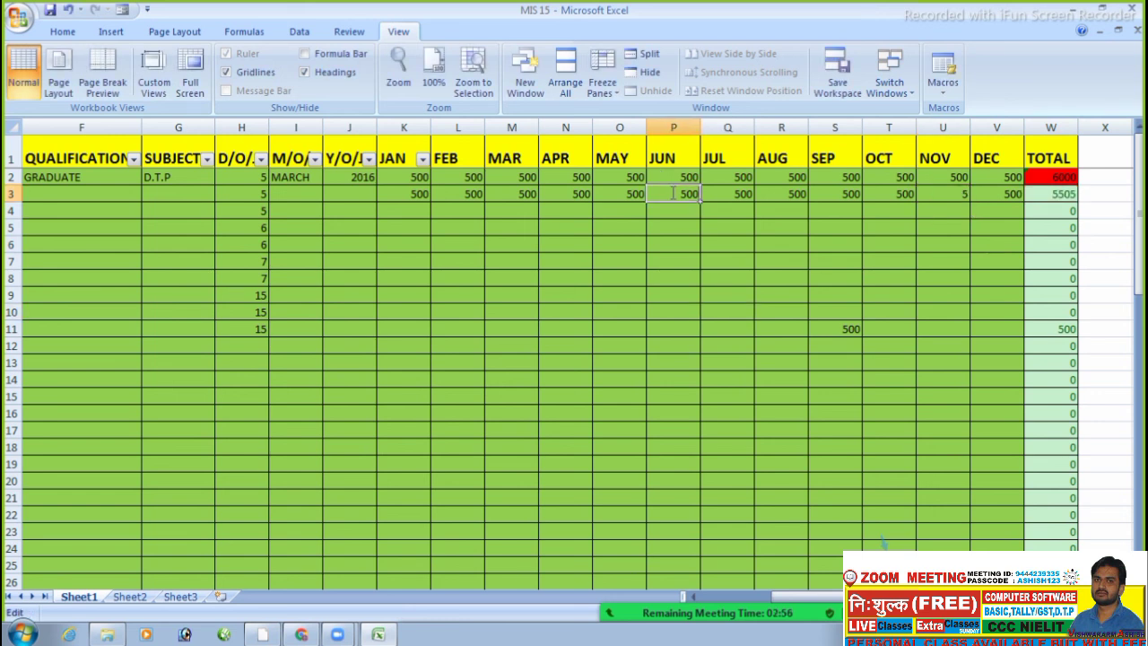
{"action": "scroll", "coordinate": [673, 193], "scroll_direction": "down", "scroll_amount": 8}
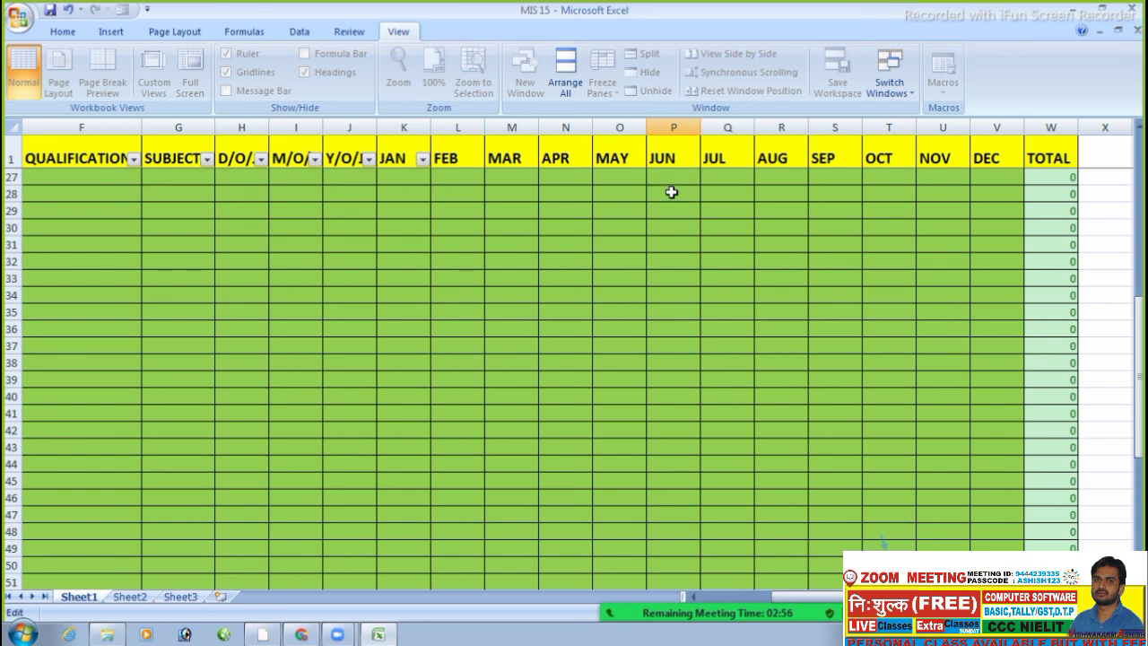
- Leave P3 unchanged and close MIS 15 without saving changes
{"action": "left_click", "coordinate": [855, 342]}
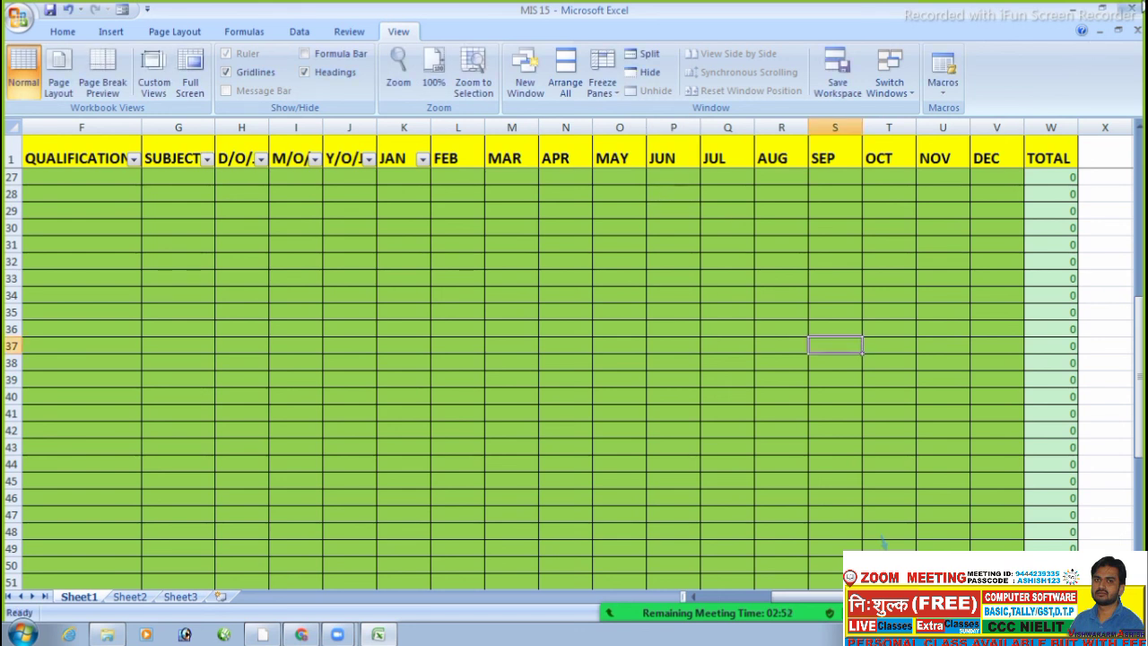
{"action": "left_click", "coordinate": [1132, 8]}
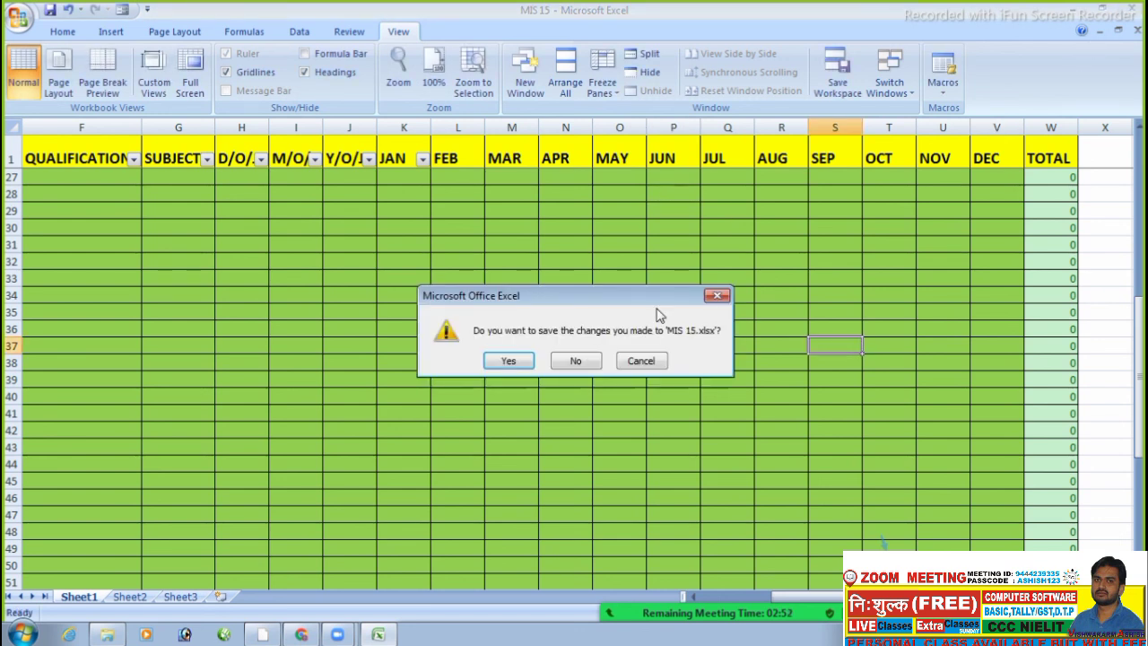
{"action": "left_click", "coordinate": [574, 362]}
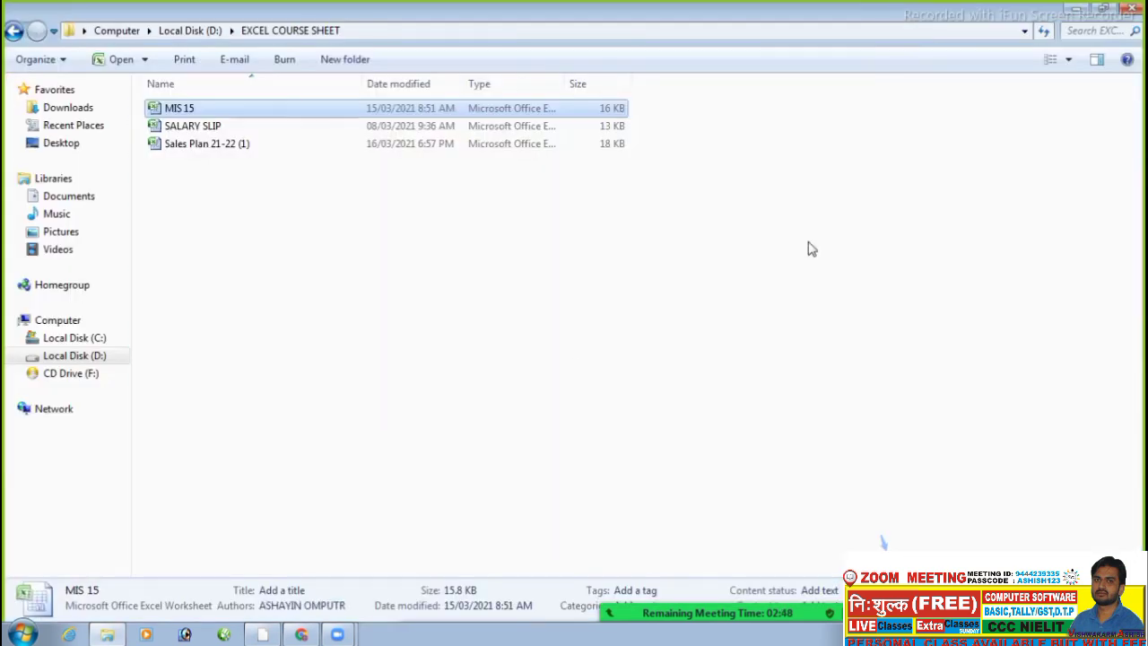